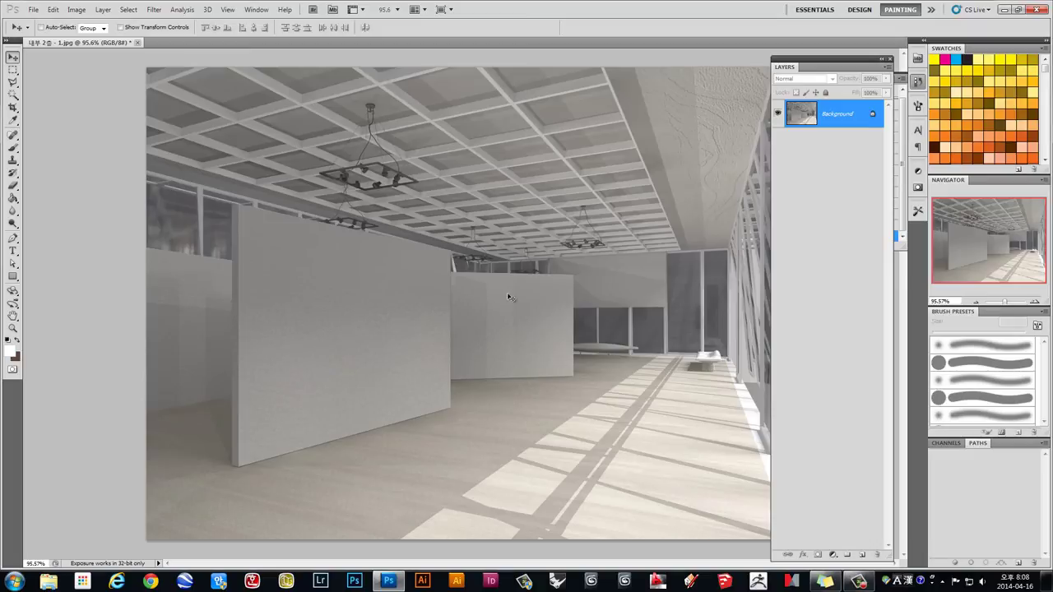
Zoom in and out to look over the grey gallery render
scroll(543, 301, up, 2)
scroll(543, 301, down, 1)
scroll(543, 301, down, 1)
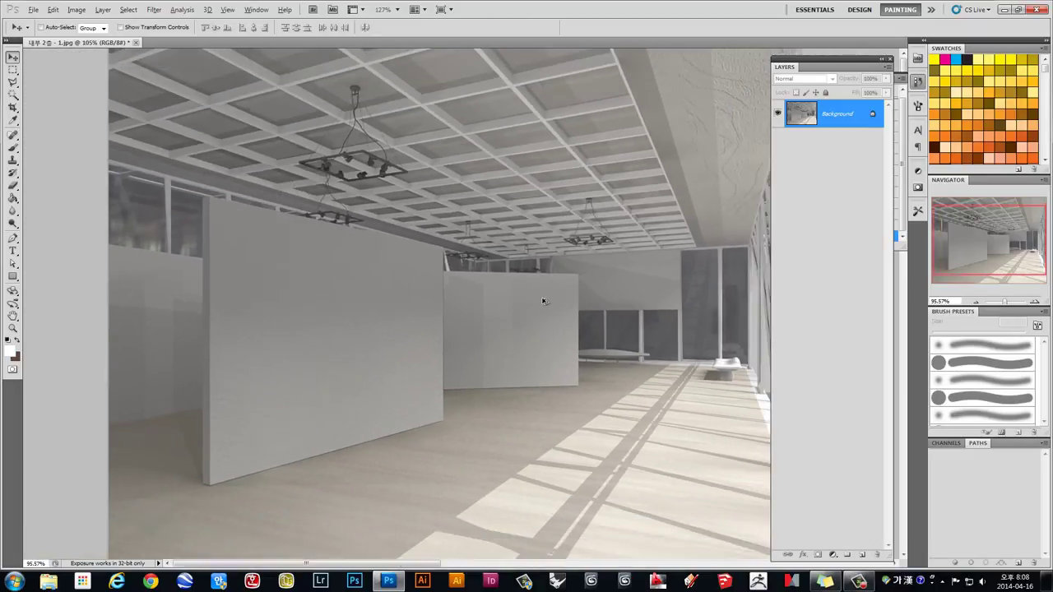
scroll(543, 301, down, 1)
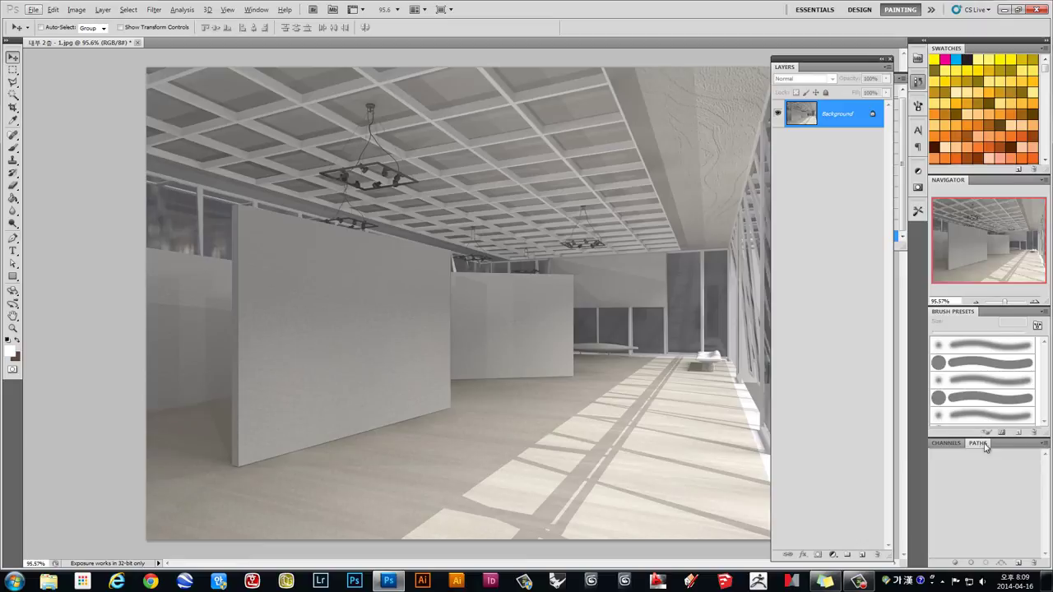
Create Path 1 and anchor it at the floor's left edge and the partition wall's bottom corner
click(1020, 563)
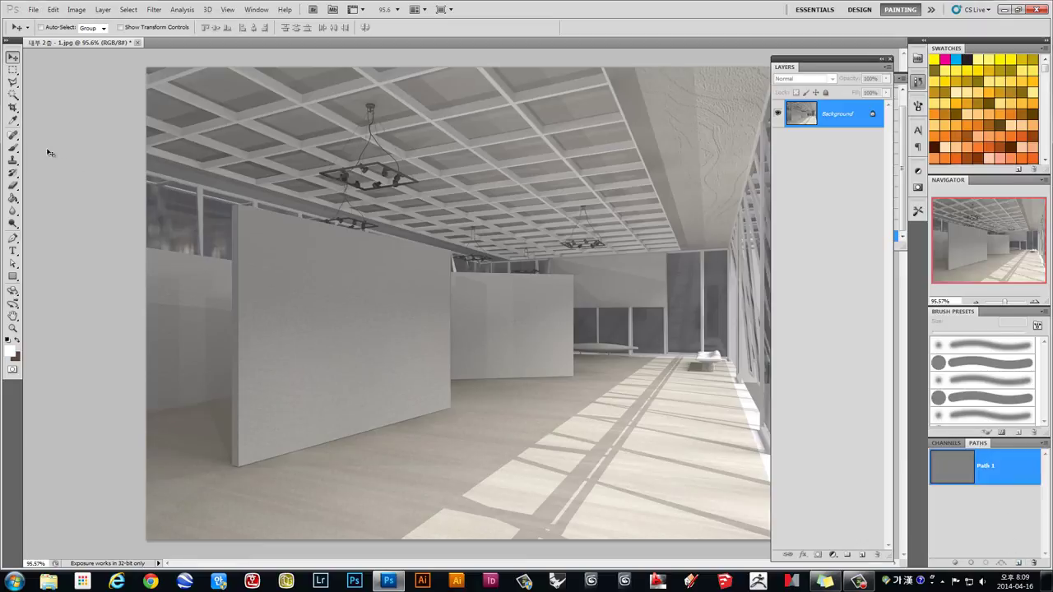
click(13, 239)
scroll(159, 441, up, 1)
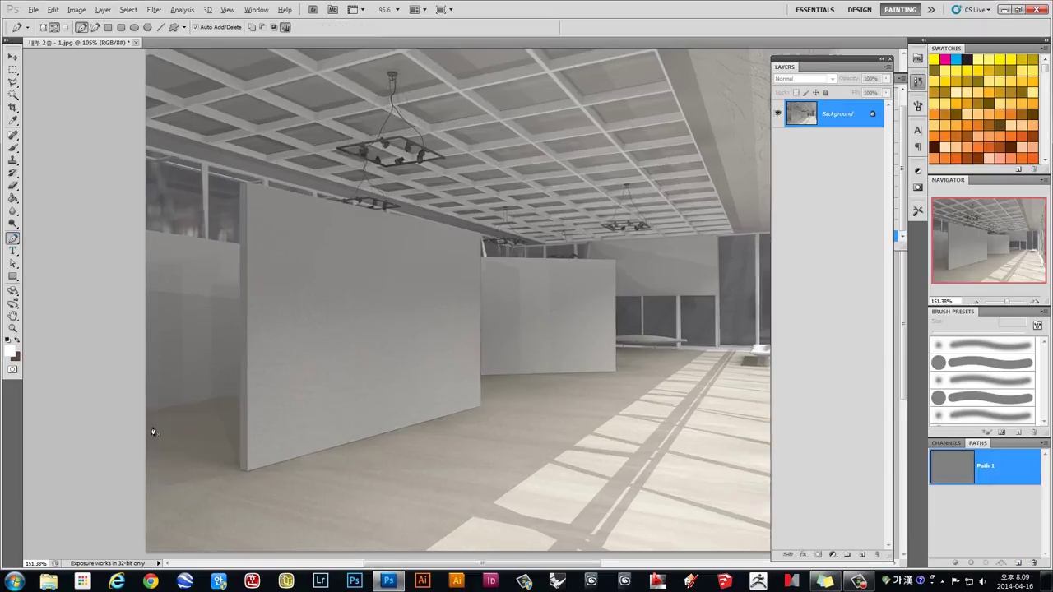
scroll(148, 414, up, 3)
scroll(140, 400, up, 2)
scroll(140, 400, up, 2)
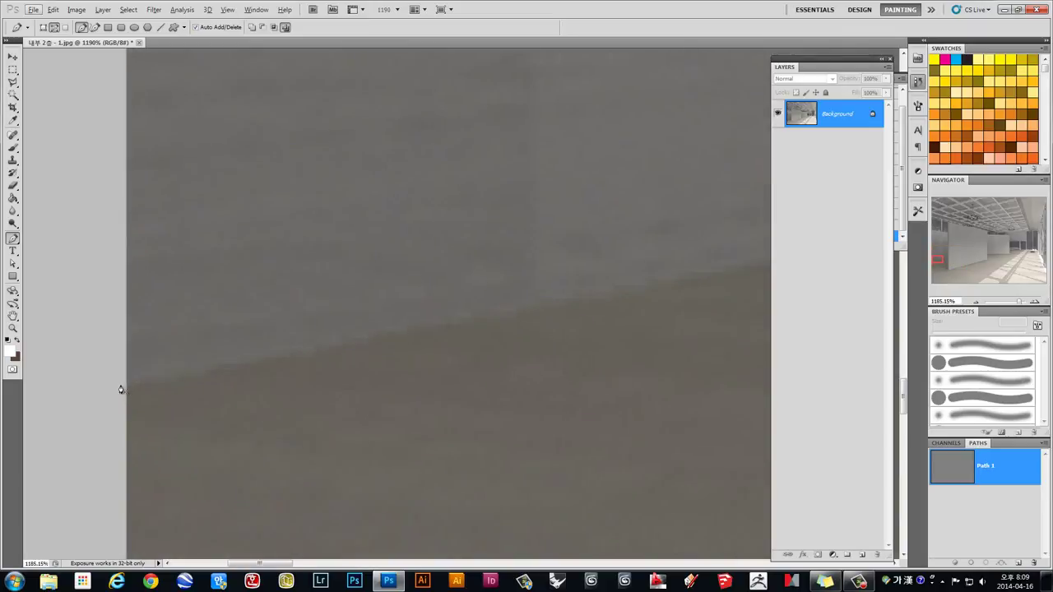
scroll(490, 329, right, 4)
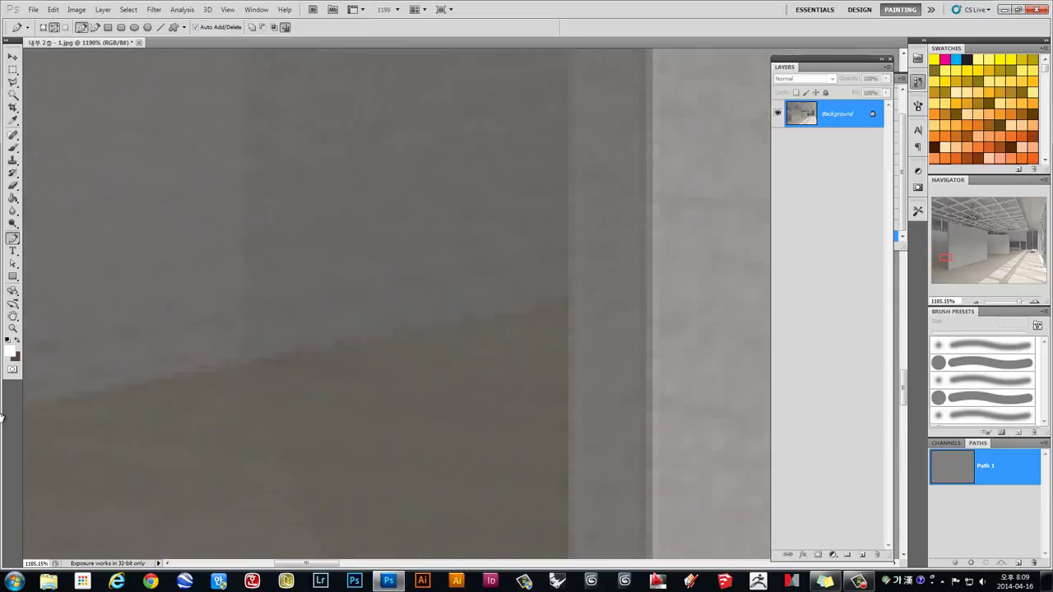
click(571, 299)
drag(554, 419, 518, 94)
drag(487, 372, 479, 181)
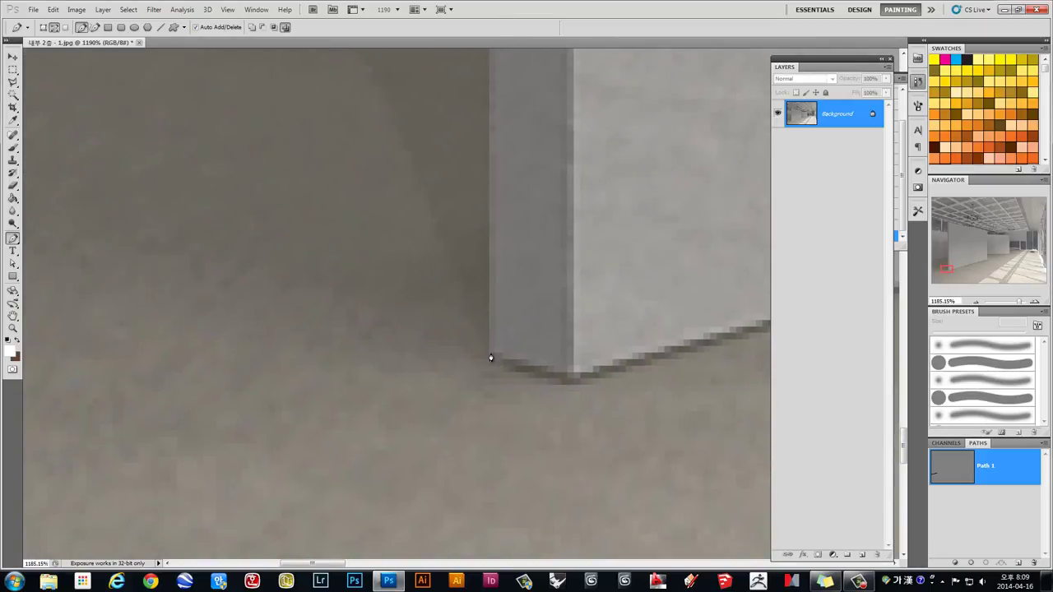
click(490, 356)
Extend Path 1 along the wall's diagonal floor edge and the back wall base corners
drag(669, 345, 512, 395)
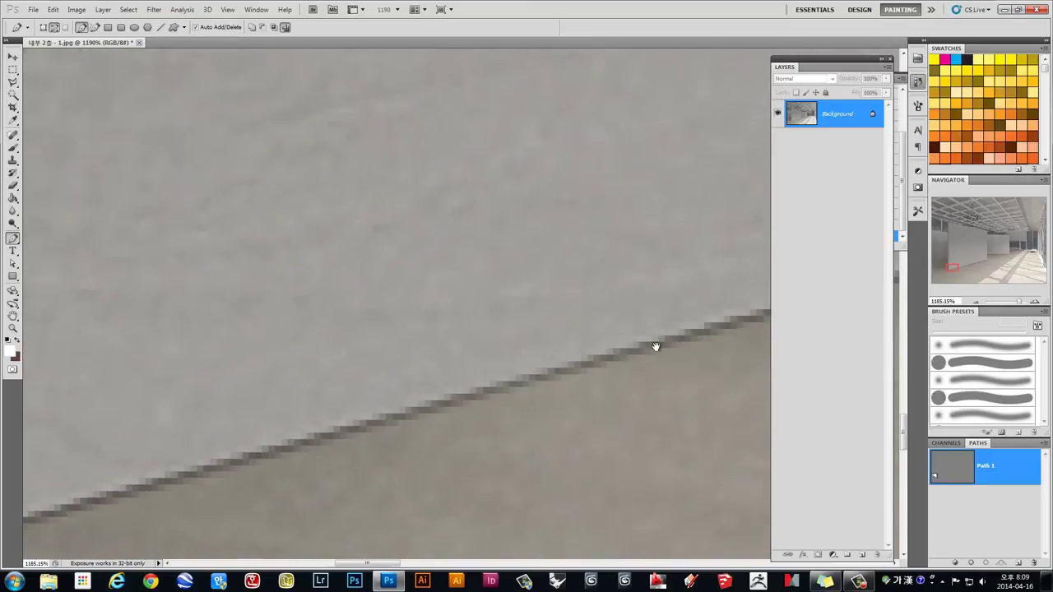
mouse_move(287, 458)
mouse_down()
mouse_move(409, 463)
mouse_move(532, 379)
mouse_move(639, 329)
mouse_up()
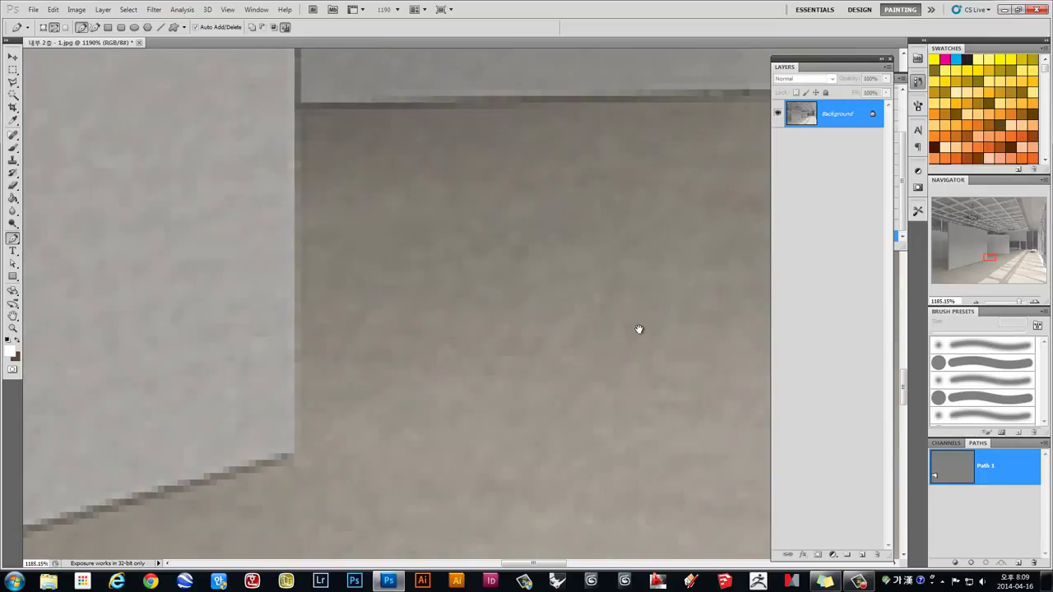
click(292, 456)
scroll(298, 312, up, 3)
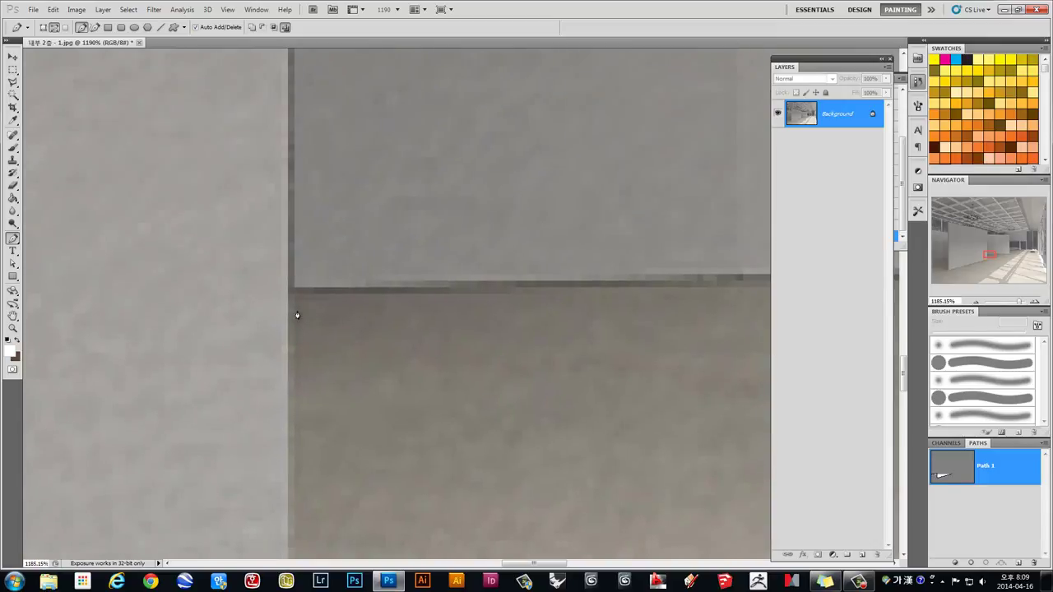
click(288, 292)
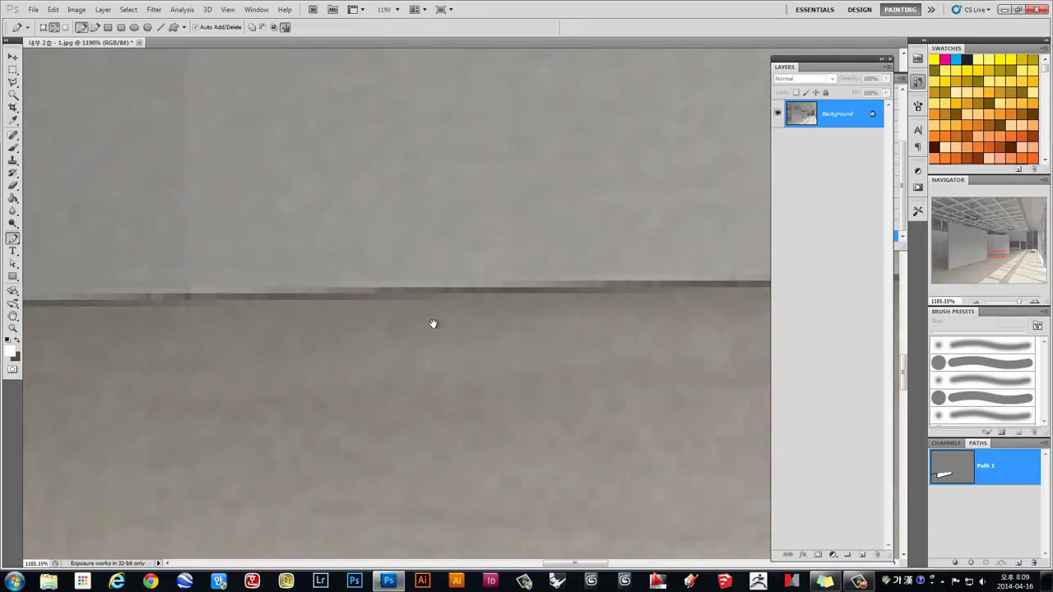
mouse_move(431, 324)
mouse_down()
mouse_move(606, 330)
mouse_move(362, 315)
mouse_up()
click(251, 323)
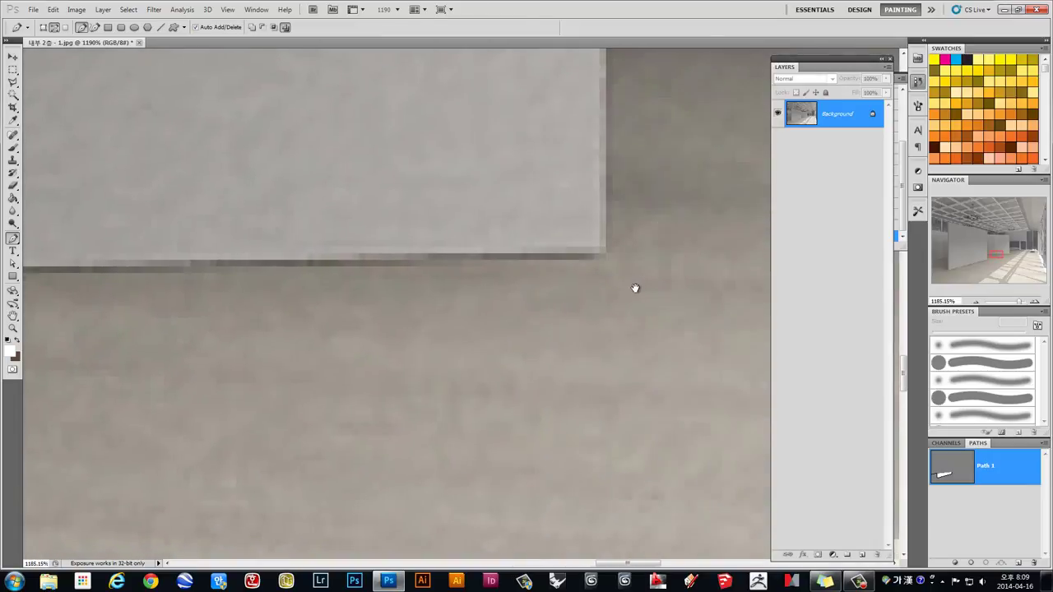
drag(635, 289, 627, 291)
click(506, 254)
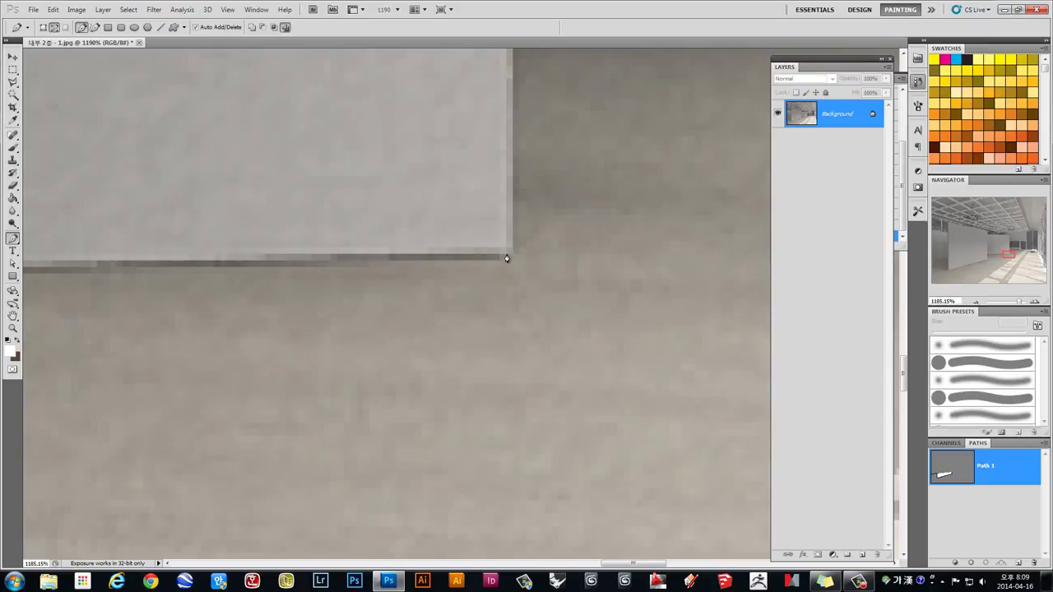
Continue Path 1 along the window sill and window base toward the bench
drag(508, 349, 493, 466)
drag(482, 305, 176, 329)
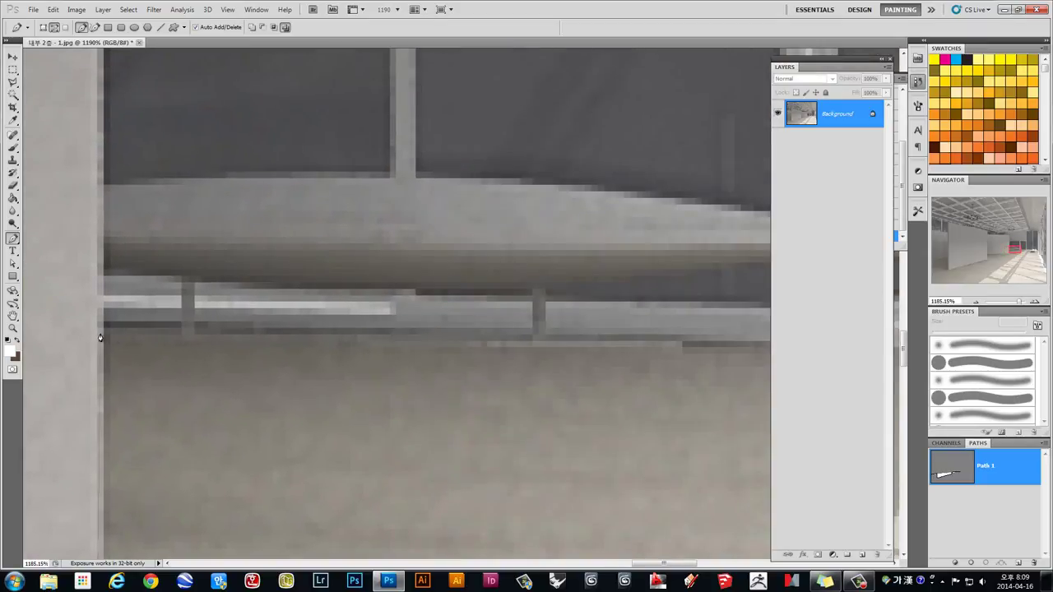
drag(100, 335, 138, 335)
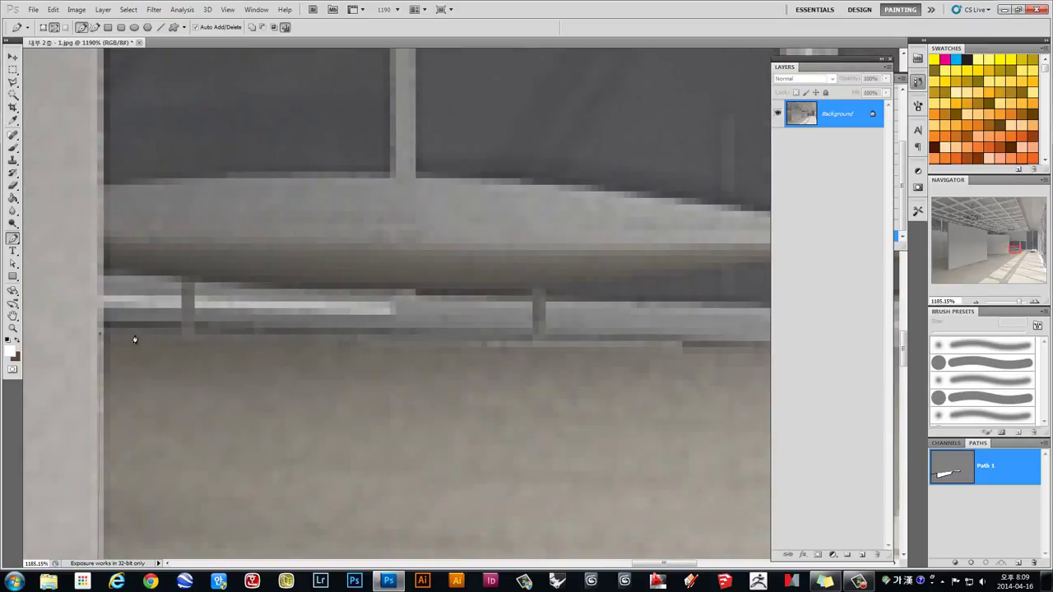
click(395, 347)
drag(700, 348, 179, 343)
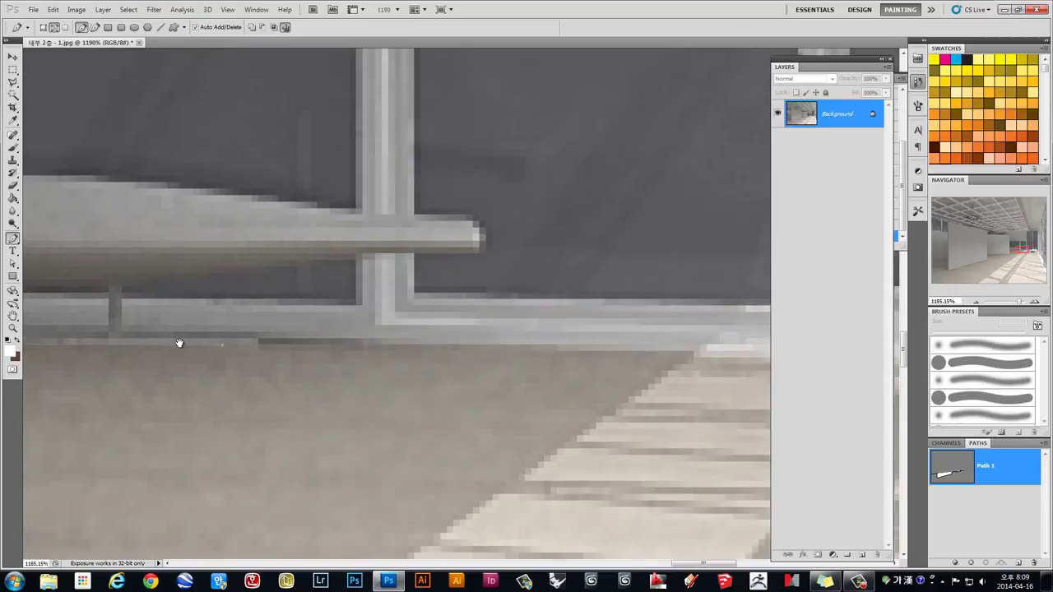
click(176, 342)
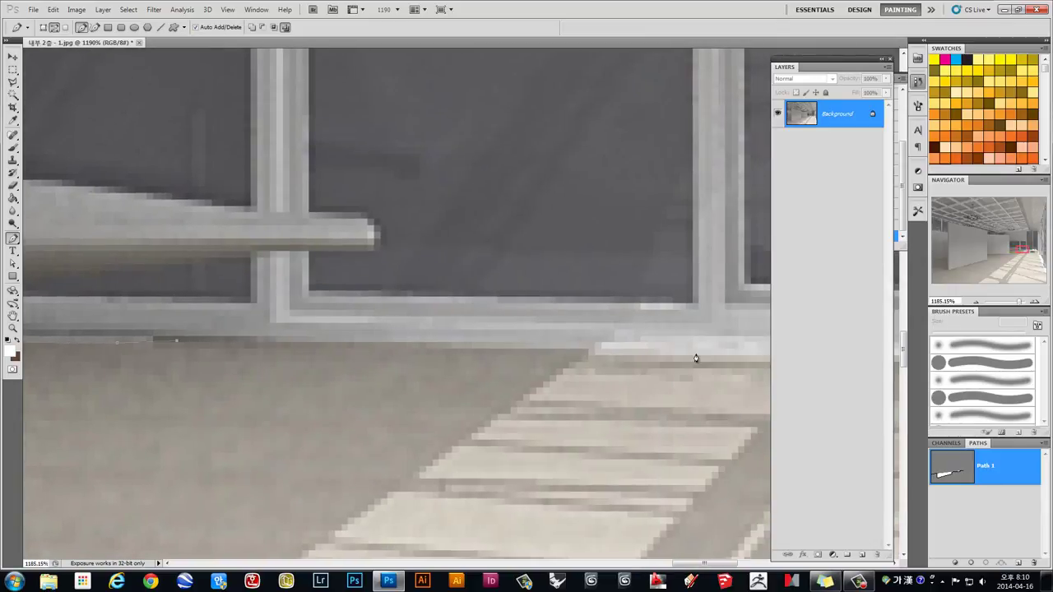
click(587, 348)
drag(674, 357, 140, 342)
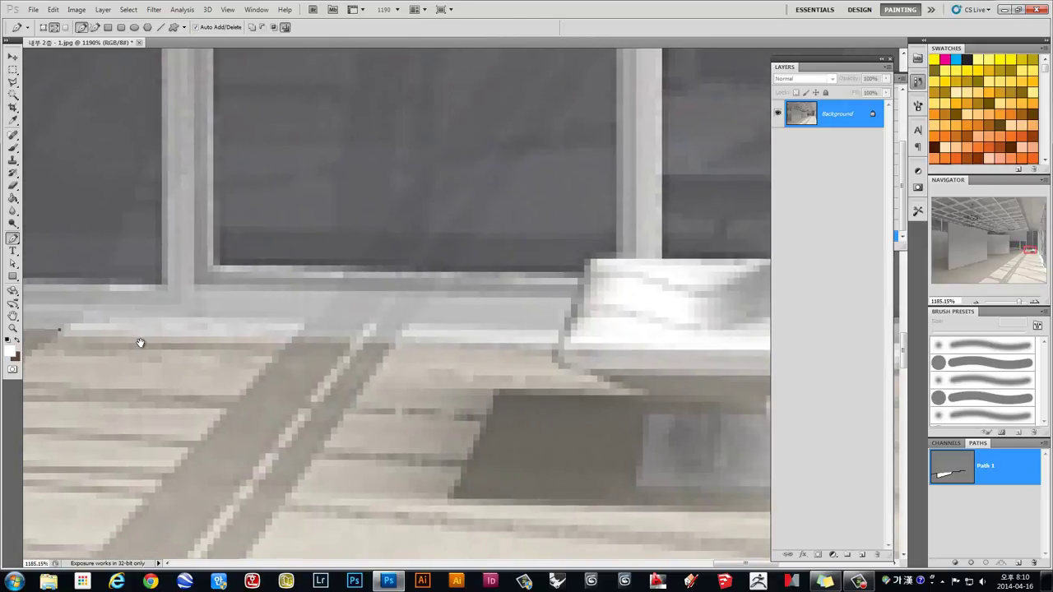
click(548, 345)
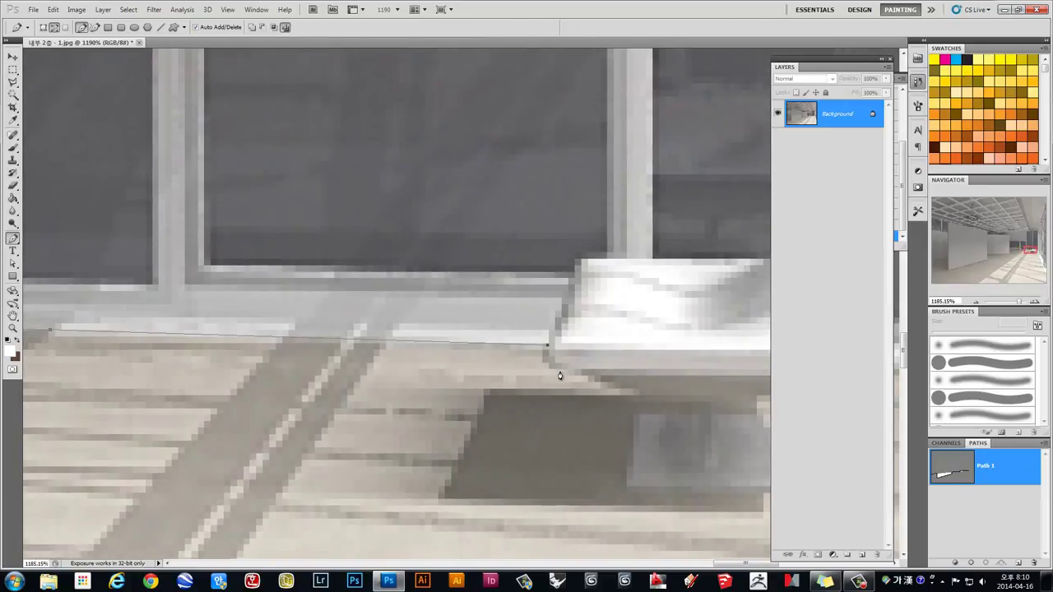
click(588, 378)
Curve Path 1 around the bench's edge and base corner, then under the bench
mouse_move(630, 422)
mouse_down()
mouse_move(414, 294)
mouse_move(363, 318)
mouse_up()
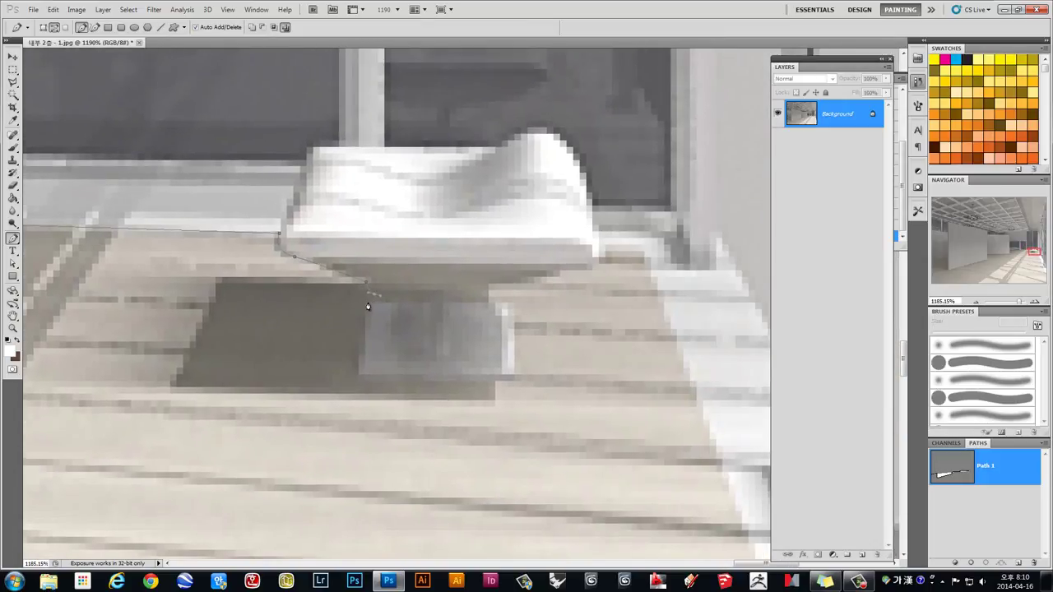
drag(370, 293, 363, 314)
click(515, 374)
click(514, 307)
mouse_move(492, 286)
mouse_down()
mouse_move(554, 278)
mouse_move(600, 253)
mouse_up()
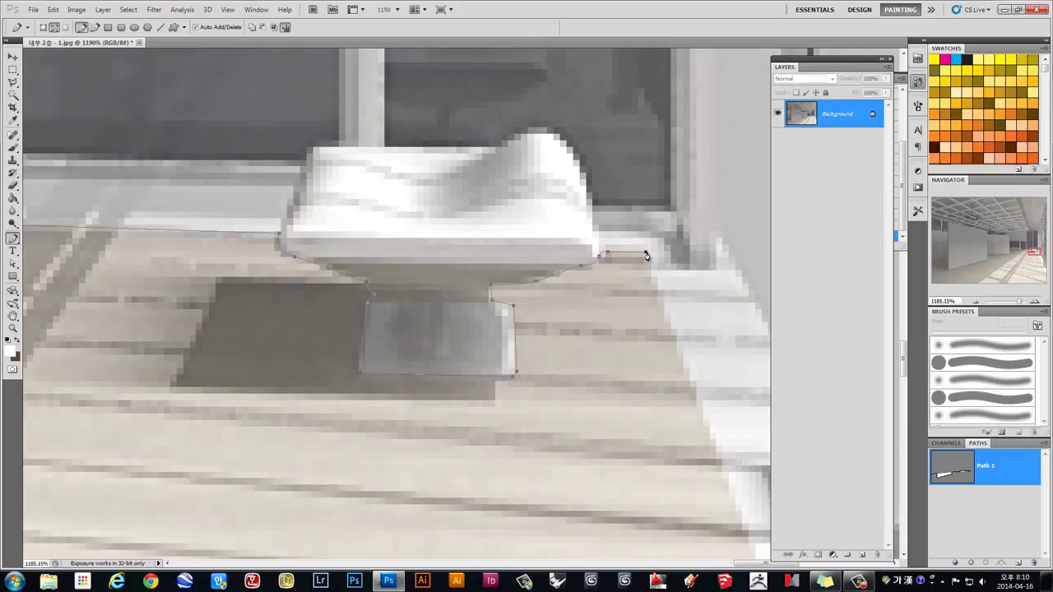
scroll(466, 348, down, 10)
scroll(454, 376, right, 3)
scroll(454, 376, left, 2)
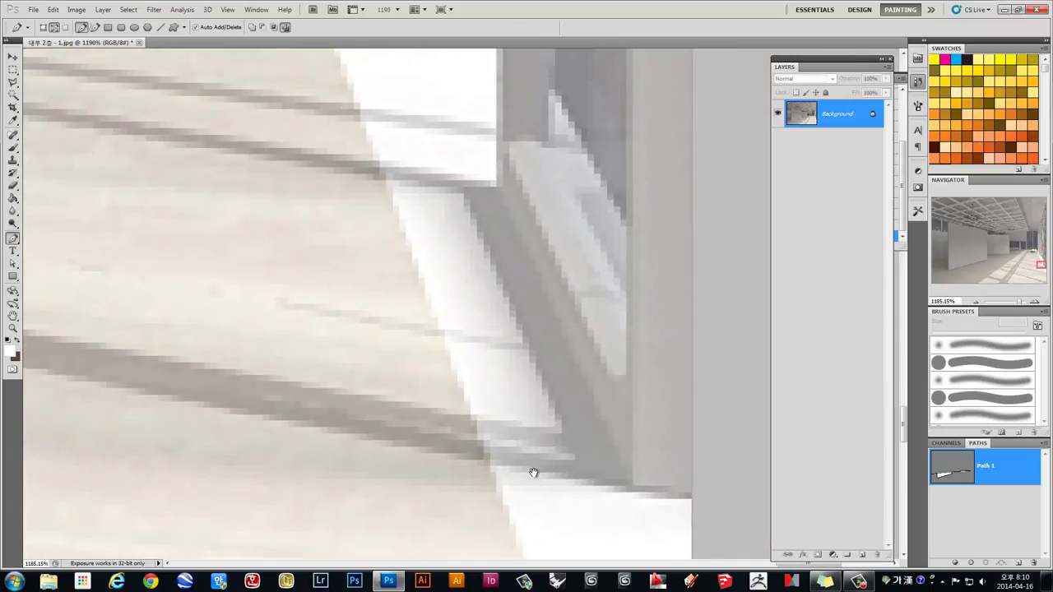
scroll(531, 472, left, 2)
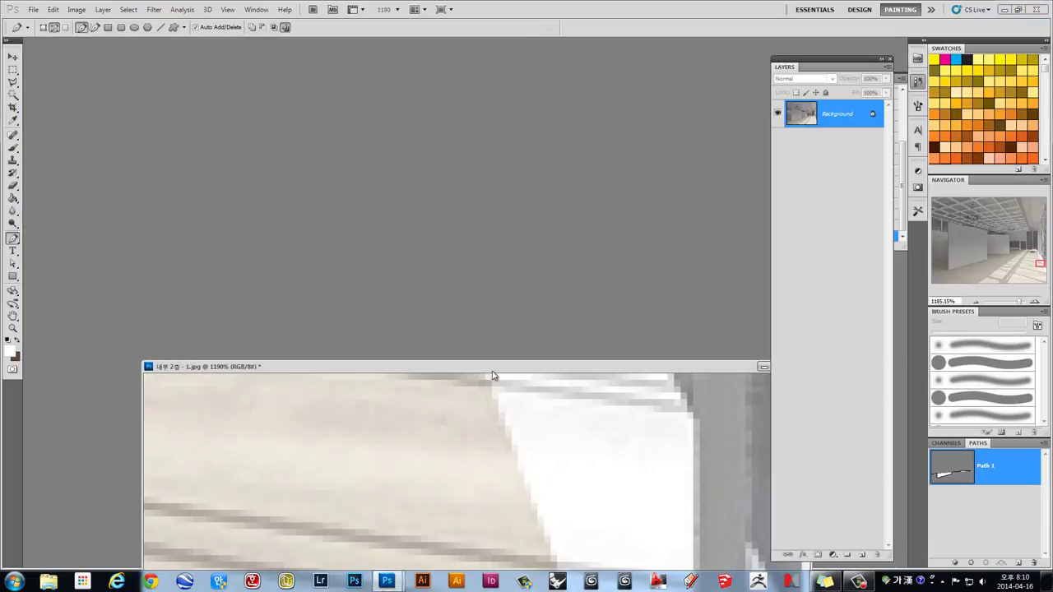
double_click(494, 366)
scroll(365, 450, right, 2)
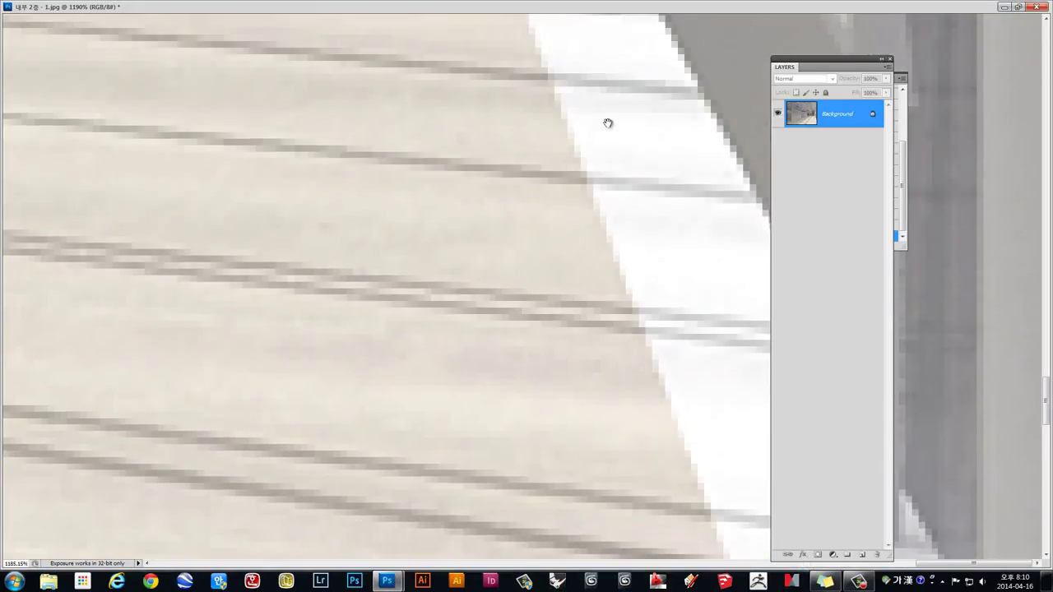
scroll(606, 123, up, 5)
scroll(492, 293, up, 3)
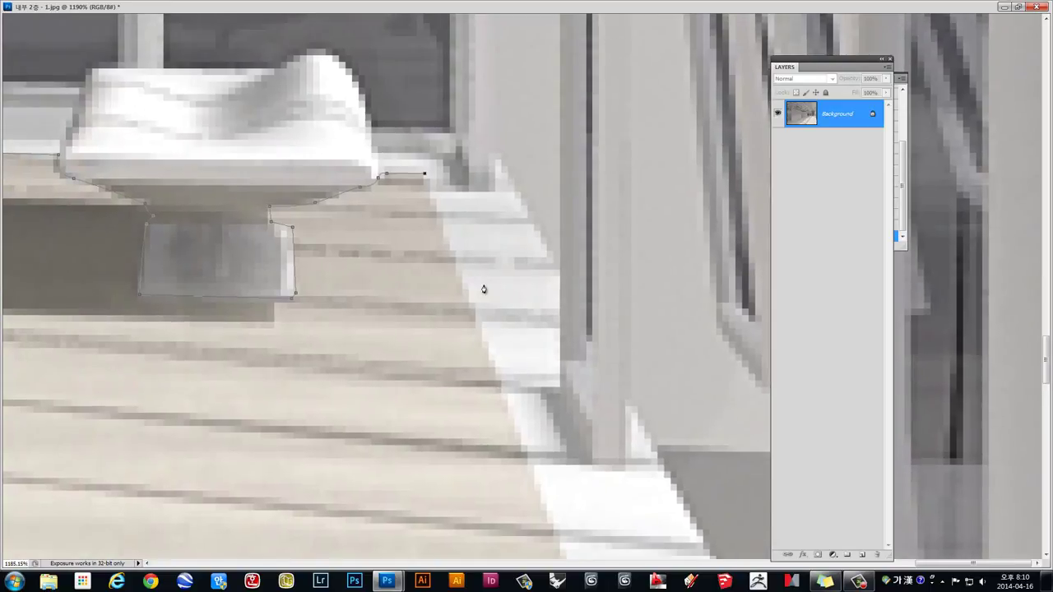
scroll(494, 341, down, 2)
scroll(493, 313, down, 15)
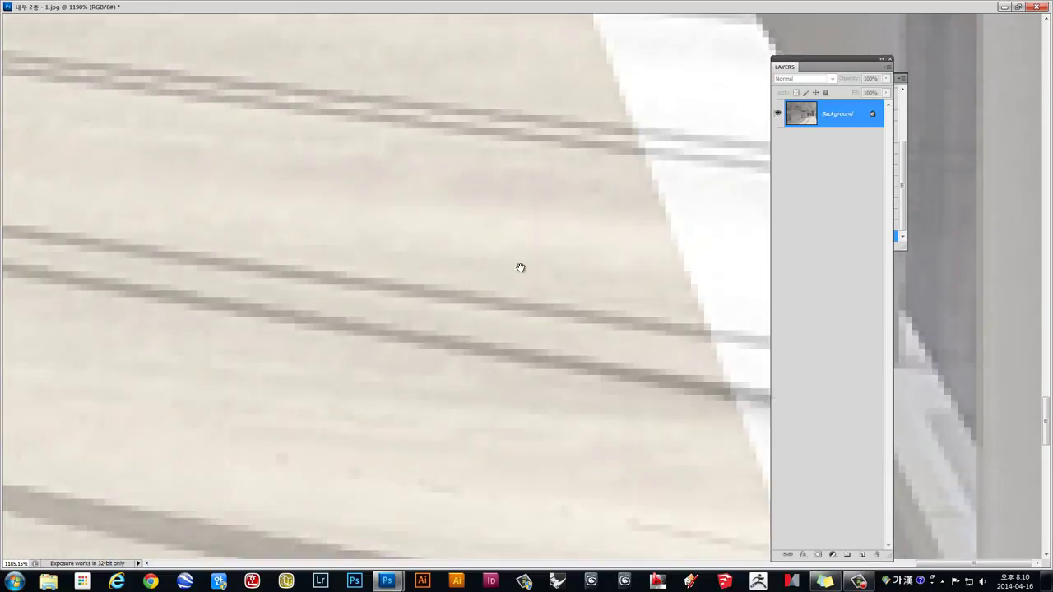
scroll(519, 269, down, 5)
scroll(353, 238, down, 3)
scroll(452, 247, down, 3)
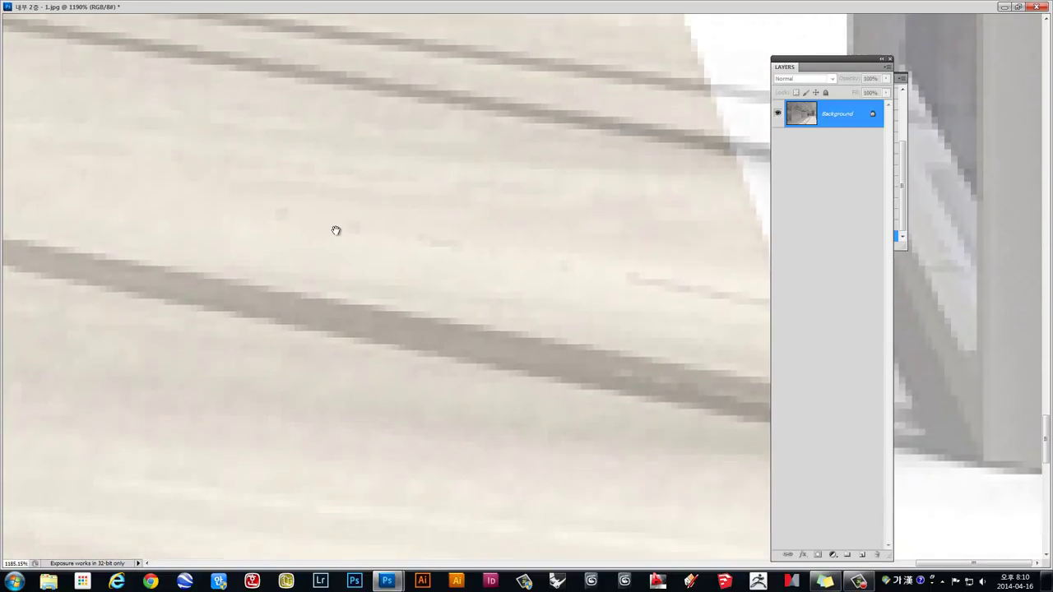
click(1018, 6)
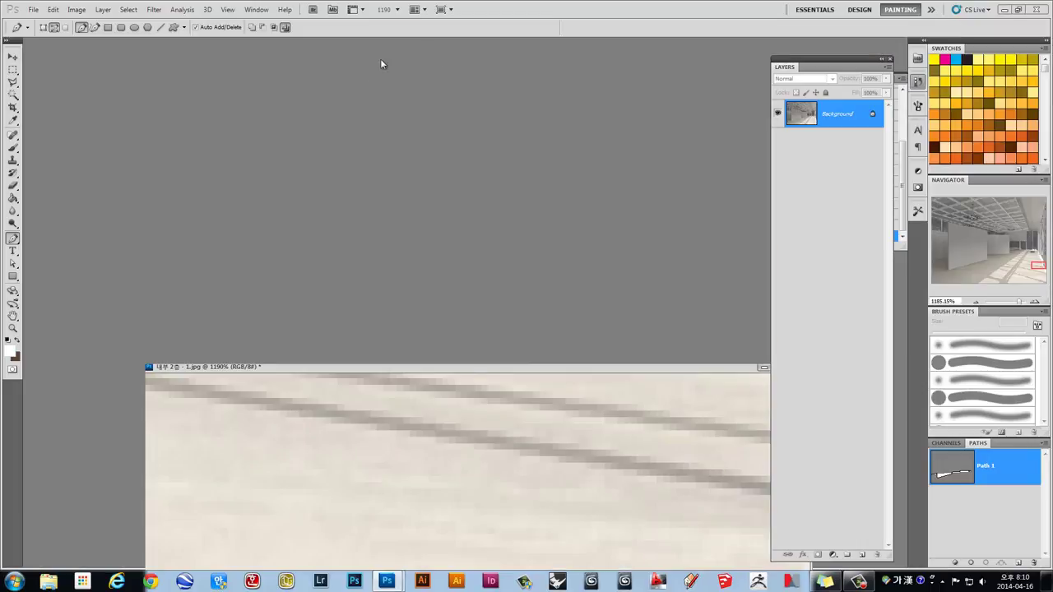
drag(353, 366, 283, 38)
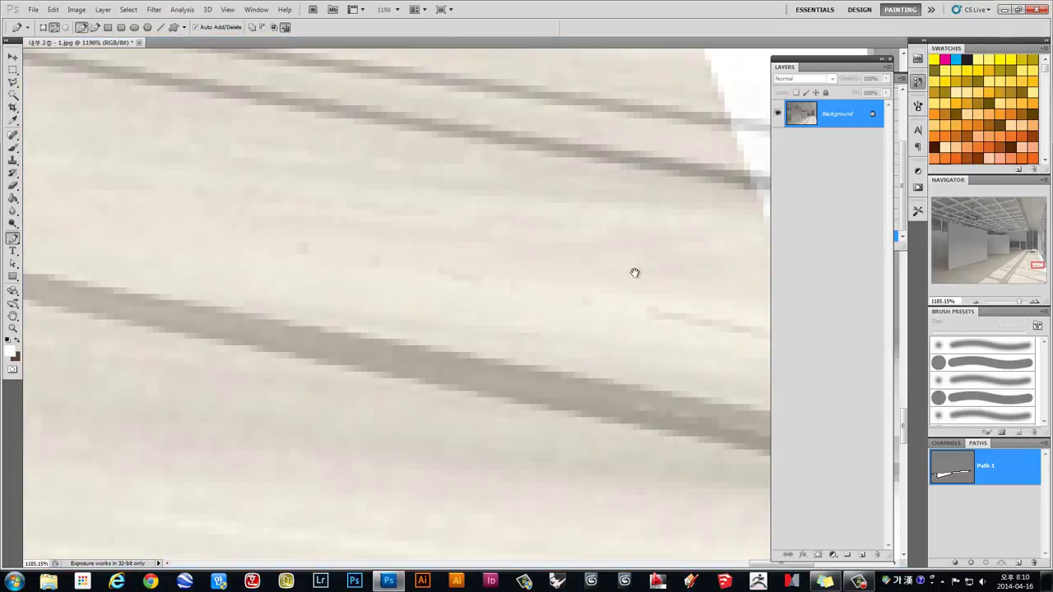
drag(634, 272, 251, 204)
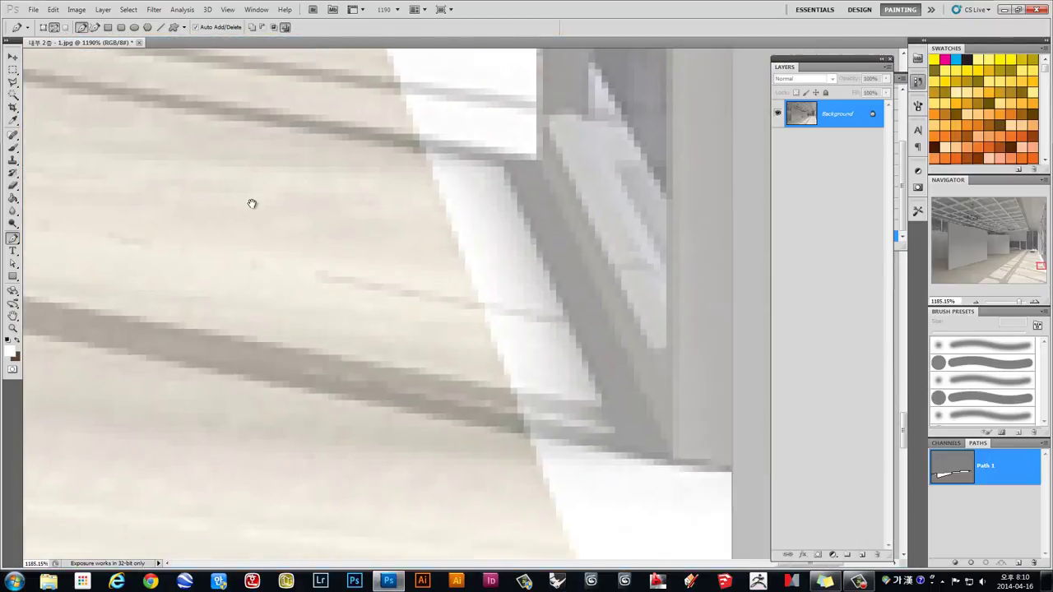
drag(482, 474, 447, 237)
drag(588, 470, 546, 322)
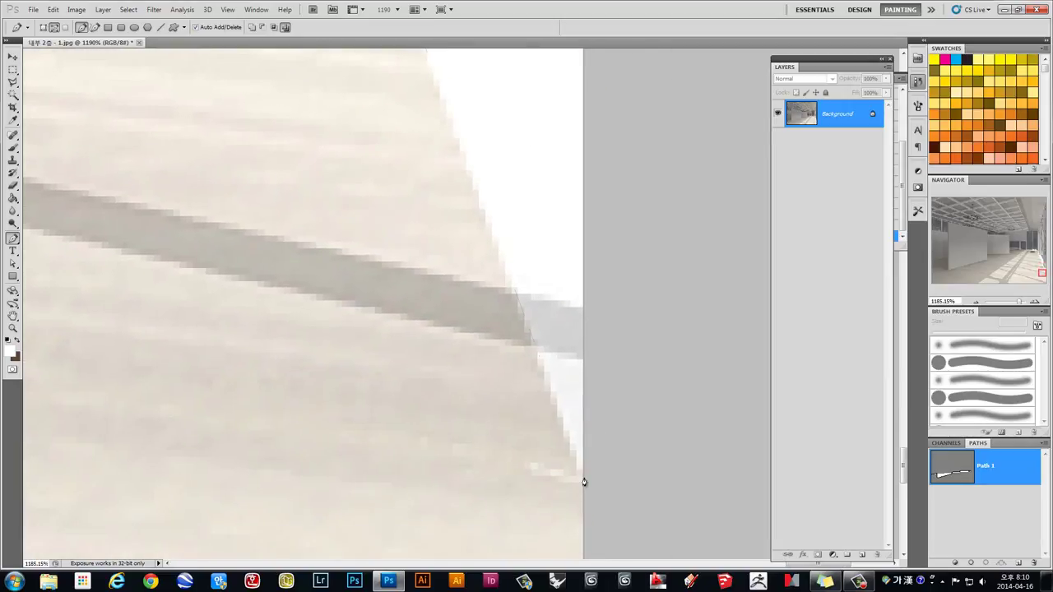
Anchor Path 1 at the floor's right edge and carry it across to the lower-left floor area
click(583, 479)
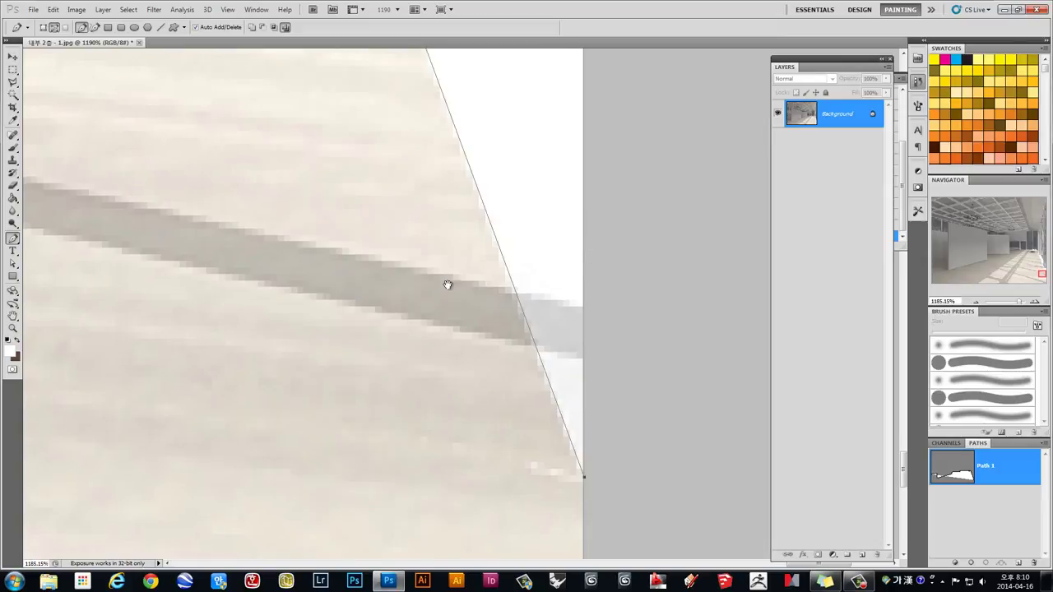
scroll(468, 383, down, 10)
scroll(519, 417, down, 3)
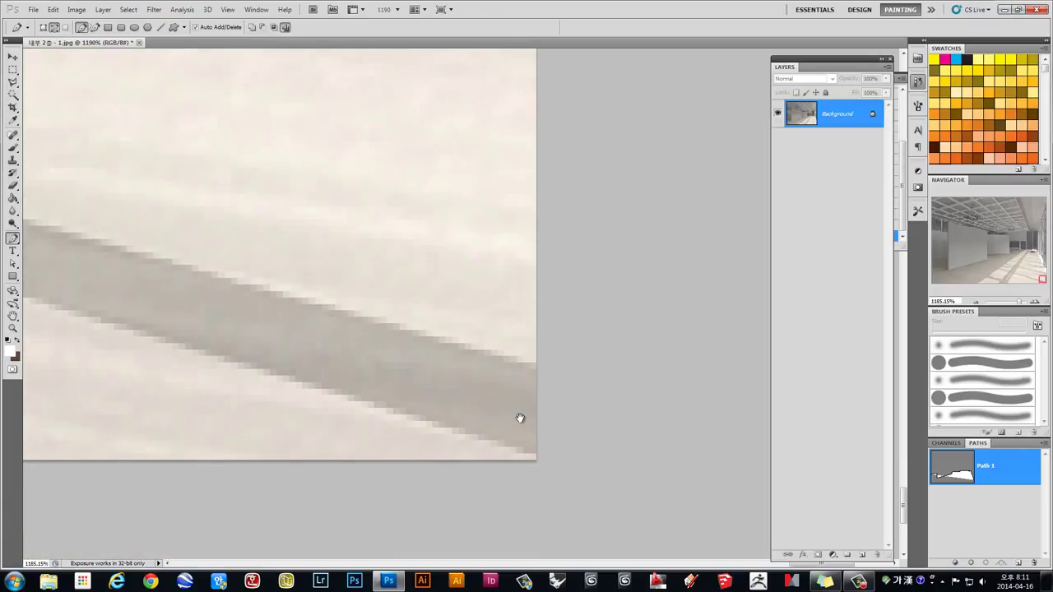
scroll(696, 419, left, 2)
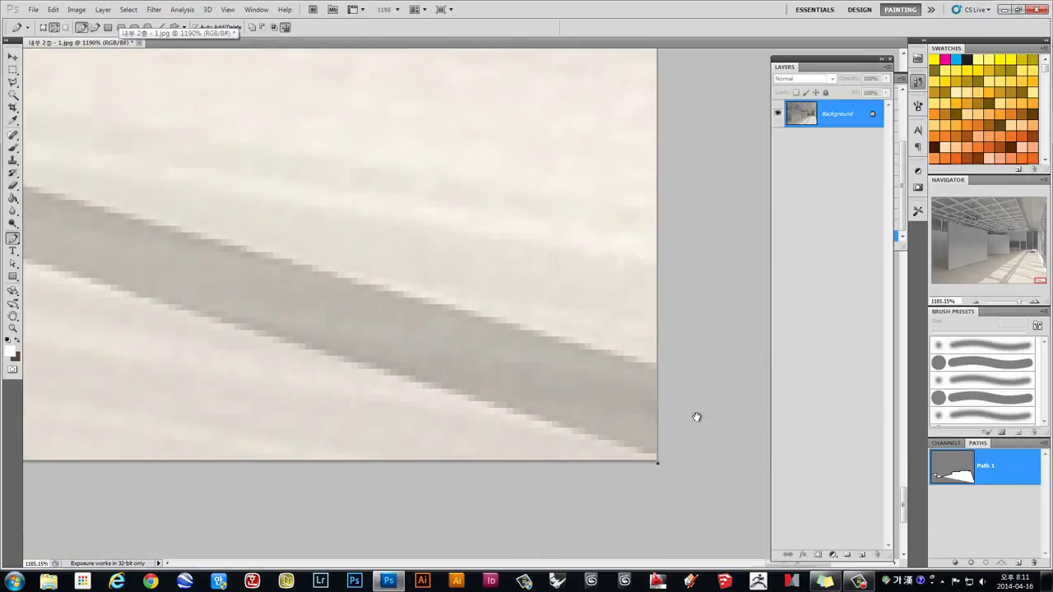
scroll(189, 393, left, 6)
scroll(406, 387, left, 8)
scroll(407, 387, left, 5)
scroll(576, 381, left, 5)
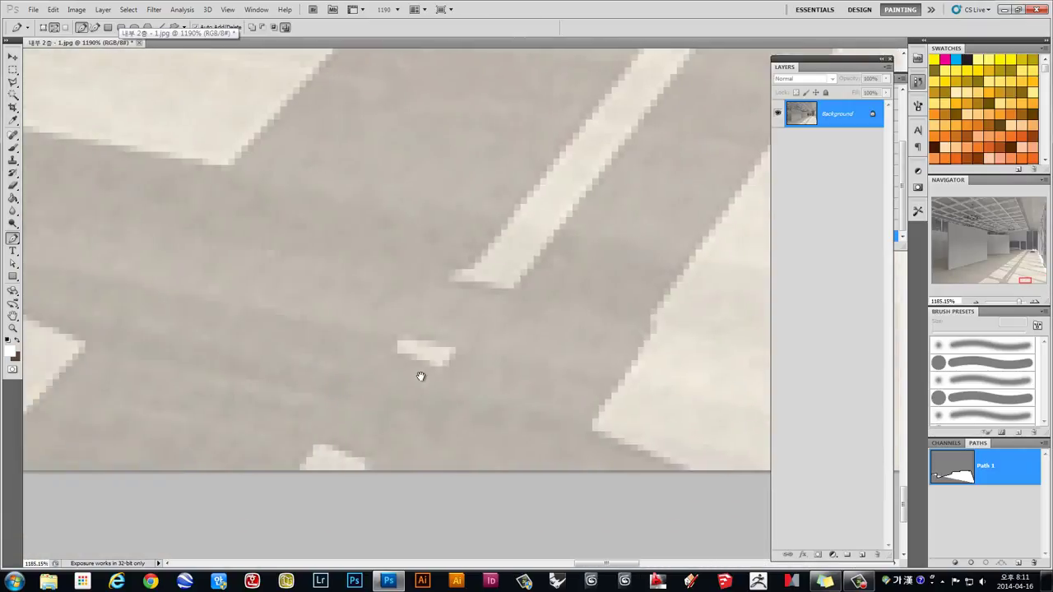
scroll(418, 357, left, 5)
scroll(511, 371, left, 5)
scroll(542, 376, left, 5)
scroll(357, 369, left, 5)
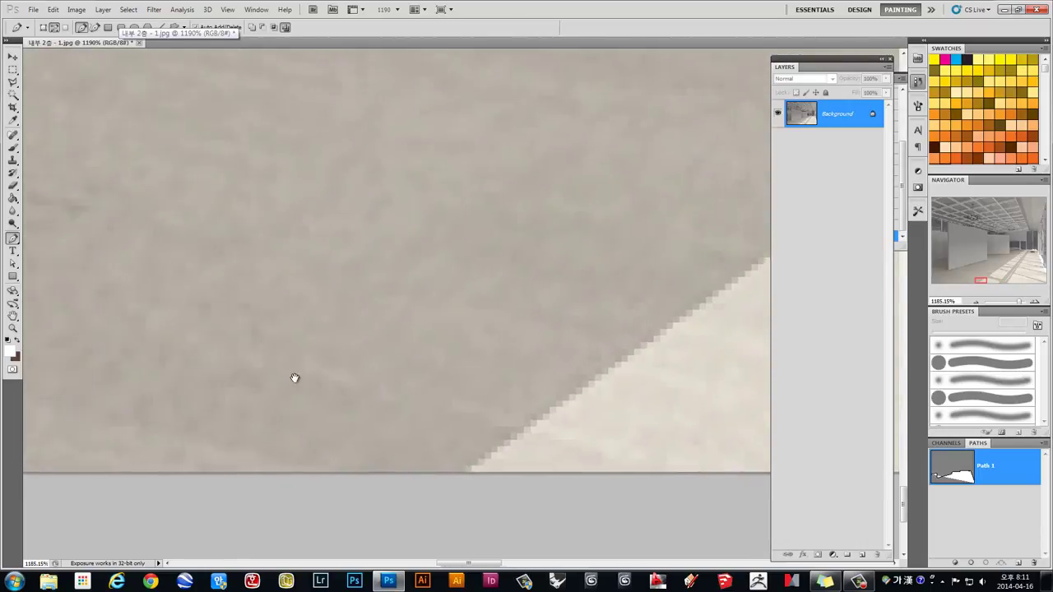
scroll(294, 378, left, 5)
scroll(505, 392, left, 3)
scroll(460, 369, down, 3)
scroll(270, 357, left, 5)
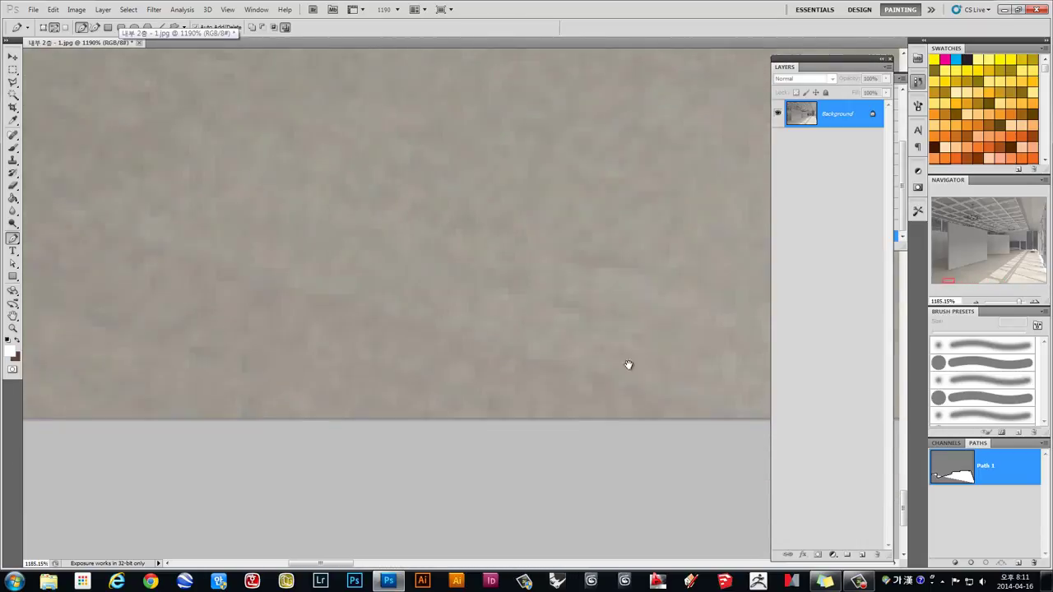
scroll(628, 365, left, 5)
scroll(403, 348, left, 5)
scroll(408, 351, left, 5)
scroll(329, 411, left, 2)
scroll(267, 451, down, 3)
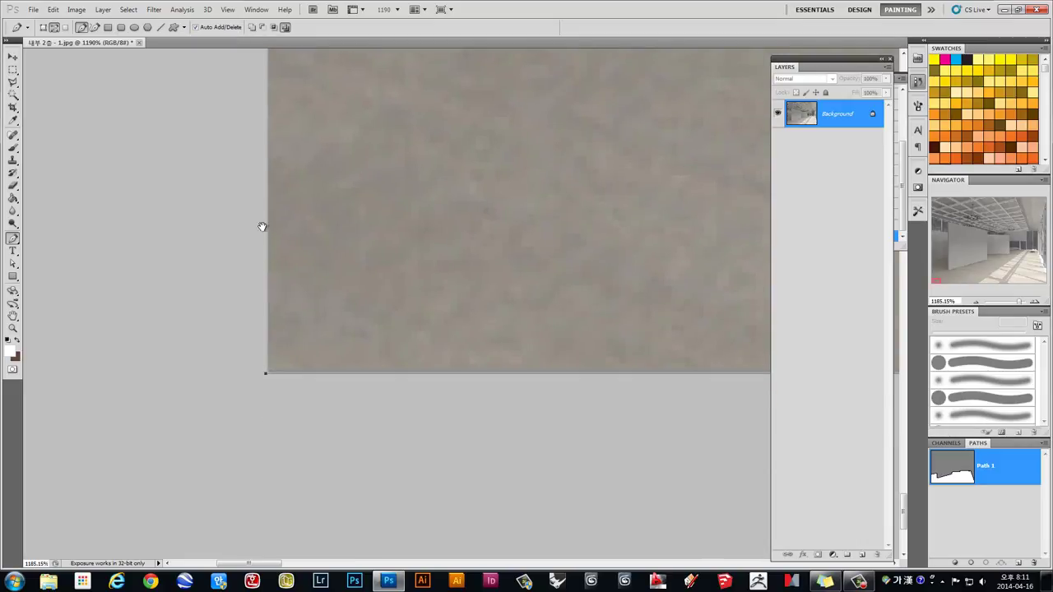
drag(260, 225, 275, 458)
Zoom back out so the whole gallery render fits on screen
scroll(318, 387, down, 1)
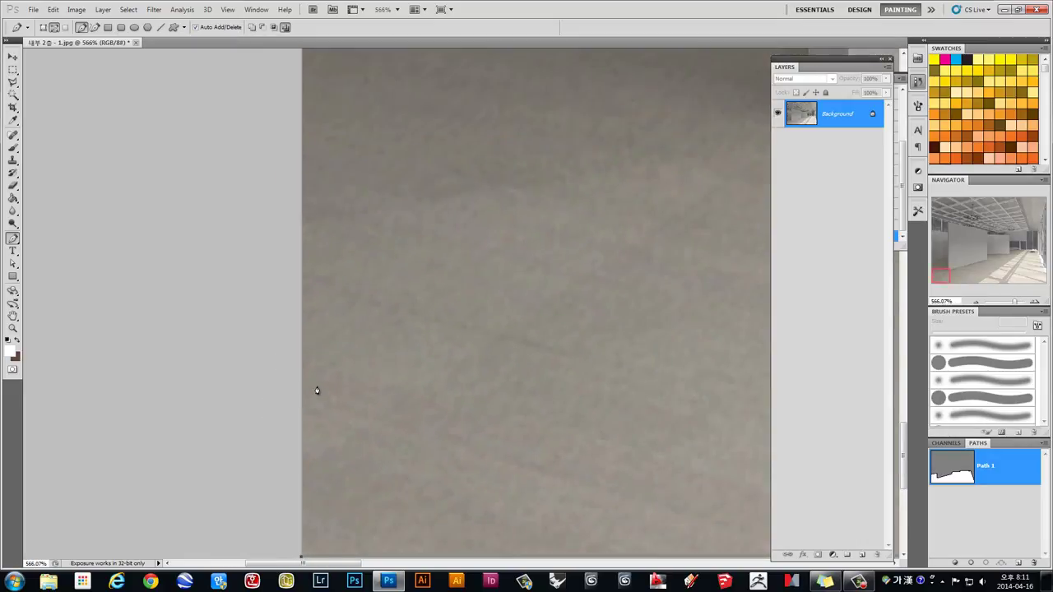
scroll(318, 388, down, 4)
scroll(321, 304, up, 1)
scroll(318, 379, up, 2)
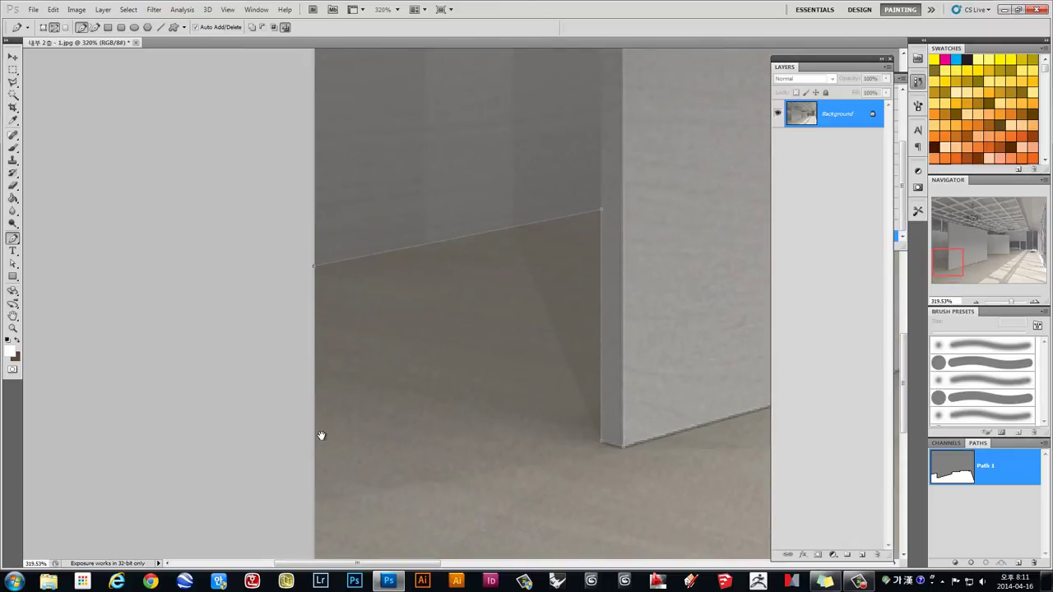
scroll(312, 263, up, 2)
scroll(317, 243, up, 2)
scroll(319, 247, up, 3)
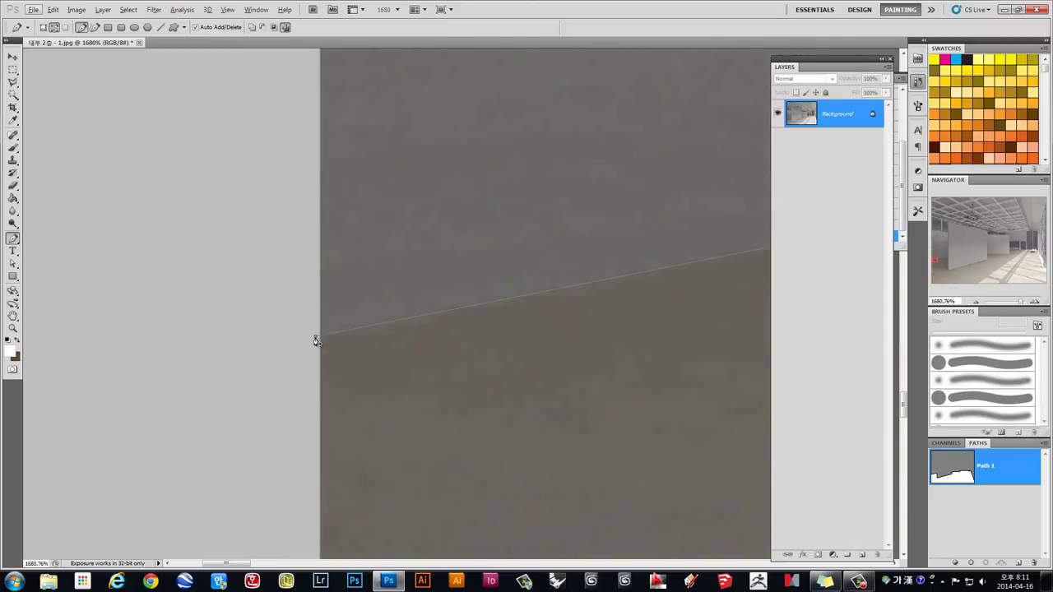
scroll(316, 341, down, 3)
scroll(316, 340, down, 2)
scroll(316, 340, down, 2)
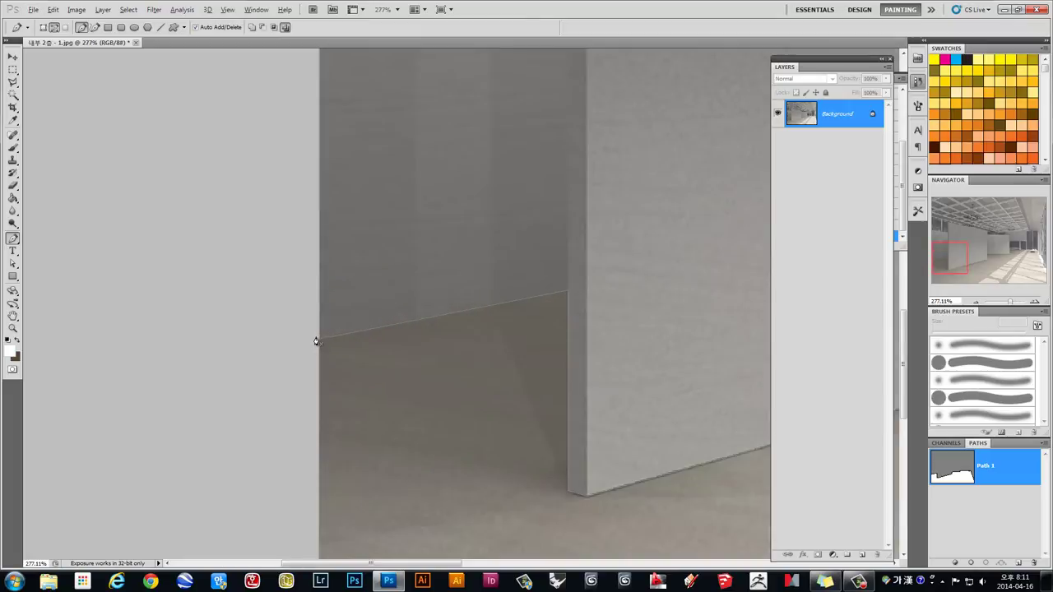
scroll(316, 341, down, 2)
scroll(316, 341, down, 2)
scroll(316, 340, down, 1)
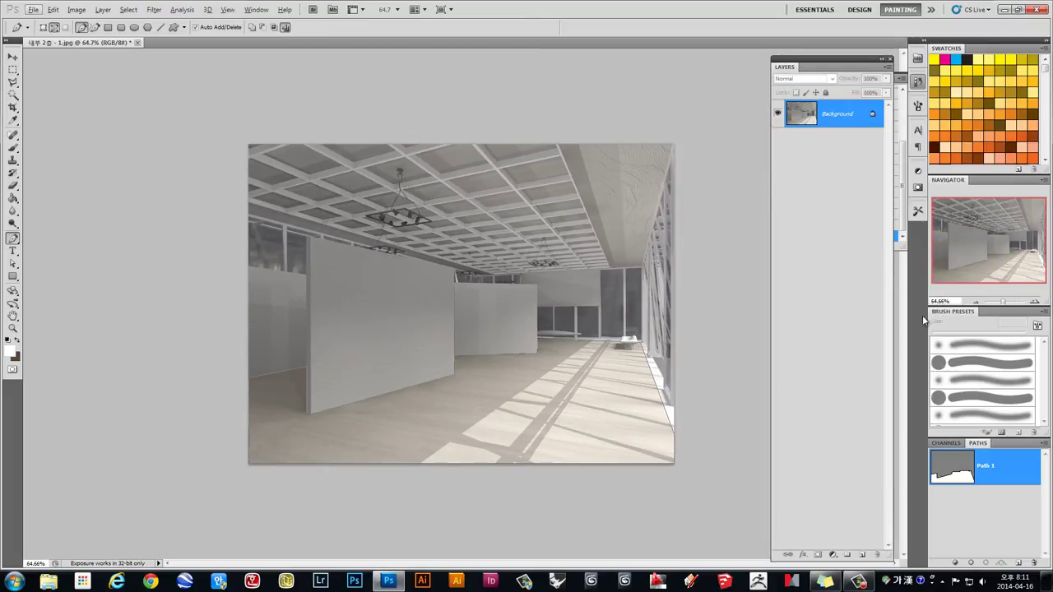
Load the floor outline Path 1 as a selection, switch to the Move tool, and add empty Path 2
ctrl+click(956, 469)
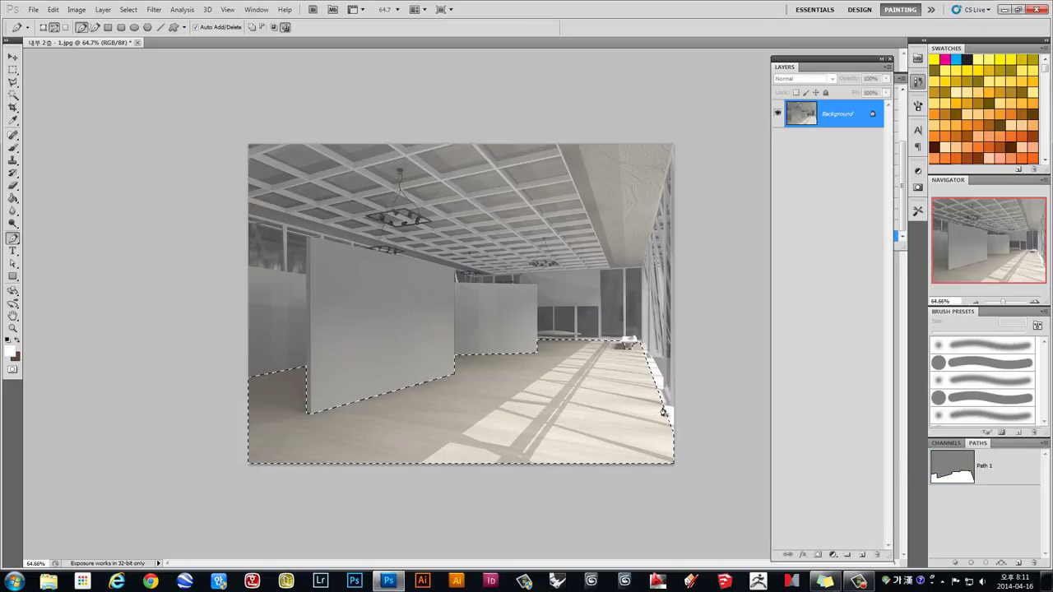
click(13, 56)
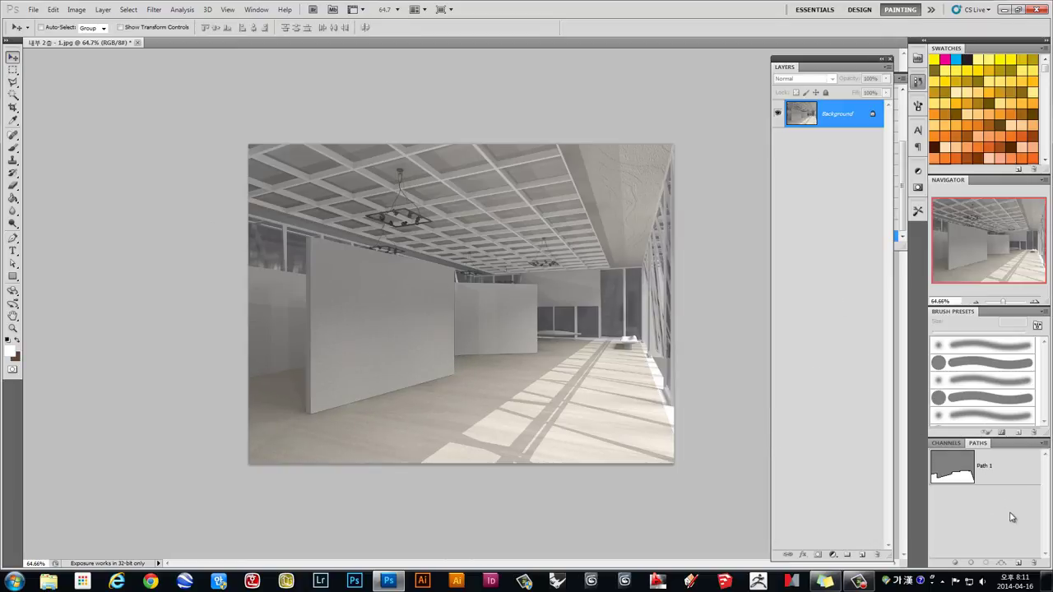
click(1017, 565)
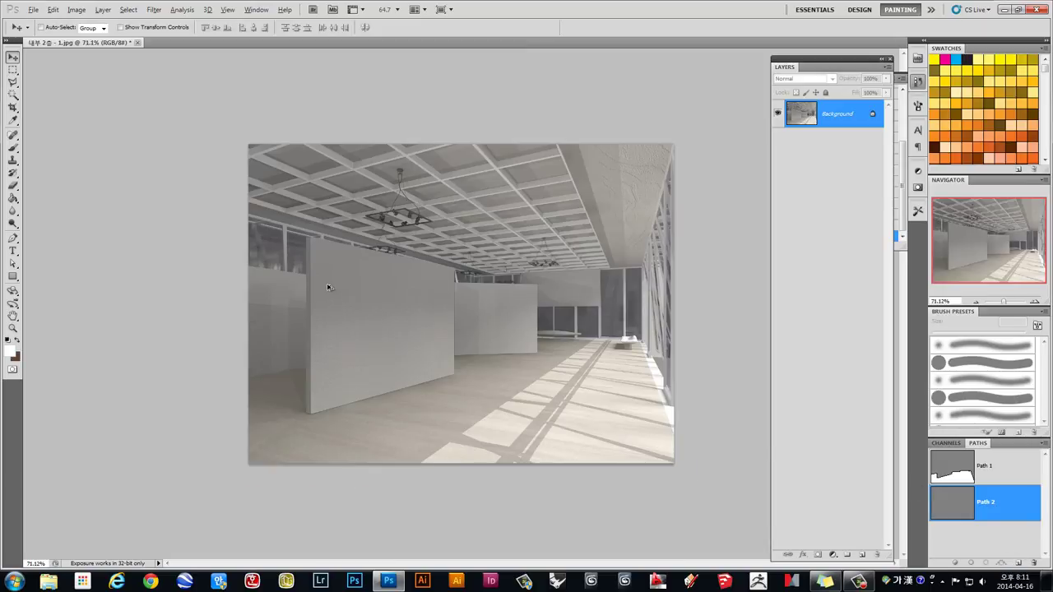
Trace the front partition wall's top-left corner, top edge along the beam, and right edge
scroll(395, 284, up, 5)
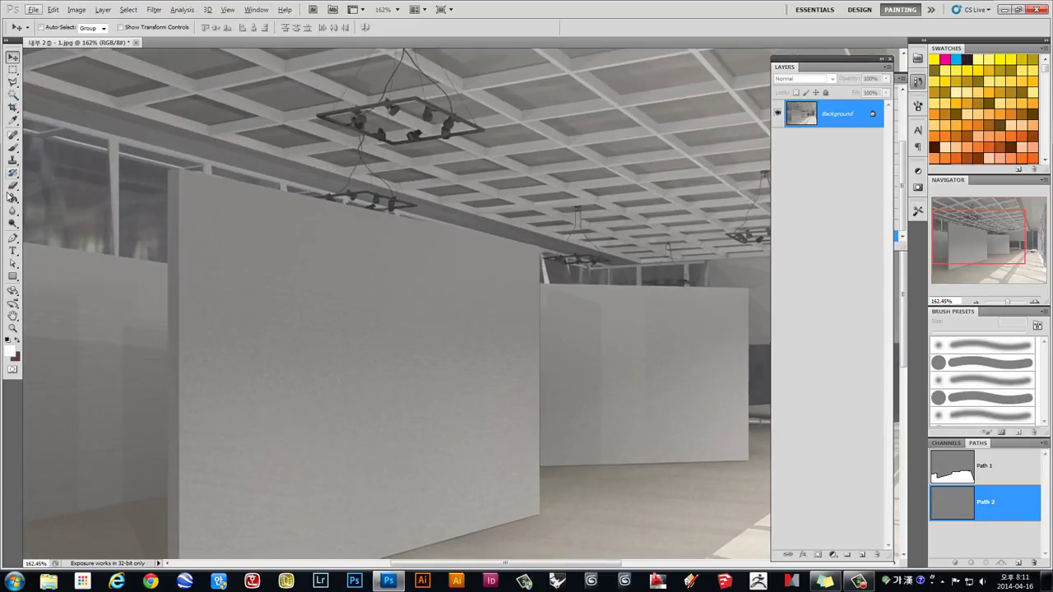
click(12, 238)
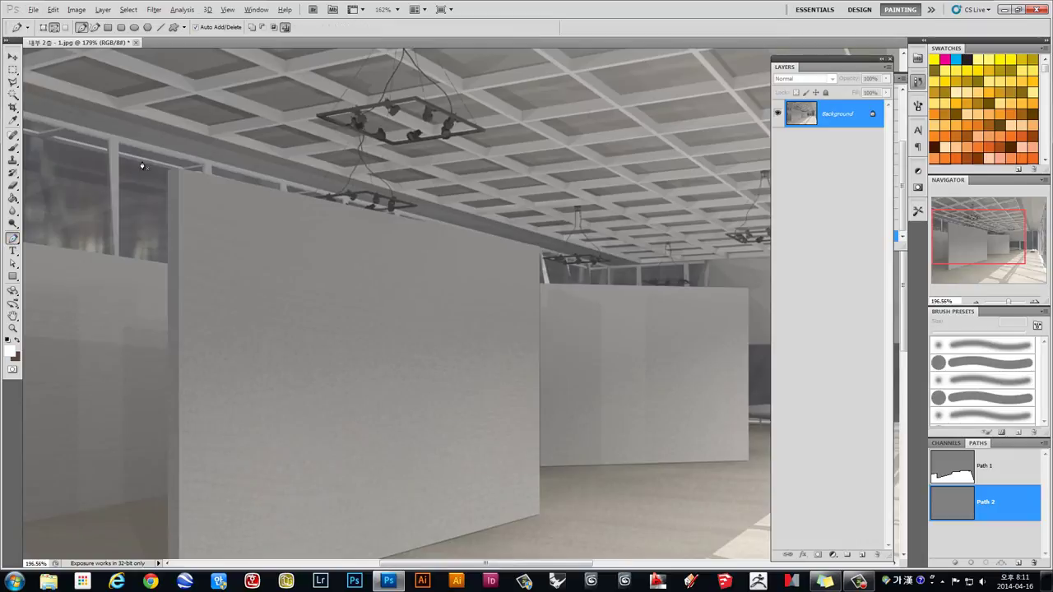
scroll(173, 171, up, 5)
scroll(173, 171, up, 4)
click(179, 202)
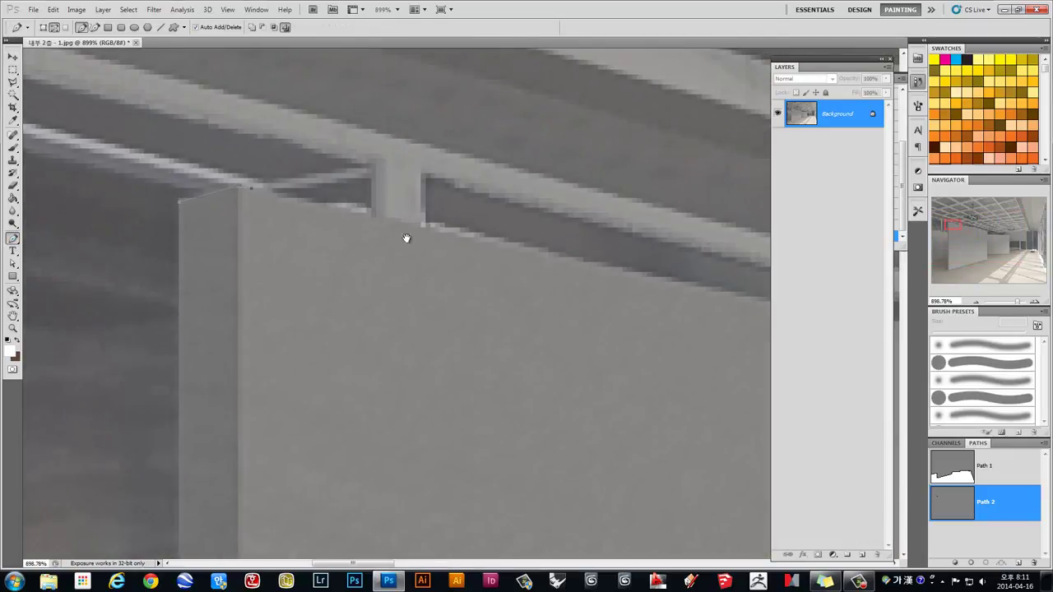
drag(305, 228, 314, 222)
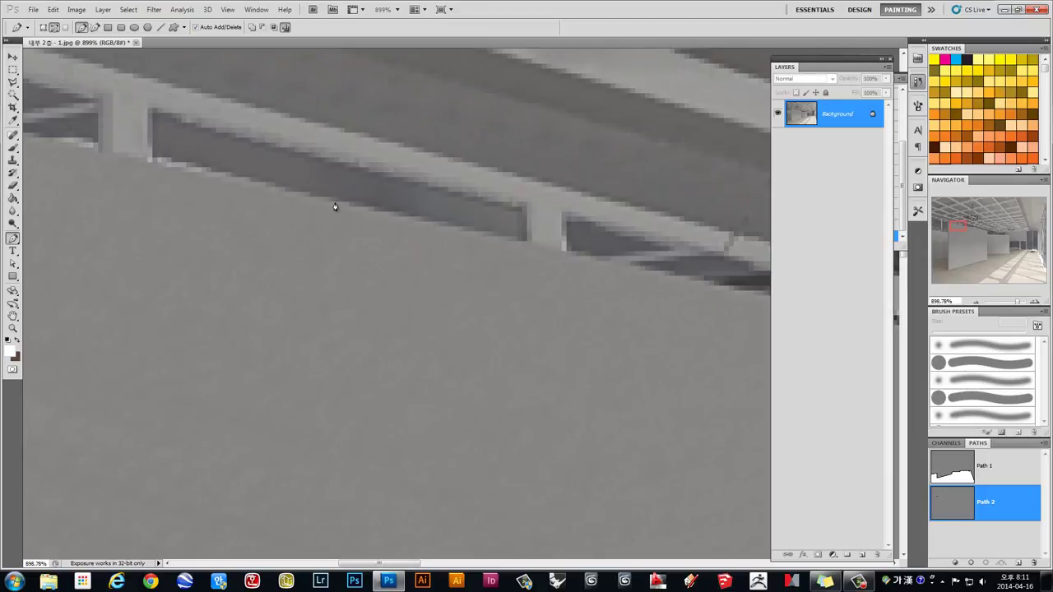
mouse_move(409, 236)
mouse_down()
mouse_move(370, 277)
mouse_move(633, 388)
mouse_move(322, 273)
mouse_move(632, 304)
mouse_up()
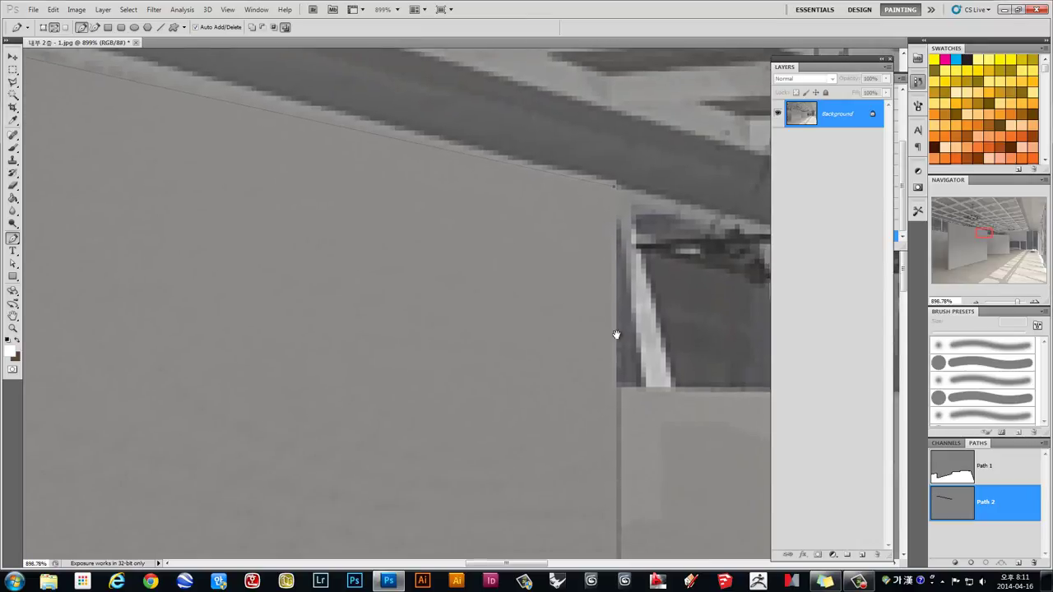
mouse_move(618, 395)
mouse_down()
mouse_move(647, 430)
mouse_move(620, 149)
mouse_up()
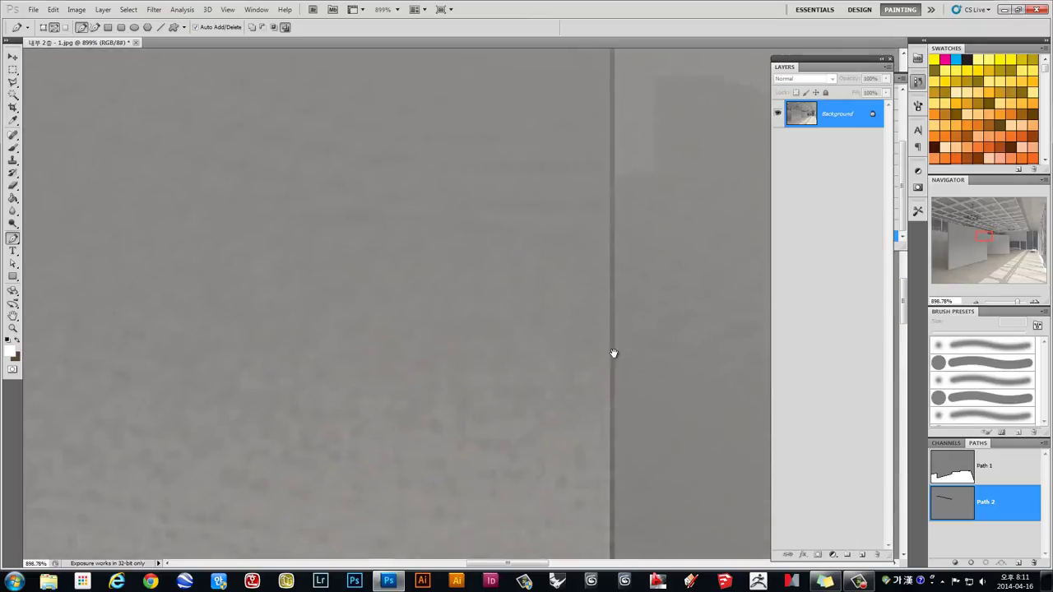
drag(611, 353, 599, 162)
drag(585, 376, 578, 202)
mouse_move(585, 429)
mouse_down()
mouse_move(585, 355)
mouse_move(580, 388)
mouse_up()
Trace the wall's sloped bottom and left edges, close the outline, and deselect Path 2
click(566, 469)
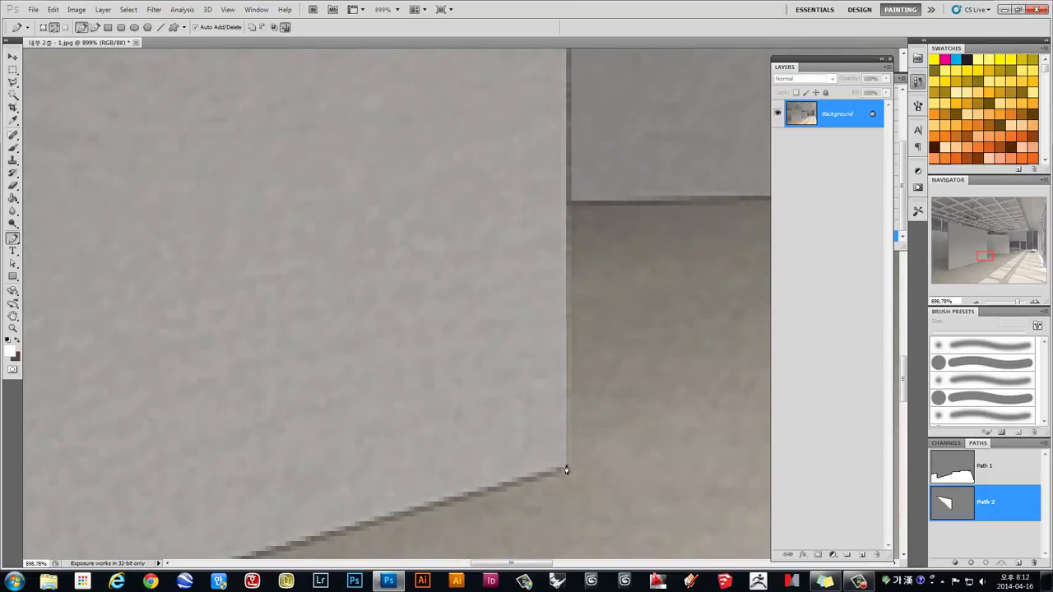
mouse_move(610, 322)
mouse_down()
mouse_move(581, 293)
mouse_move(271, 318)
mouse_move(637, 331)
mouse_move(358, 341)
mouse_move(506, 271)
mouse_up()
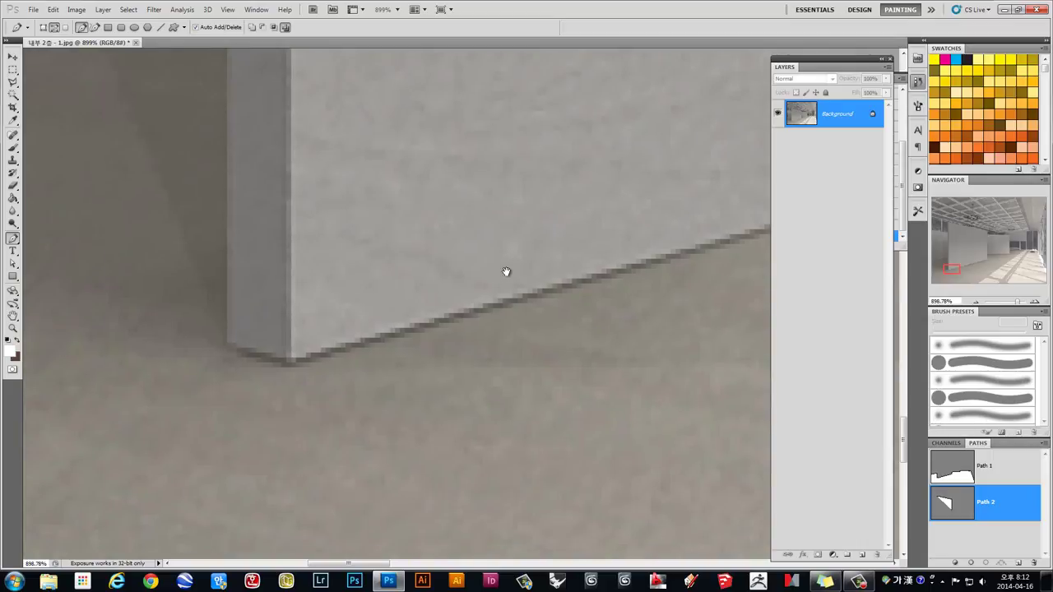
click(291, 363)
drag(230, 153, 291, 277)
mouse_move(364, 134)
mouse_down()
mouse_move(321, 427)
mouse_move(320, 200)
mouse_move(310, 259)
mouse_move(334, 453)
mouse_up()
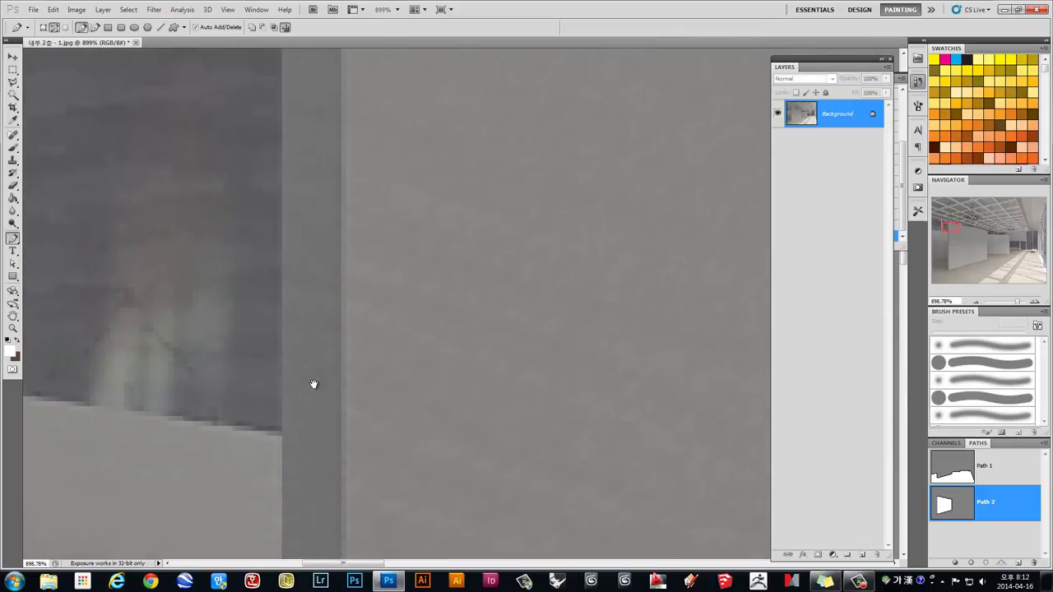
drag(313, 384, 298, 228)
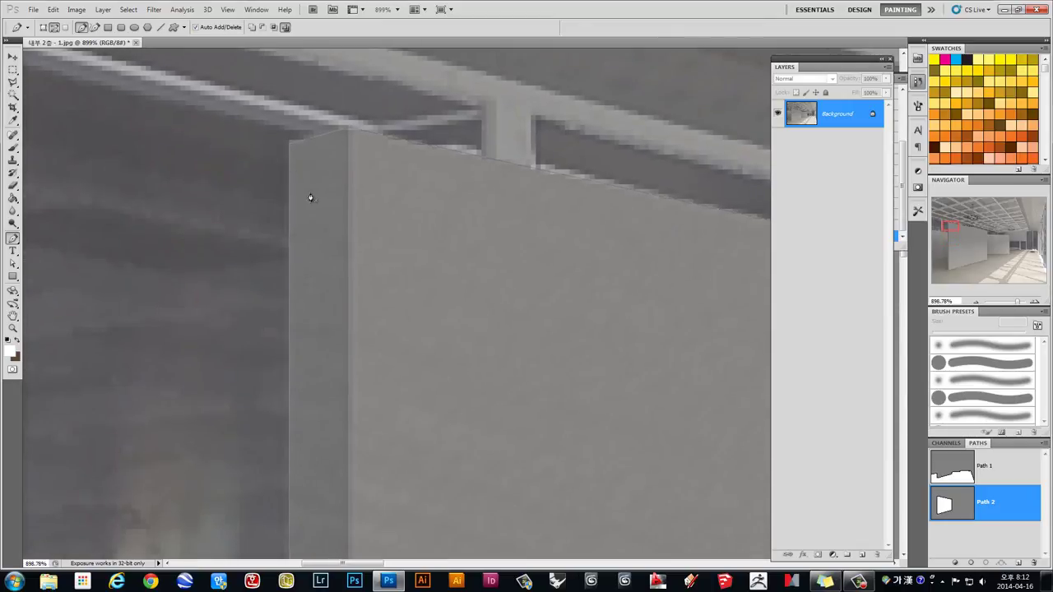
alt+click(310, 198)
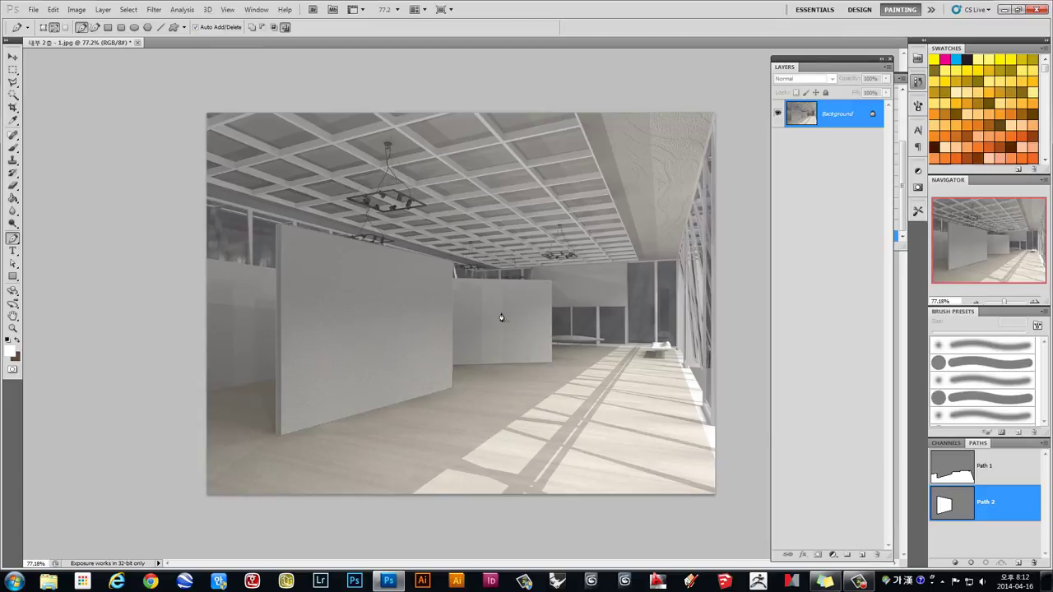
click(1010, 545)
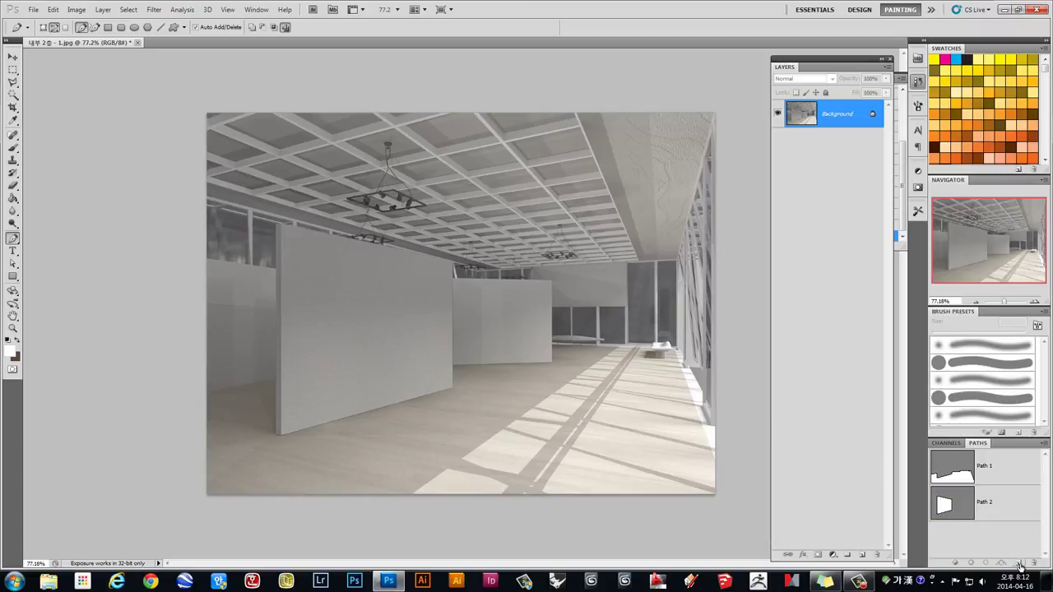
Create Path 3 and trace the back partition wall's top edge and corners
click(1020, 564)
scroll(416, 274, up, 5)
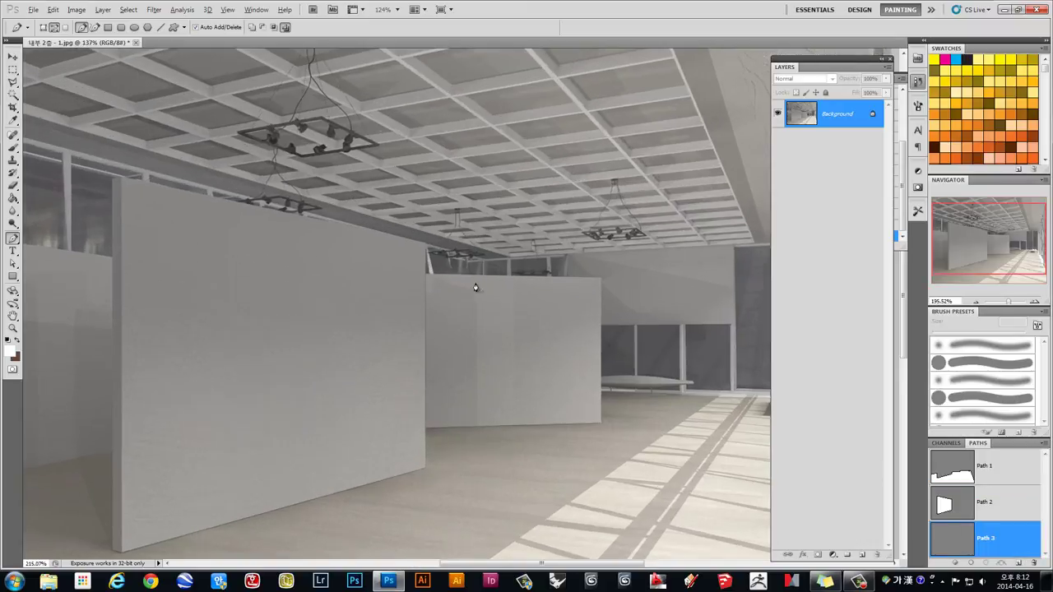
scroll(315, 255, up, 2)
scroll(289, 259, up, 2)
scroll(276, 259, up, 1)
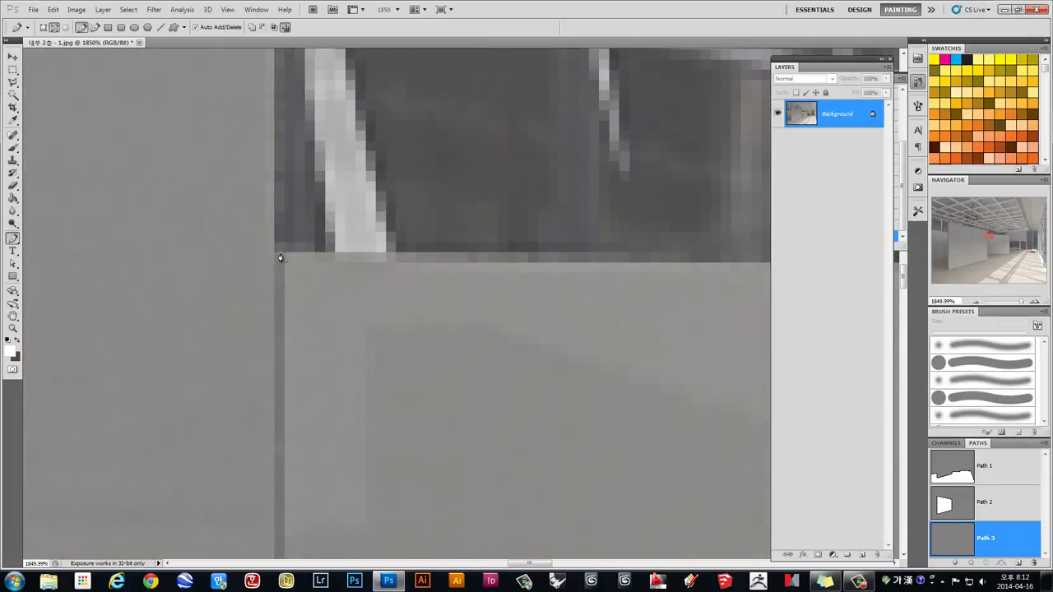
mouse_move(663, 301)
mouse_down()
mouse_move(362, 285)
mouse_move(709, 267)
mouse_move(282, 266)
mouse_move(400, 272)
mouse_move(160, 261)
mouse_move(188, 259)
mouse_up()
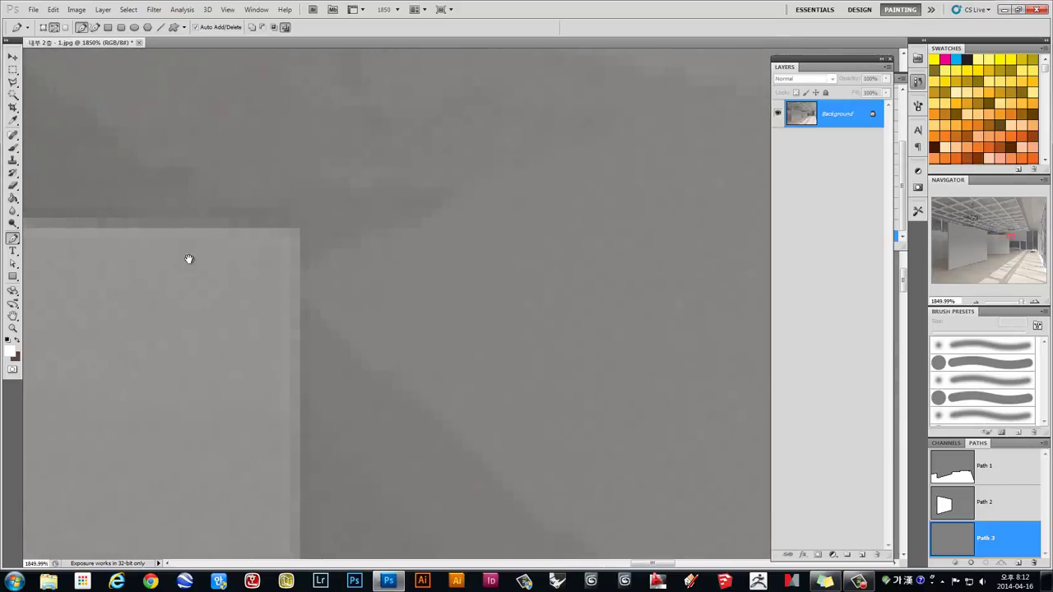
mouse_move(293, 376)
mouse_down()
mouse_move(291, 247)
mouse_move(326, 367)
mouse_move(409, 379)
mouse_move(440, 259)
mouse_move(435, 162)
mouse_move(457, 400)
mouse_up()
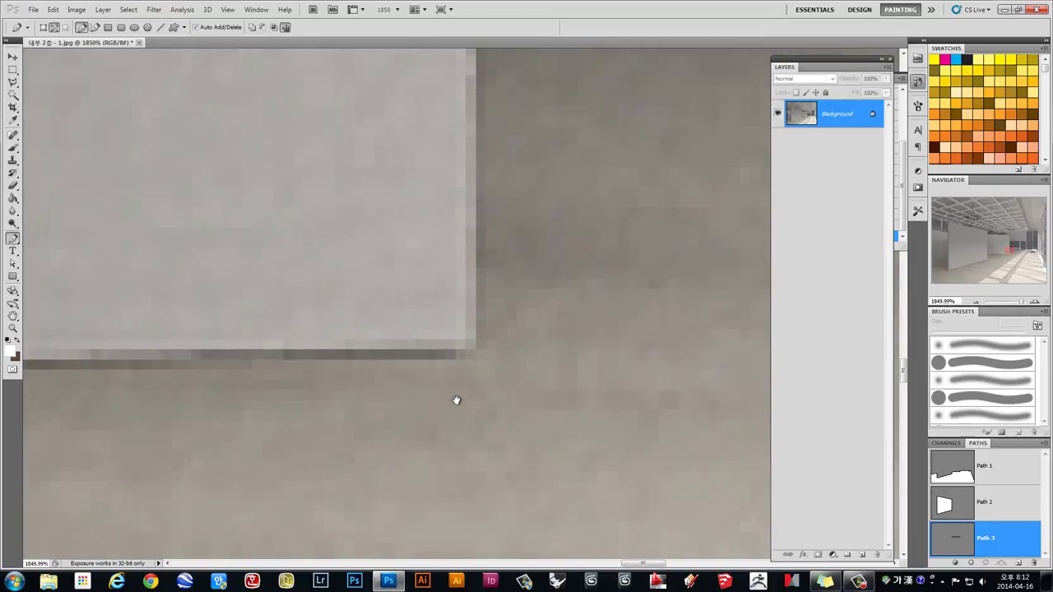
click(469, 353)
mouse_move(214, 343)
mouse_down()
mouse_move(600, 343)
mouse_move(322, 362)
mouse_move(388, 361)
mouse_move(189, 353)
mouse_move(102, 366)
mouse_up()
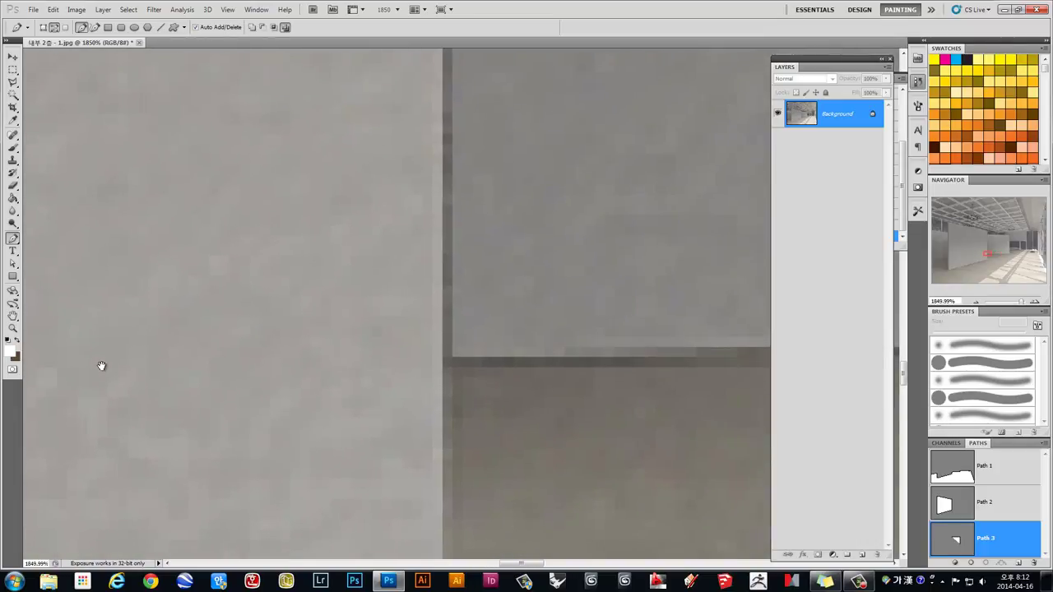
click(449, 362)
drag(442, 458, 439, 228)
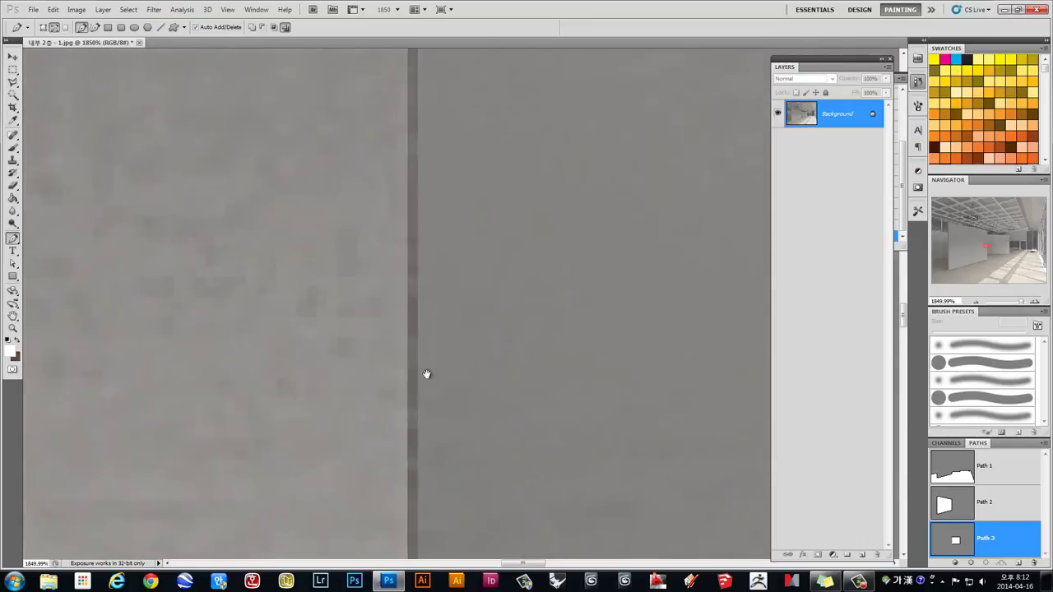
Zoom out with Alt+scroll to about 93% so the whole render fits
scroll(428, 378, up, 4)
scroll(413, 247, up, 1)
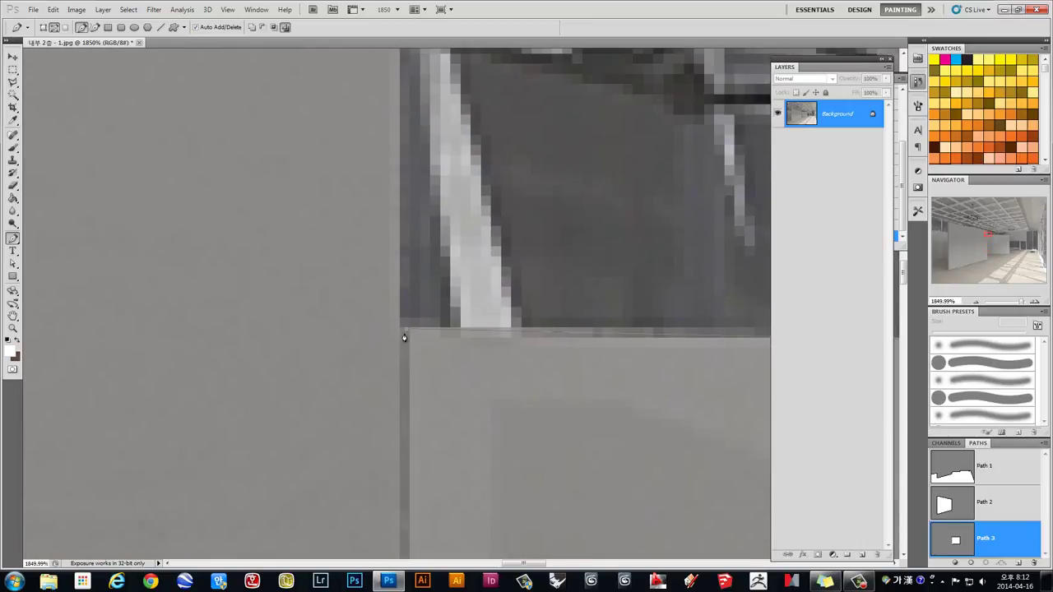
scroll(405, 341, down, 3)
scroll(405, 348, down, 4)
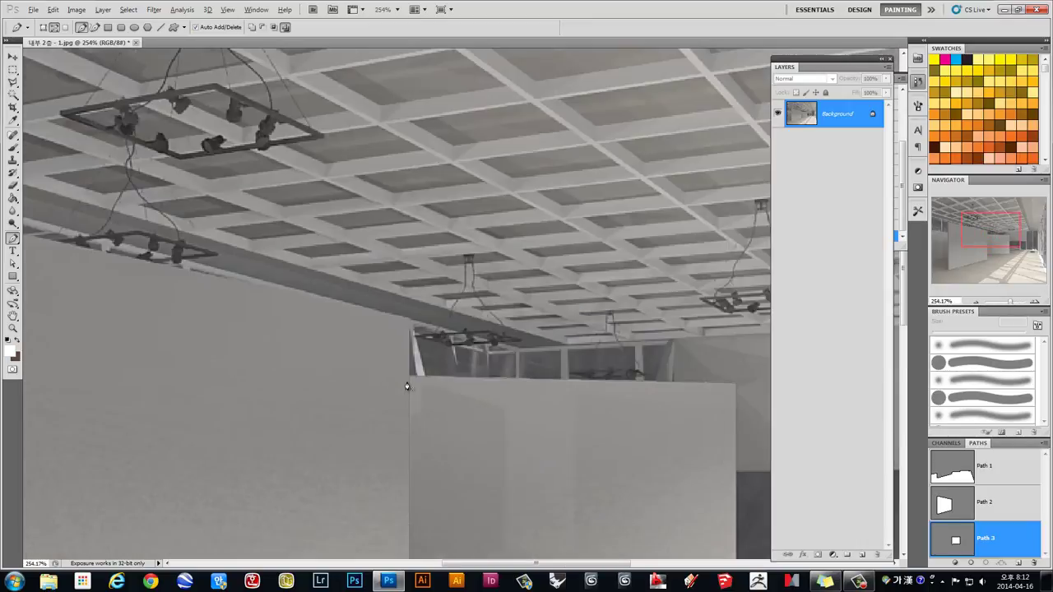
scroll(407, 370, down, 4)
key(alt)
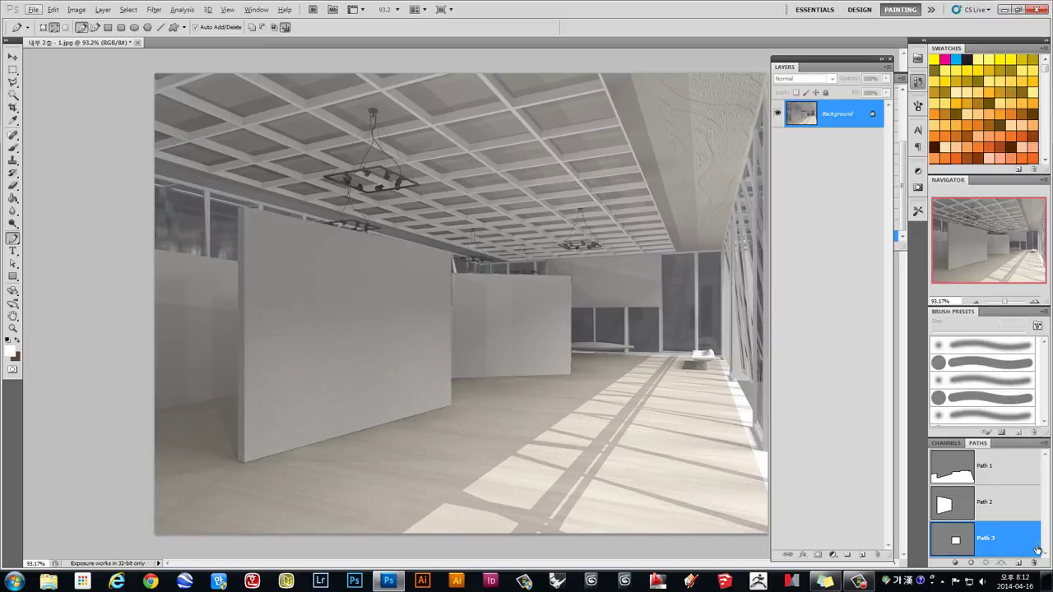
Deselect Path 3 and magnify the view along the left low wall's edge
click(1024, 561)
scroll(131, 253, up, 3)
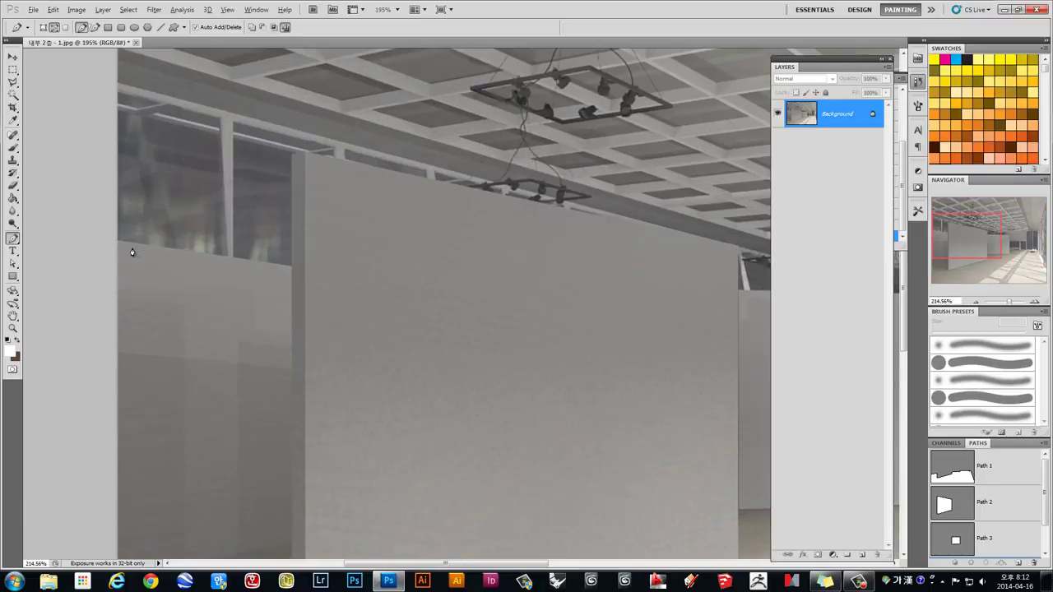
scroll(132, 253, up, 3)
scroll(132, 252, up, 2)
scroll(132, 252, up, 2)
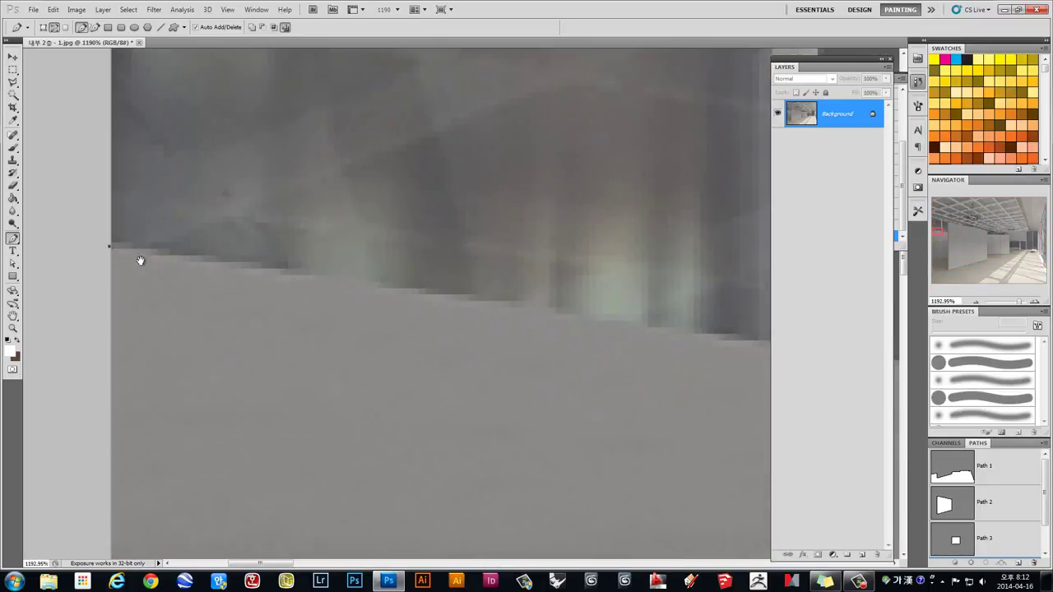
scroll(236, 284, right, 5)
scroll(529, 317, right, 3)
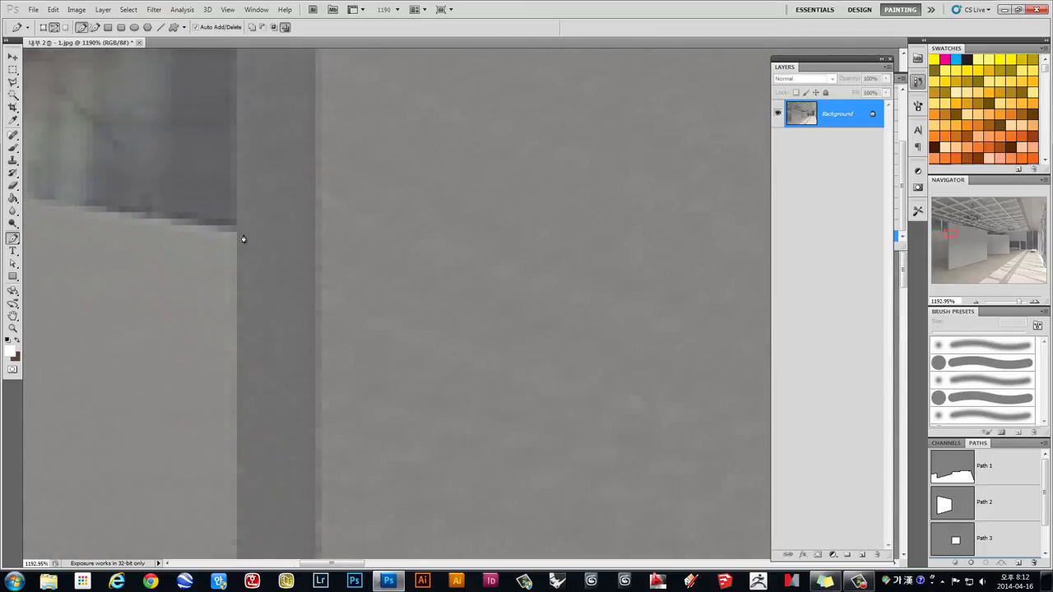
drag(228, 356, 242, 162)
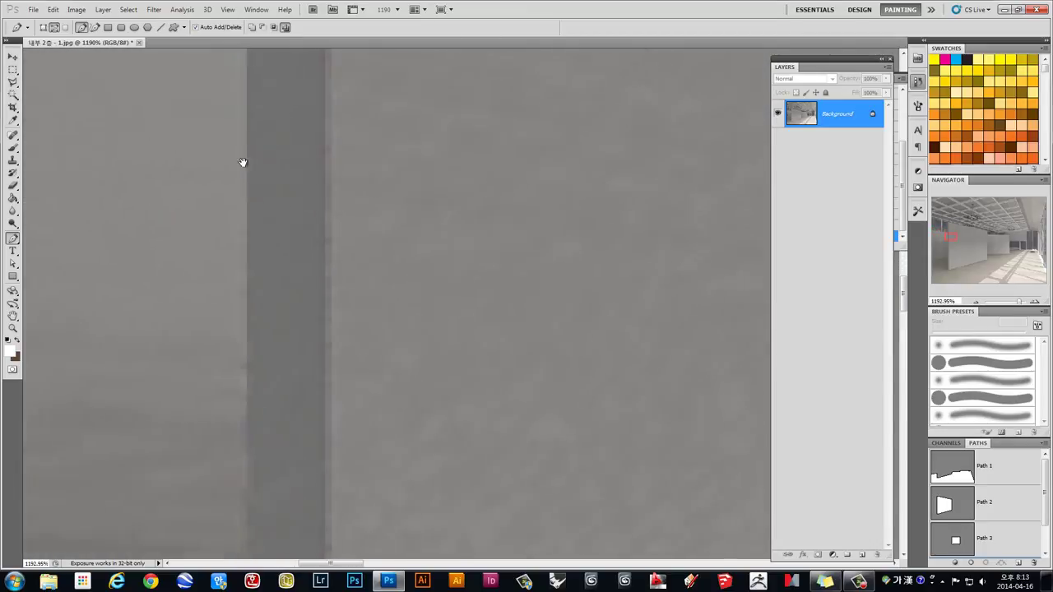
drag(266, 442, 388, 151)
drag(393, 414, 400, 249)
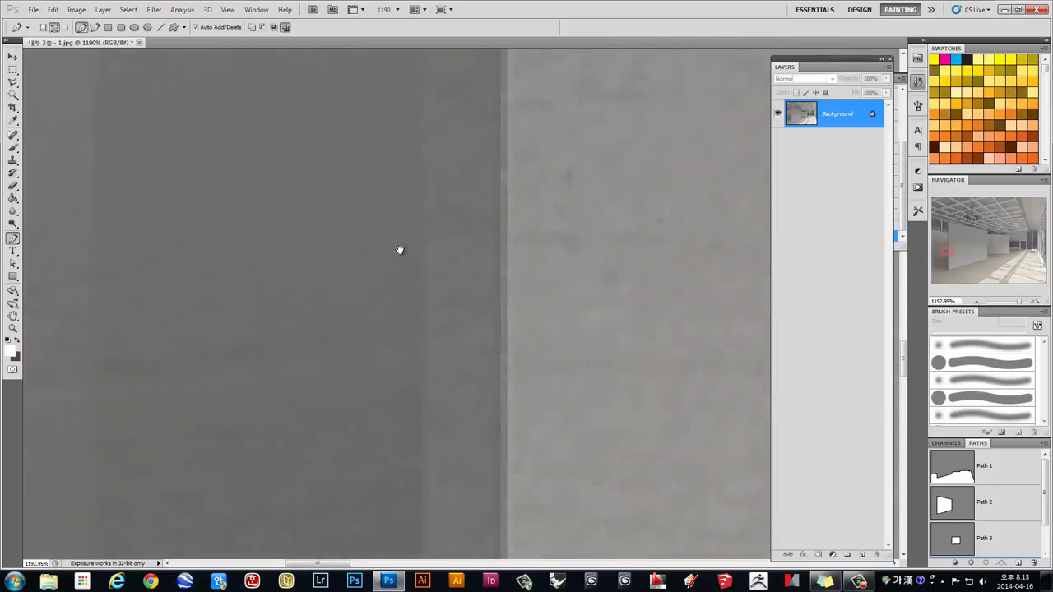
drag(425, 390, 444, 332)
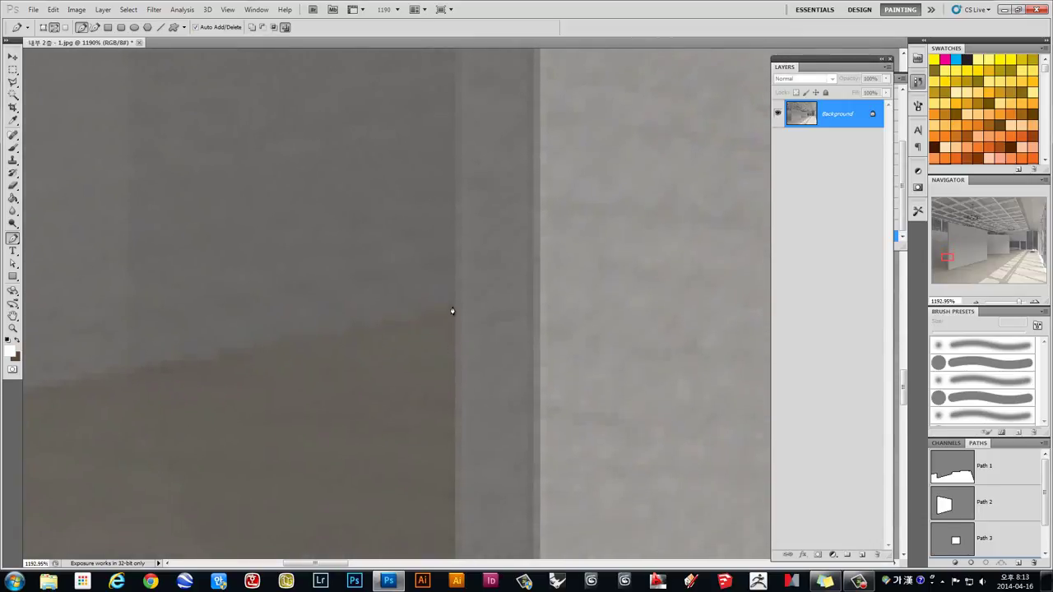
drag(209, 340, 653, 263)
drag(402, 322, 491, 326)
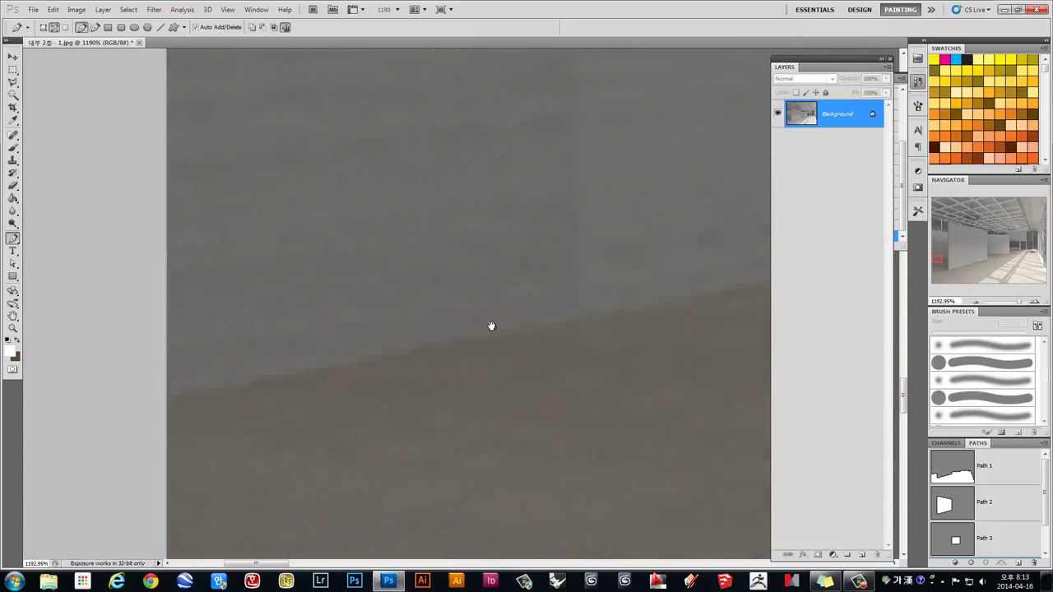
Trace the left low wall's outline and save it as Path 4
scroll(205, 425, up, 5)
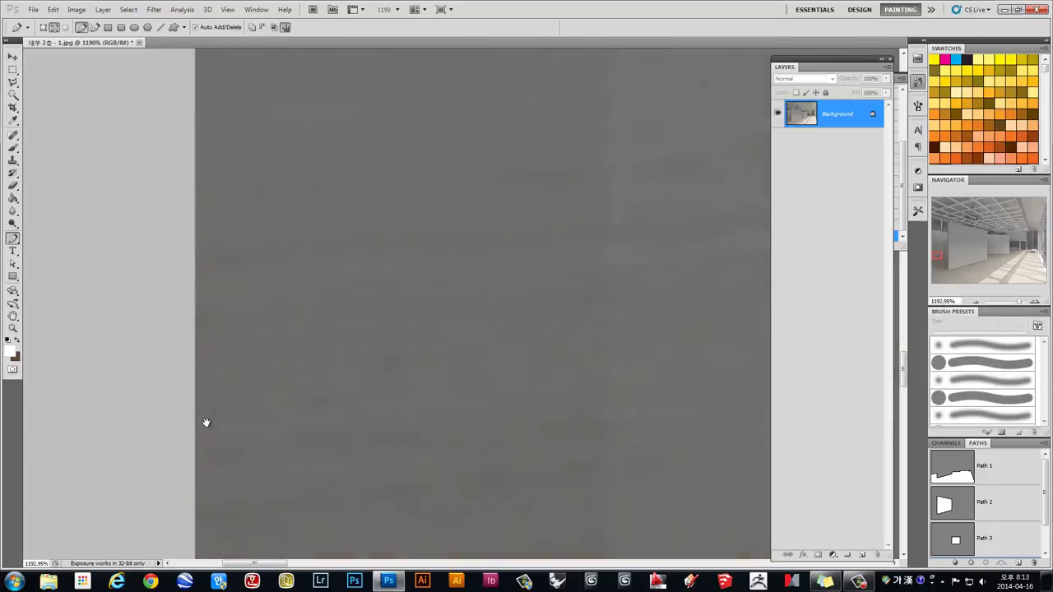
scroll(209, 437, up, 3)
scroll(214, 436, up, 5)
scroll(198, 192, up, 3)
scroll(198, 191, up, 3)
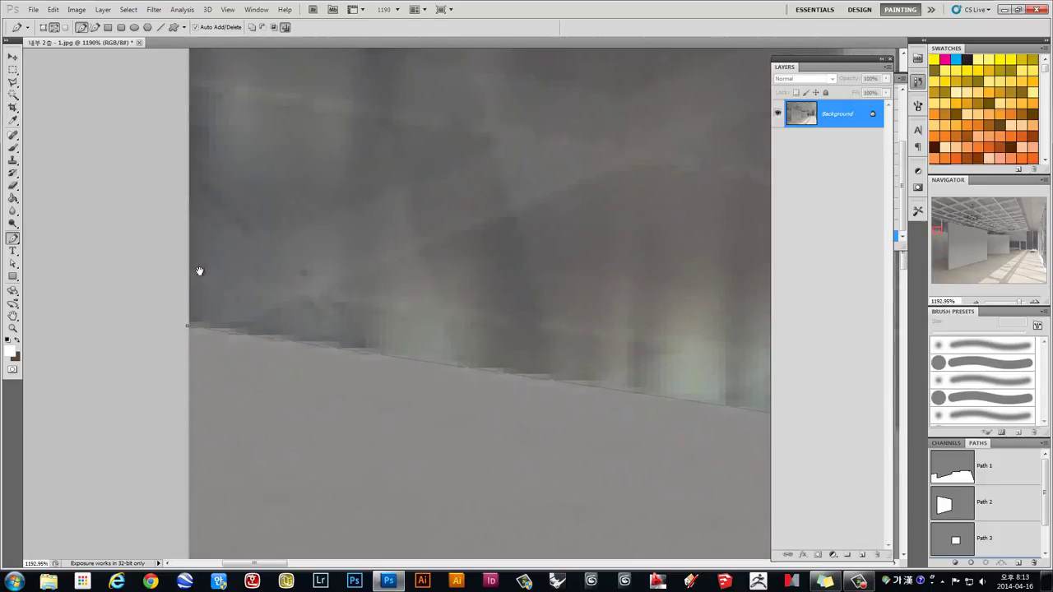
alt+scroll(251, 351, down, 3)
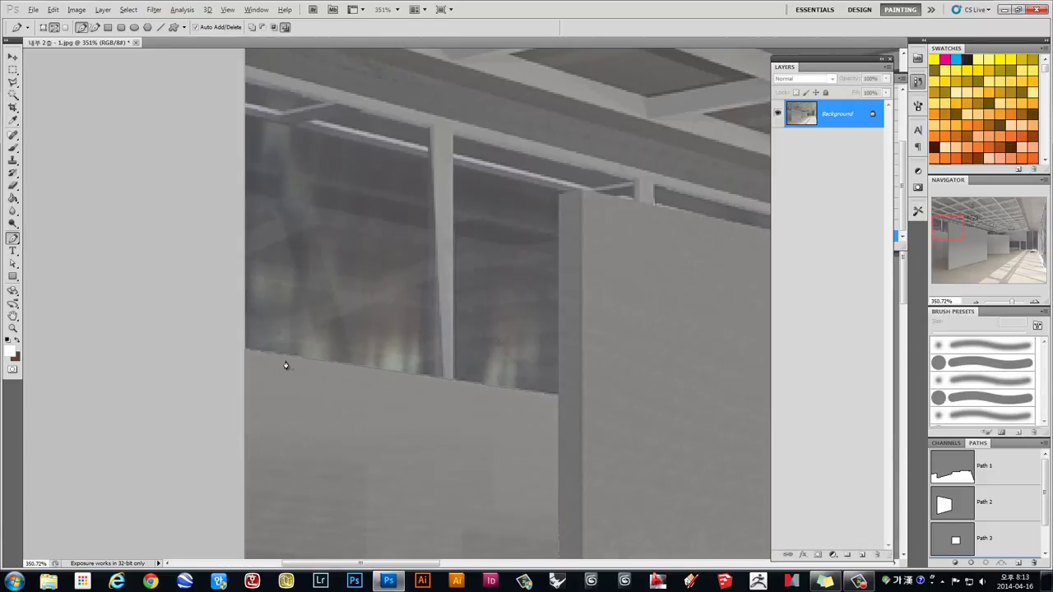
alt+scroll(287, 364, down, 3)
alt+scroll(294, 370, down, 3)
alt+scroll(295, 371, down, 1)
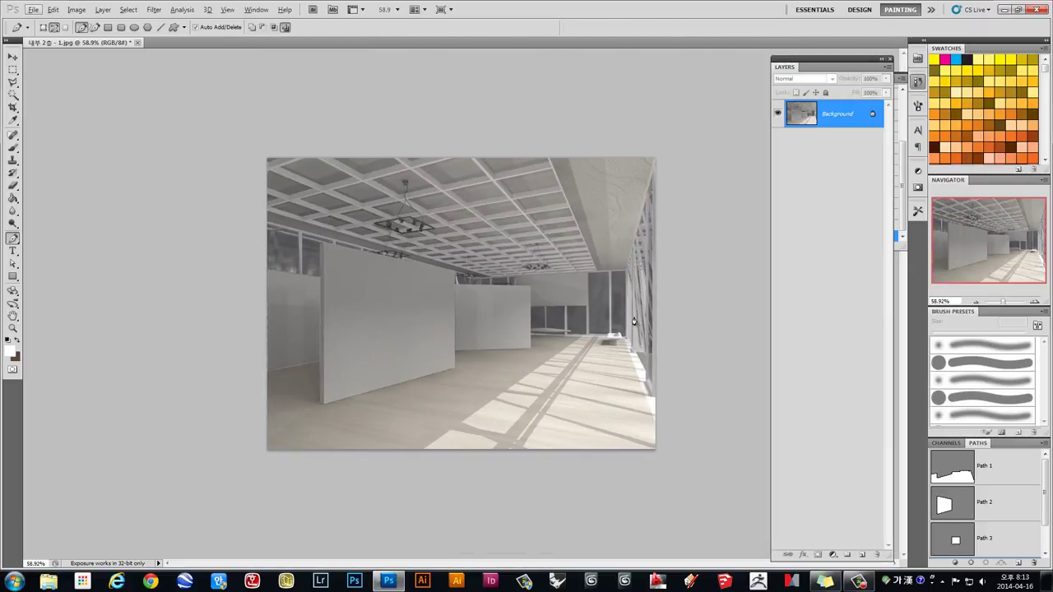
alt+scroll(634, 322, up, 3)
alt+scroll(386, 284, up, 2)
alt+scroll(138, 247, up, 2)
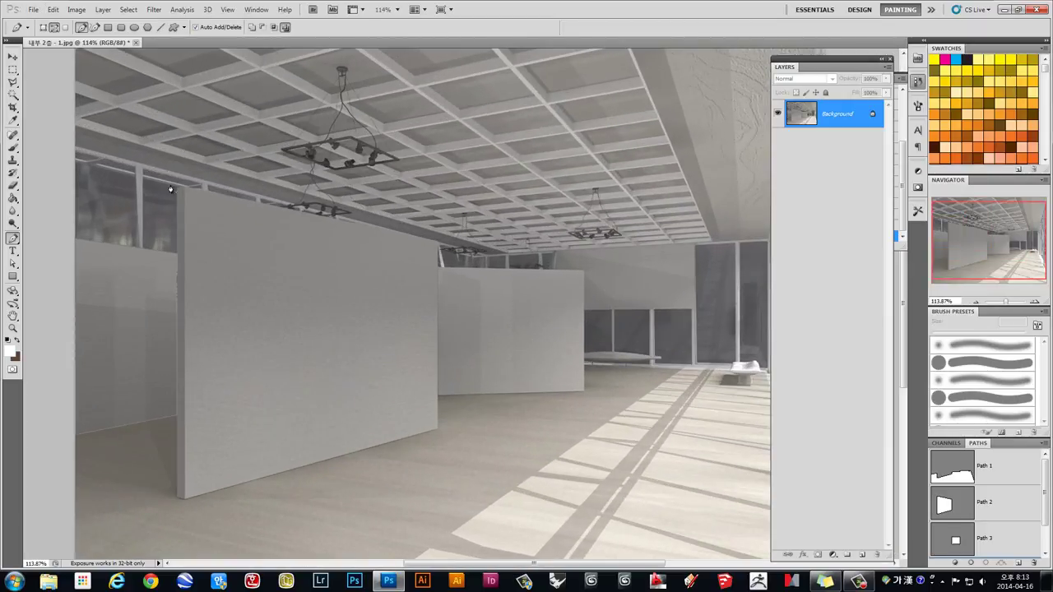
drag(704, 345, 638, 288)
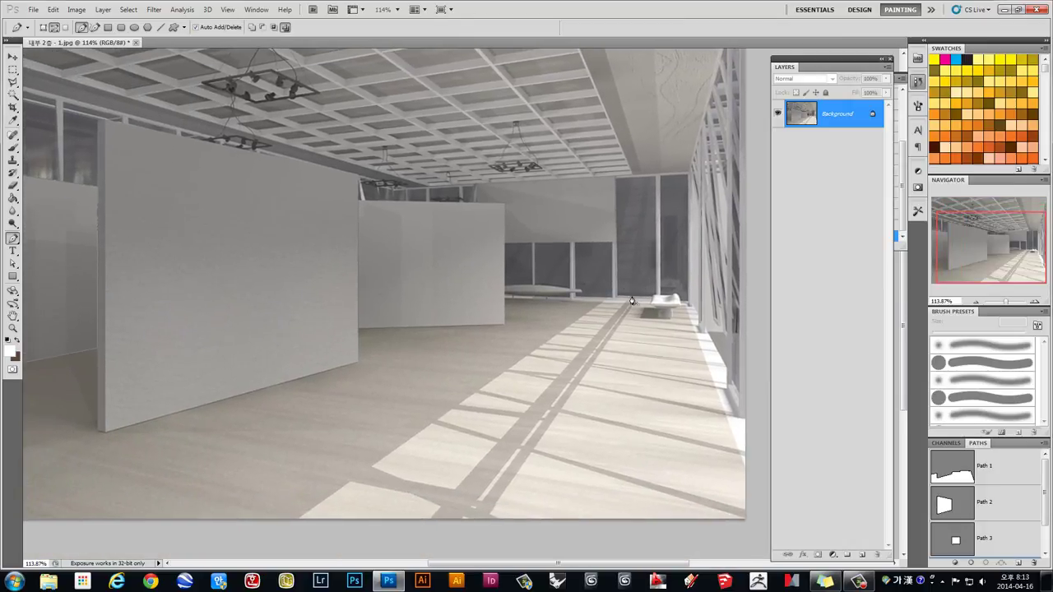
alt+scroll(520, 306, down, 2)
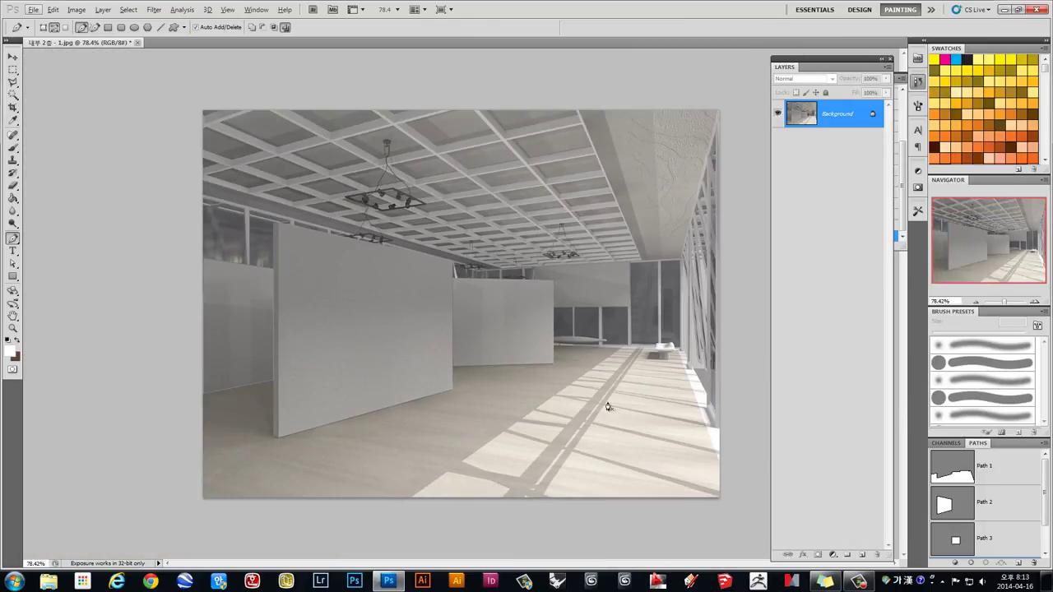
alt+scroll(406, 368, down, 1)
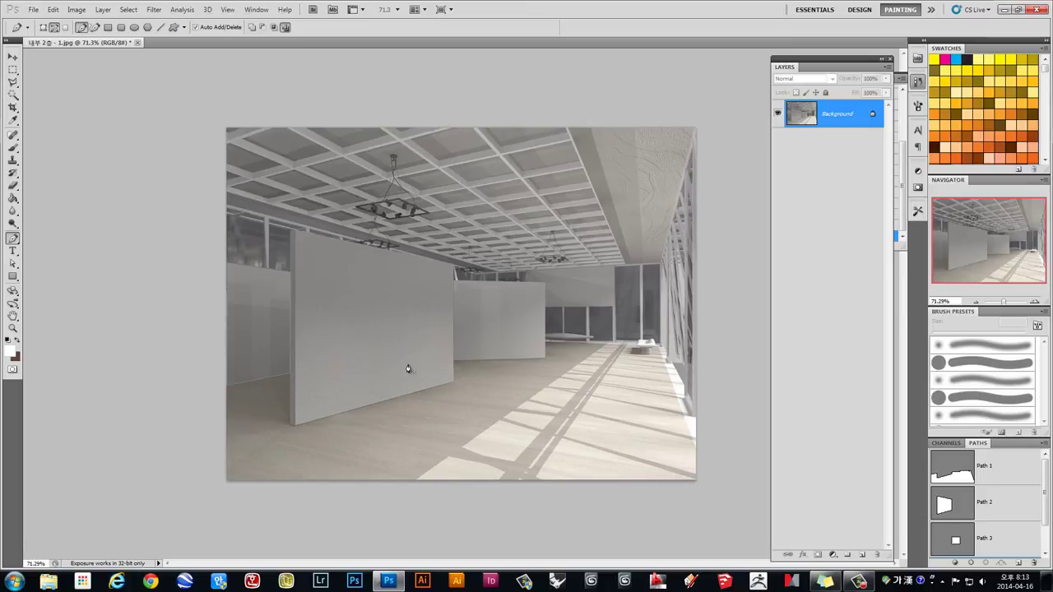
click(1047, 518)
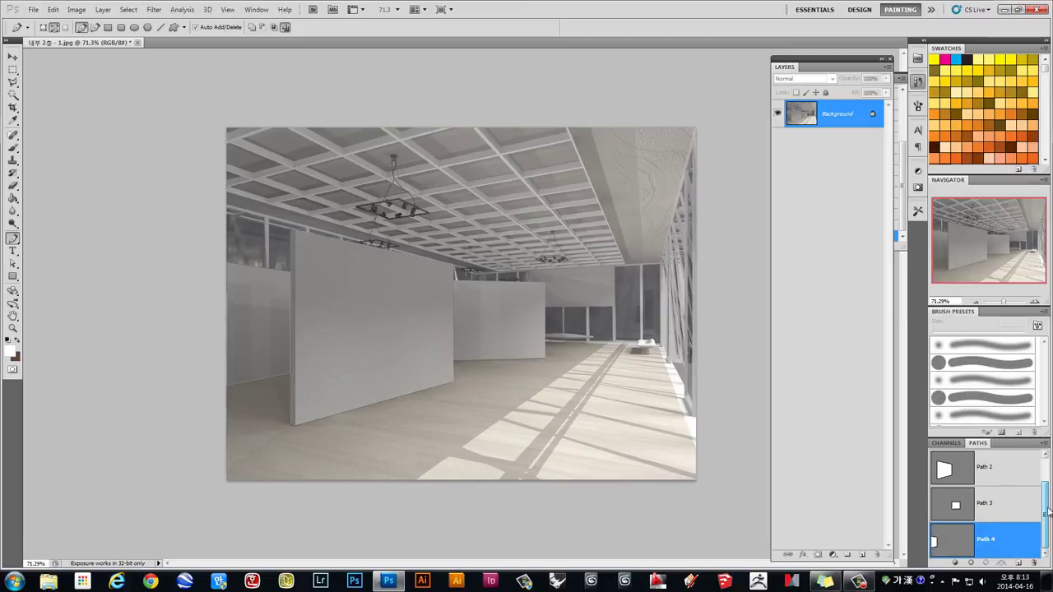
Float the Paths panel and enlarge it to show Path 1 through Path 4
mouse_move(978, 443)
mouse_down()
mouse_move(664, 70)
mouse_move(636, 54)
mouse_up()
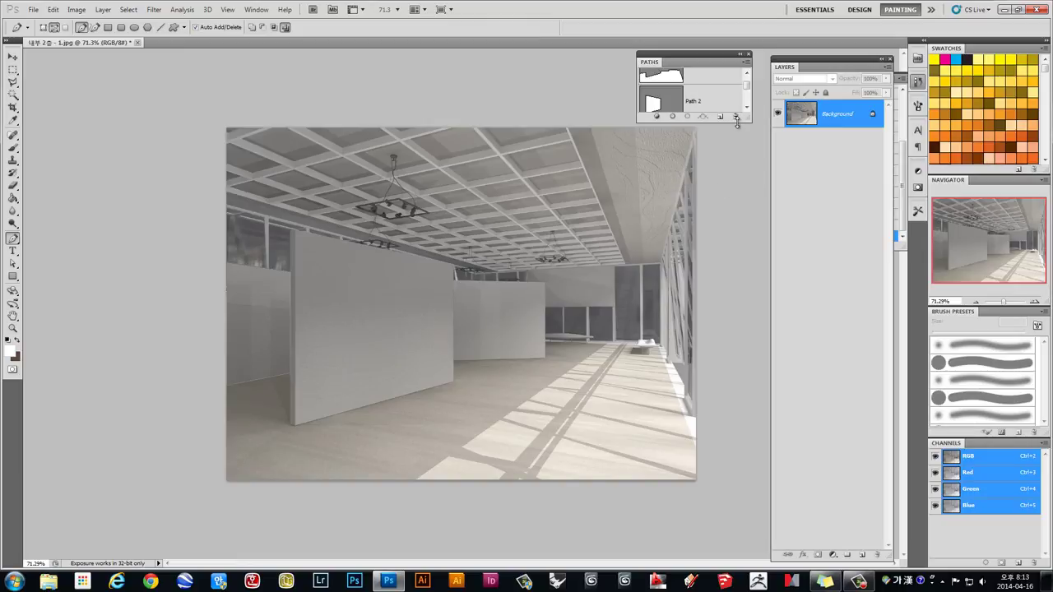
drag(737, 120, 740, 398)
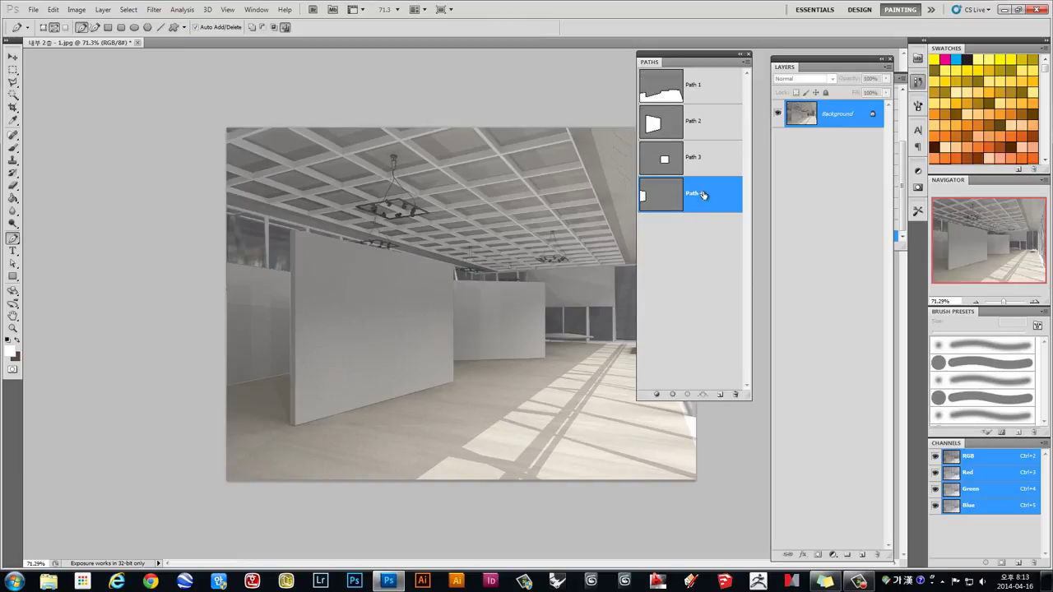
scroll(249, 292, up, 2)
scroll(250, 301, up, 2)
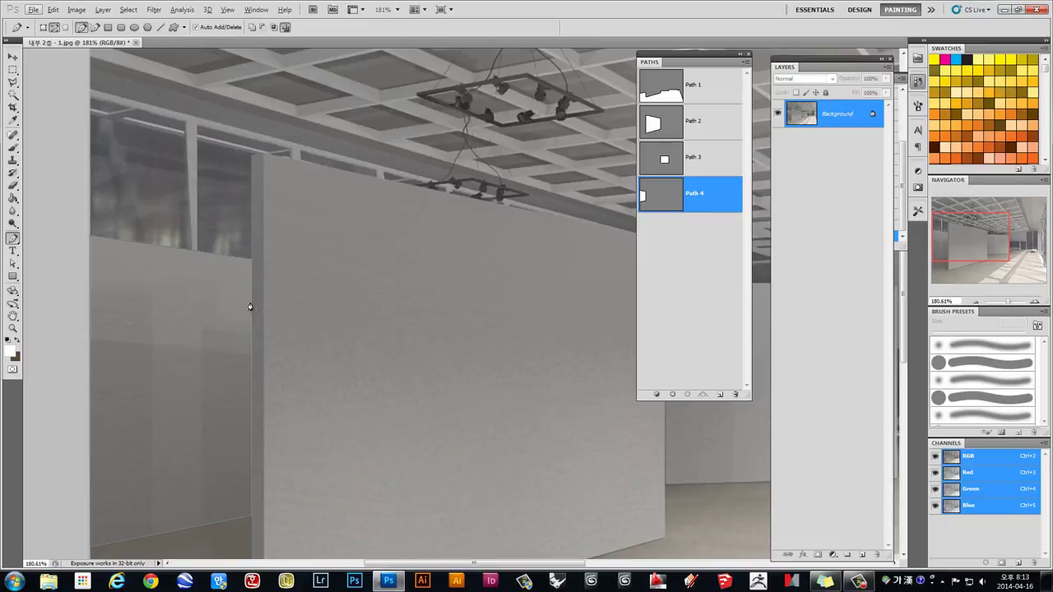
Review the Path 3 partition outline, then reselect the Path 1 floor outline
click(671, 159)
drag(544, 384, 260, 305)
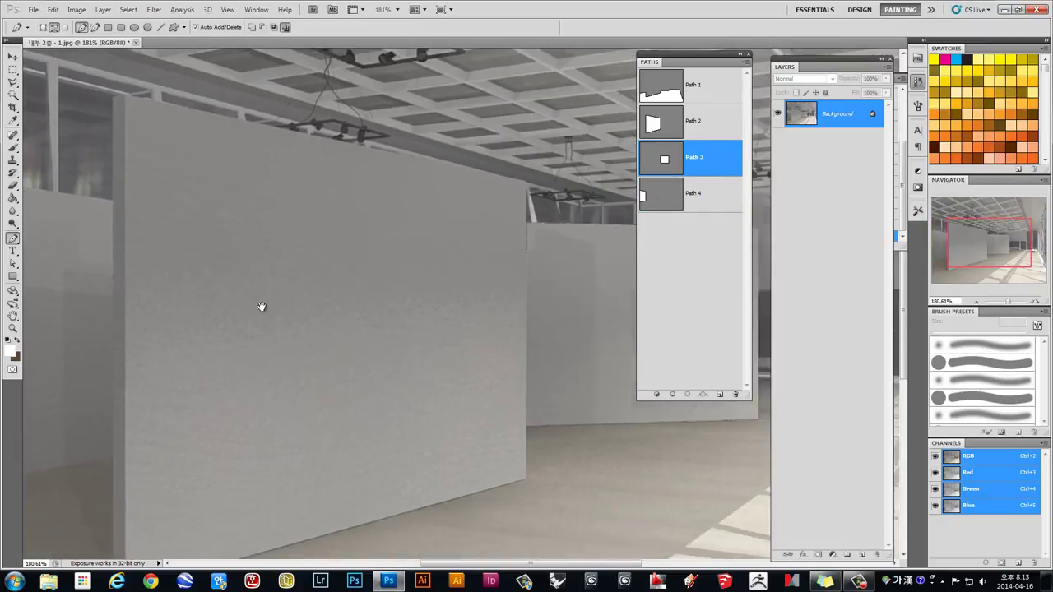
click(676, 91)
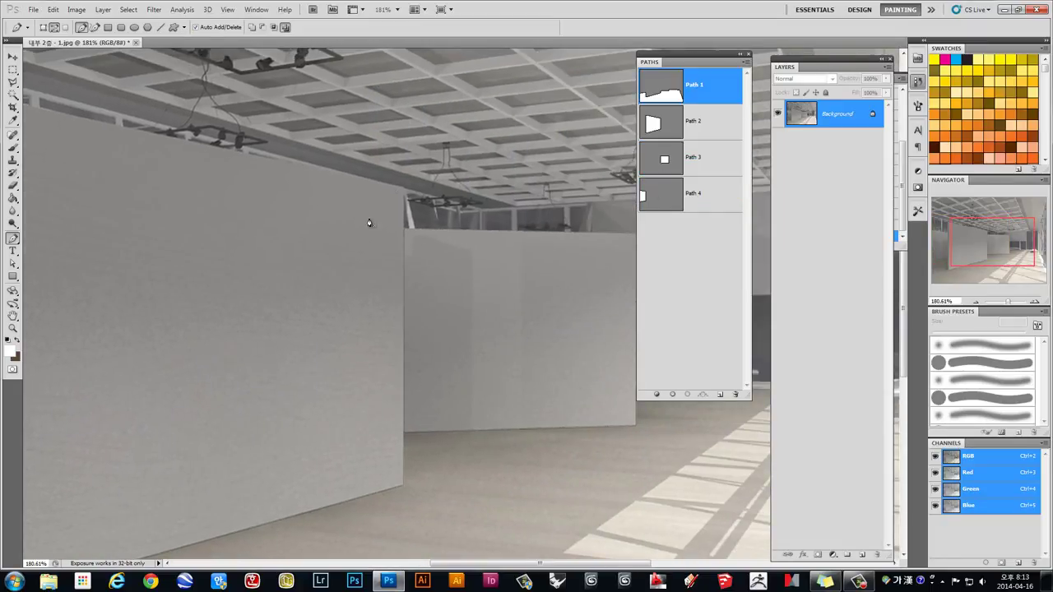
scroll(366, 266, down, 2)
scroll(197, 438, down, 2)
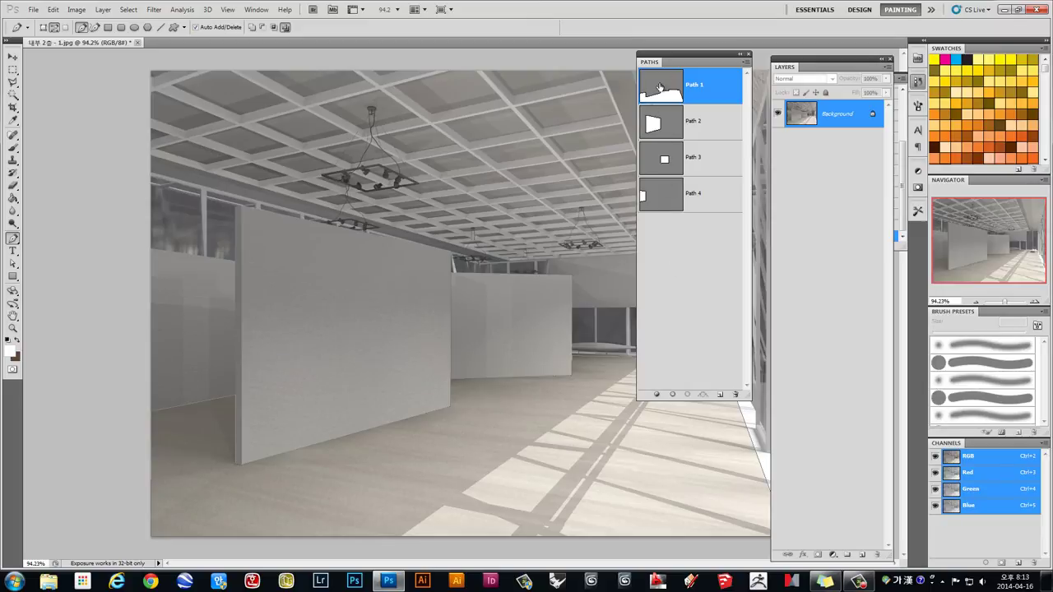
Deselect Path 1 and open AS2_wood_19.jpg from Libraries > Documents > 3dsMax
click(686, 257)
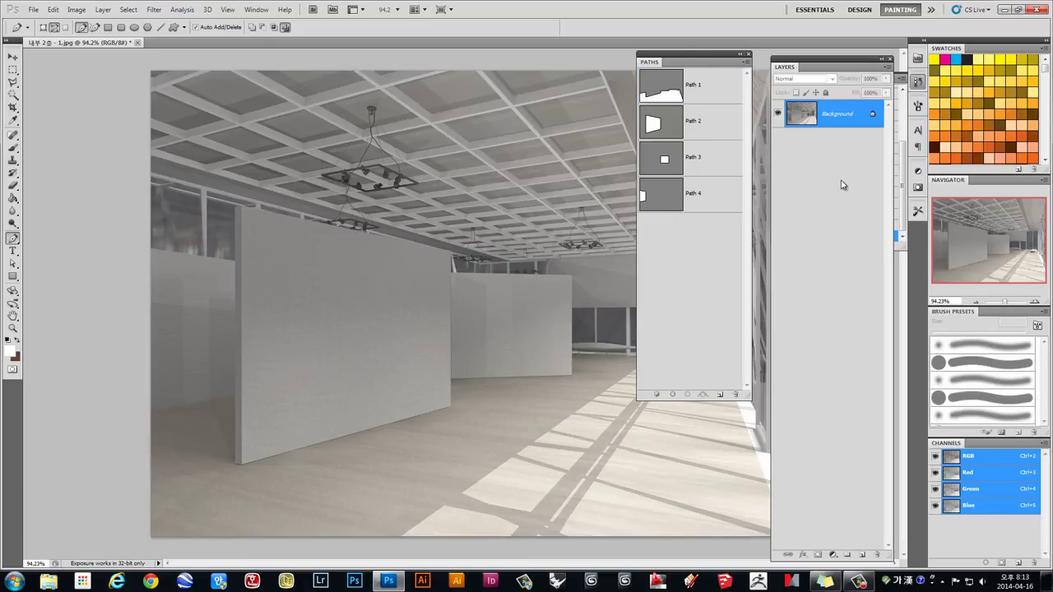
click(33, 9)
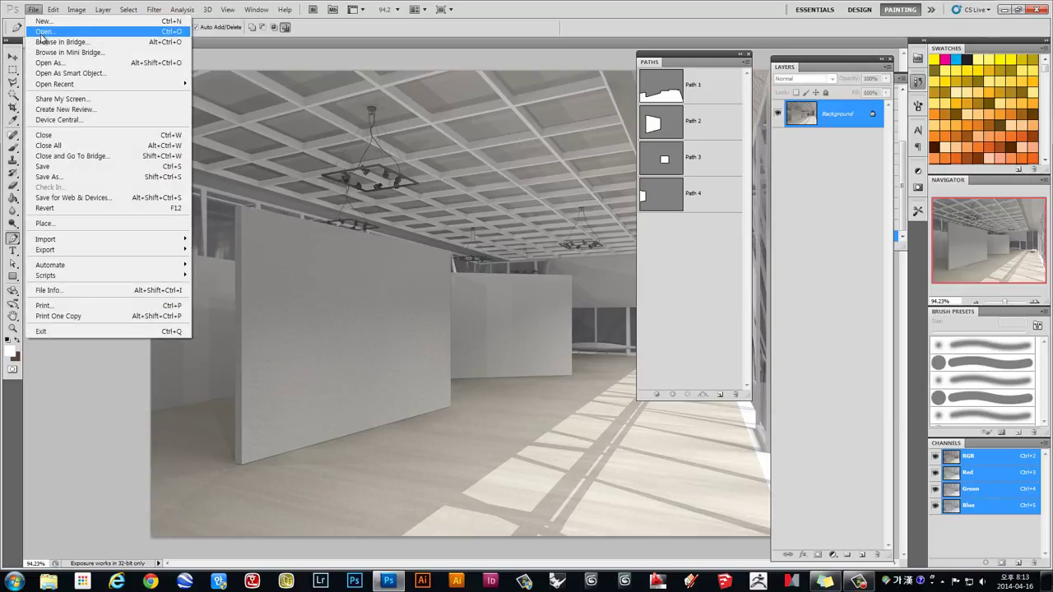
click(41, 32)
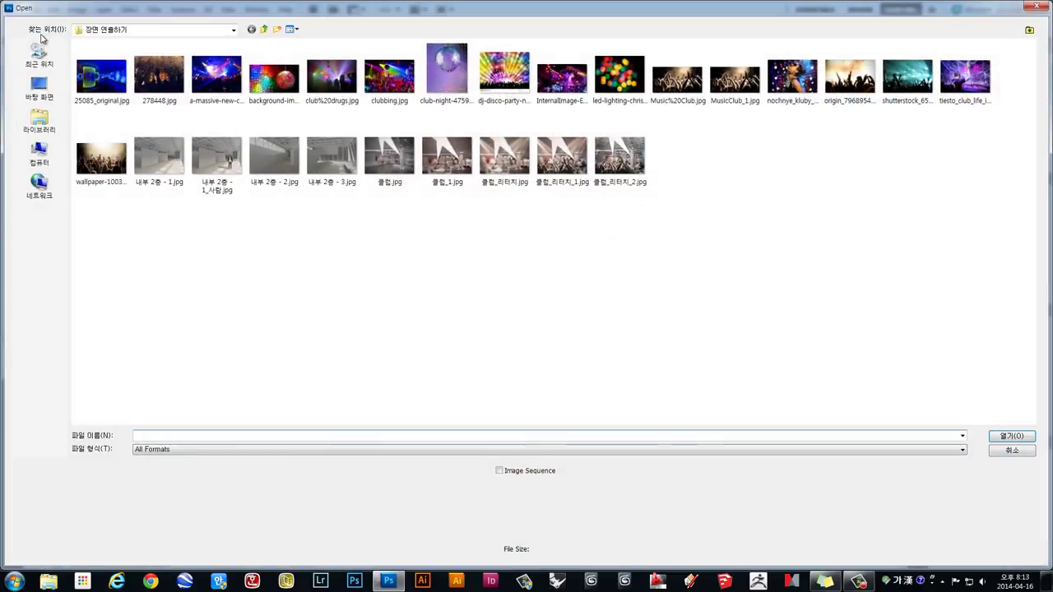
click(39, 127)
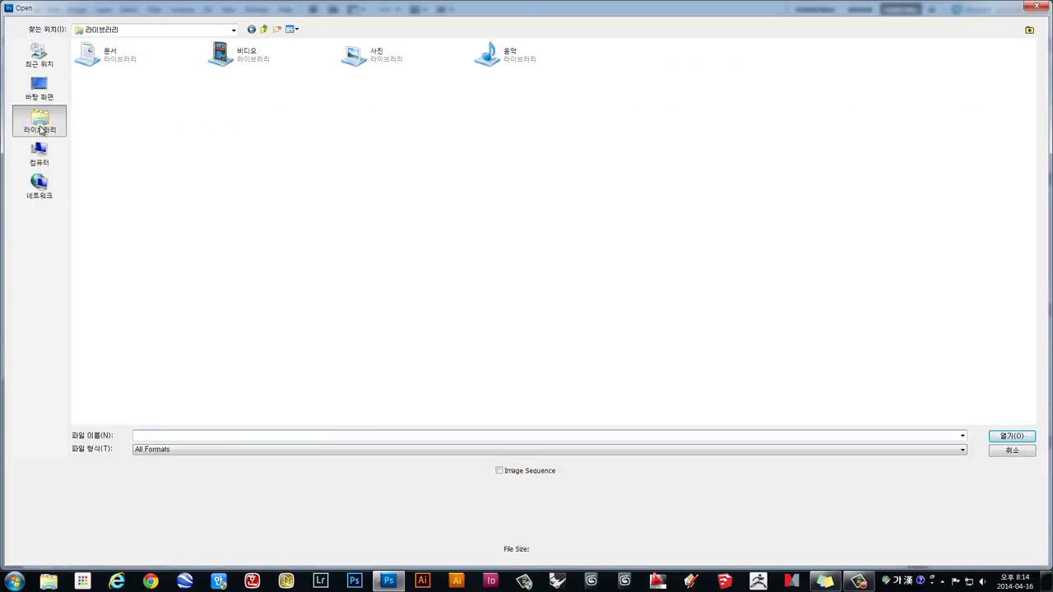
double_click(105, 53)
double_click(105, 91)
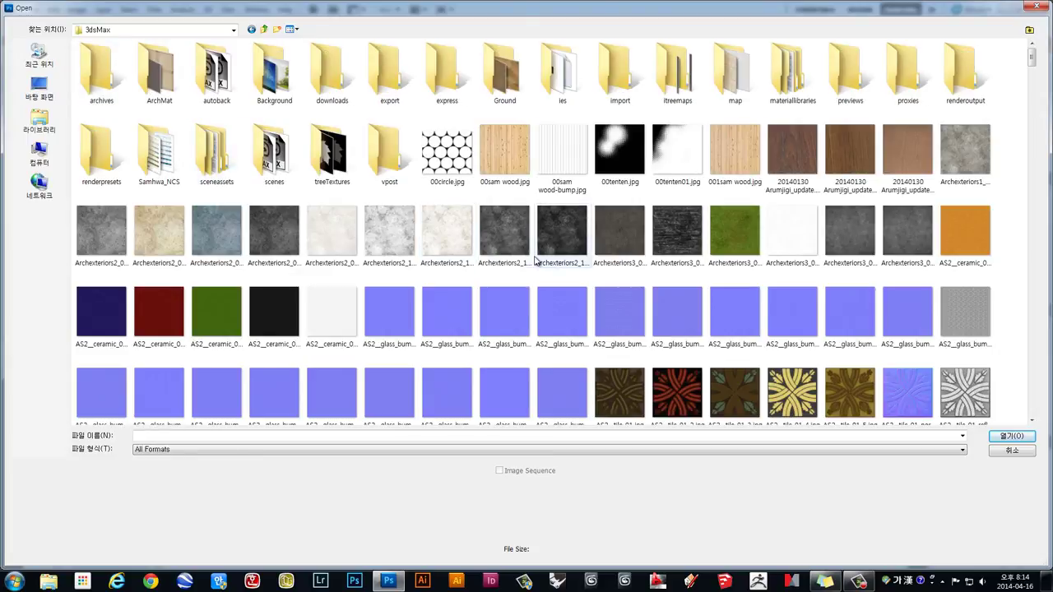
mouse_move(1031, 56)
mouse_down()
mouse_move(1019, 283)
mouse_move(1021, 256)
mouse_up()
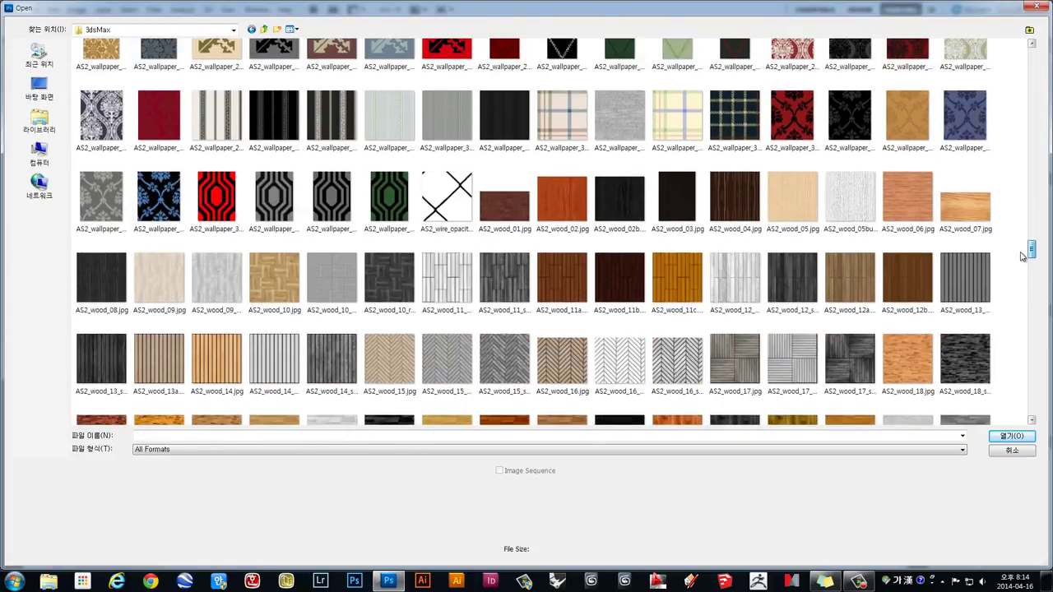
drag(1021, 257, 1021, 262)
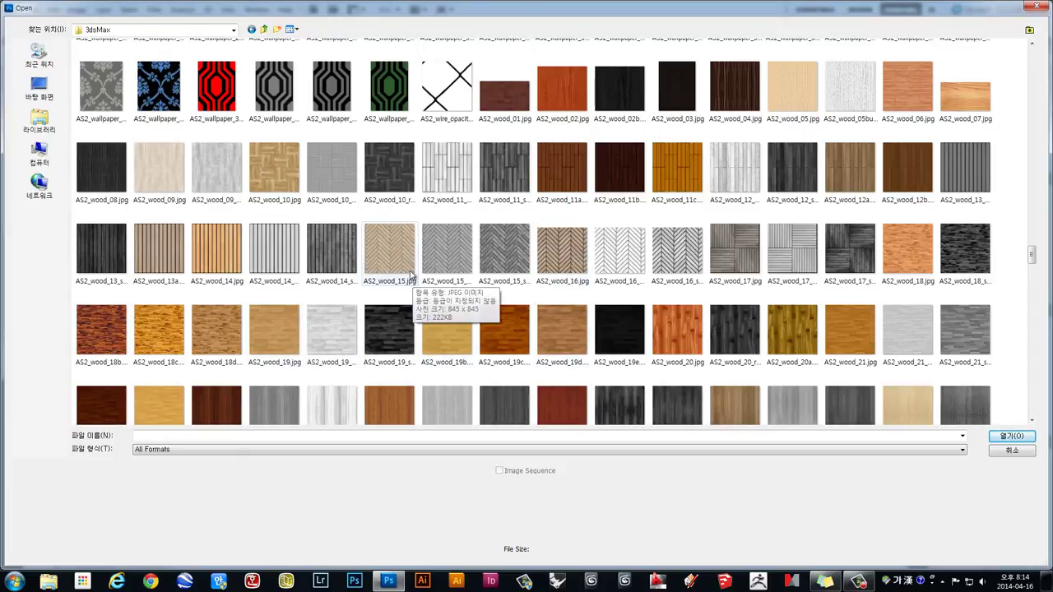
click(284, 322)
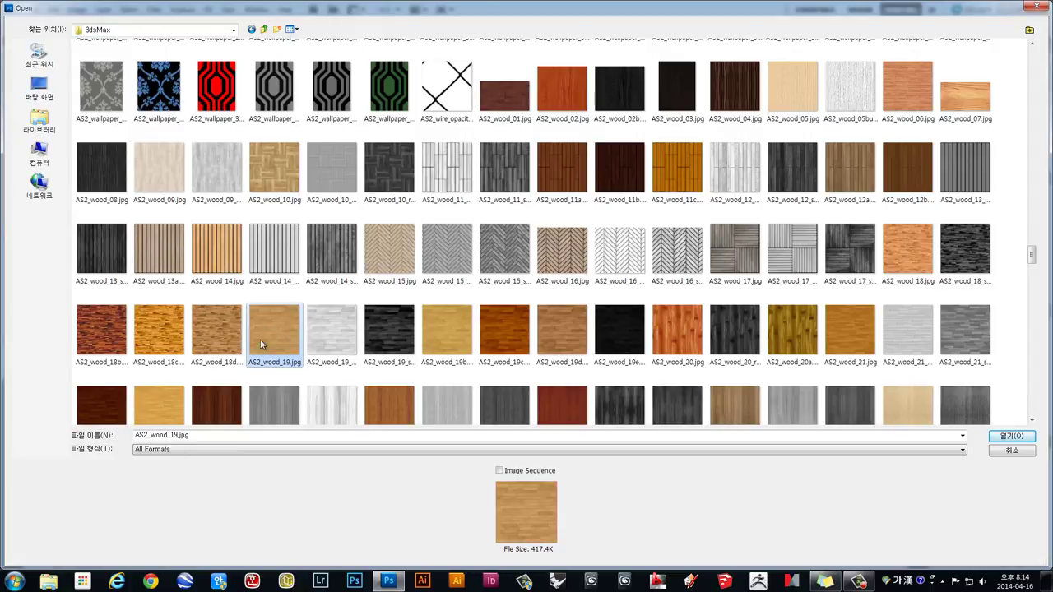
click(1013, 437)
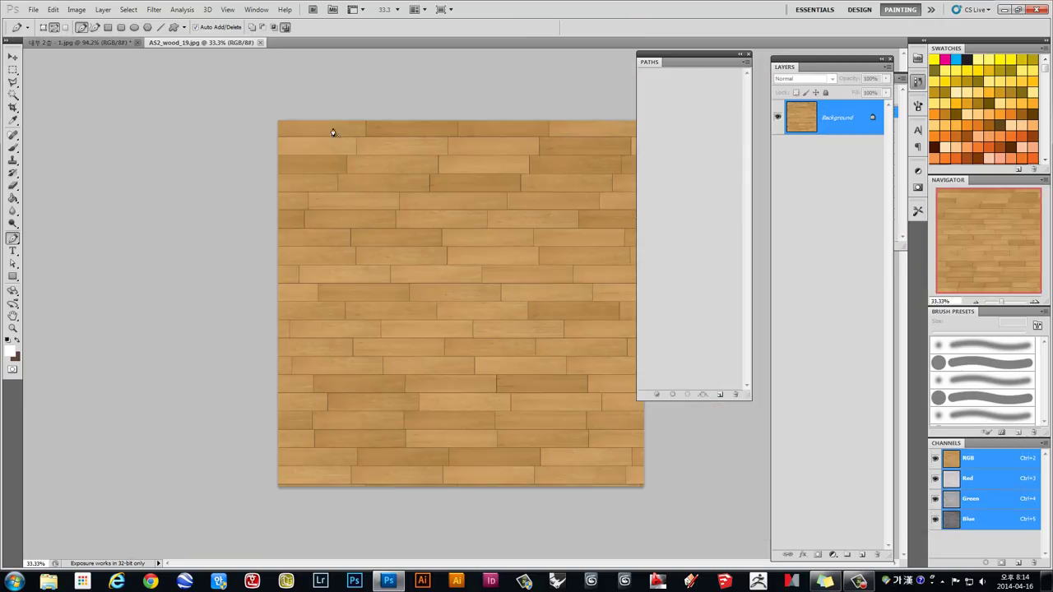
Paste the wood texture into the gallery render as a new layer
click(14, 57)
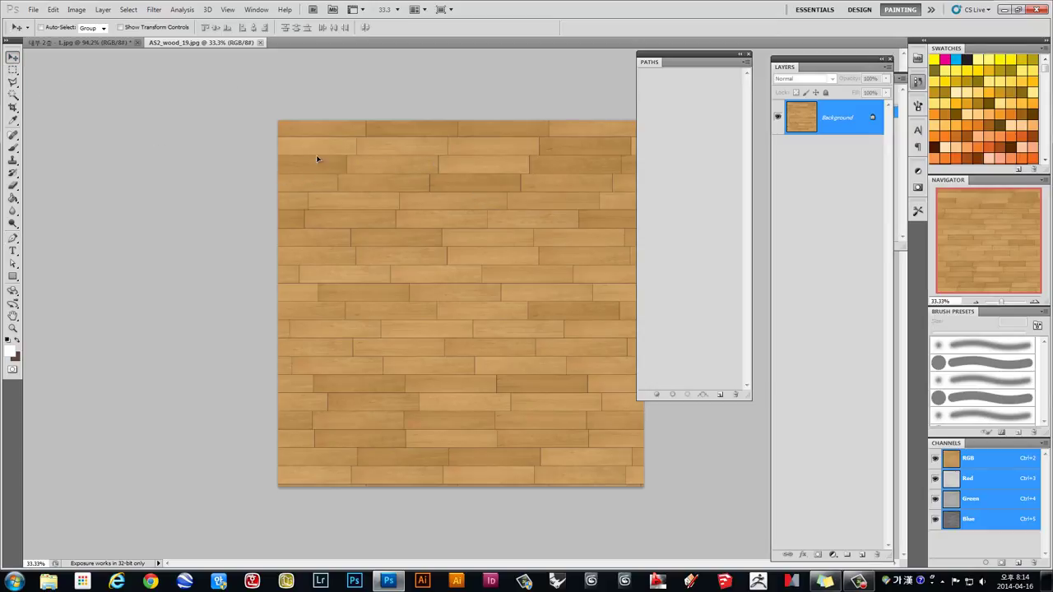
click(109, 44)
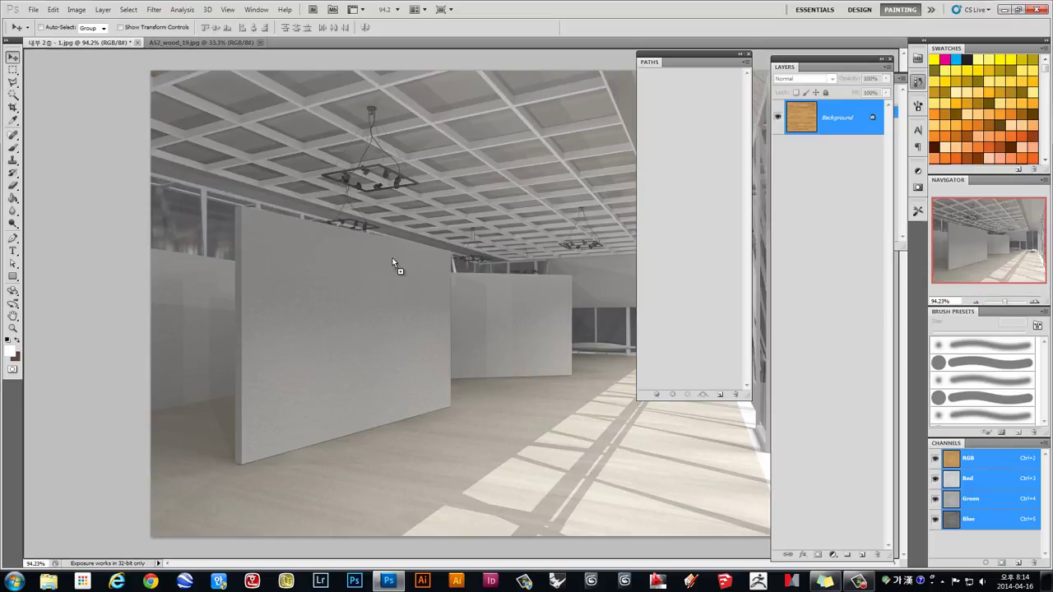
key(ctrl+v)
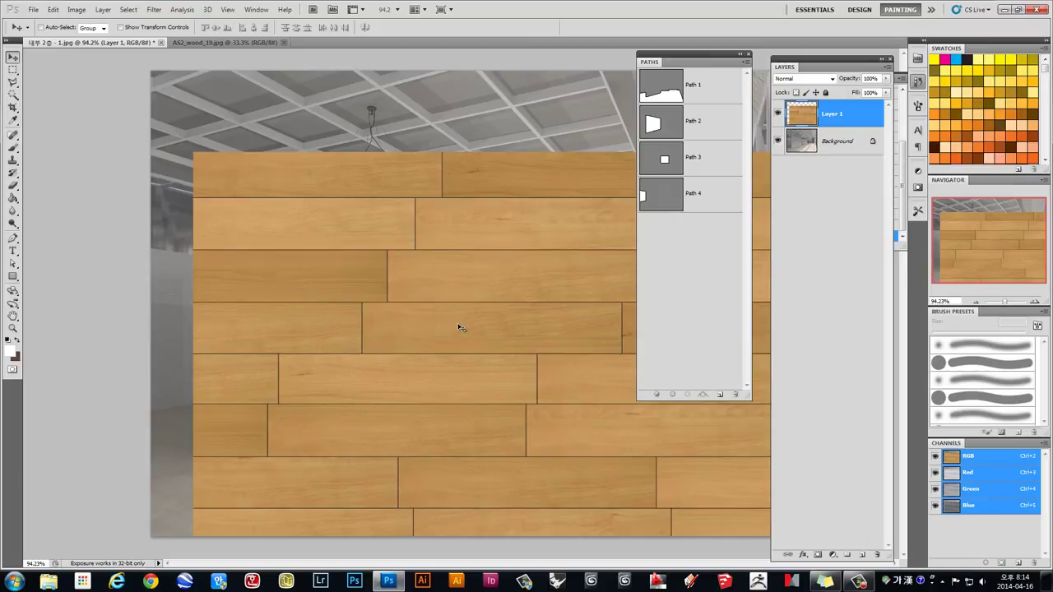
scroll(403, 266, down, 5)
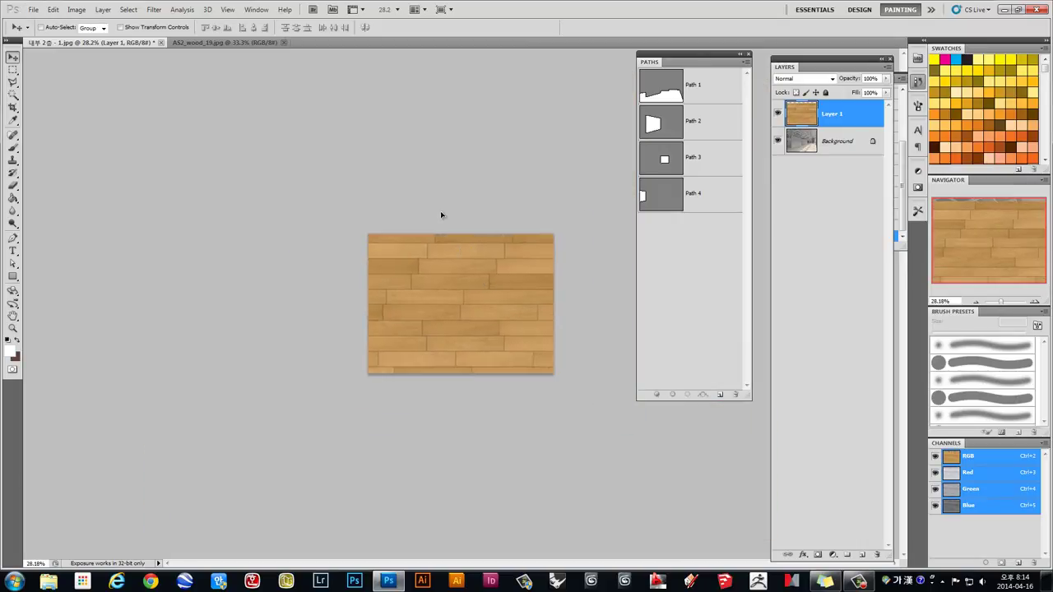
drag(440, 215, 468, 307)
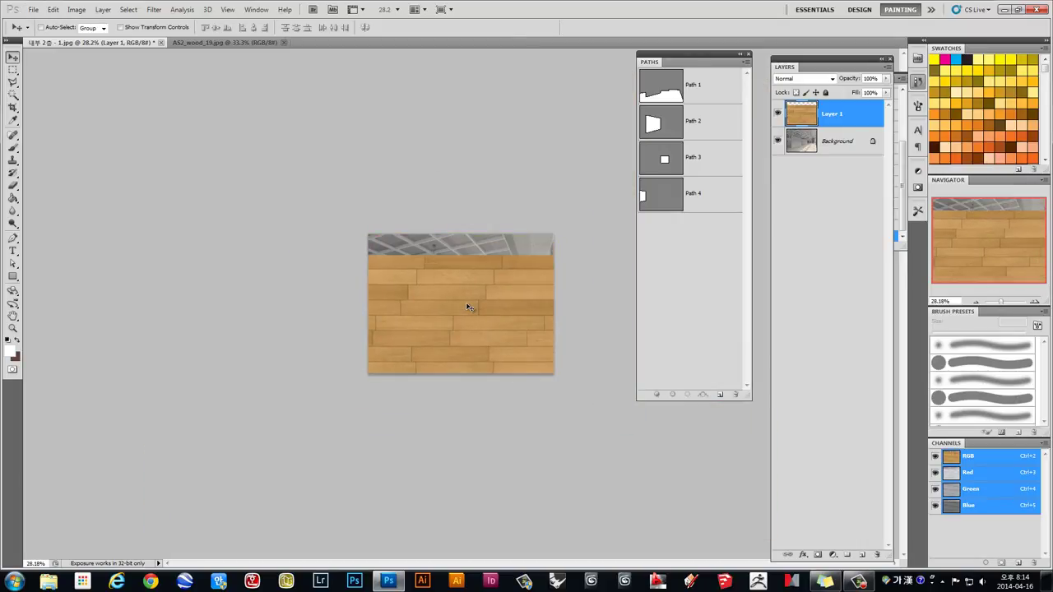
Scale the wood layer down to about 16% and move it to the upper left
key(ctrl+t)
mouse_move(349, 255)
mouse_down()
mouse_move(457, 381)
mouse_move(491, 387)
mouse_move(453, 263)
mouse_up()
key(ctrl+plus)
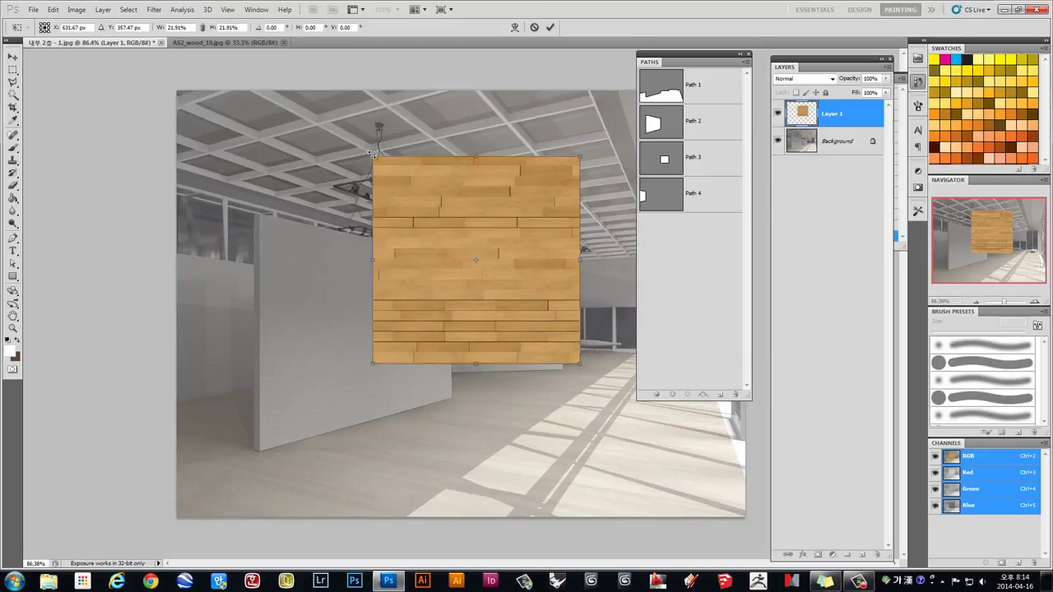
drag(369, 153, 380, 180)
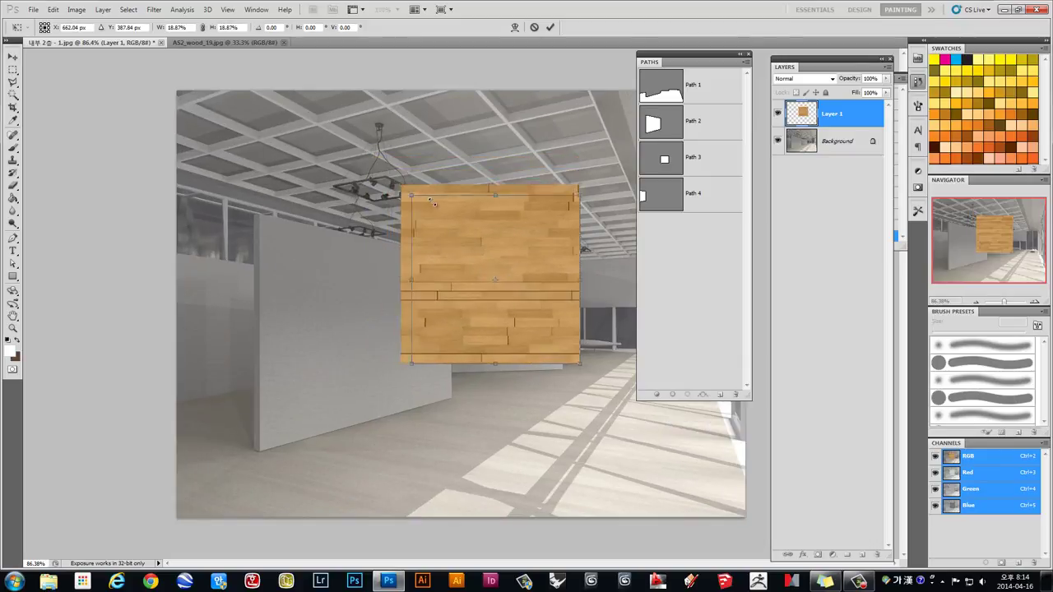
drag(317, 144, 422, 210)
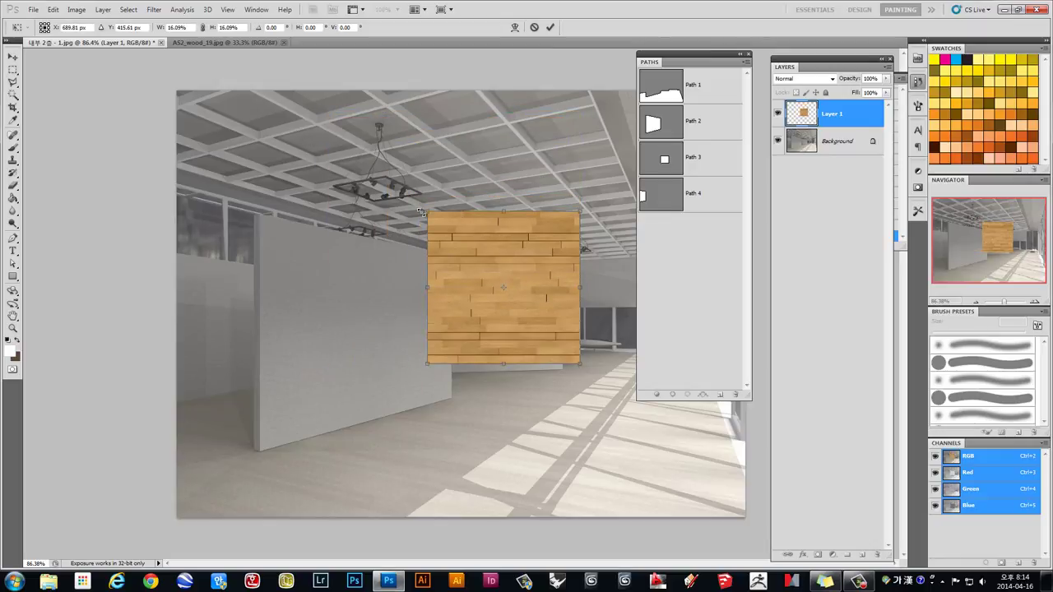
key(Return)
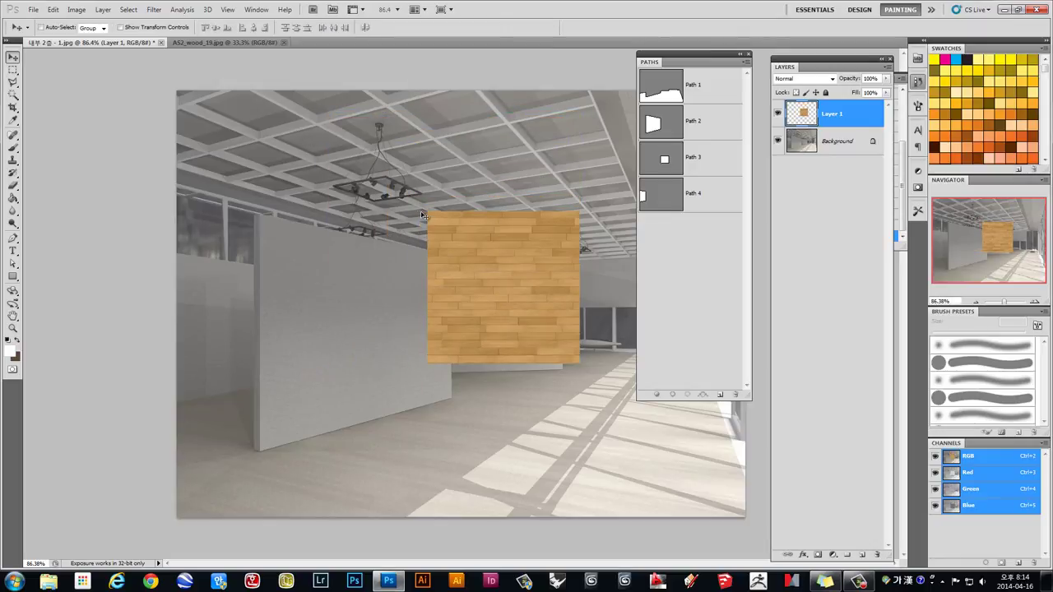
drag(487, 266, 279, 186)
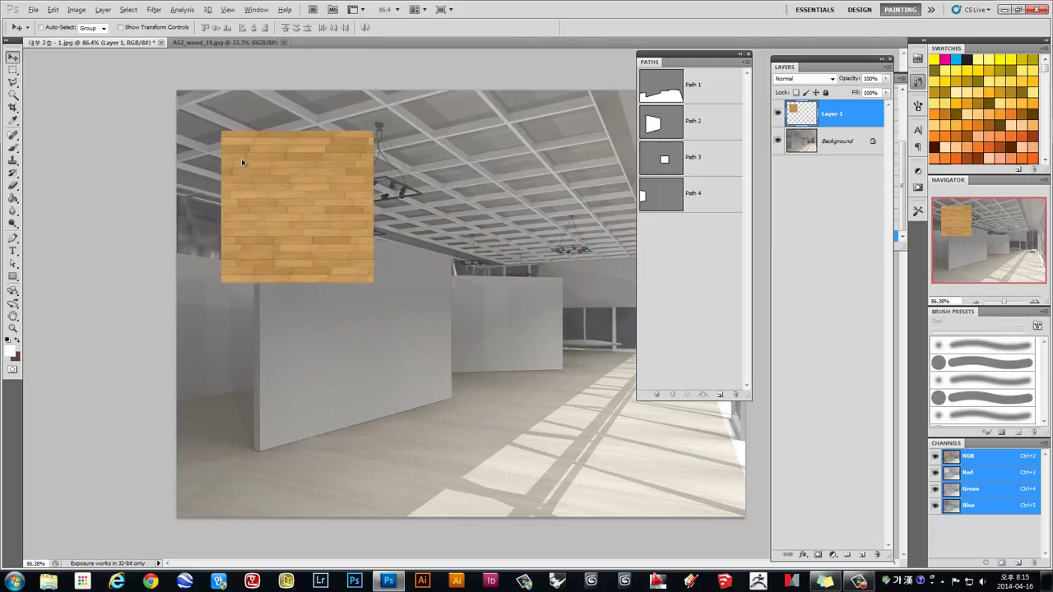
key(alt)
Duplicate the wood tile beside itself and merge both tiles into one layer
click(247, 178)
mouse_move(246, 178)
mouse_down()
mouse_move(417, 178)
mouse_move(398, 184)
mouse_up()
key(Left)
key(Left)
key(Left)
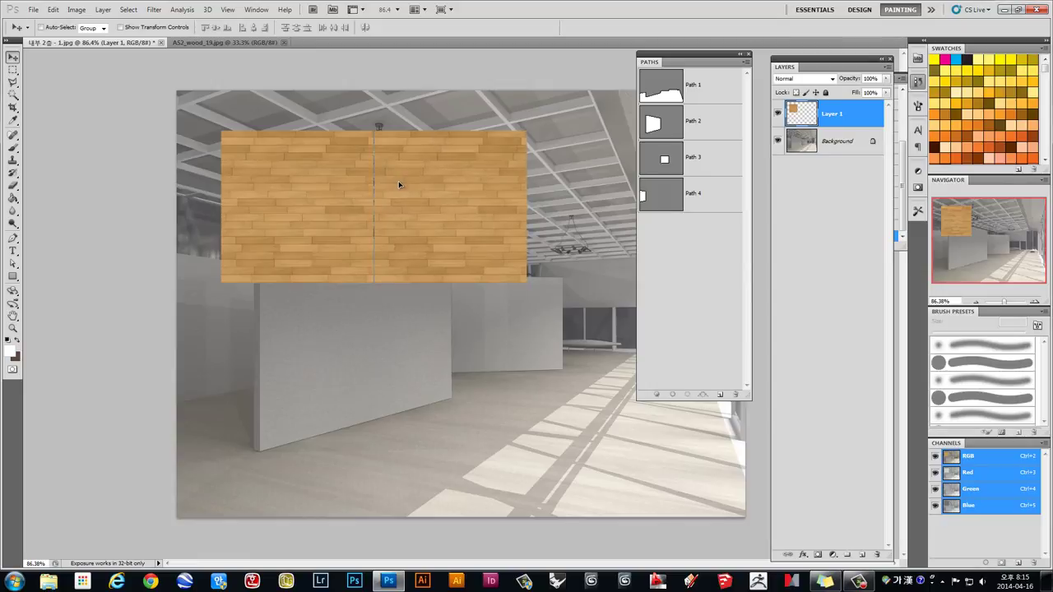
key(ctrl+j)
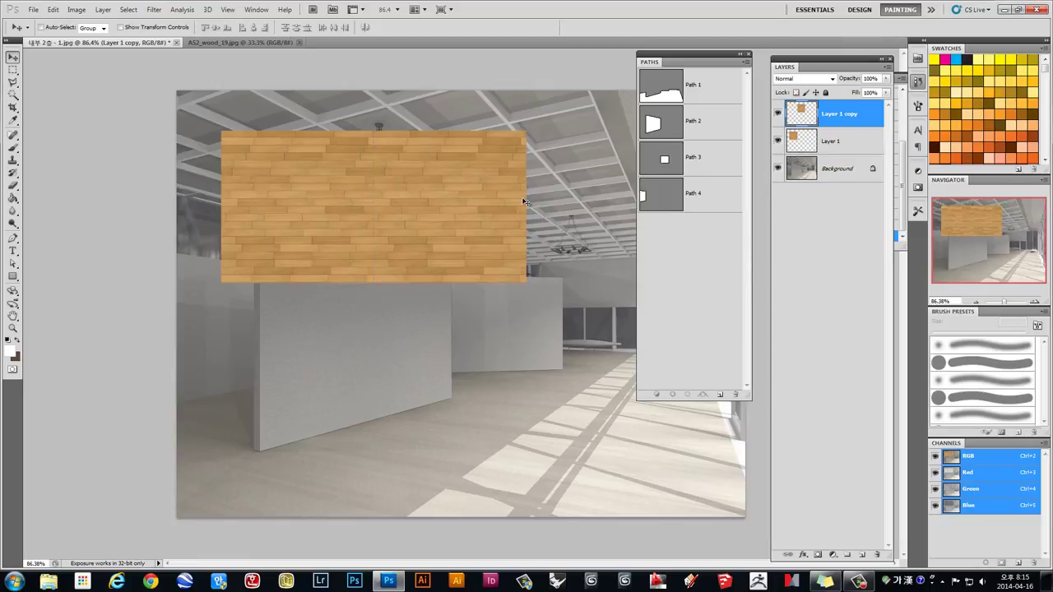
click(836, 142)
click(841, 115)
shift+click(846, 143)
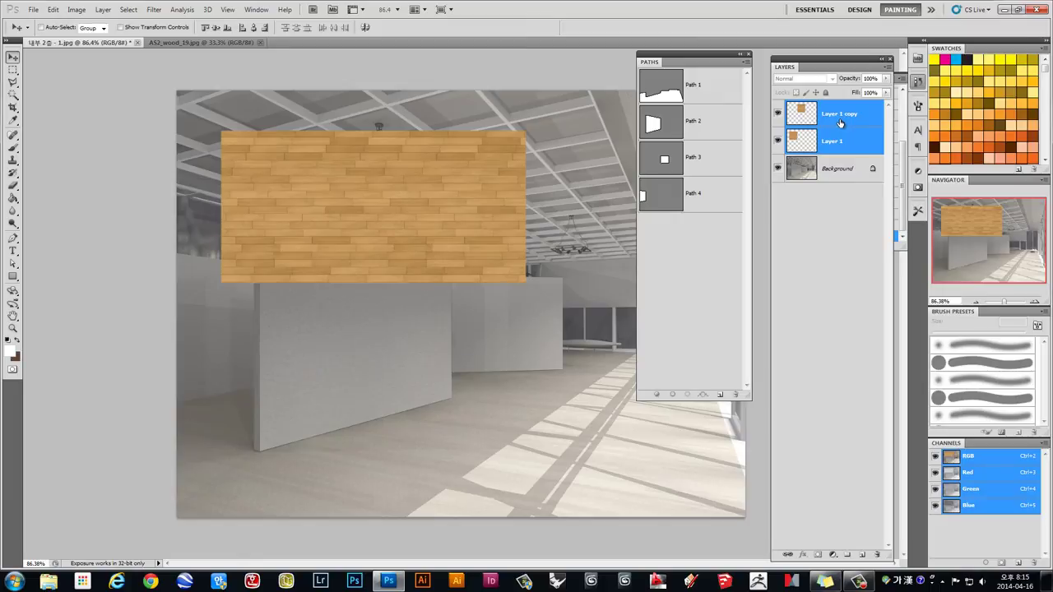
key(ctrl+e)
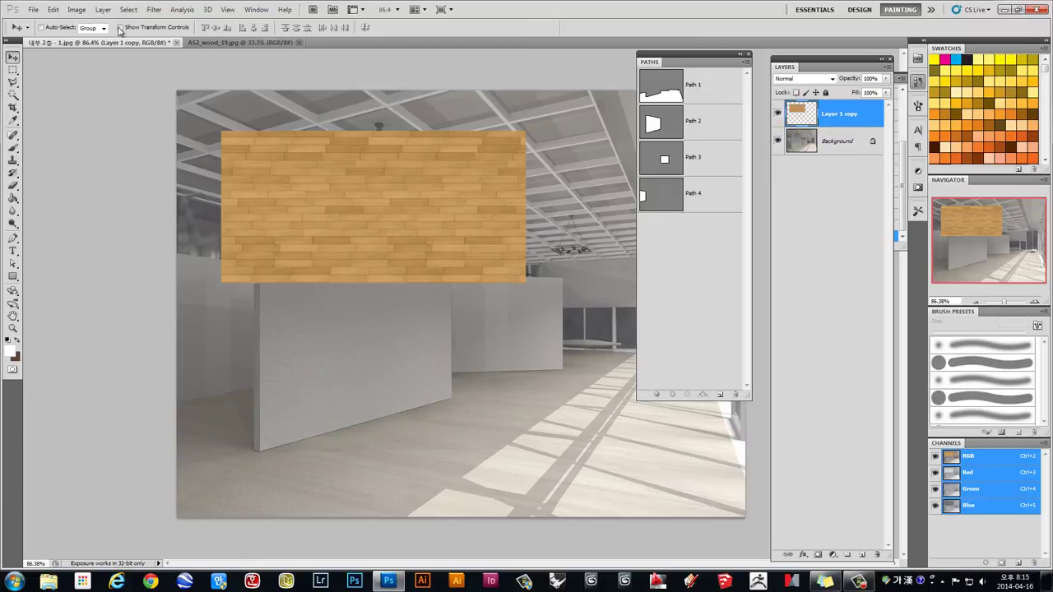
click(76, 10)
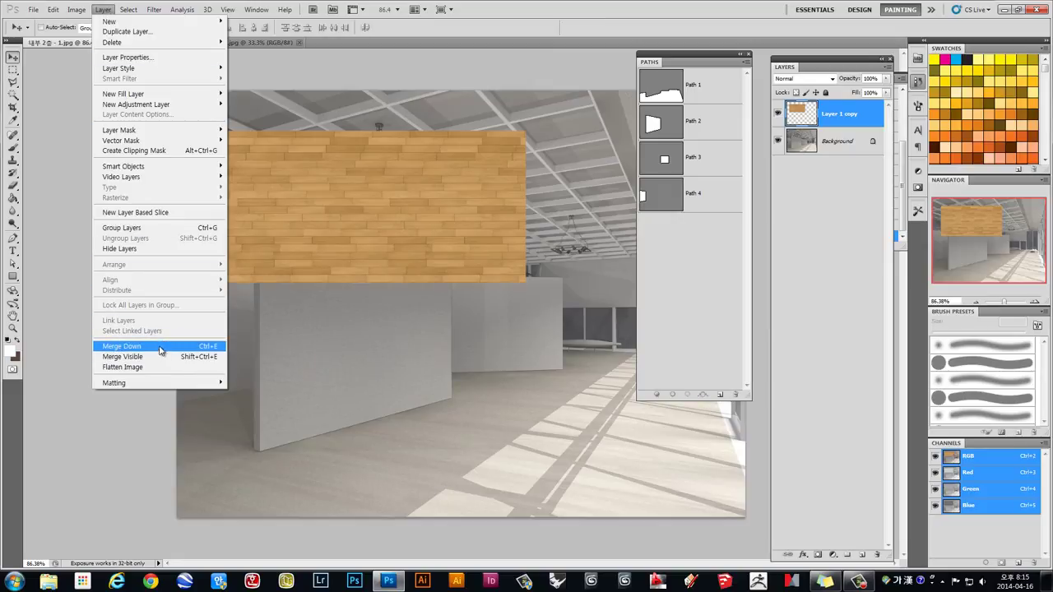
click(346, 207)
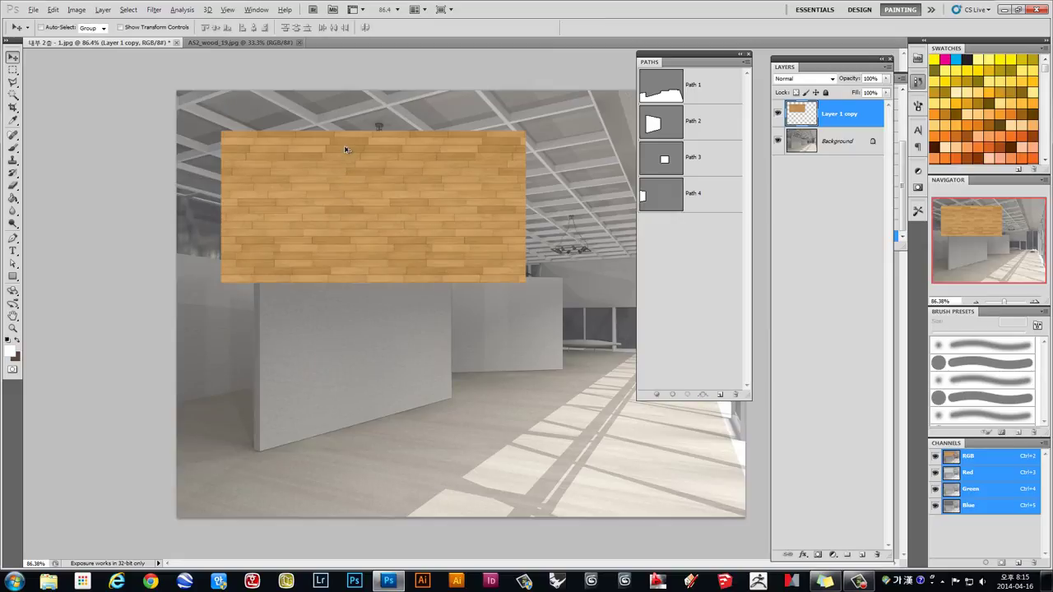
Copy the wood panel below and to the right, merging each copy into one large layer
mouse_move(347, 149)
mouse_down()
mouse_move(345, 308)
mouse_move(346, 299)
mouse_up()
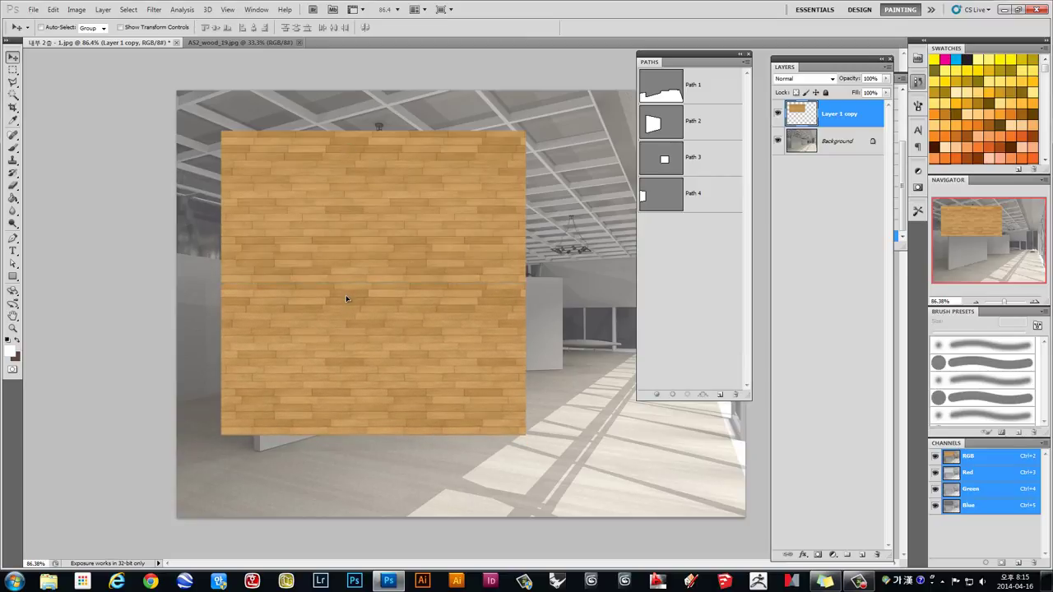
key(ctrl+j)
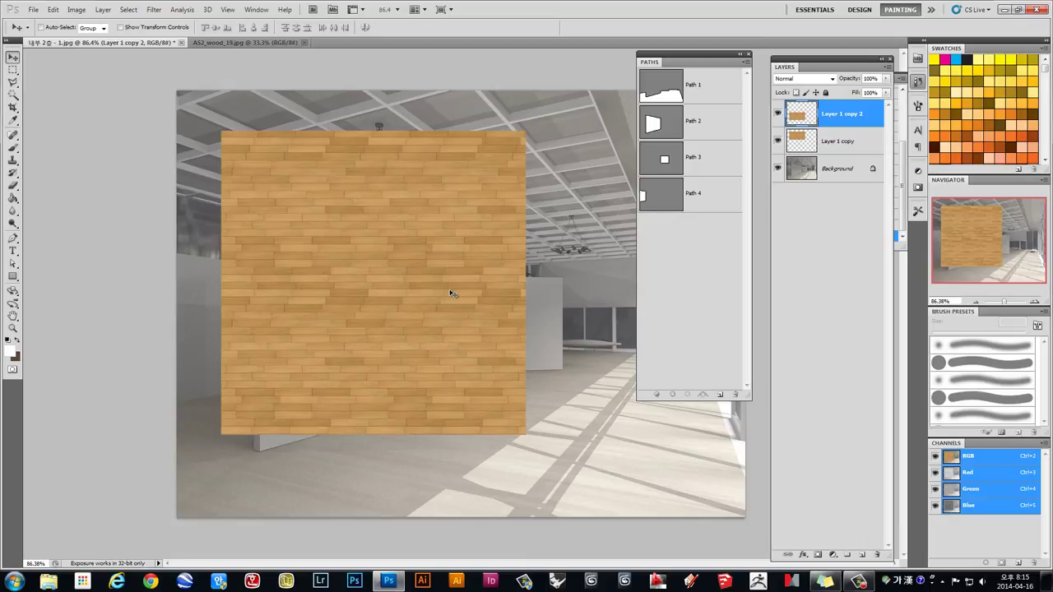
key(ctrl+e)
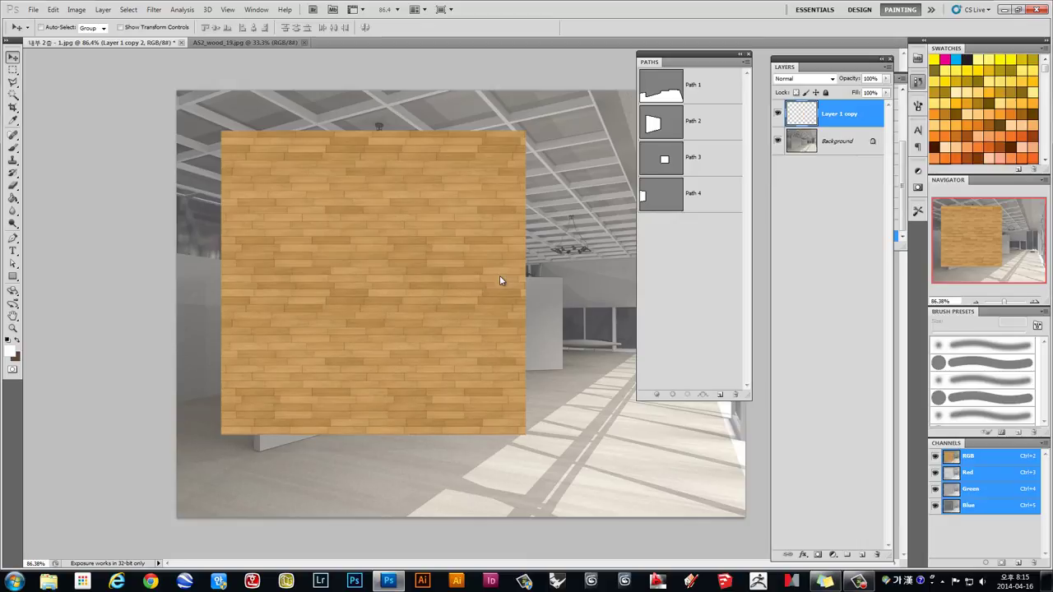
mouse_move(364, 227)
mouse_down()
mouse_move(369, 190)
mouse_move(322, 179)
mouse_up()
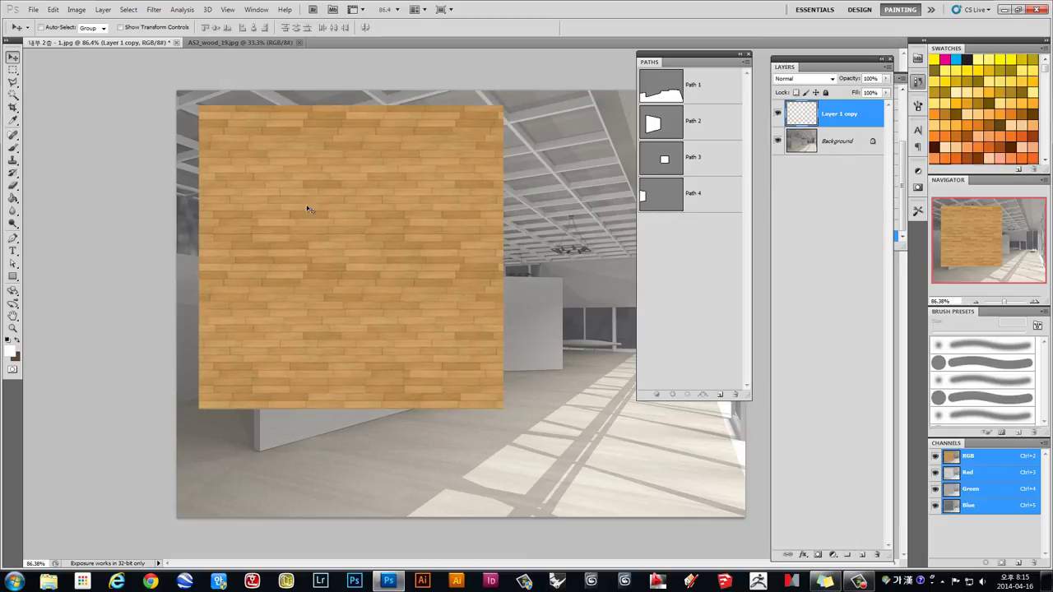
mouse_move(235, 189)
mouse_down()
mouse_move(588, 191)
mouse_move(550, 186)
mouse_move(528, 204)
mouse_up()
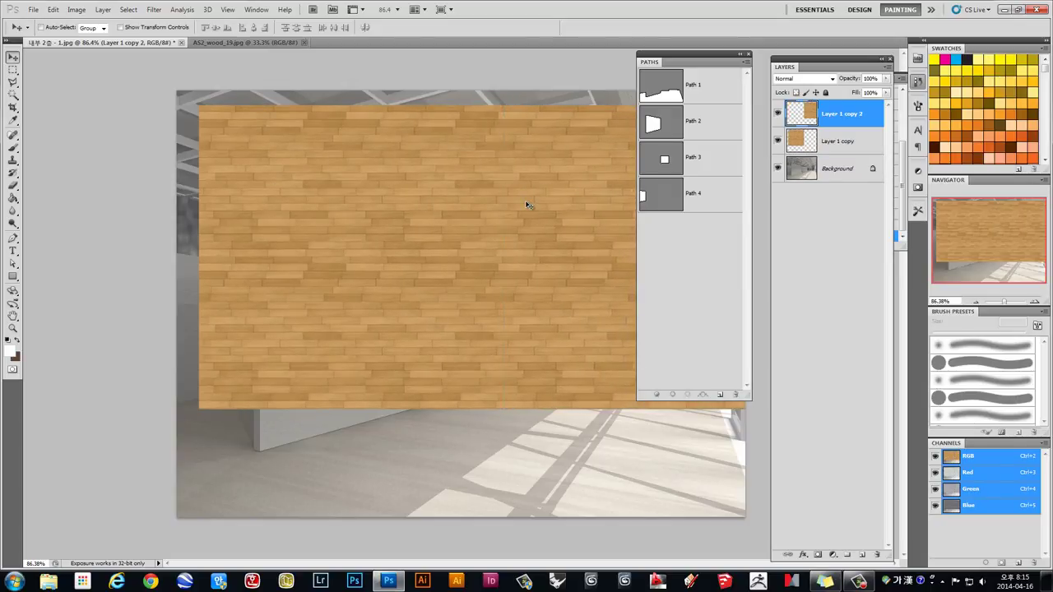
key(ctrl+e)
mouse_move(377, 138)
mouse_down()
mouse_move(375, 473)
mouse_move(403, 442)
mouse_up()
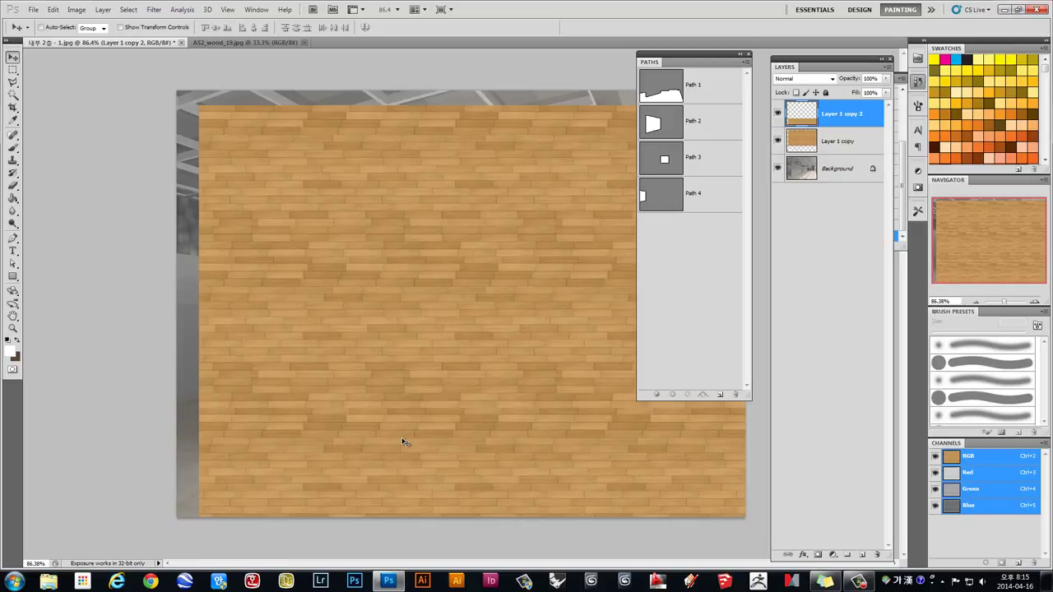
key(ctrl+e)
scroll(404, 331, down, 3)
scroll(404, 332, down, 1)
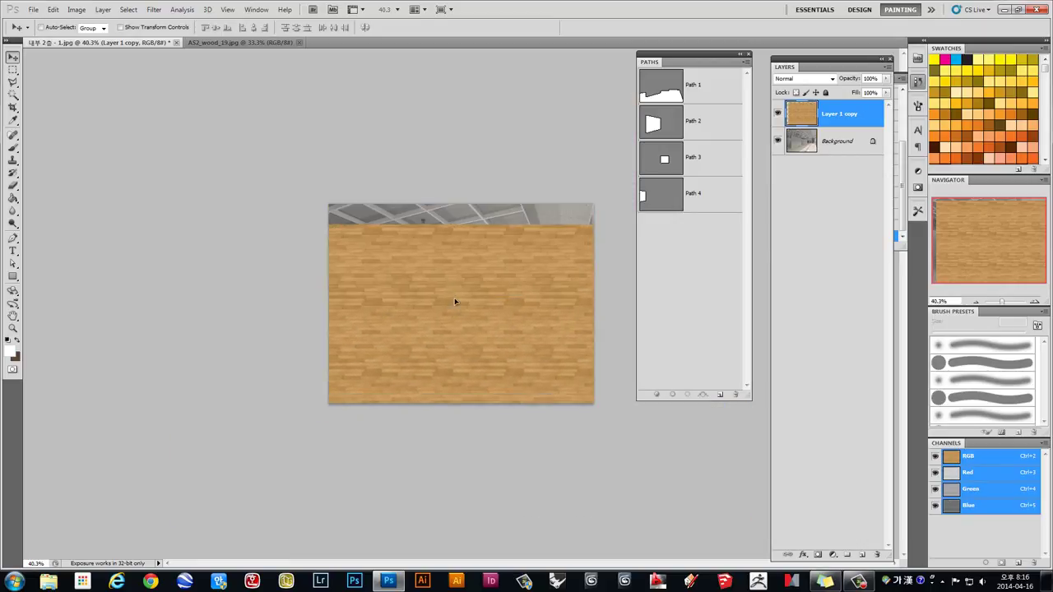
mouse_move(488, 270)
mouse_down()
mouse_move(448, 307)
mouse_move(516, 228)
mouse_move(536, 291)
mouse_move(400, 275)
mouse_move(413, 277)
mouse_up()
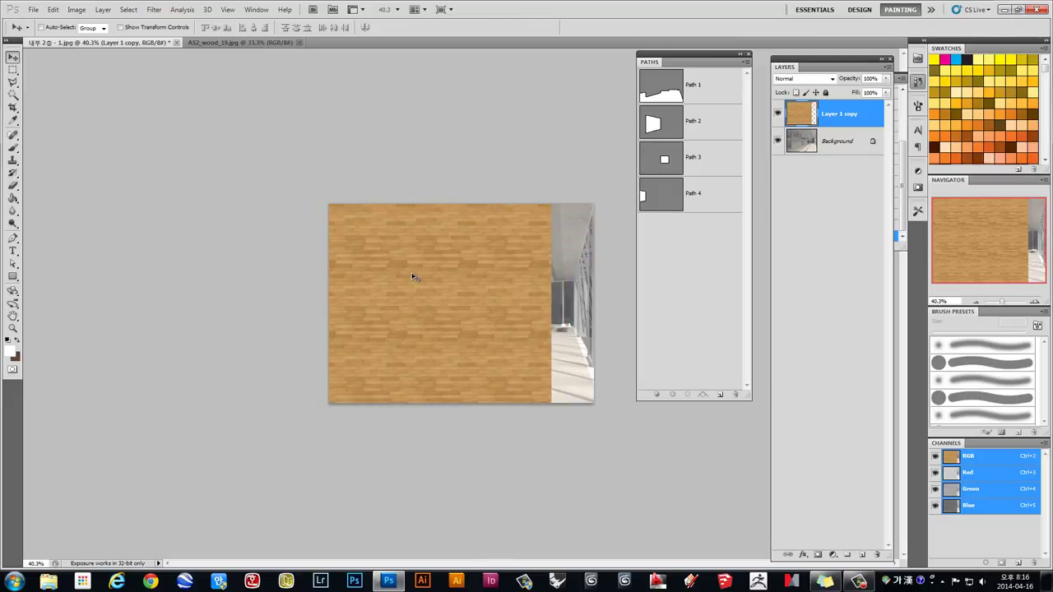
Scale the wood to about 53%, rotate it about -70°, and start fitting its corners to the floor
key(ctrl+t)
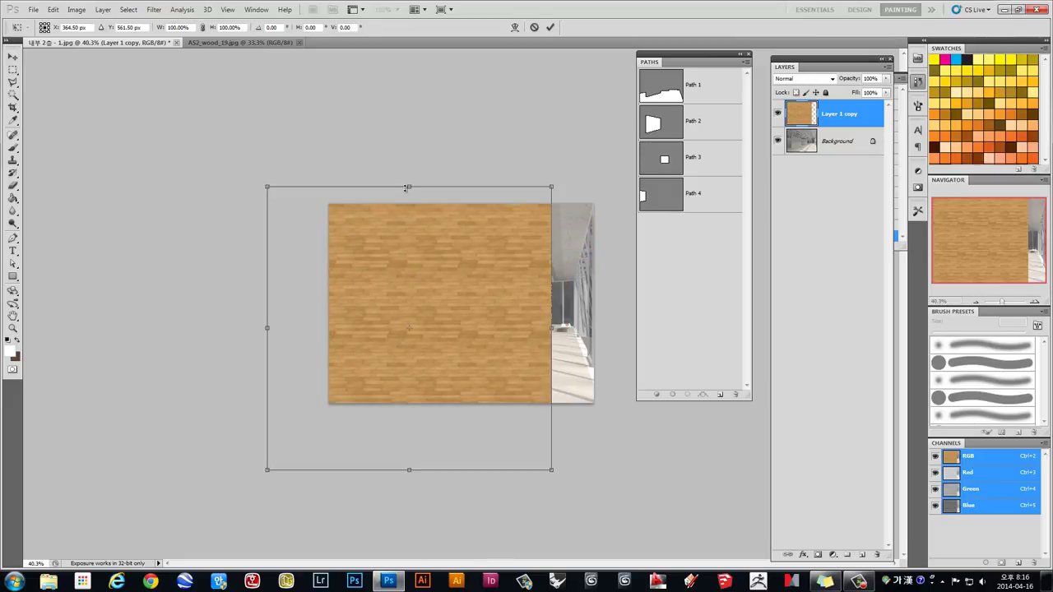
drag(266, 187, 401, 316)
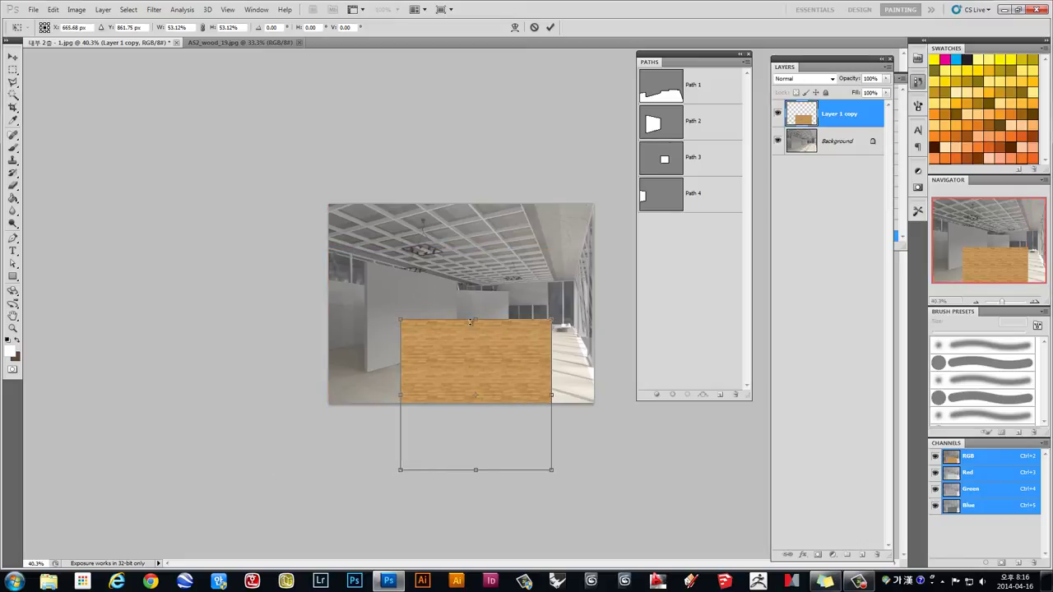
mouse_move(487, 327)
mouse_down()
mouse_move(497, 348)
mouse_move(452, 288)
mouse_up()
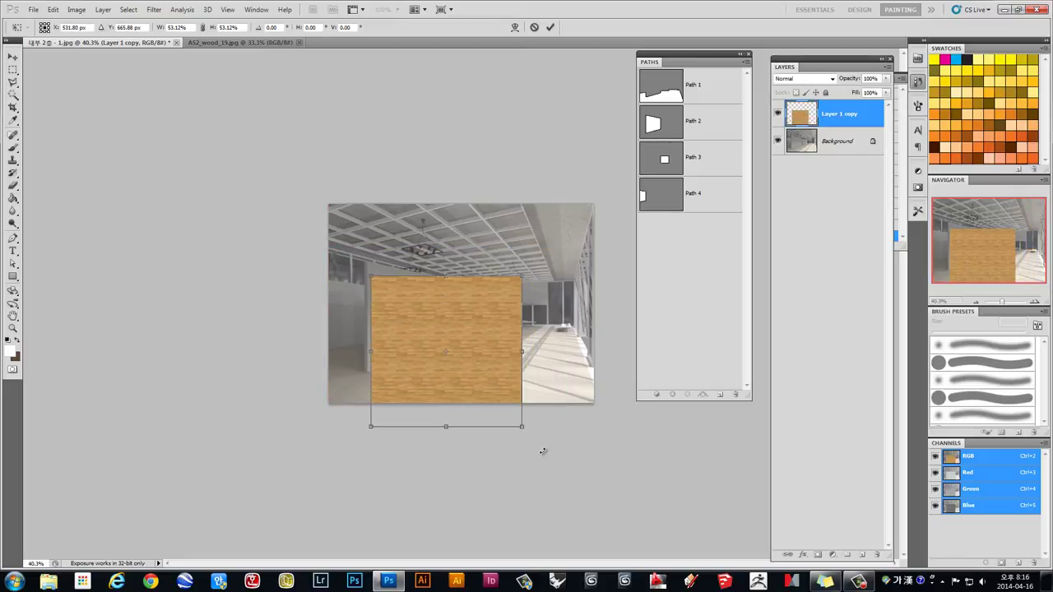
drag(553, 448, 578, 298)
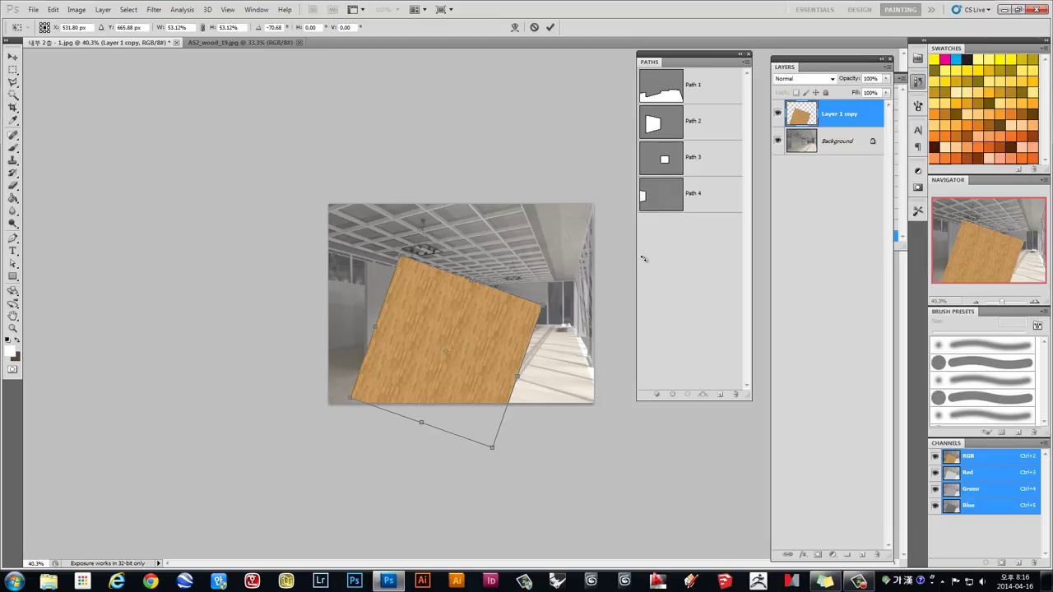
drag(447, 304, 482, 313)
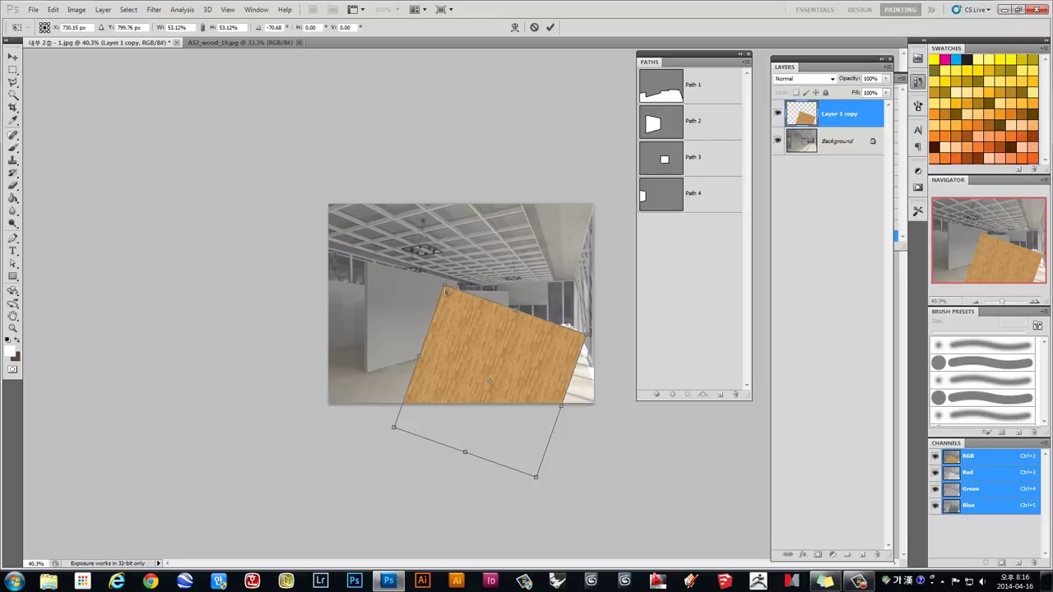
drag(445, 288, 455, 325)
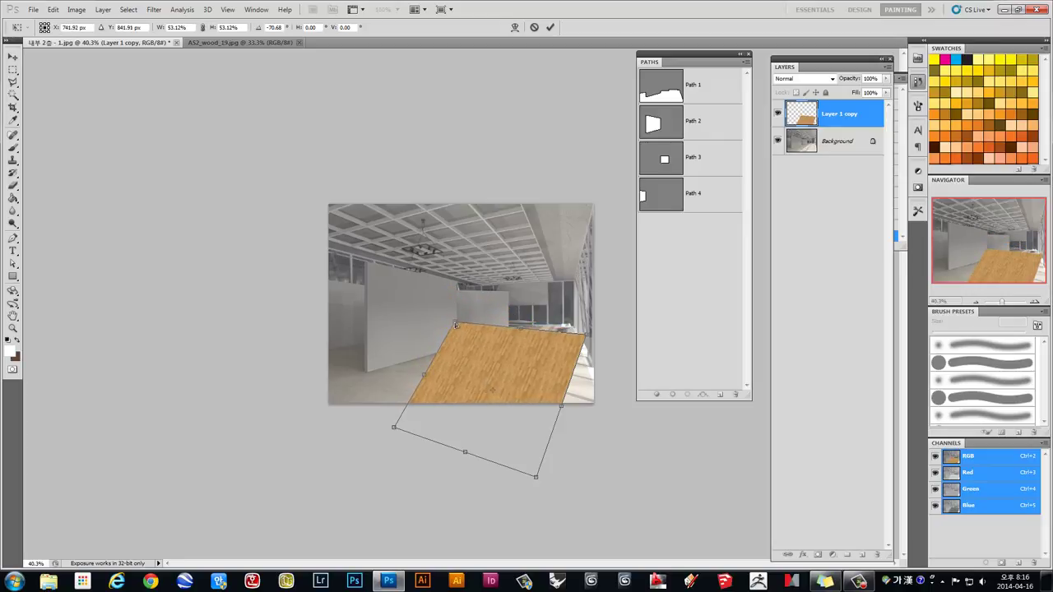
drag(586, 337, 578, 331)
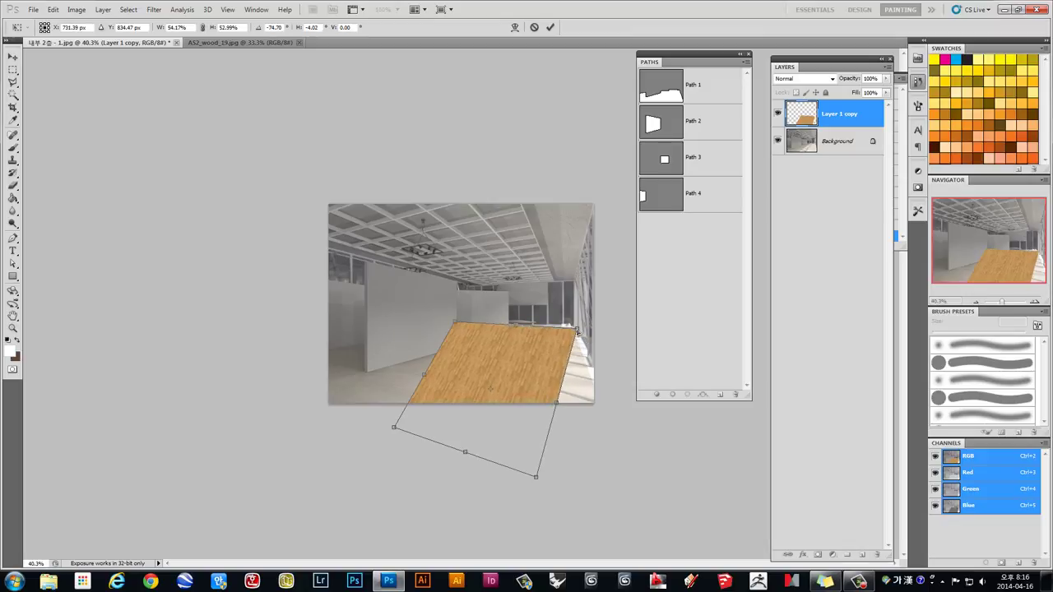
drag(538, 478, 593, 382)
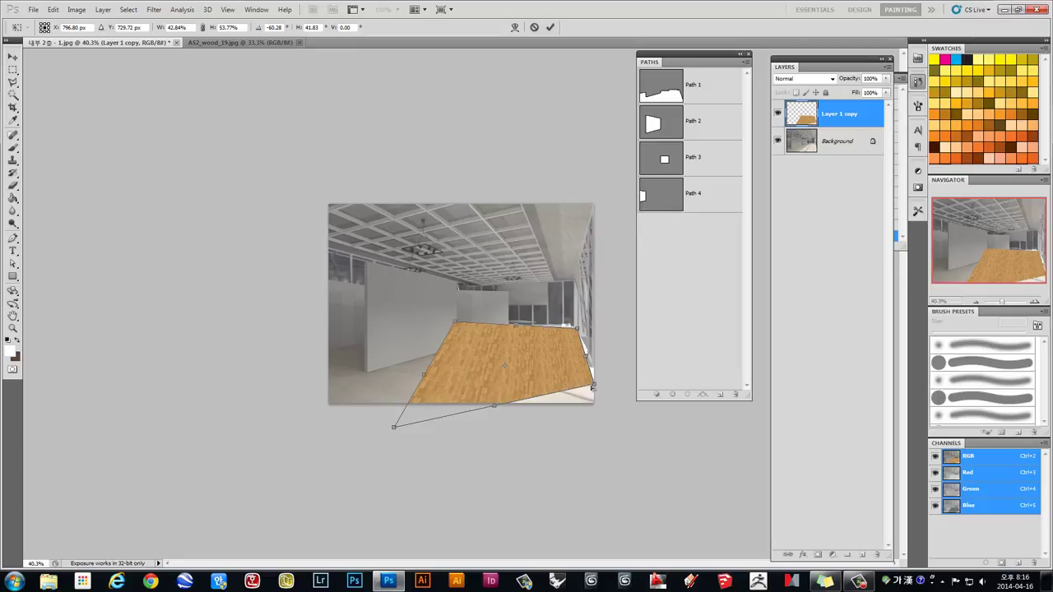
drag(395, 428, 309, 356)
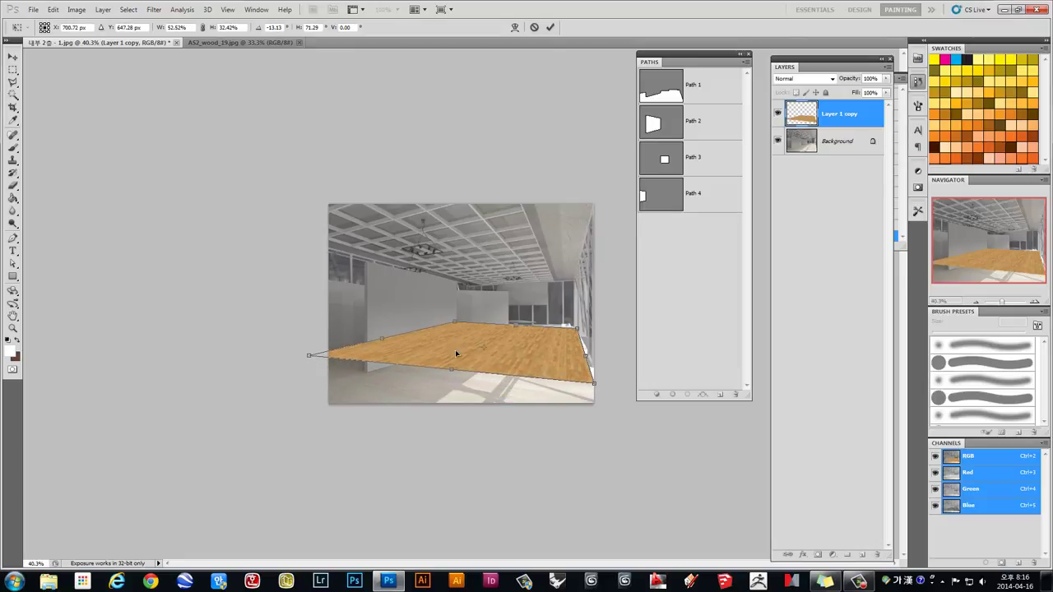
Refine the floor corners out to the image edges and apply the perspective distortion
scroll(458, 353, up, 2)
scroll(461, 367, up, 2)
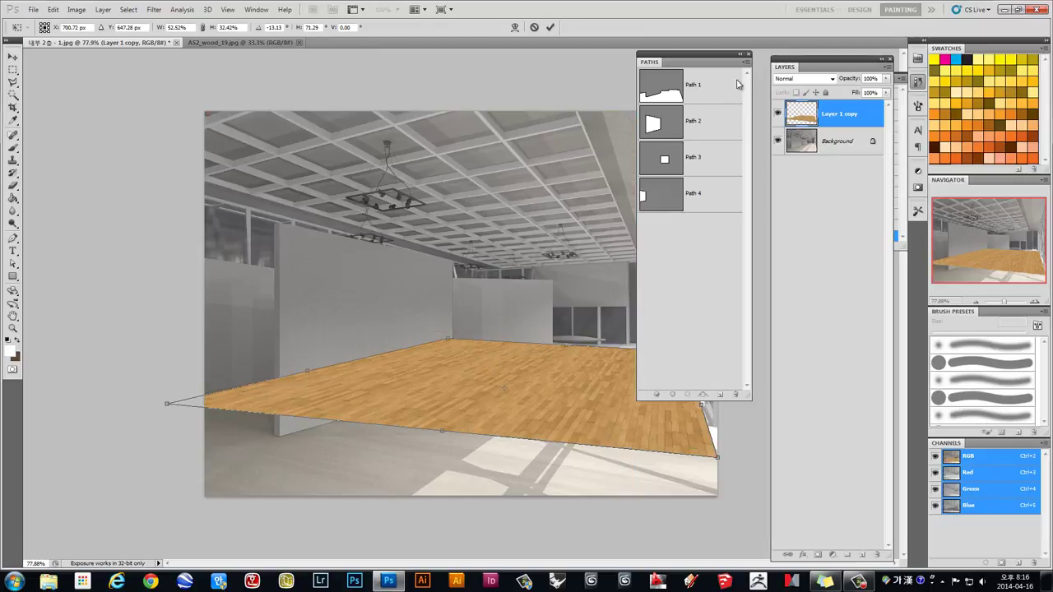
mouse_move(725, 62)
mouse_down()
mouse_move(981, 500)
mouse_move(1005, 437)
mouse_up()
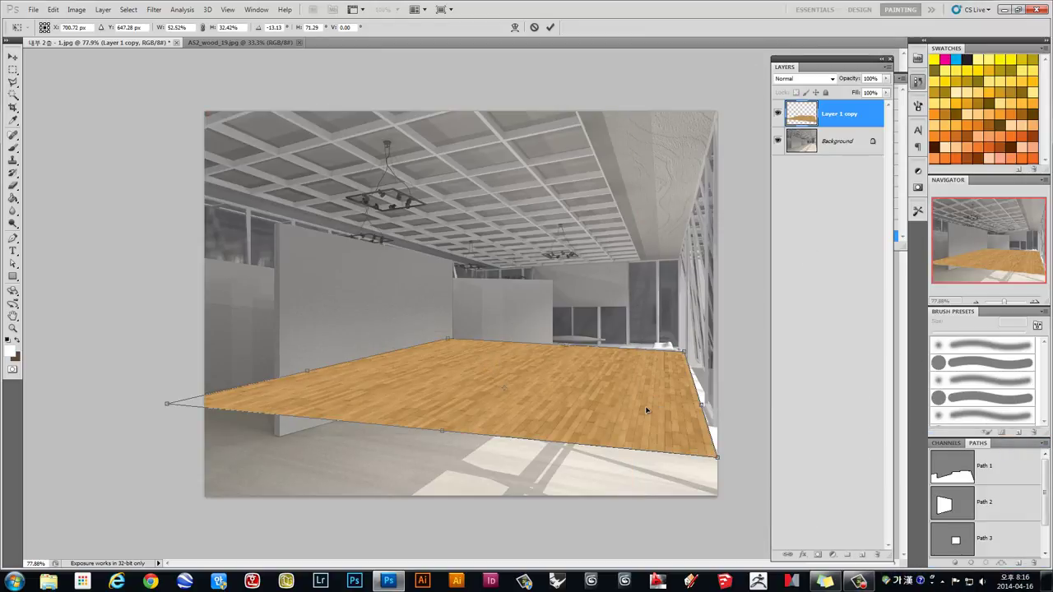
mouse_move(720, 462)
mouse_down()
mouse_move(716, 489)
mouse_move(730, 494)
mouse_up()
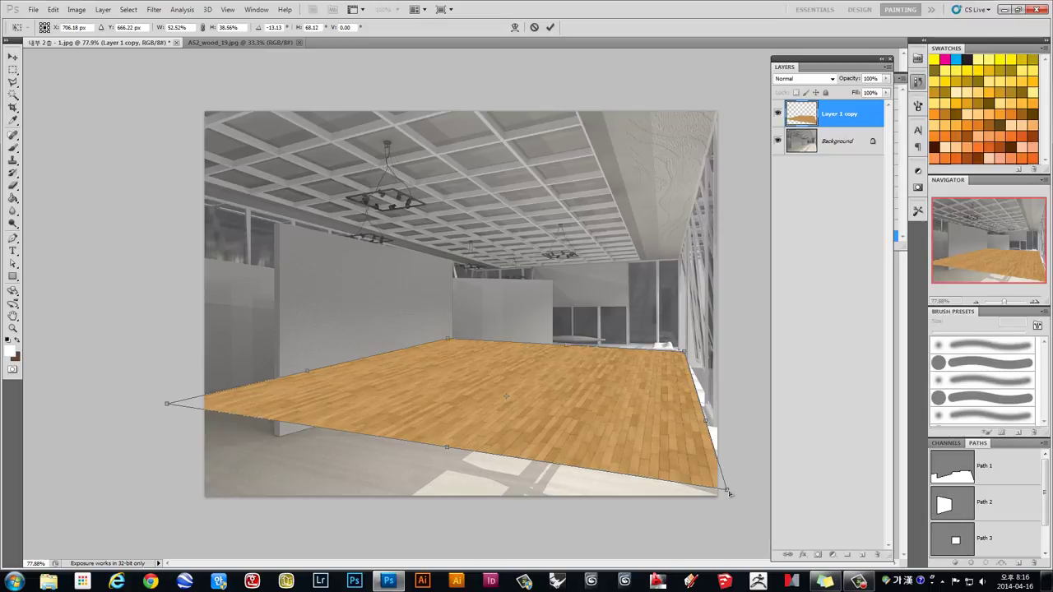
drag(687, 357, 678, 352)
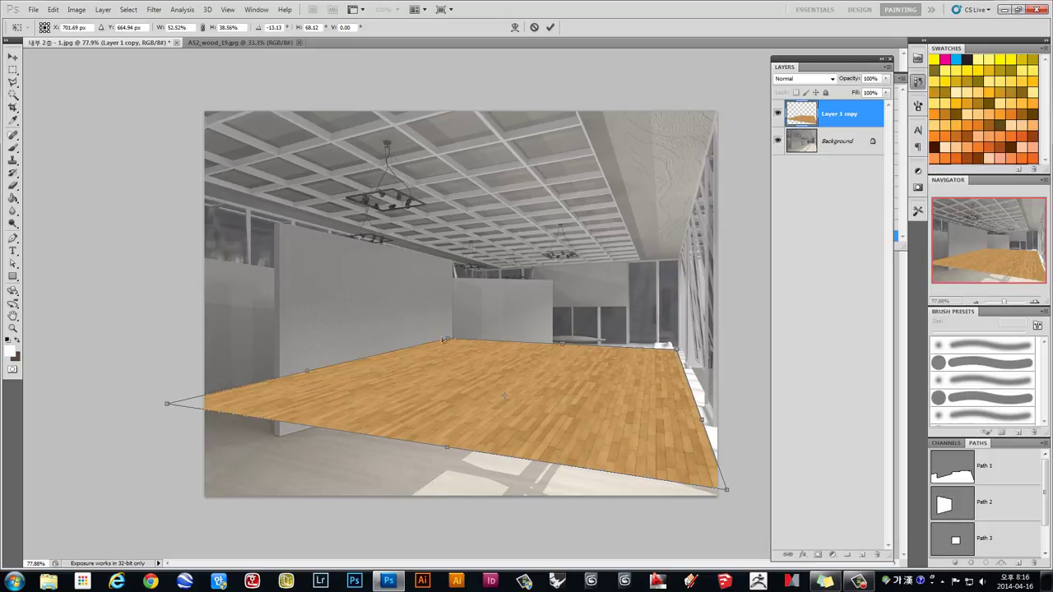
drag(448, 341, 449, 344)
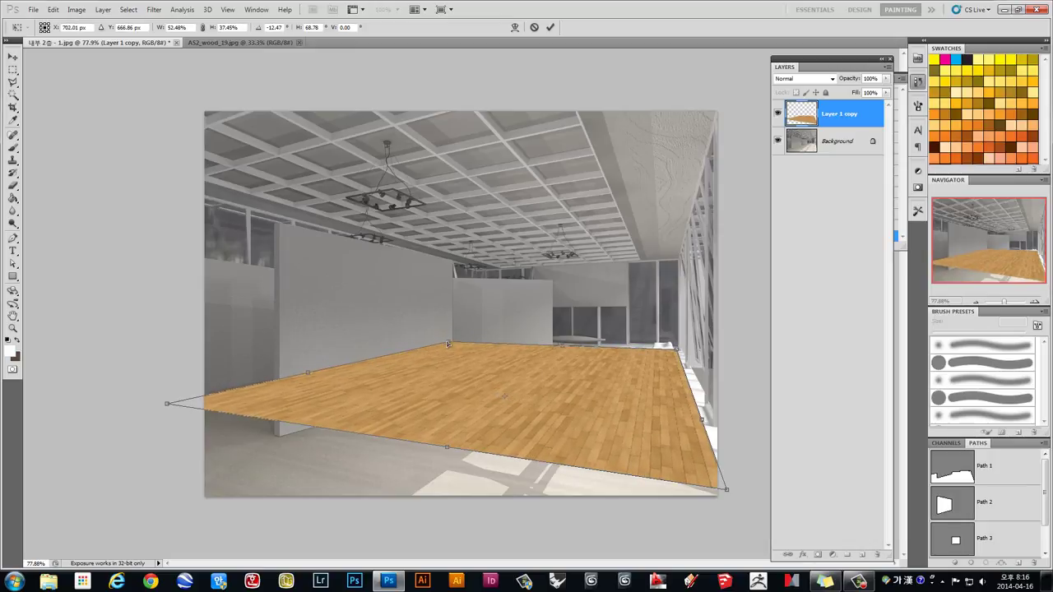
drag(448, 344, 479, 345)
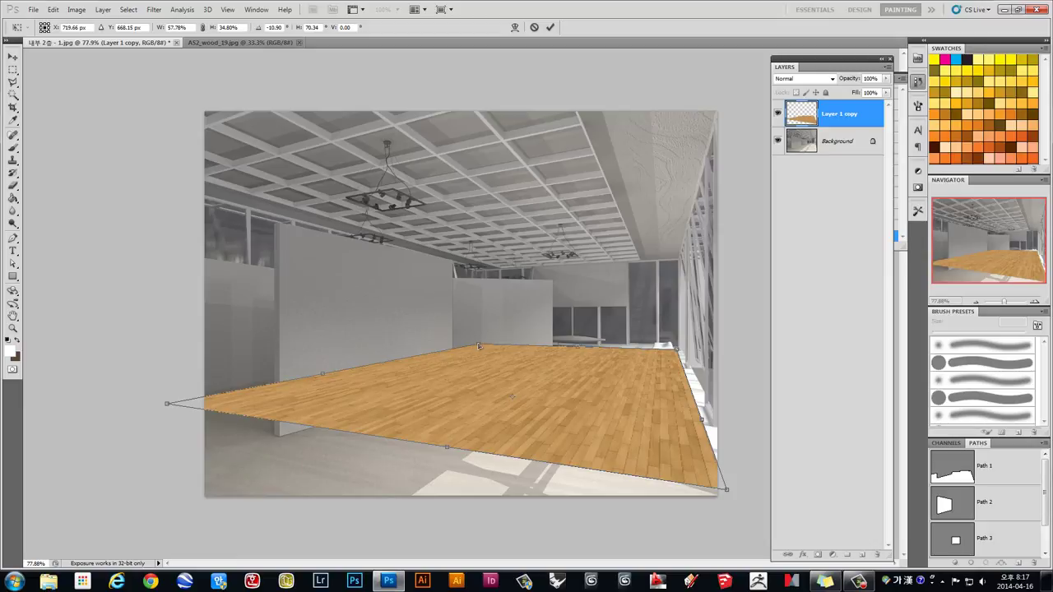
drag(479, 348, 480, 345)
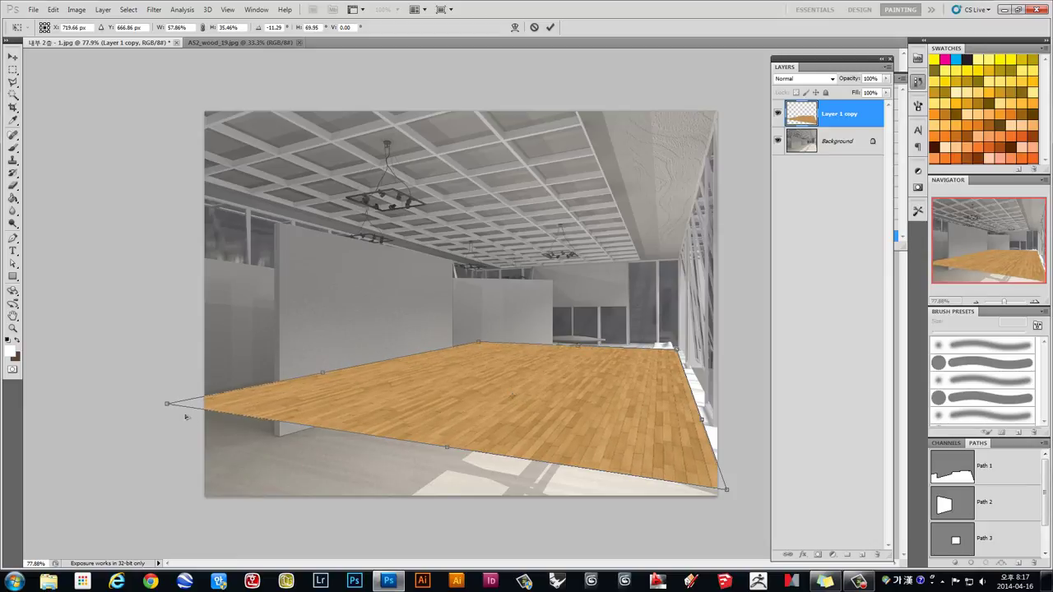
drag(167, 405, 163, 402)
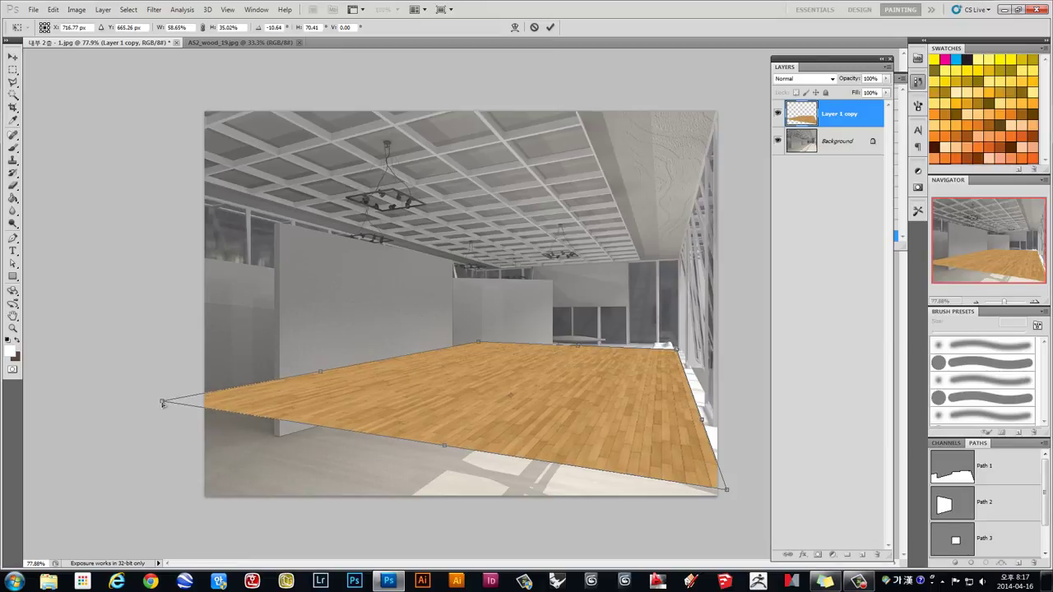
scroll(438, 462, down, 2)
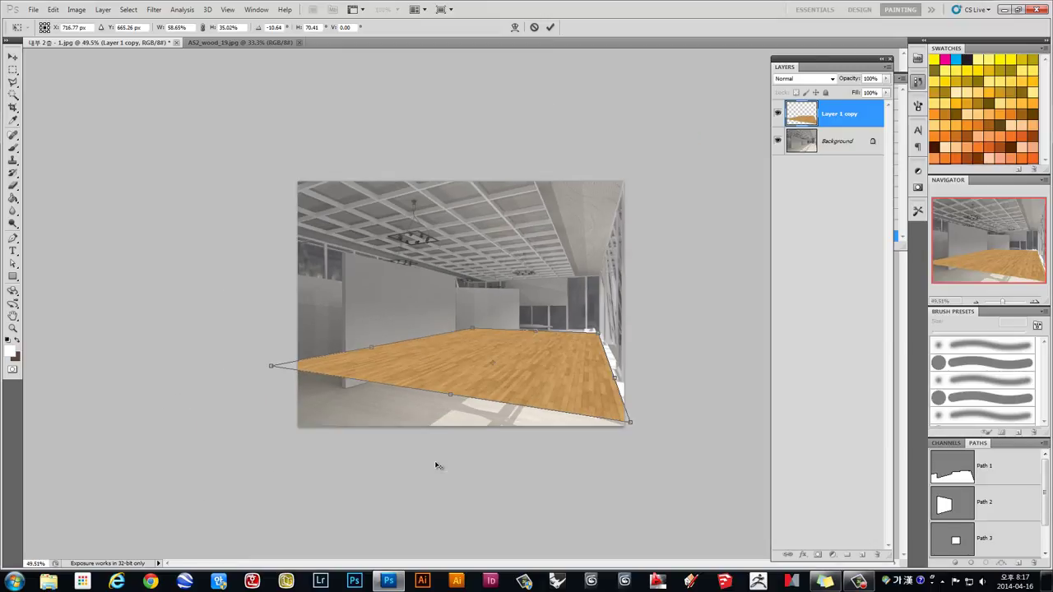
scroll(365, 404, up, 1)
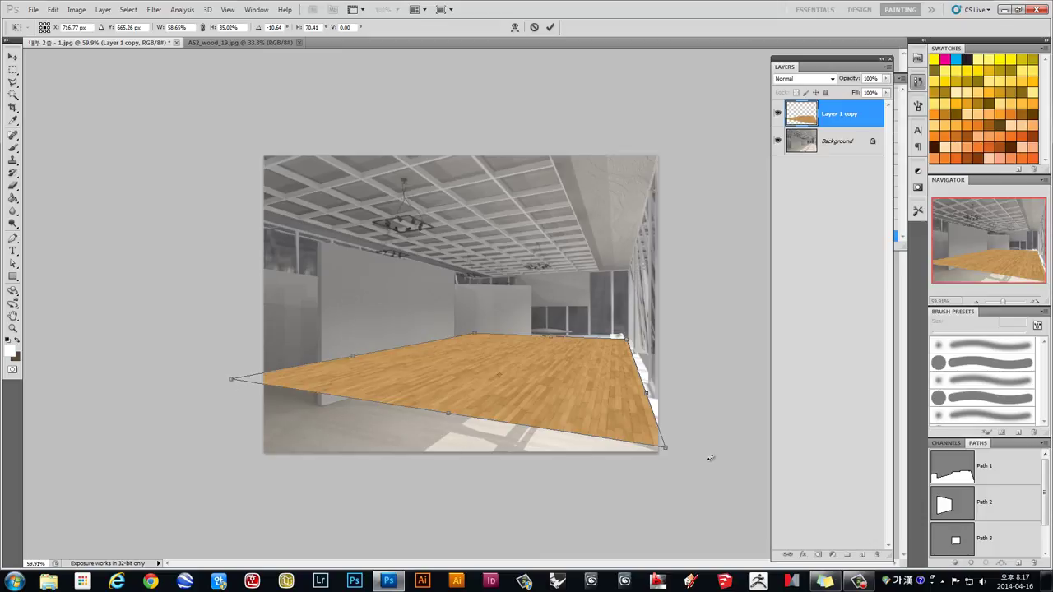
drag(665, 451, 668, 455)
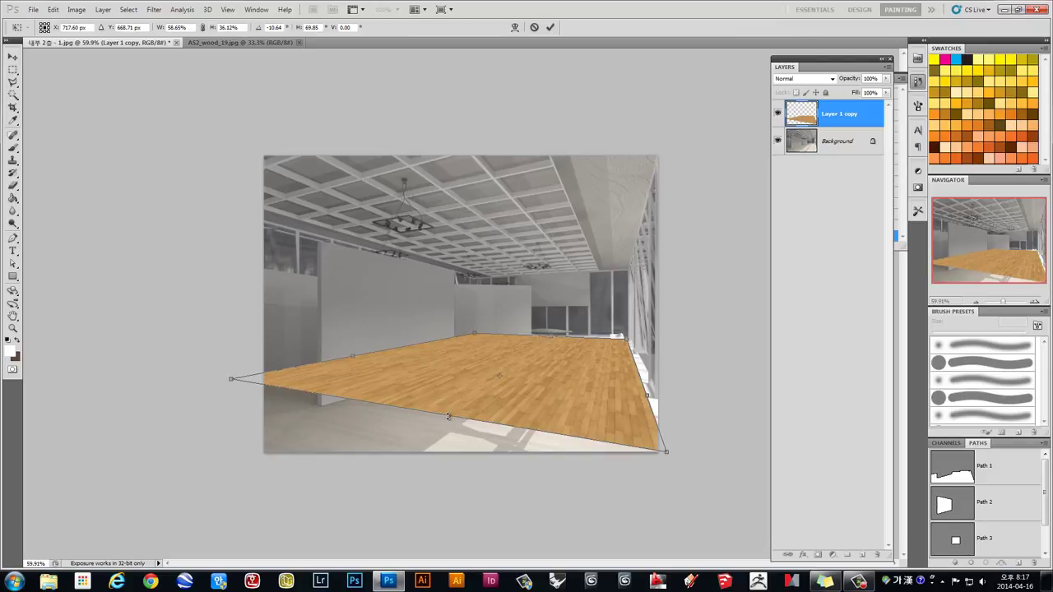
mouse_move(449, 416)
mouse_down()
mouse_move(343, 488)
mouse_move(512, 364)
mouse_move(325, 484)
mouse_up()
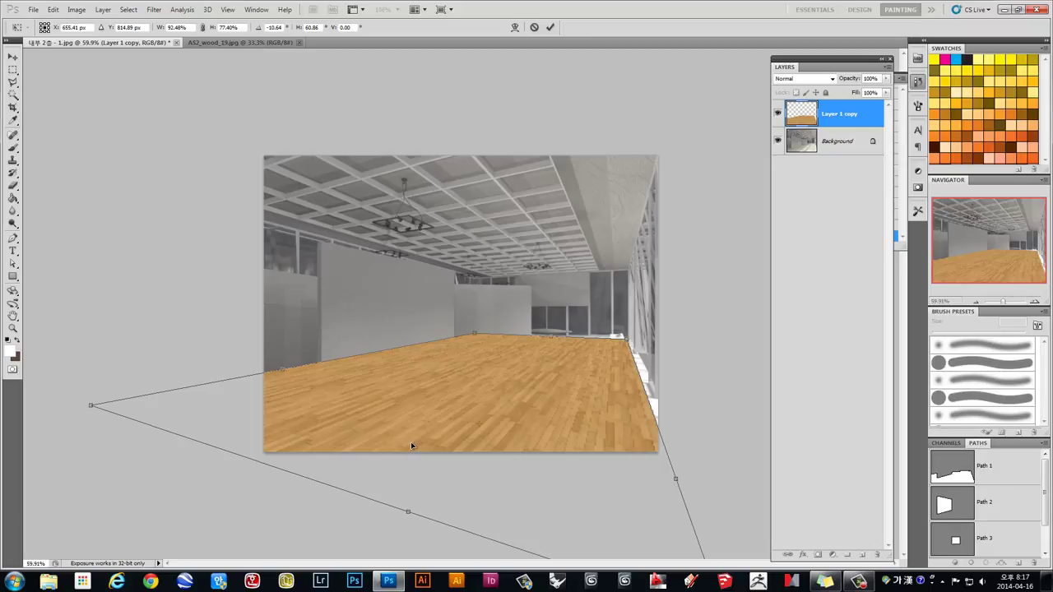
key(Return)
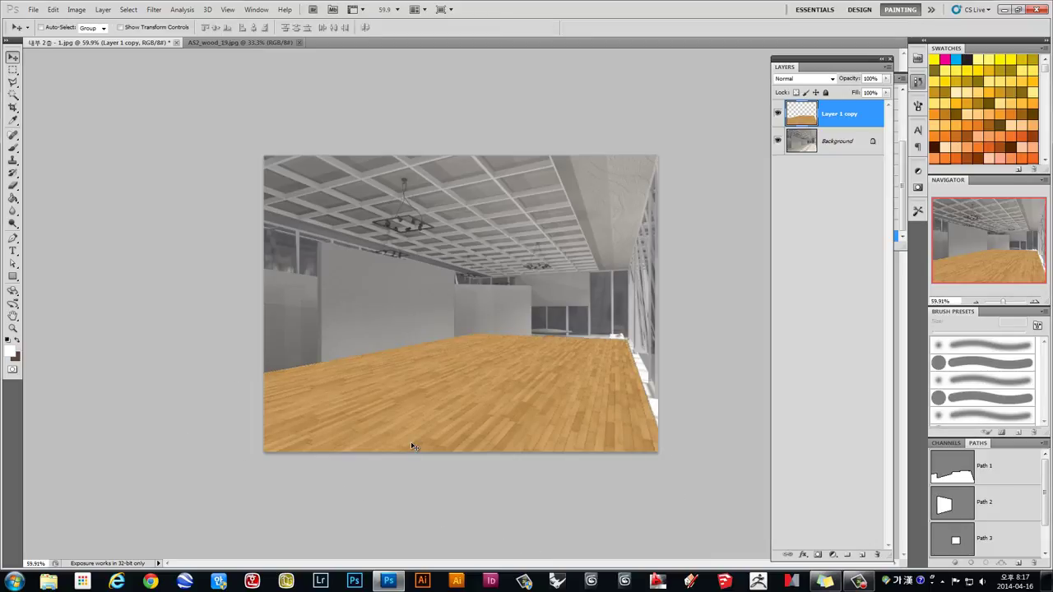
mouse_move(545, 307)
mouse_down()
mouse_move(613, 446)
mouse_move(670, 442)
mouse_move(649, 433)
mouse_move(252, 466)
mouse_up()
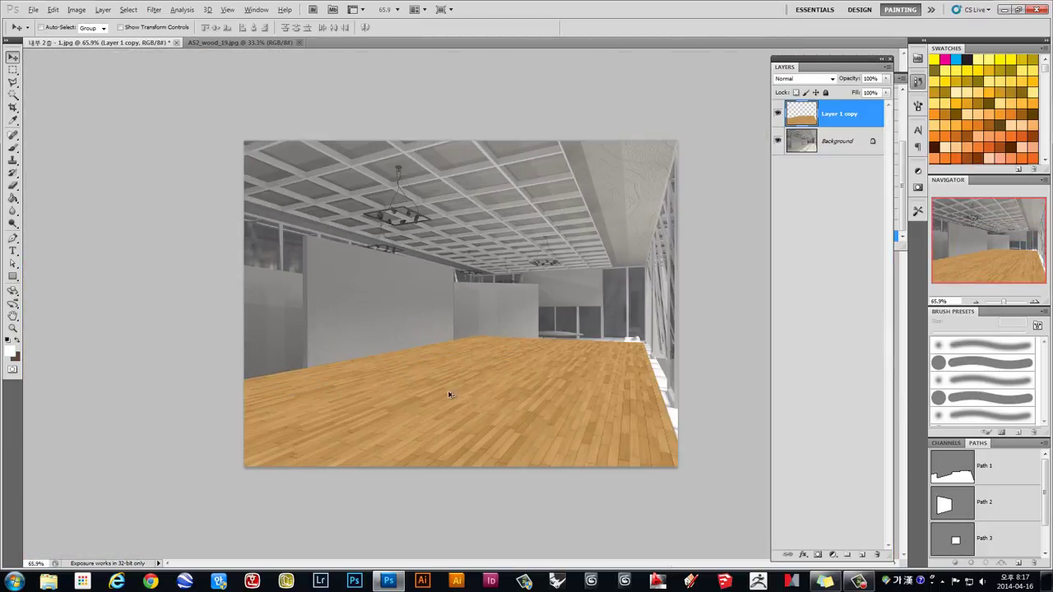
key(alt)
Load Path 1 as a selection and add a layer mask confining the wood to the floor
ctrl+click(956, 468)
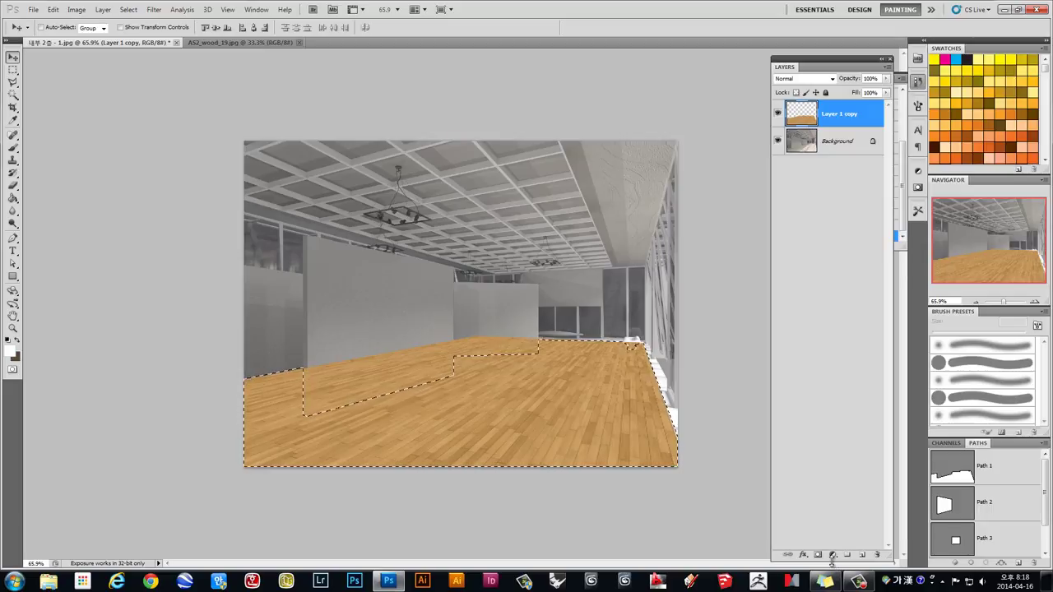
drag(832, 561, 818, 323)
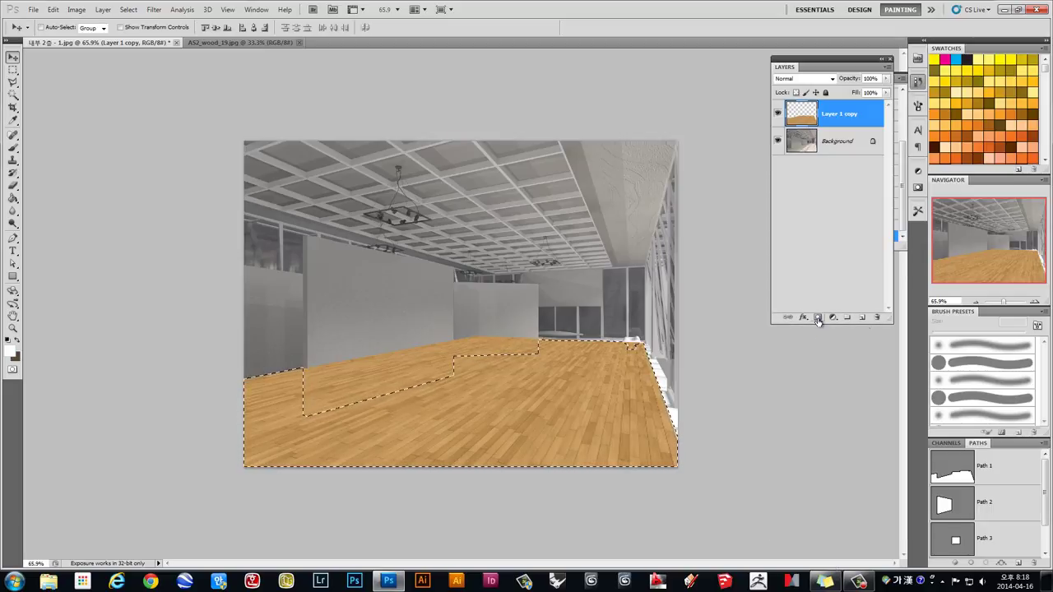
click(818, 319)
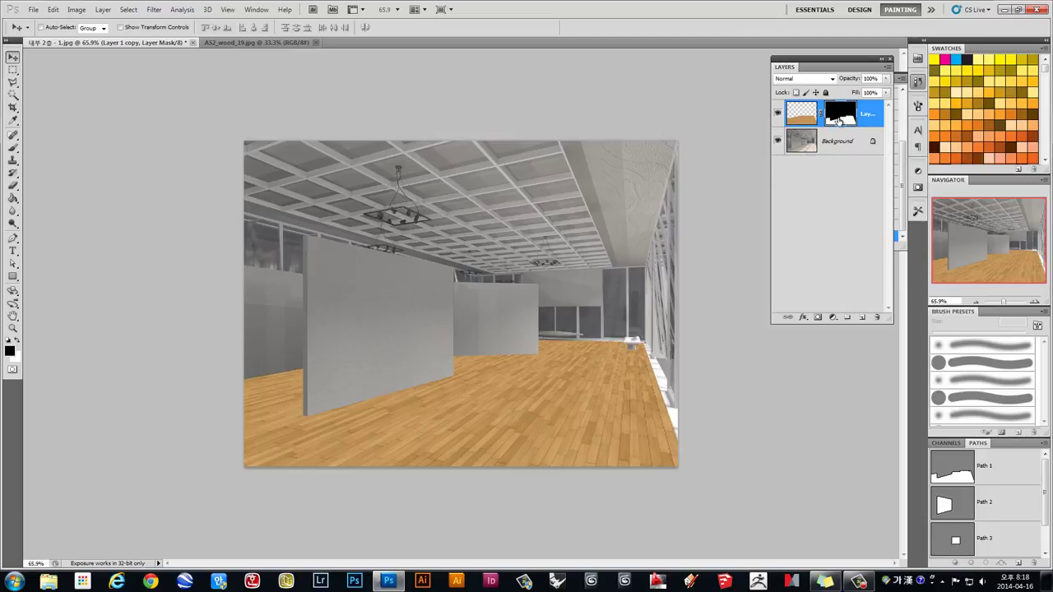
click(800, 118)
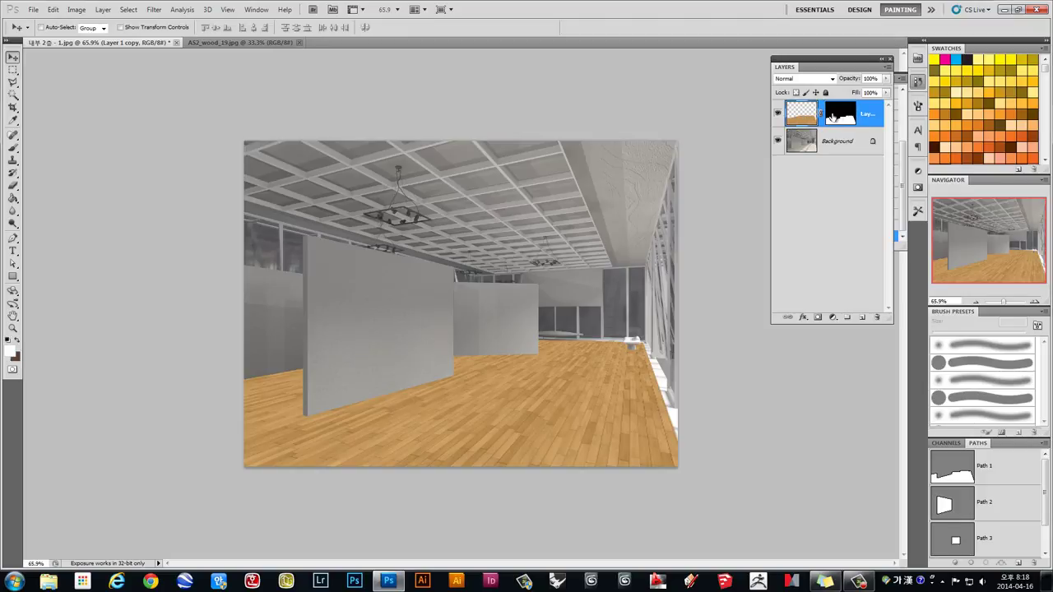
click(835, 117)
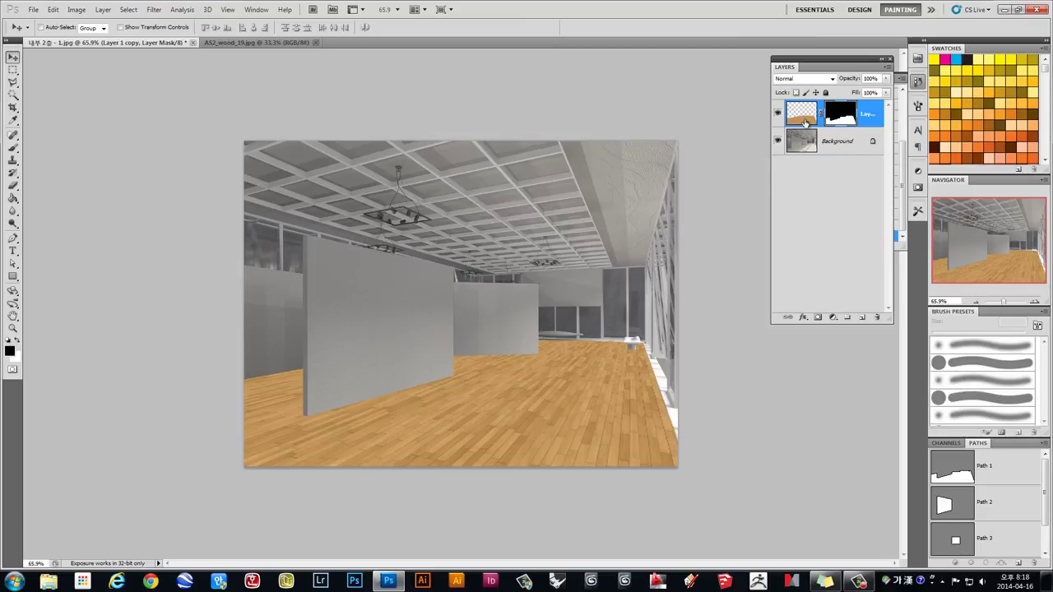
click(805, 118)
click(843, 116)
click(805, 118)
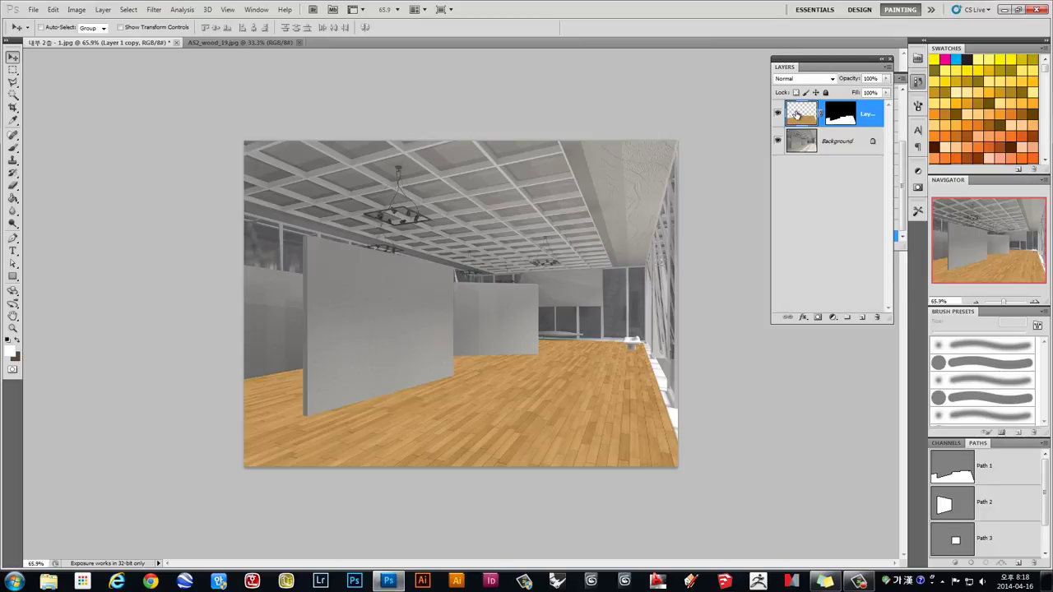
click(795, 81)
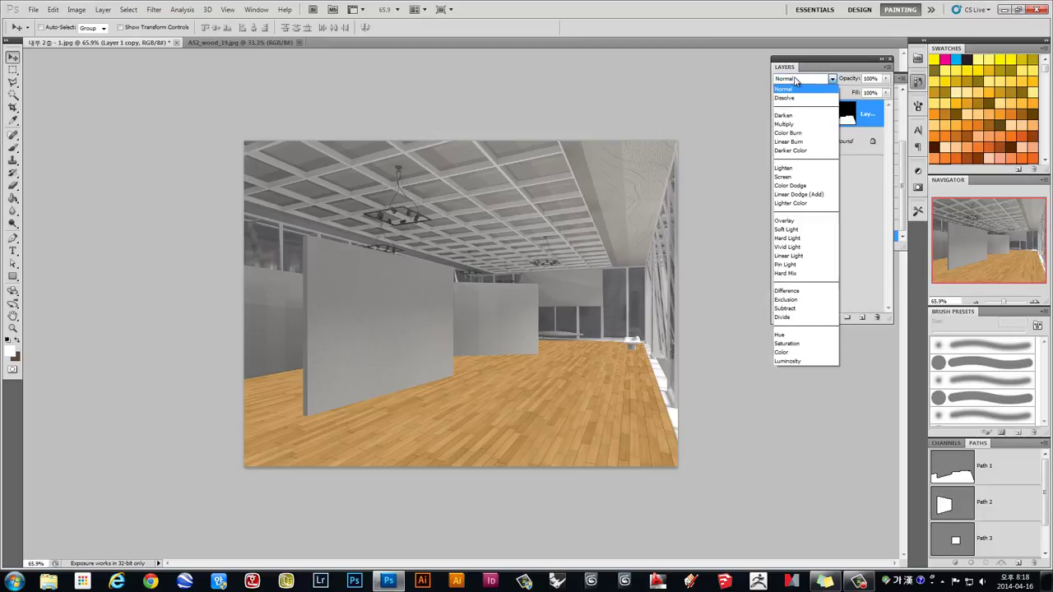
Try Multiply on the wood floor layer, zoom to 100%, then revert to Normal
click(784, 125)
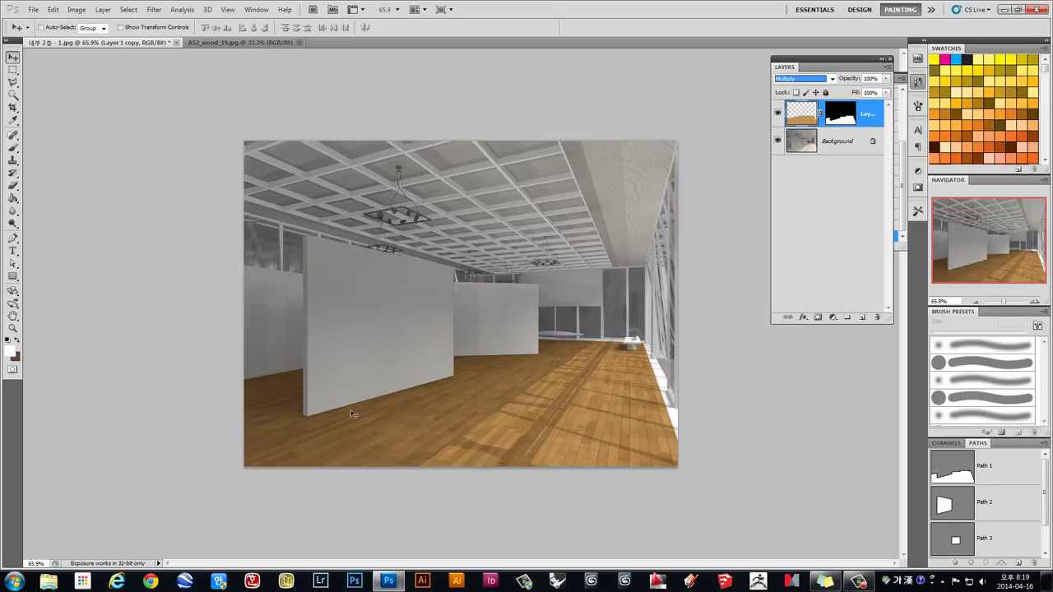
click(583, 433)
key(z)
click(493, 390)
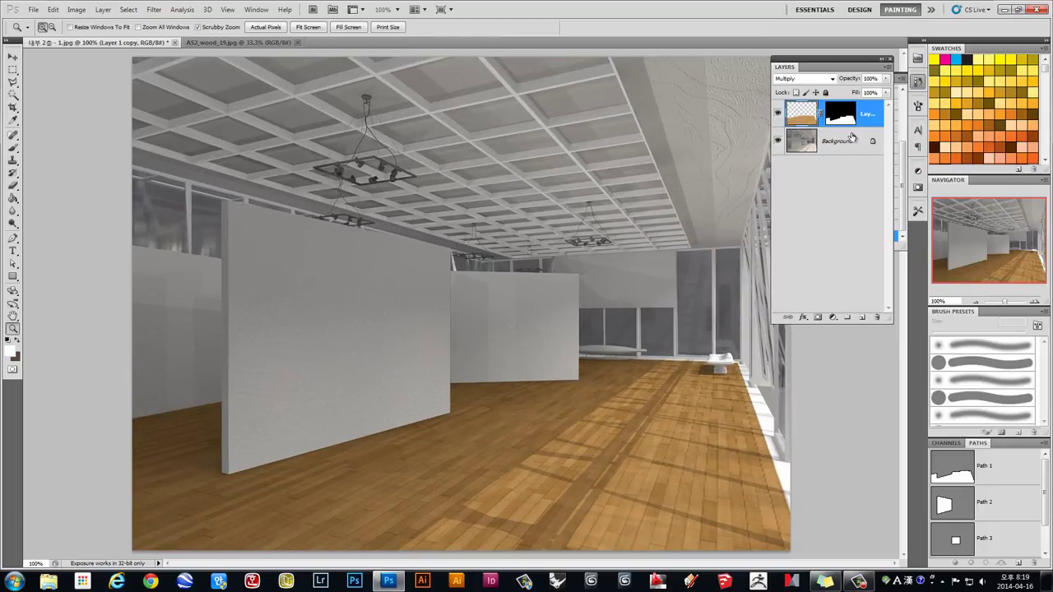
click(792, 79)
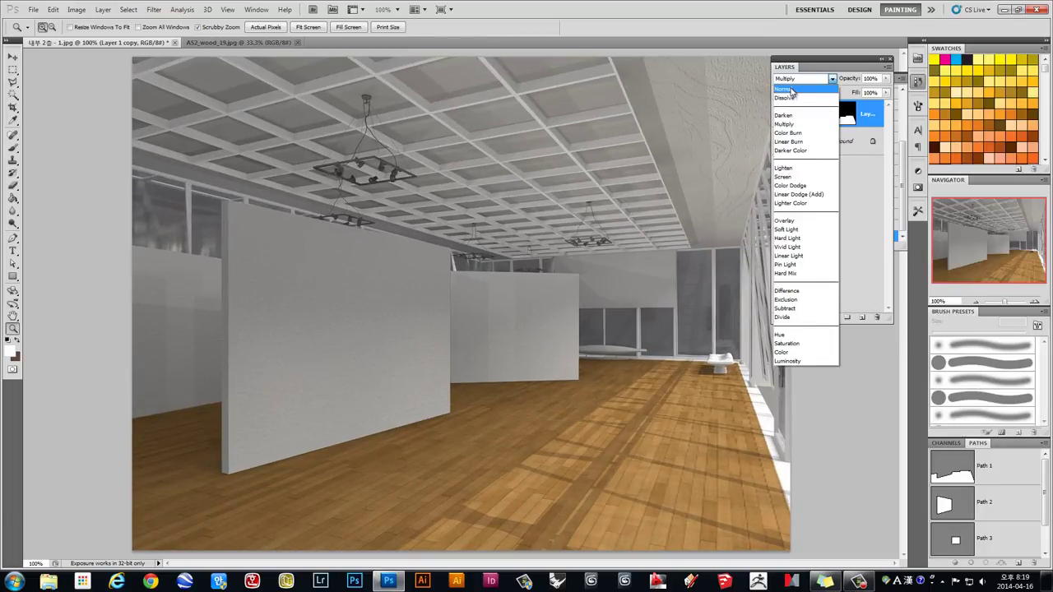
click(794, 87)
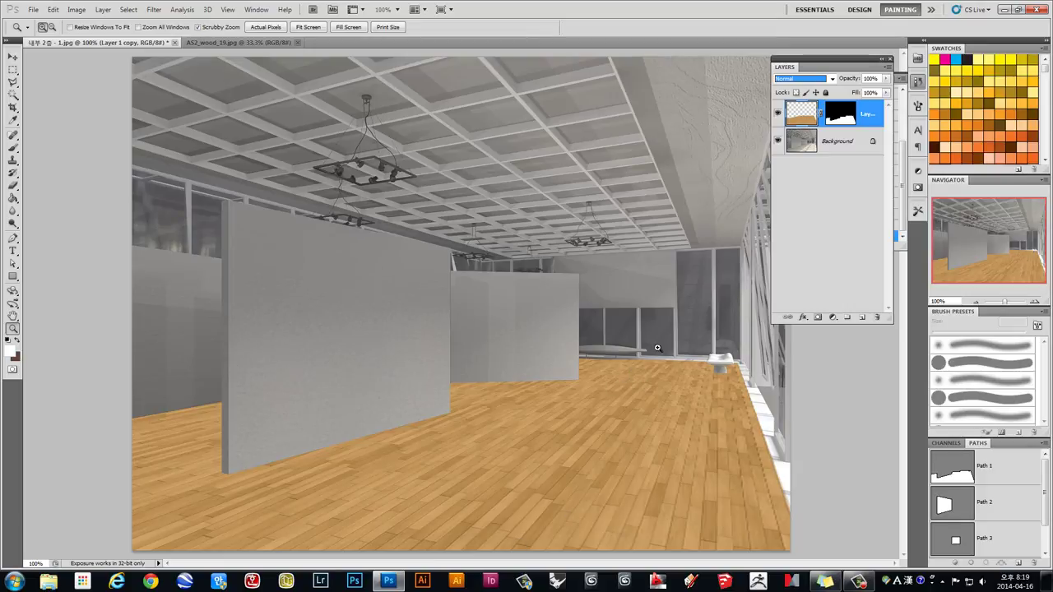
Compare Multiply, Screen and Overlay blending, settling on Multiply for the floor layer
click(793, 83)
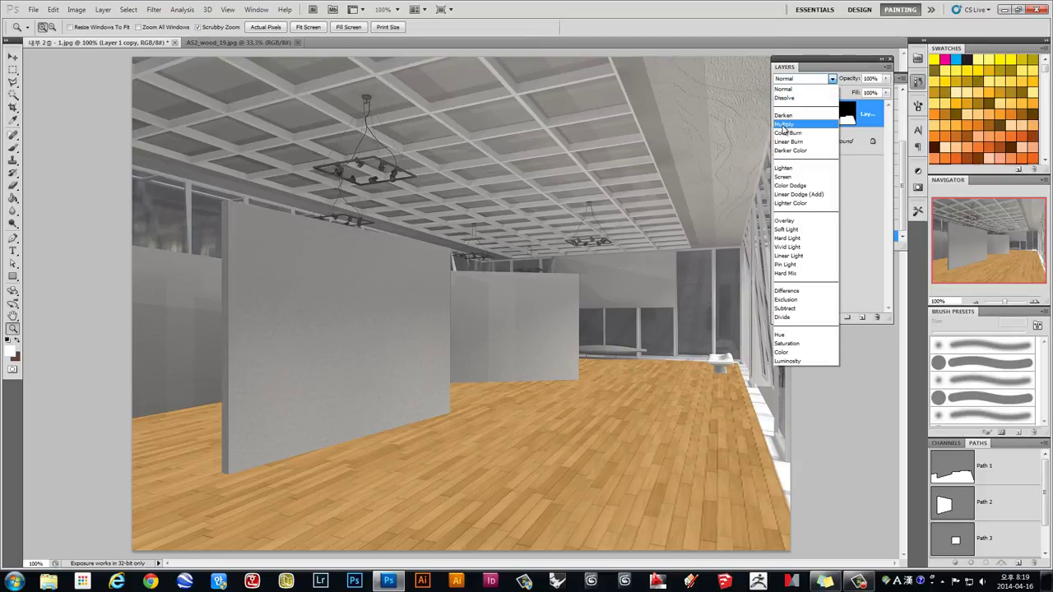
click(786, 125)
click(795, 80)
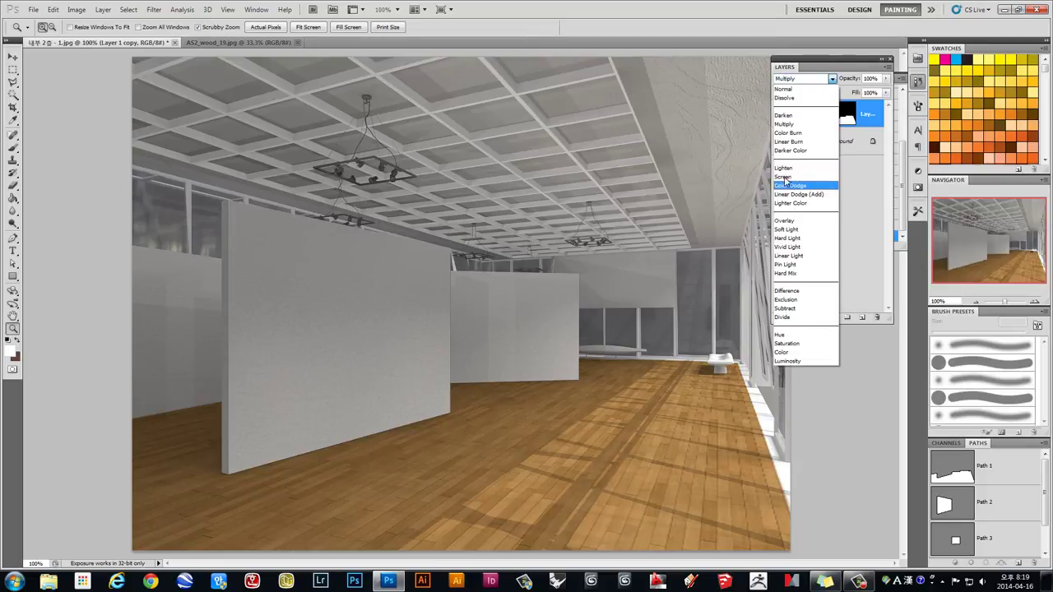
click(785, 178)
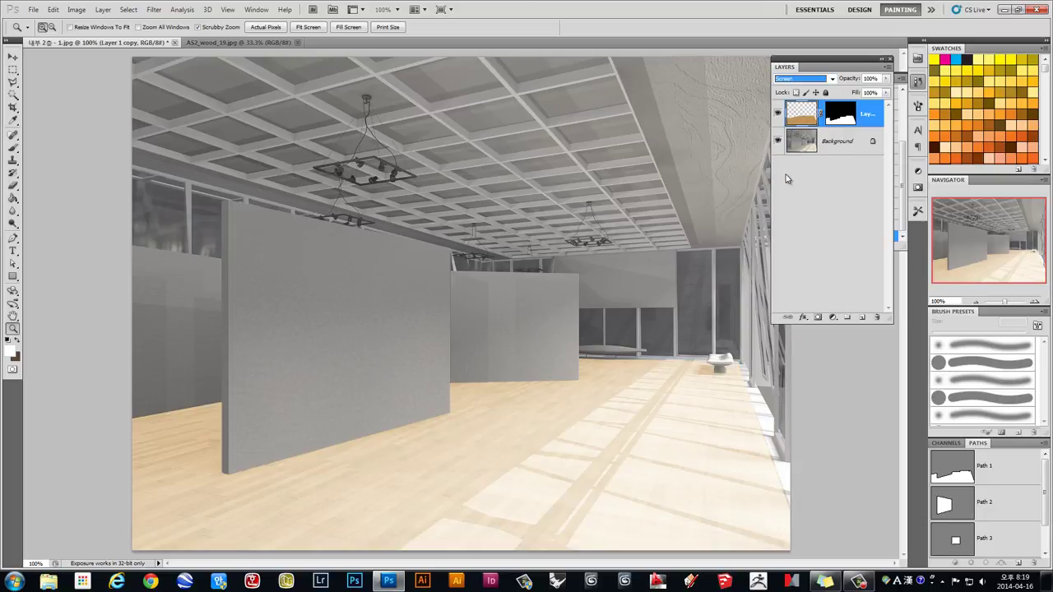
click(811, 80)
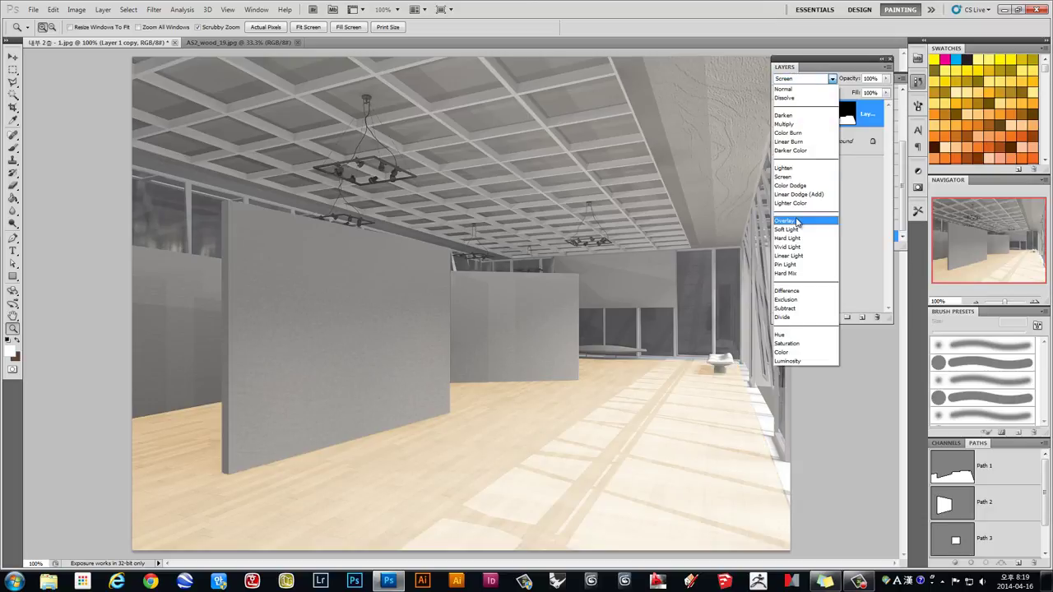
click(796, 222)
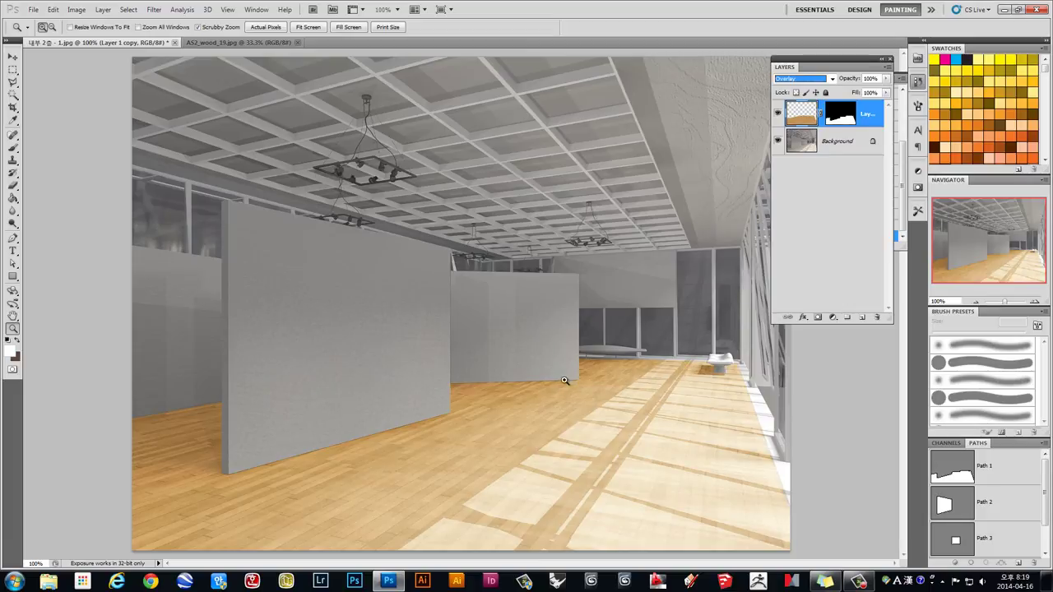
click(795, 79)
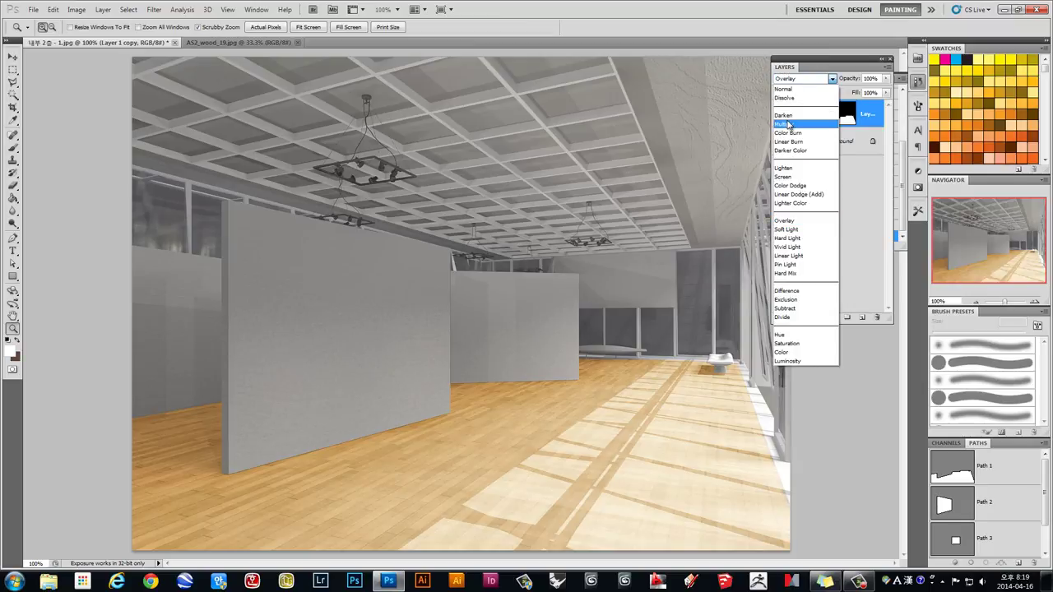
click(792, 112)
click(12, 56)
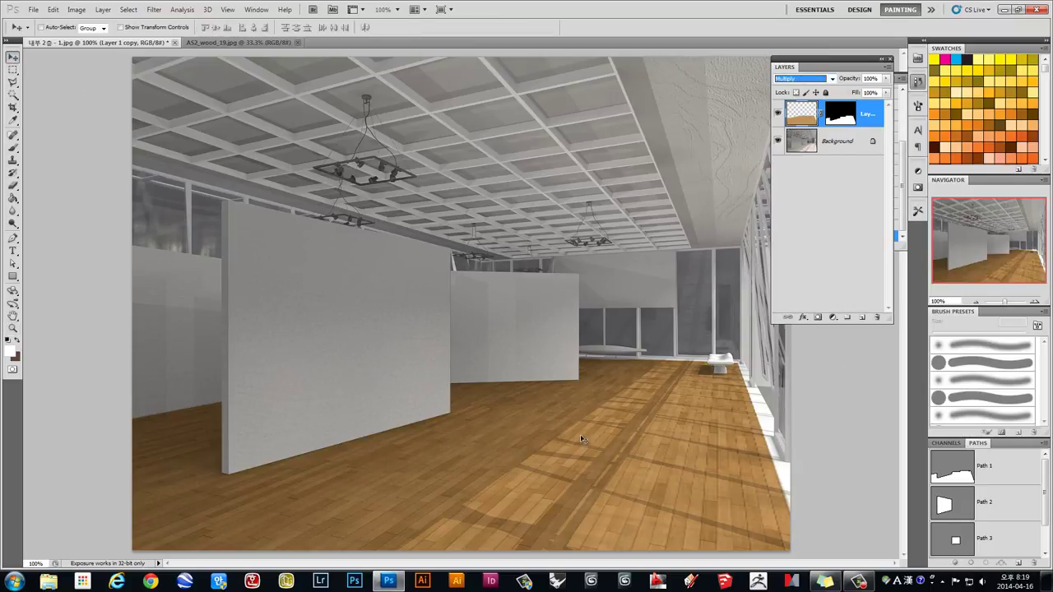
click(528, 422)
click(76, 10)
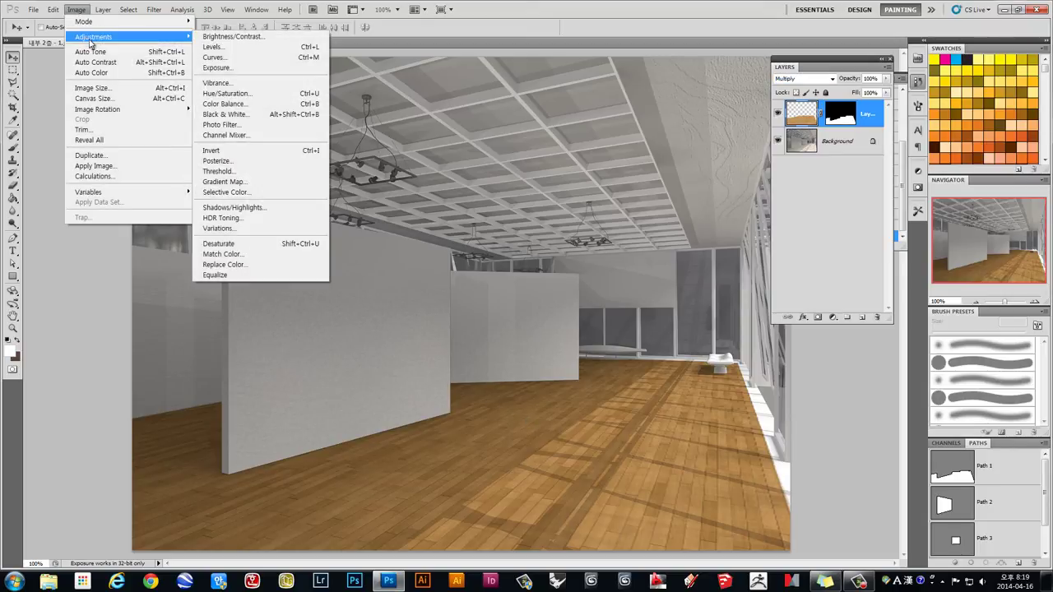
mouse_move(93, 37)
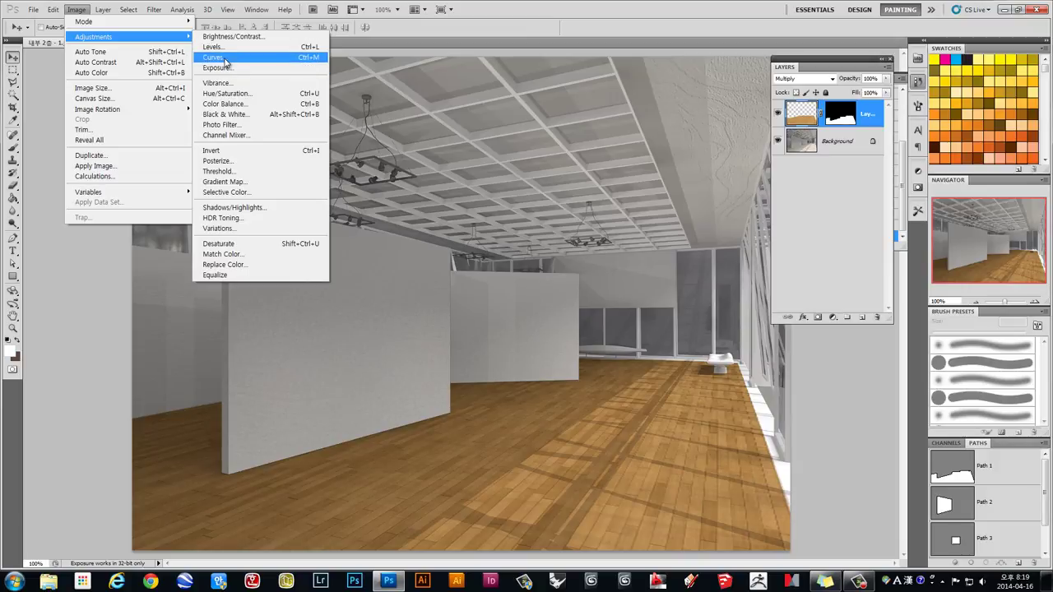
click(216, 57)
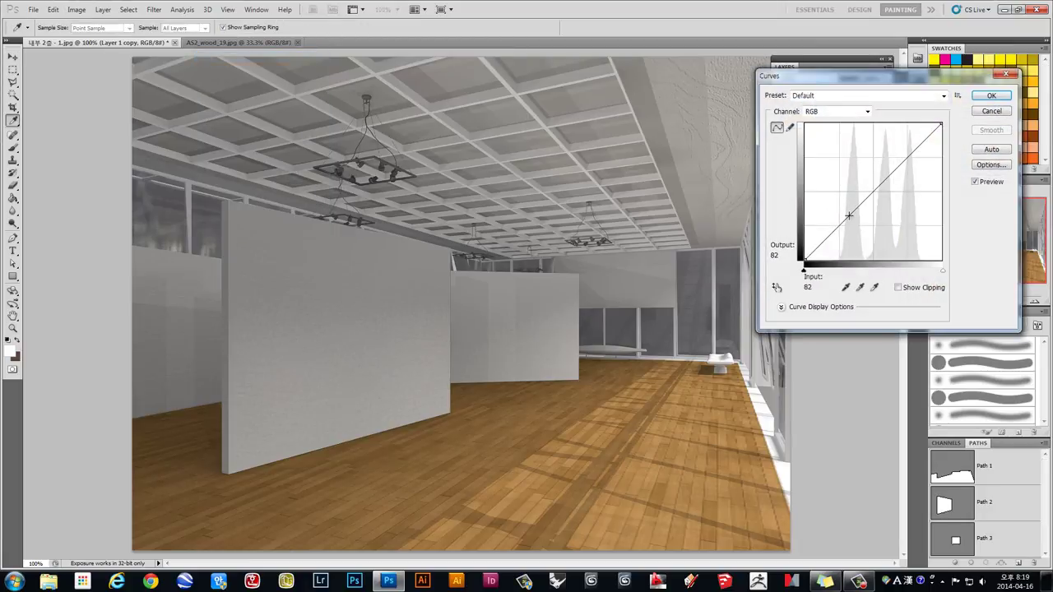
drag(849, 216, 838, 196)
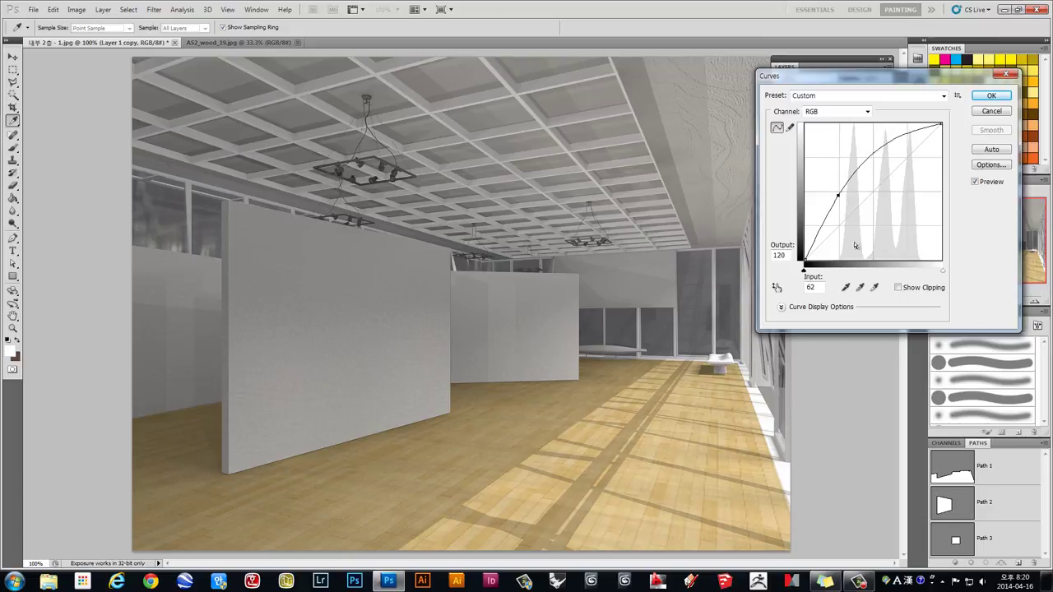
drag(899, 138, 920, 143)
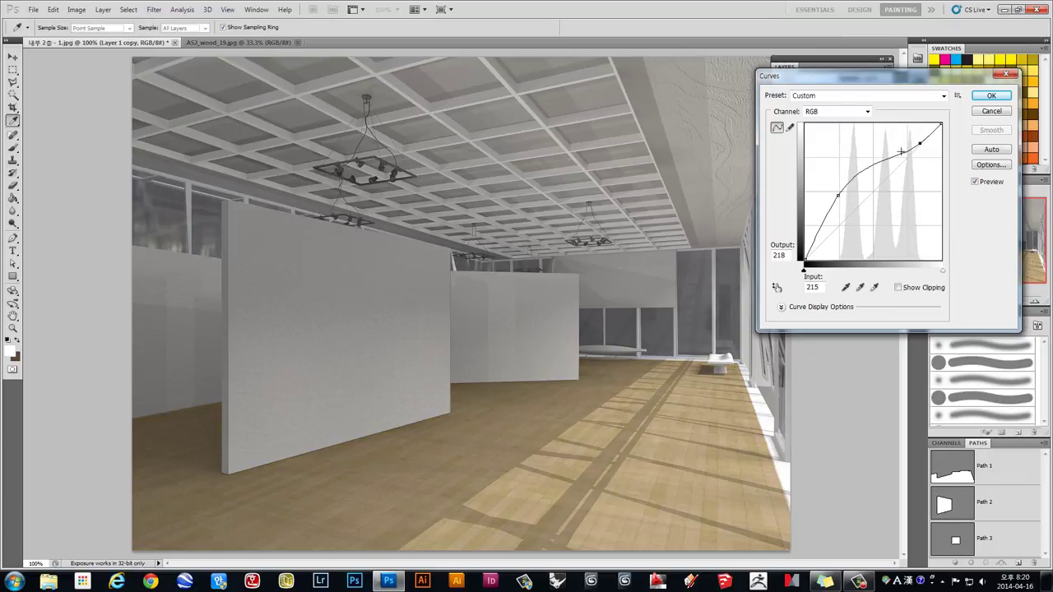
drag(841, 196, 859, 217)
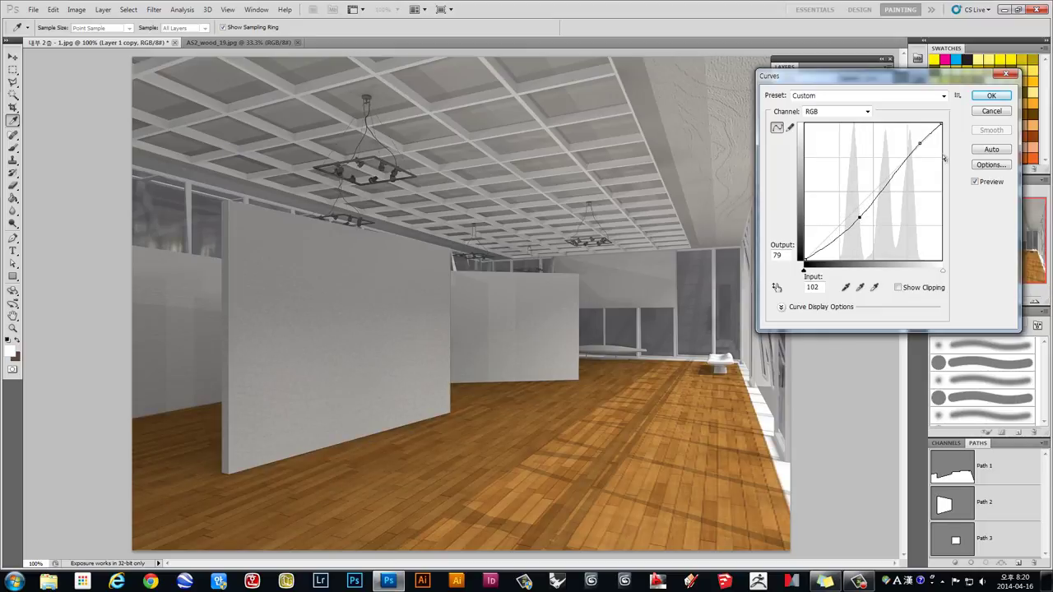
mouse_move(918, 146)
mouse_down()
mouse_move(898, 147)
mouse_move(918, 141)
mouse_move(910, 137)
mouse_up()
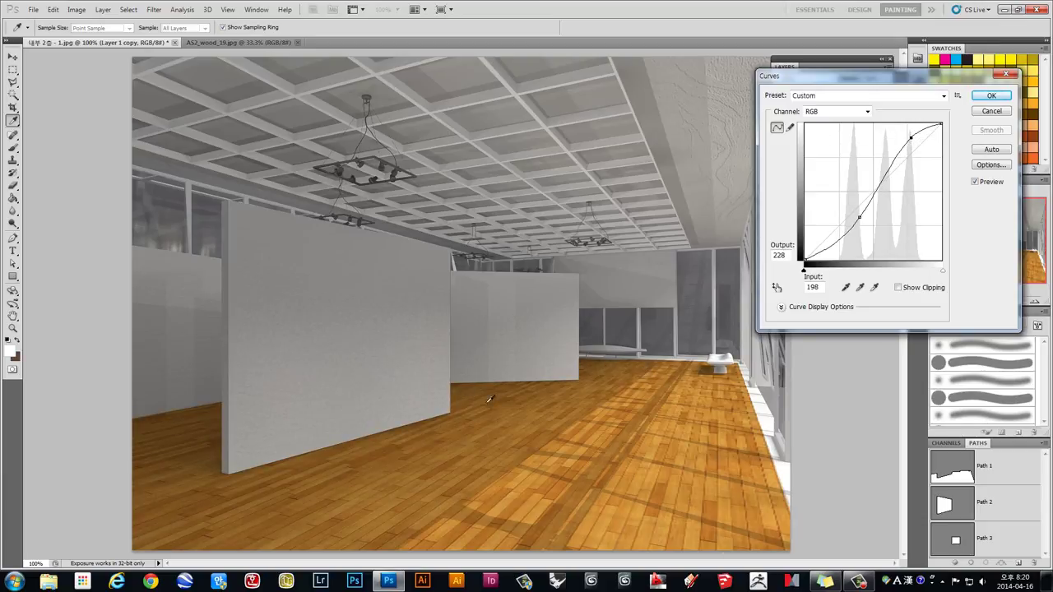
click(992, 111)
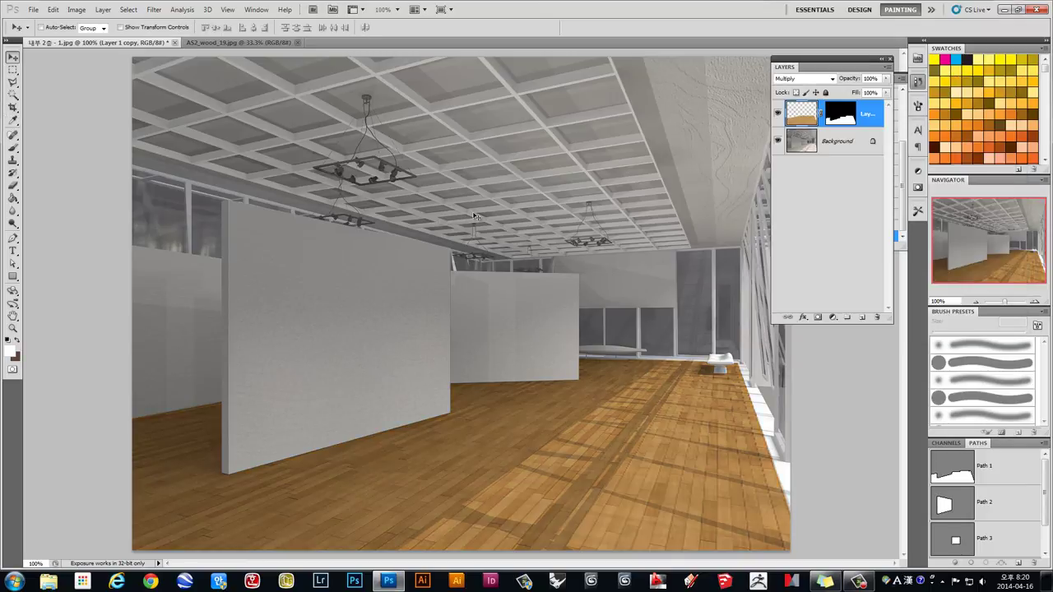
click(75, 9)
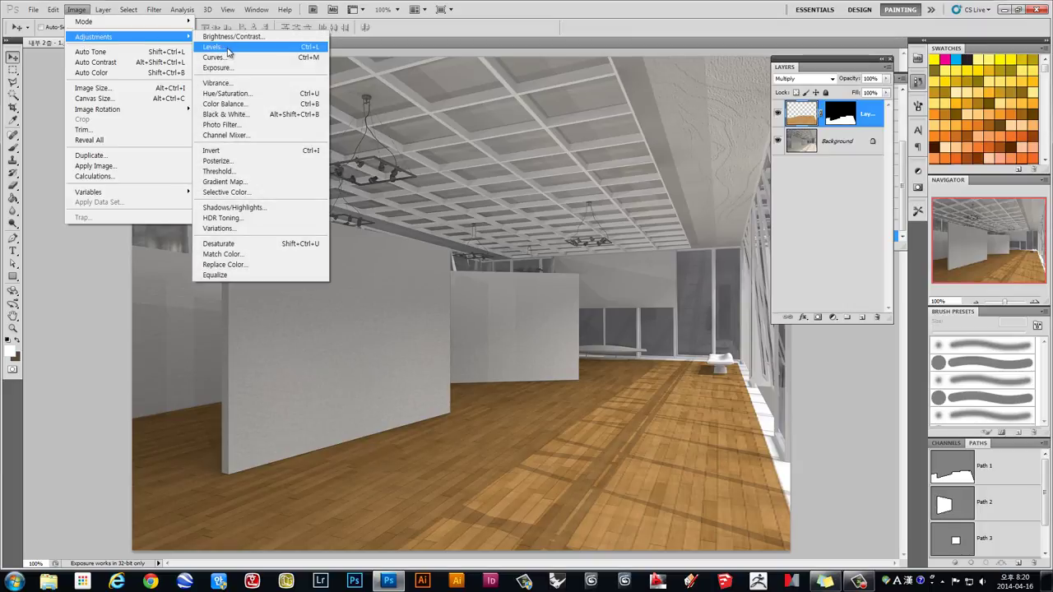
click(229, 52)
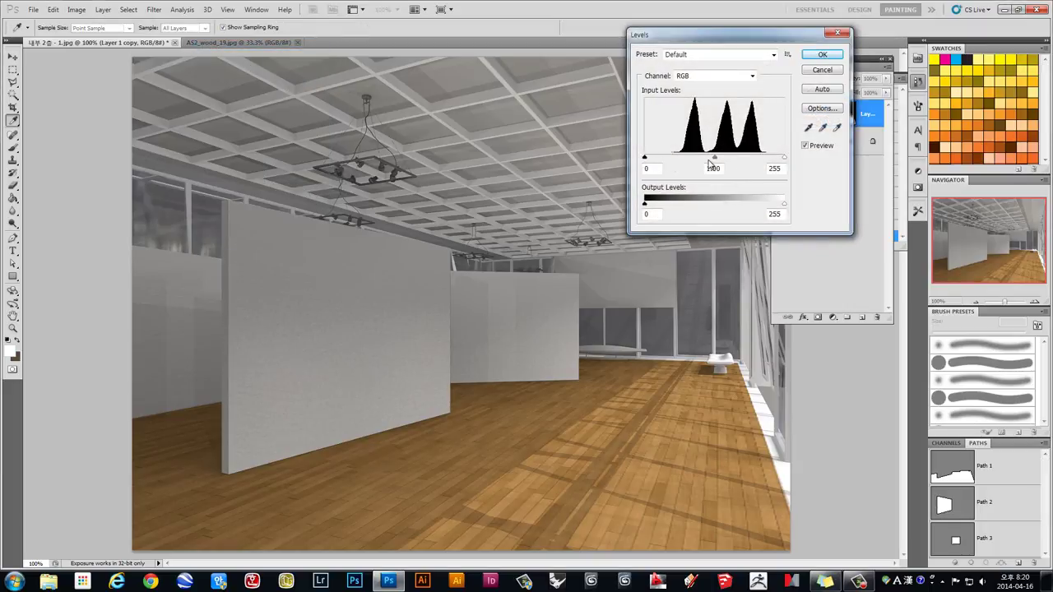
mouse_move(714, 160)
mouse_down()
mouse_move(689, 162)
mouse_move(751, 166)
mouse_up()
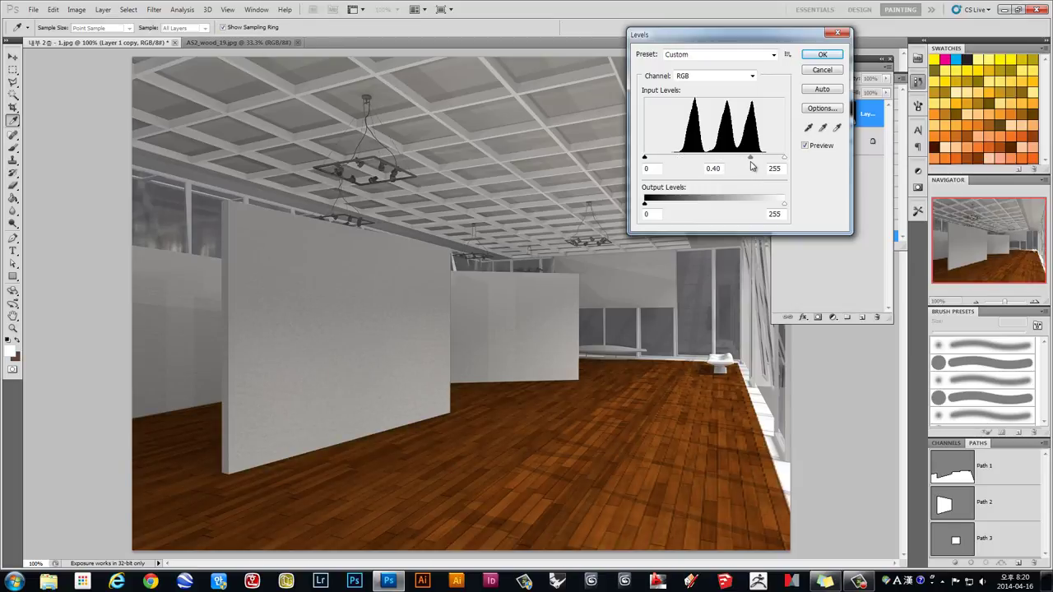
mouse_move(750, 166)
mouse_down()
mouse_move(652, 160)
mouse_move(693, 159)
mouse_up()
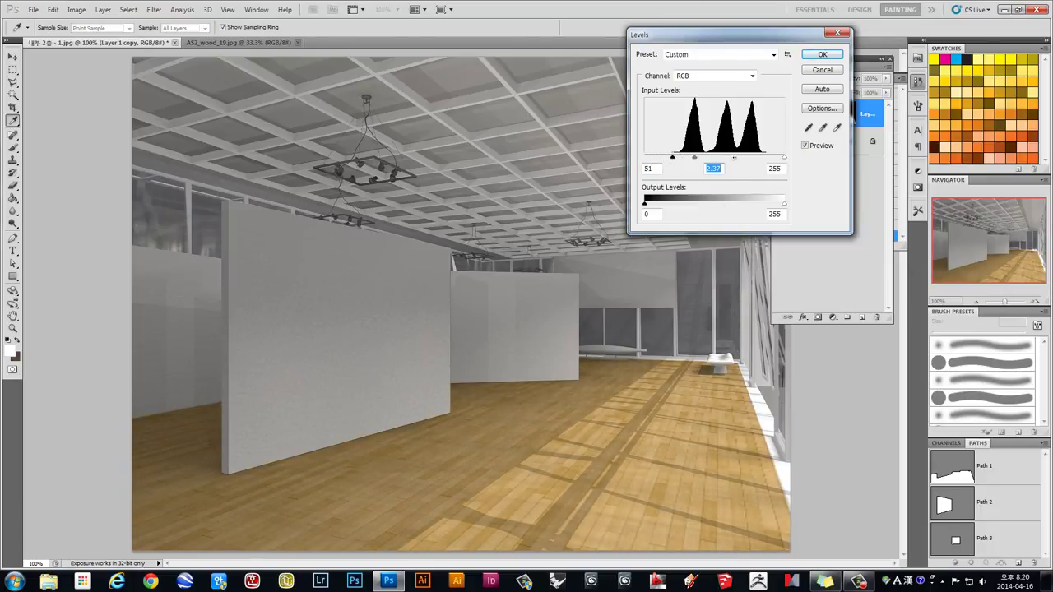
click(823, 70)
key(v)
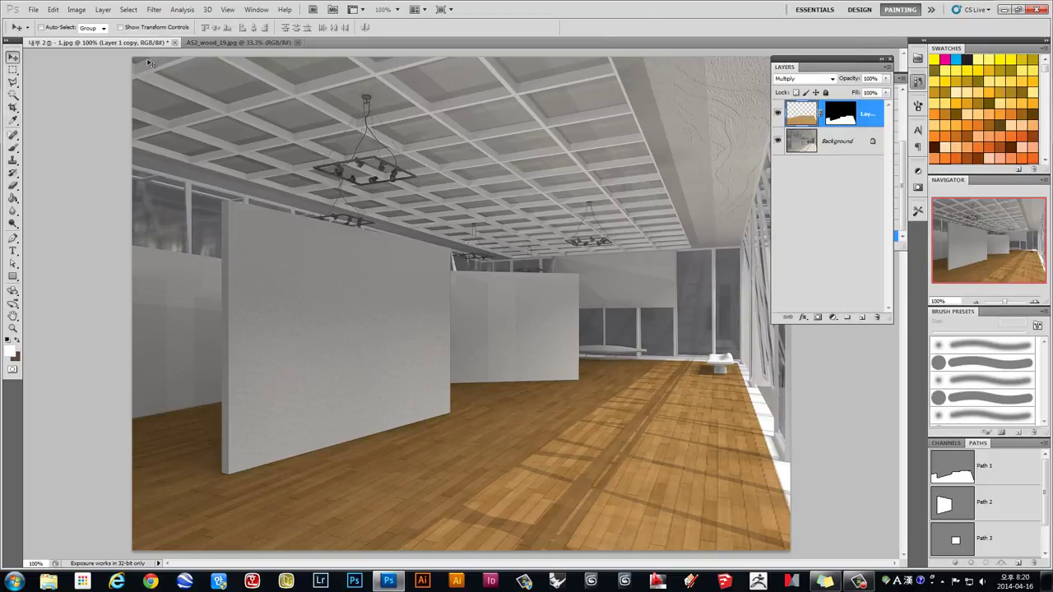
click(72, 11)
mouse_move(93, 37)
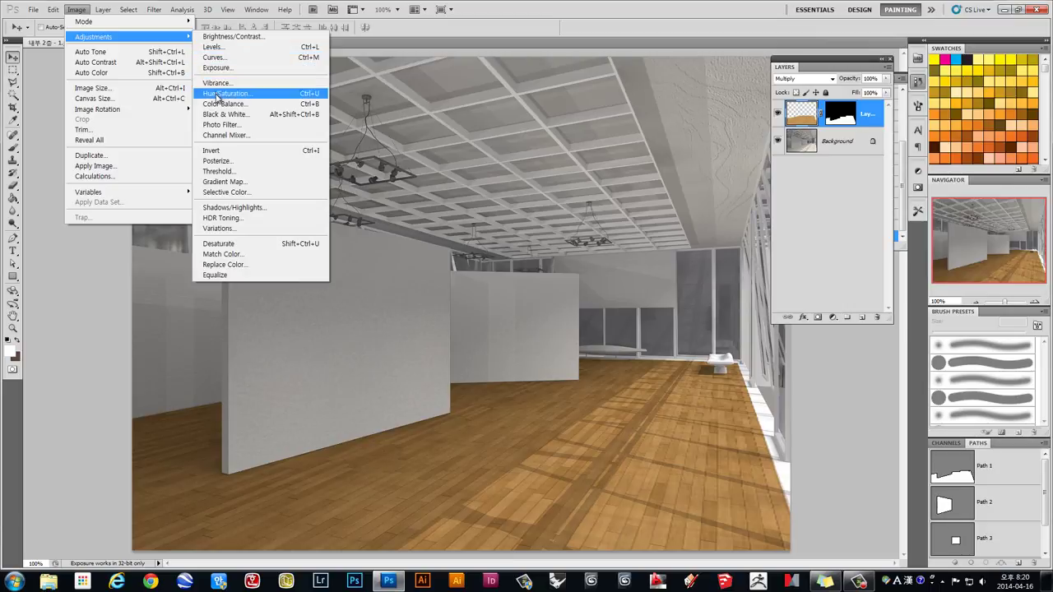
click(224, 95)
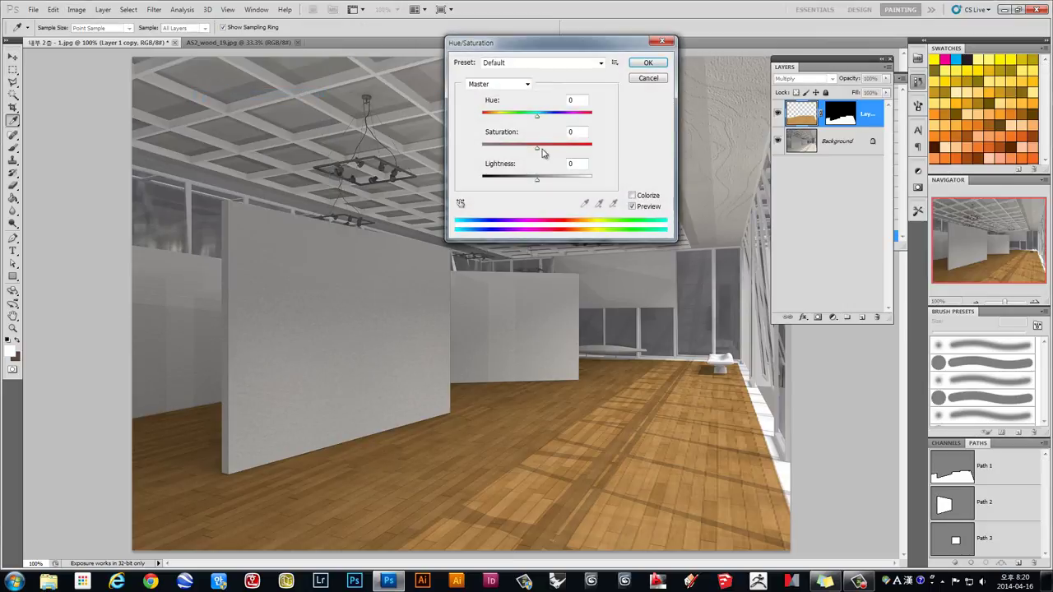
mouse_move(539, 152)
mouse_down()
mouse_move(469, 153)
mouse_move(535, 152)
mouse_up()
mouse_move(537, 115)
mouse_down()
mouse_move(549, 123)
mouse_move(538, 134)
mouse_move(546, 128)
mouse_up()
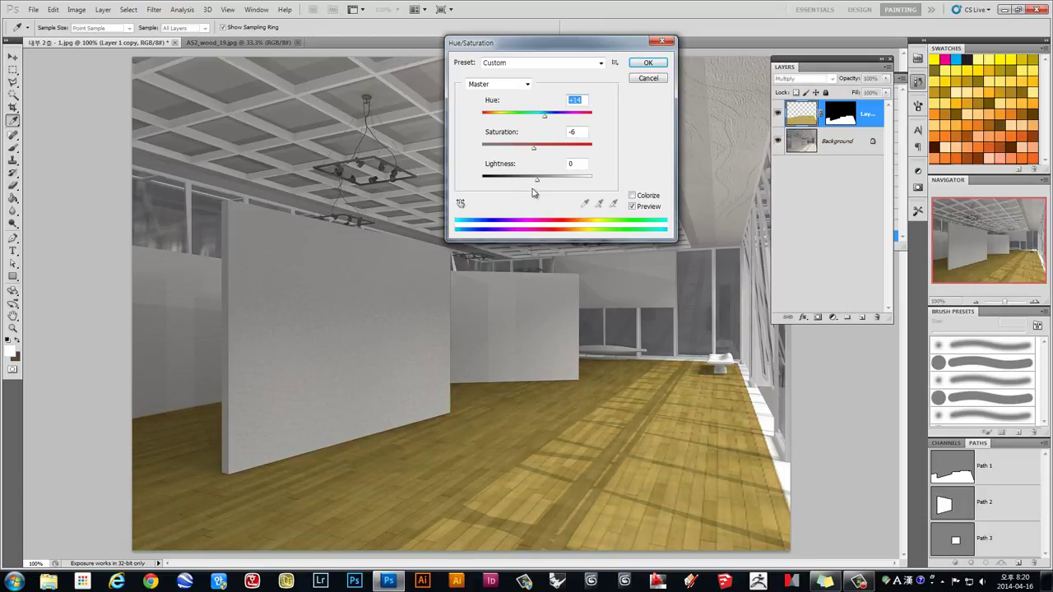
drag(536, 180, 556, 182)
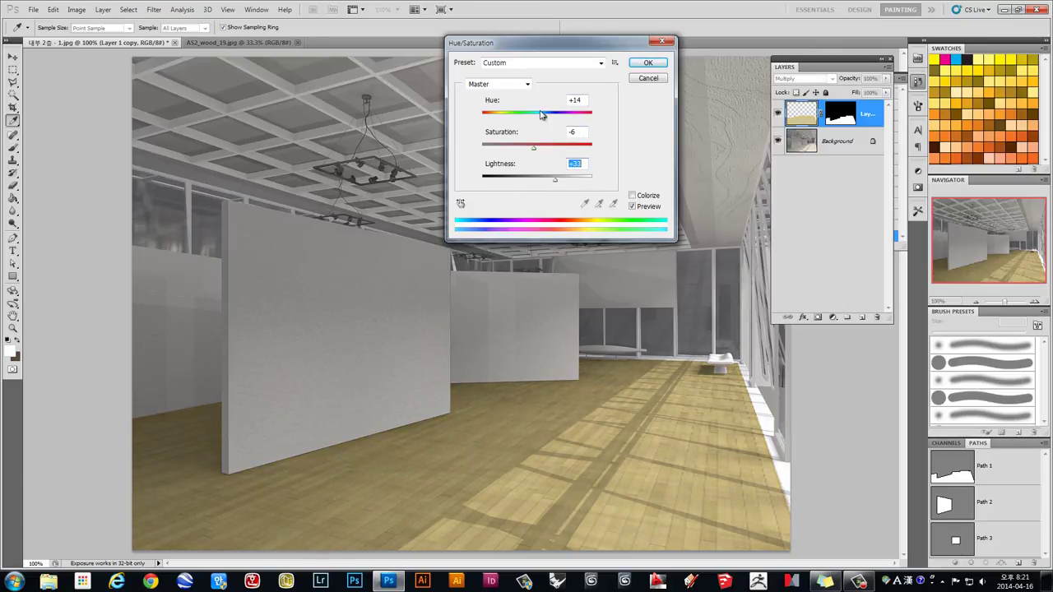
drag(543, 119, 531, 152)
click(532, 150)
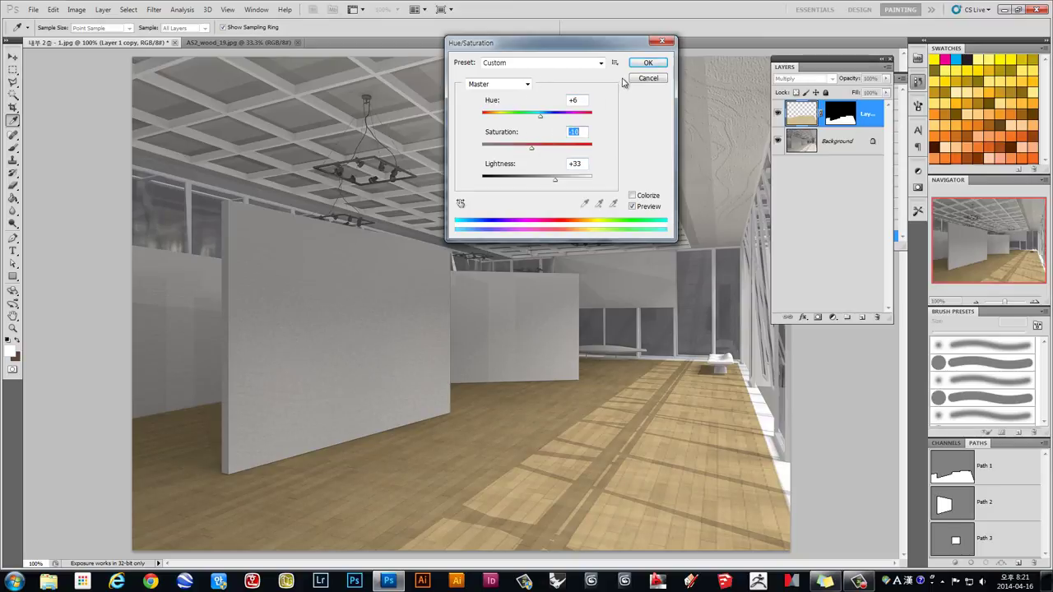
click(647, 79)
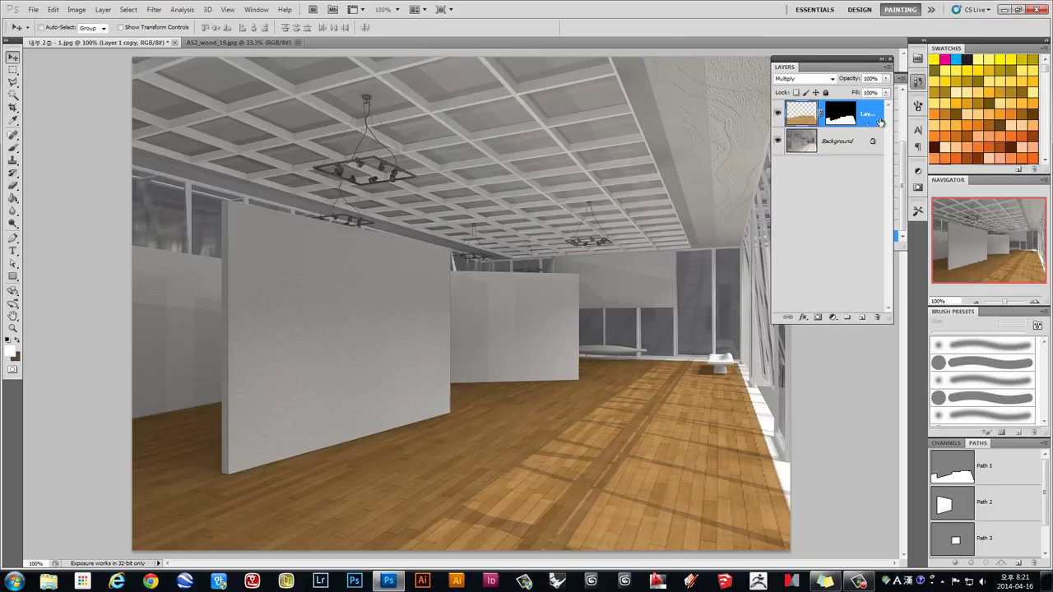
Switch the wood floor layer's blend mode from Multiply back to Overlay
click(802, 80)
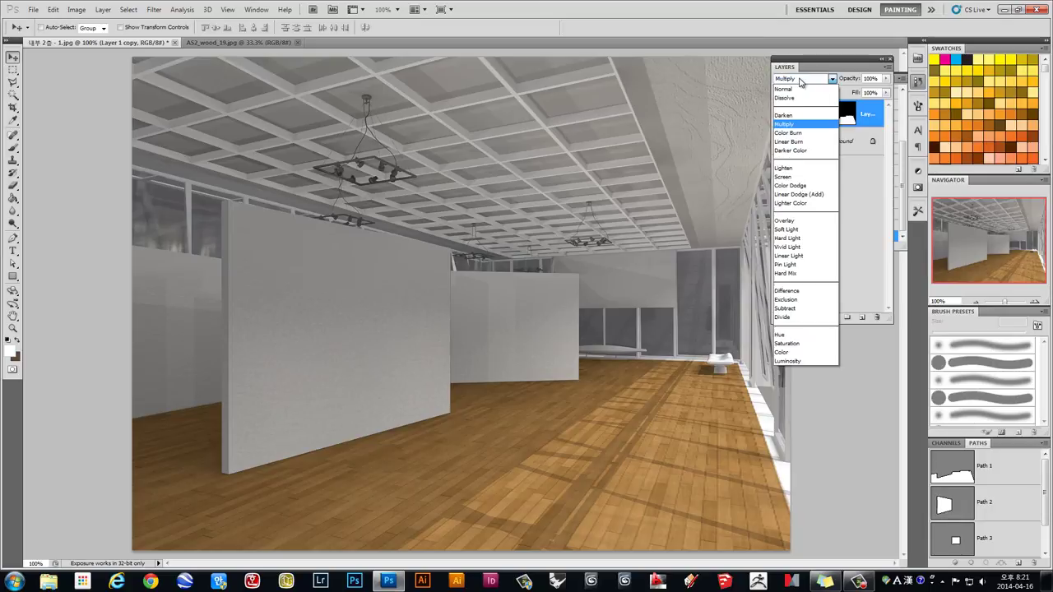
click(785, 222)
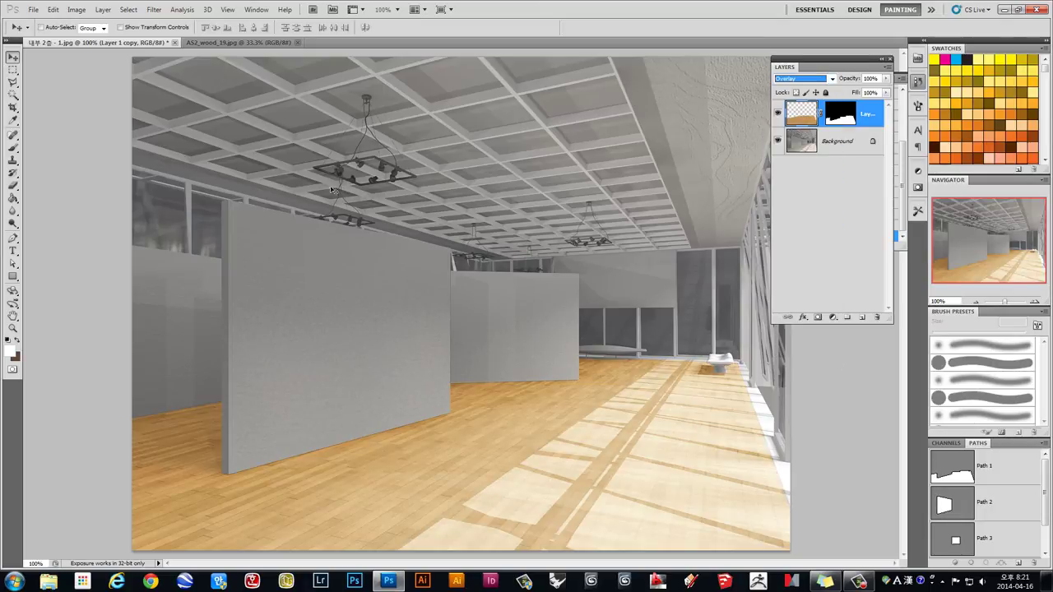
click(386, 318)
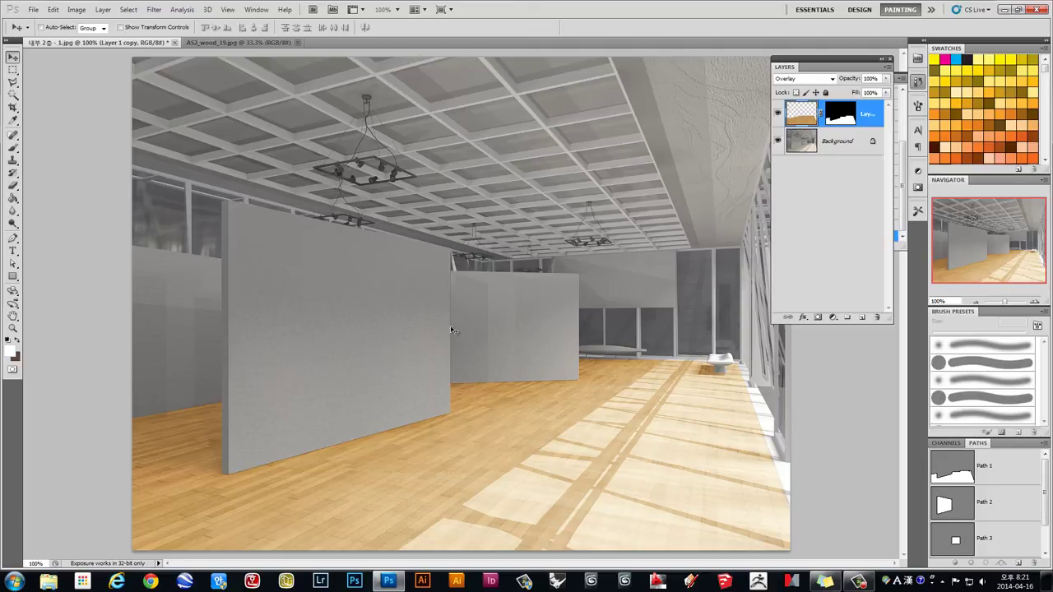
click(75, 9)
mouse_move(93, 37)
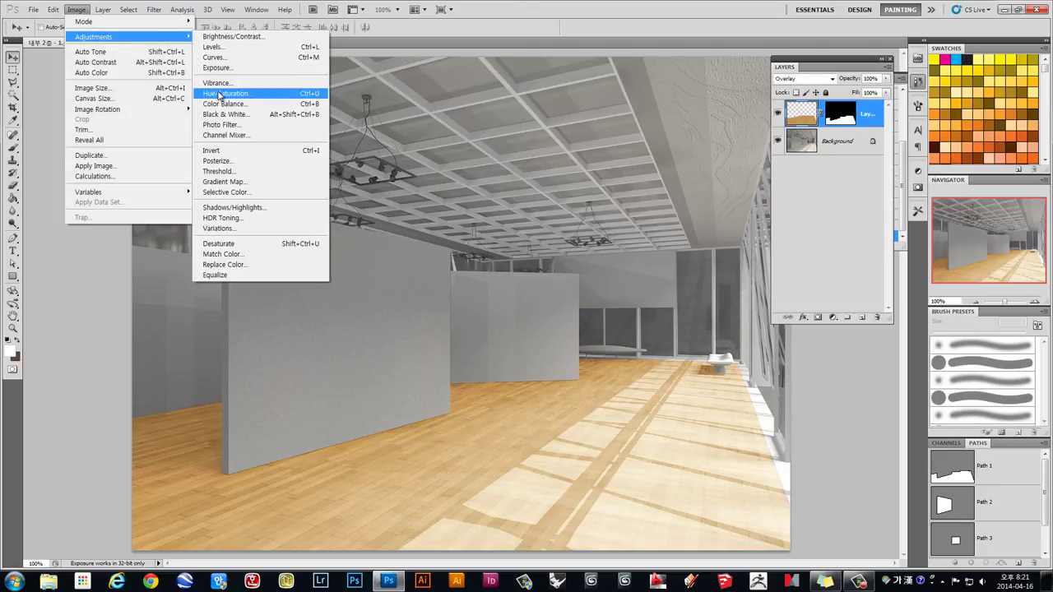
Apply a Curves S-curve with a raised black point to deepen the floor to warmer orange
click(233, 54)
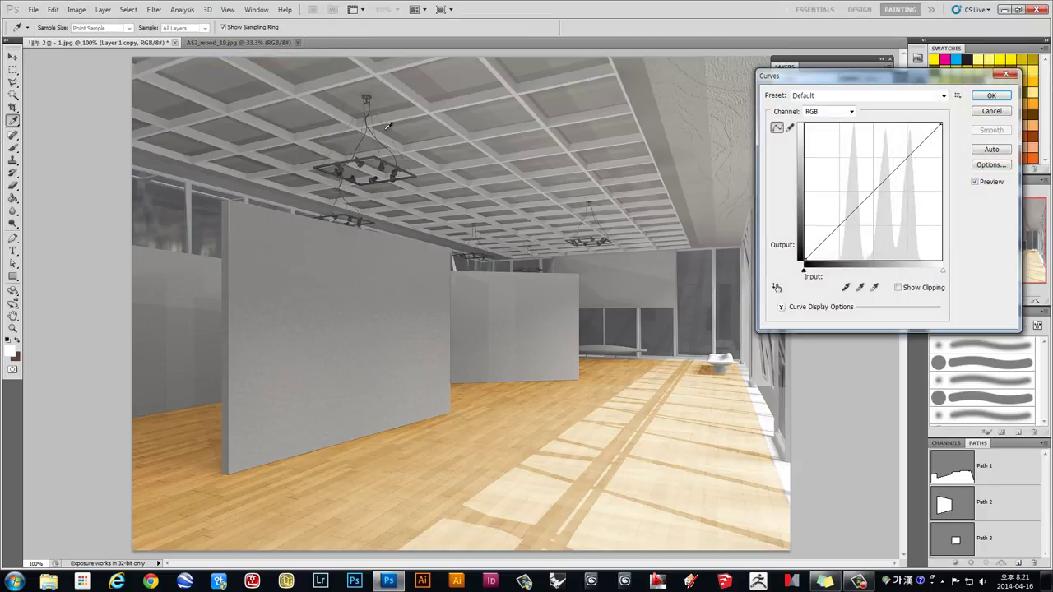
mouse_move(851, 215)
mouse_down()
mouse_move(852, 195)
mouse_move(867, 211)
mouse_up()
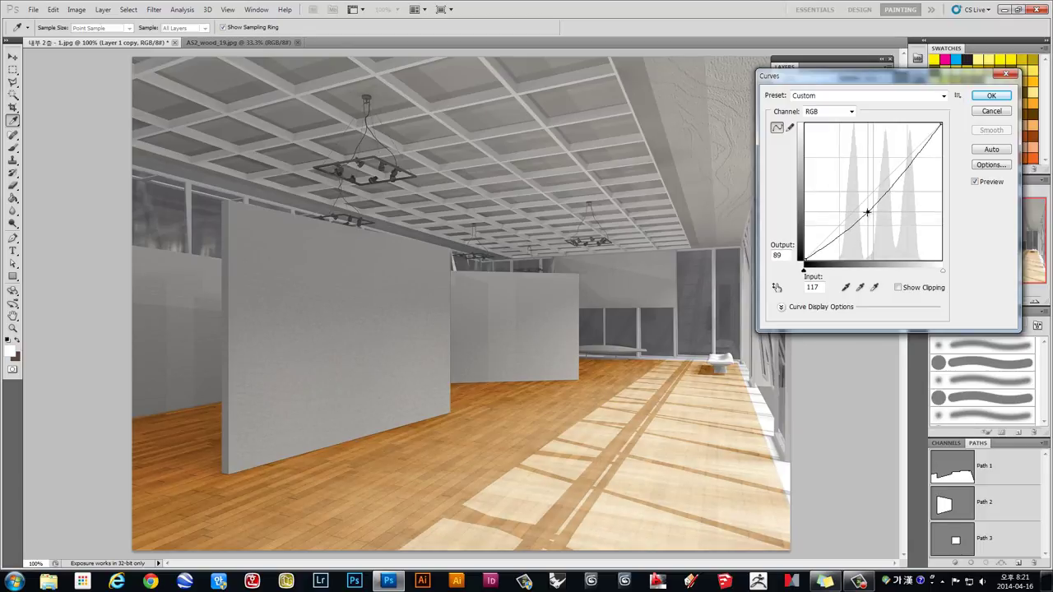
drag(809, 260, 821, 260)
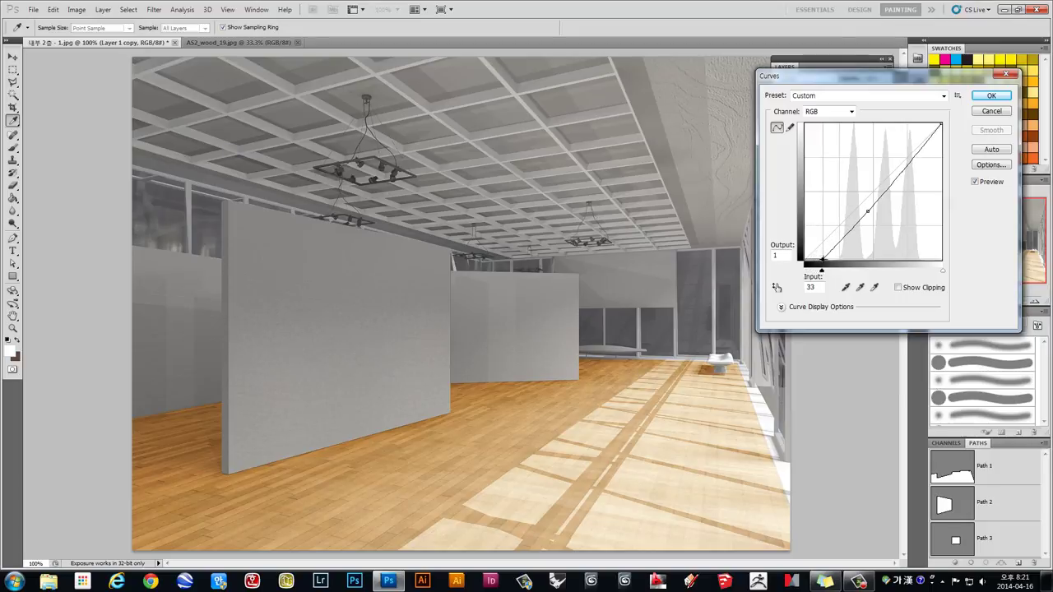
drag(867, 212, 872, 215)
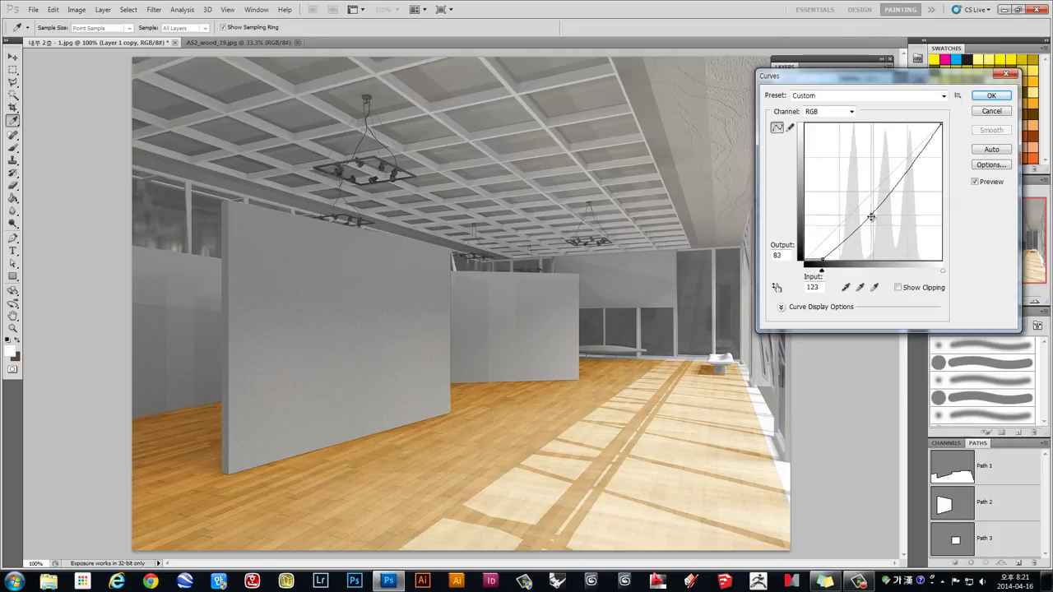
click(914, 152)
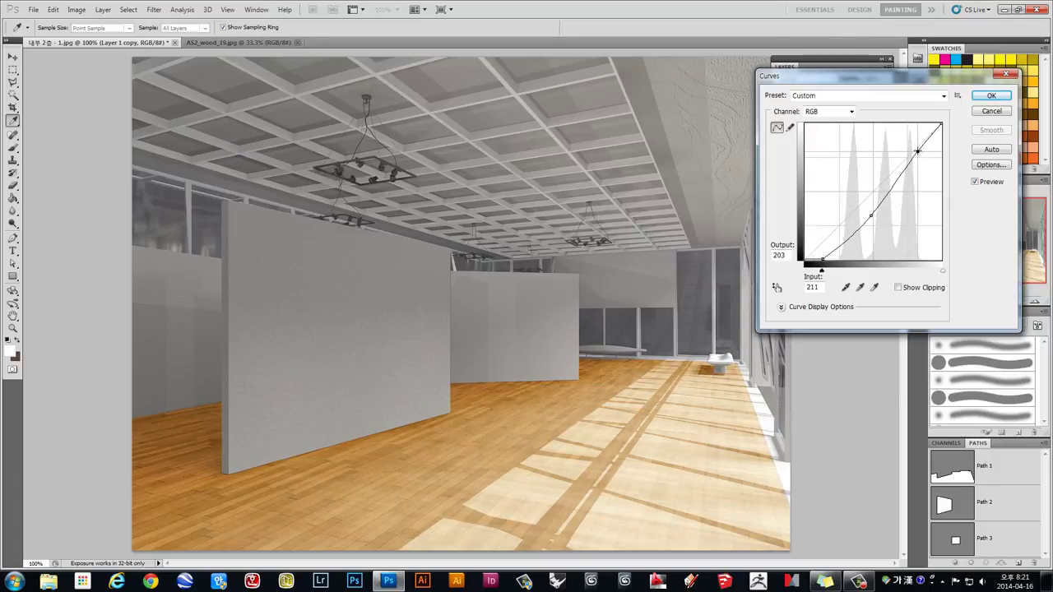
click(992, 96)
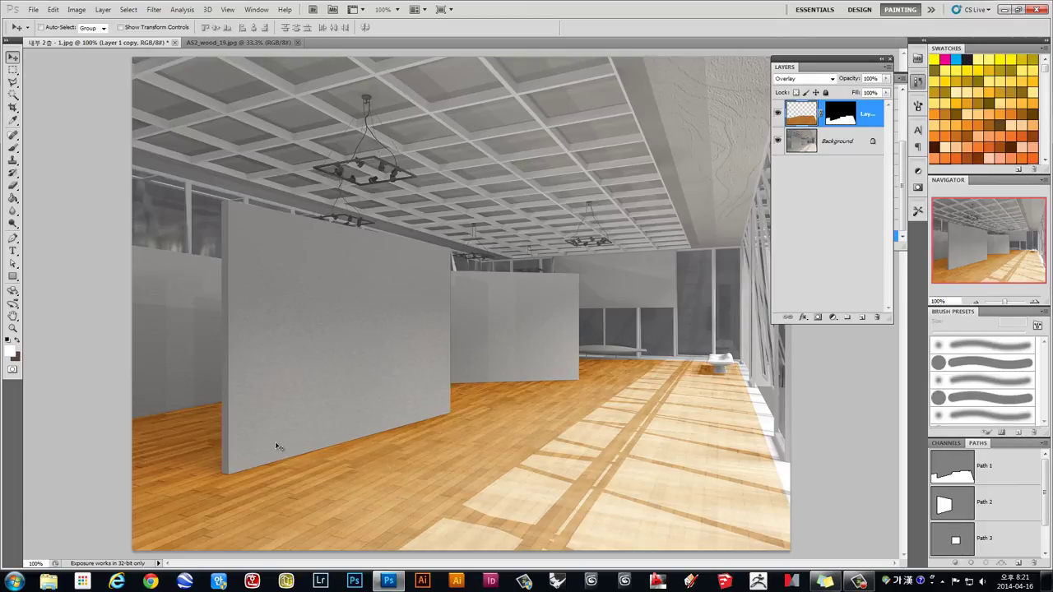
Duplicate the floor layer and blend the copy in Multiply at 25% opacity
drag(813, 118, 861, 317)
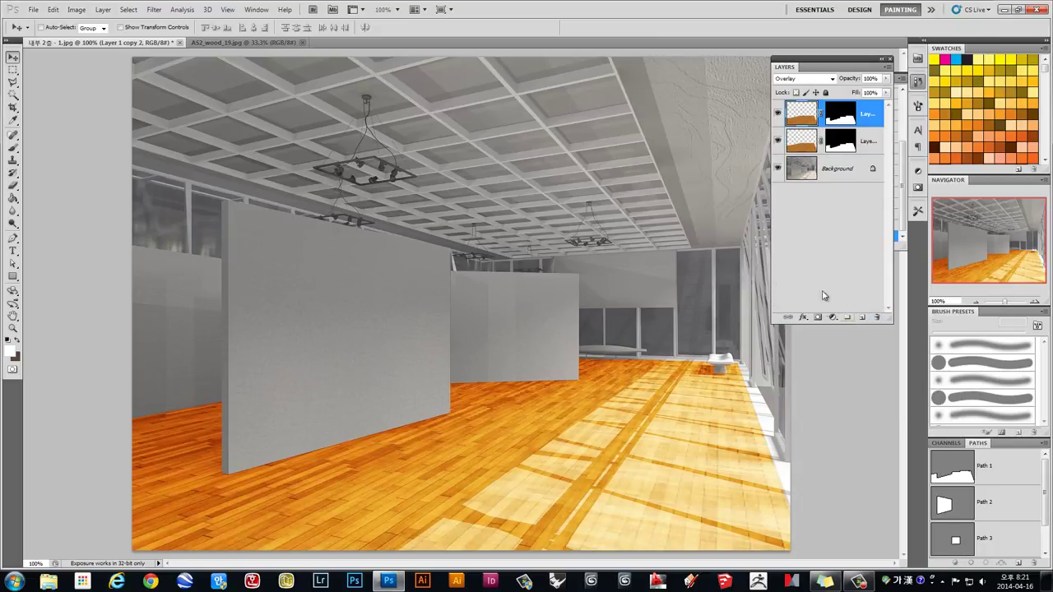
click(800, 81)
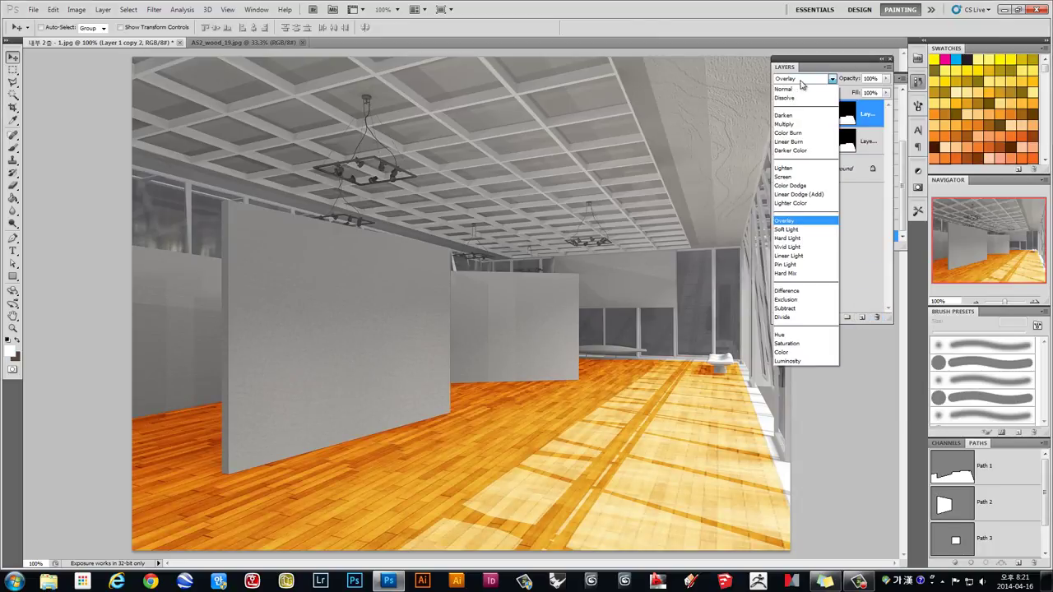
click(786, 123)
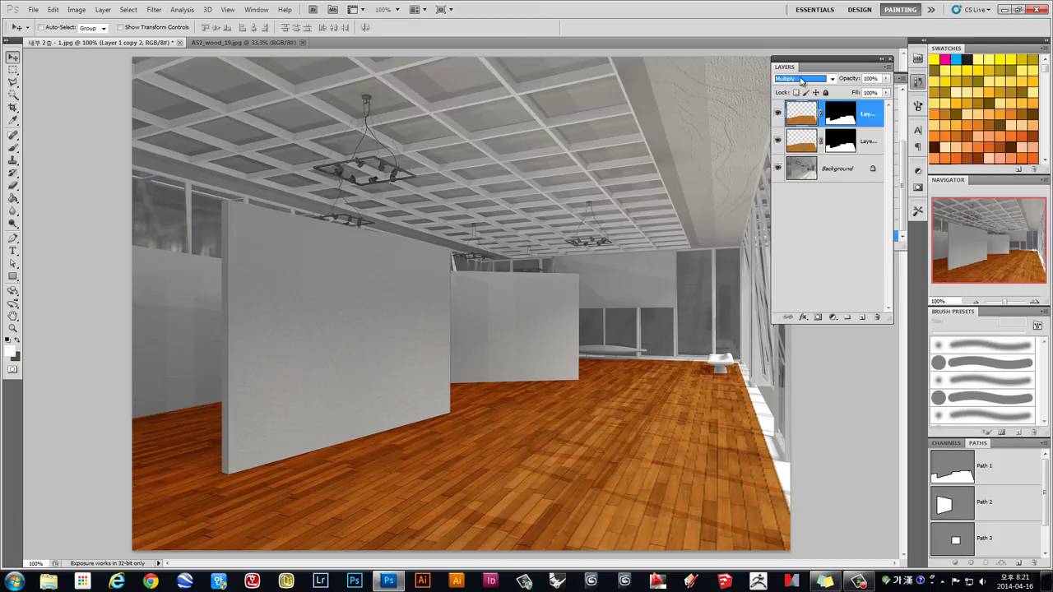
click(886, 78)
drag(884, 91, 845, 91)
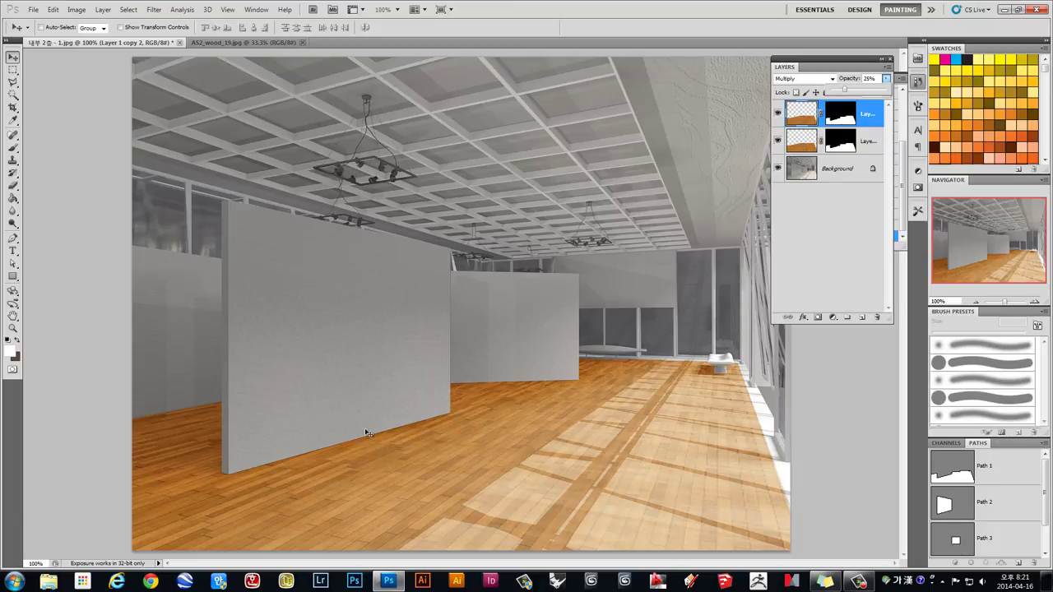
click(442, 307)
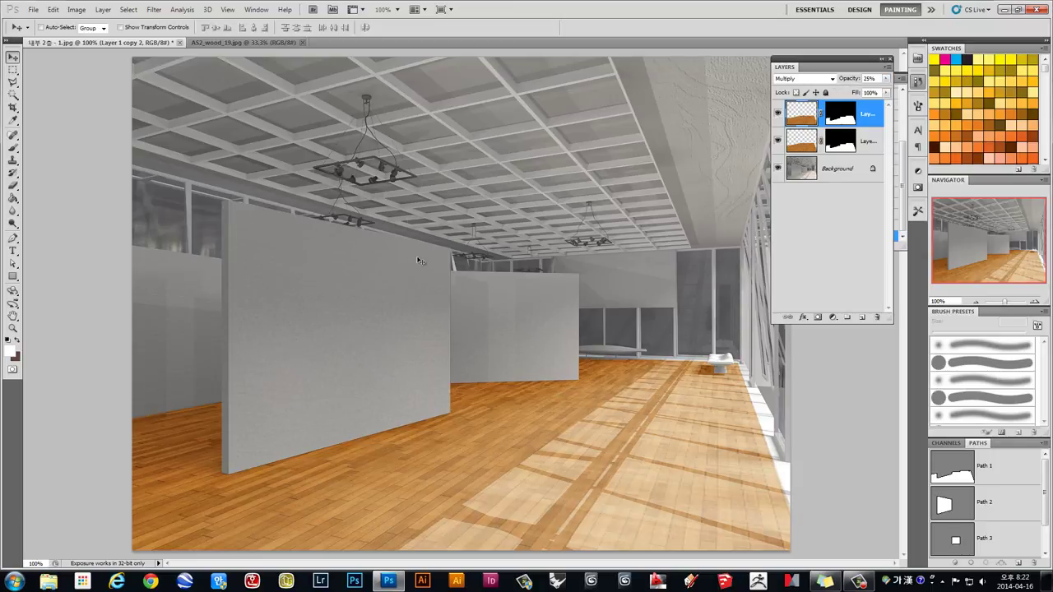
click(847, 268)
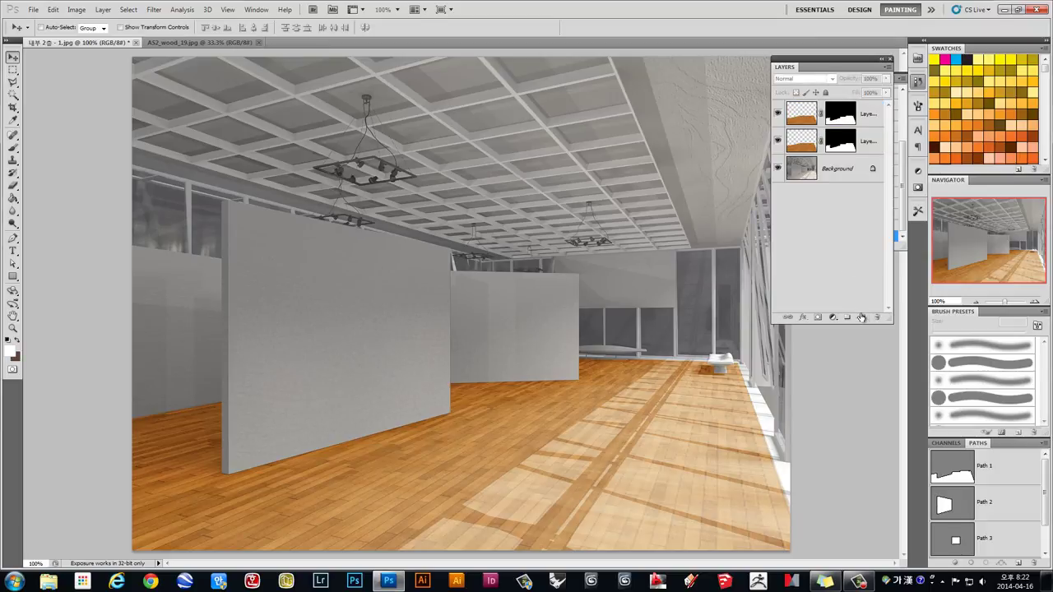
Add a new Layer 1 and set the foreground colour to a yellow swatch
click(862, 316)
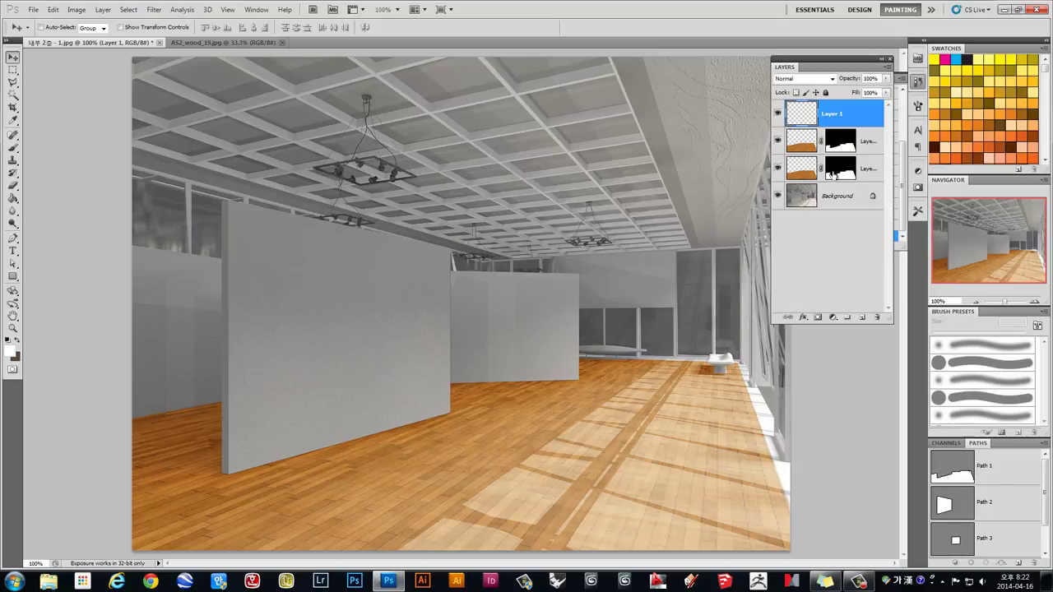
scroll(1048, 483, down, 2)
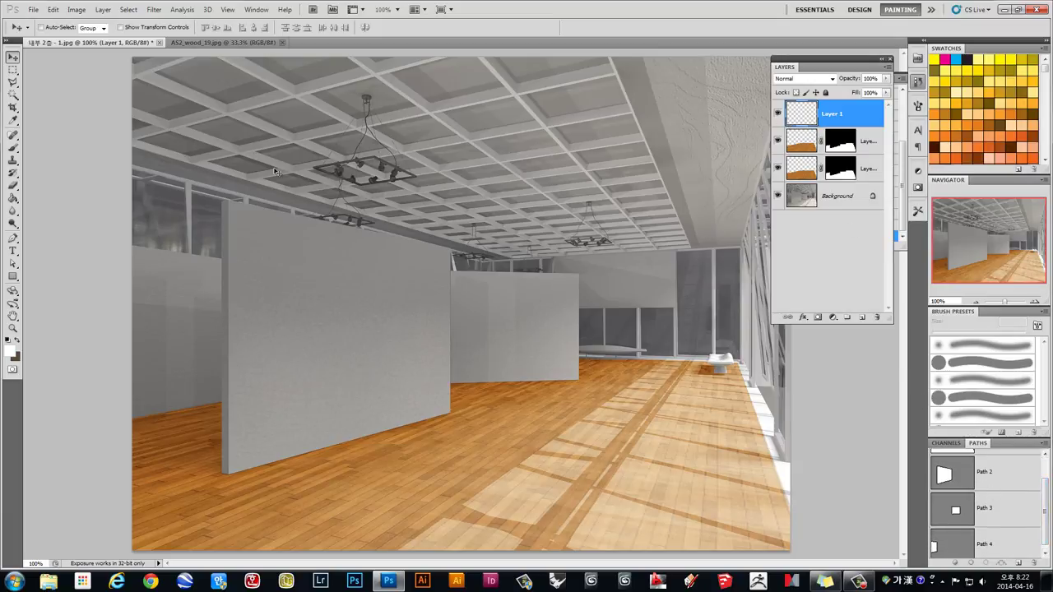
click(12, 352)
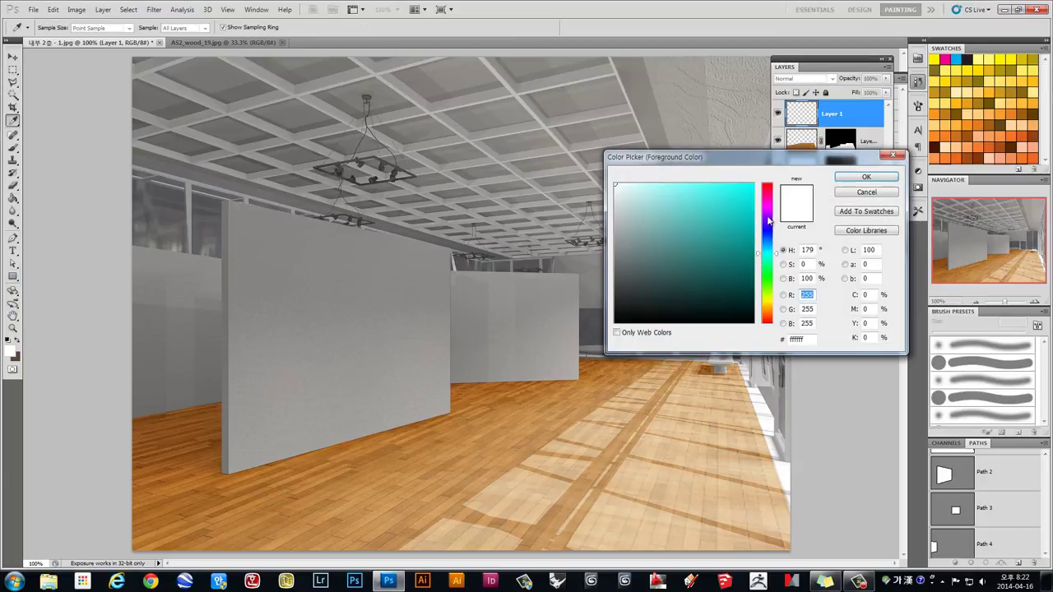
click(866, 192)
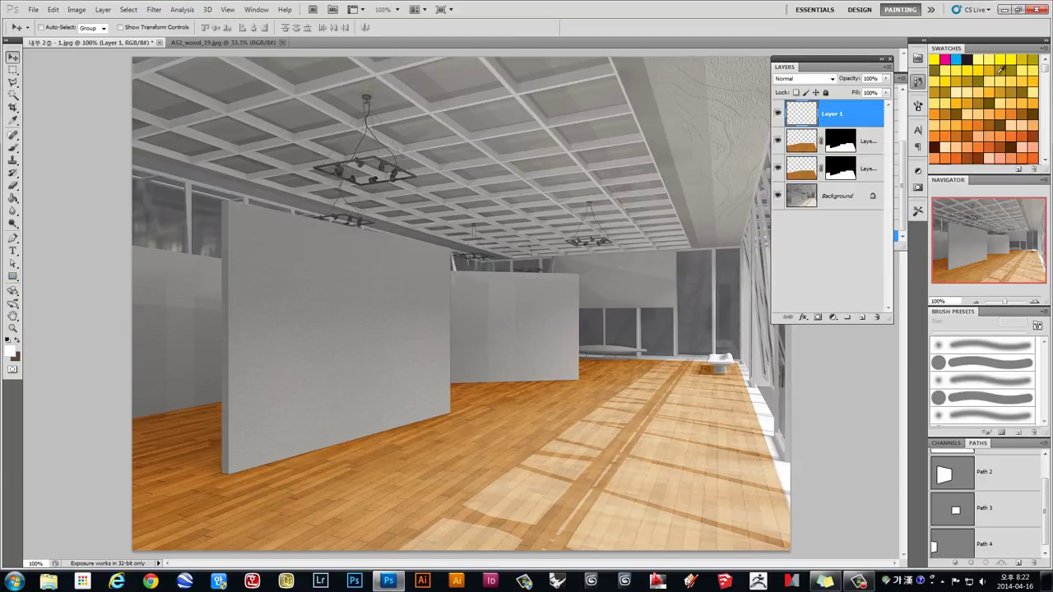
click(990, 72)
double_click(977, 71)
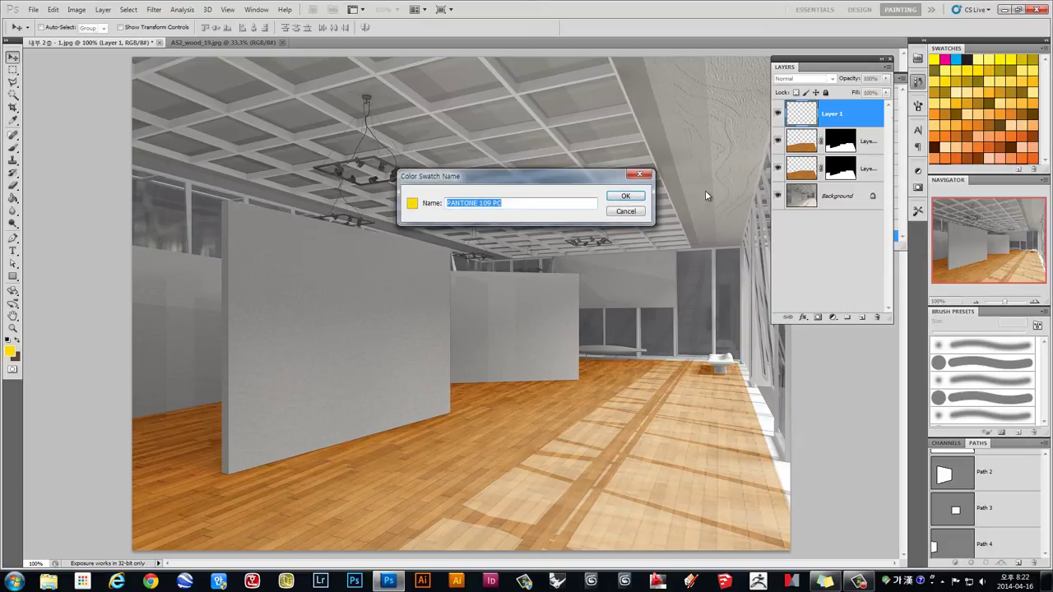
click(632, 212)
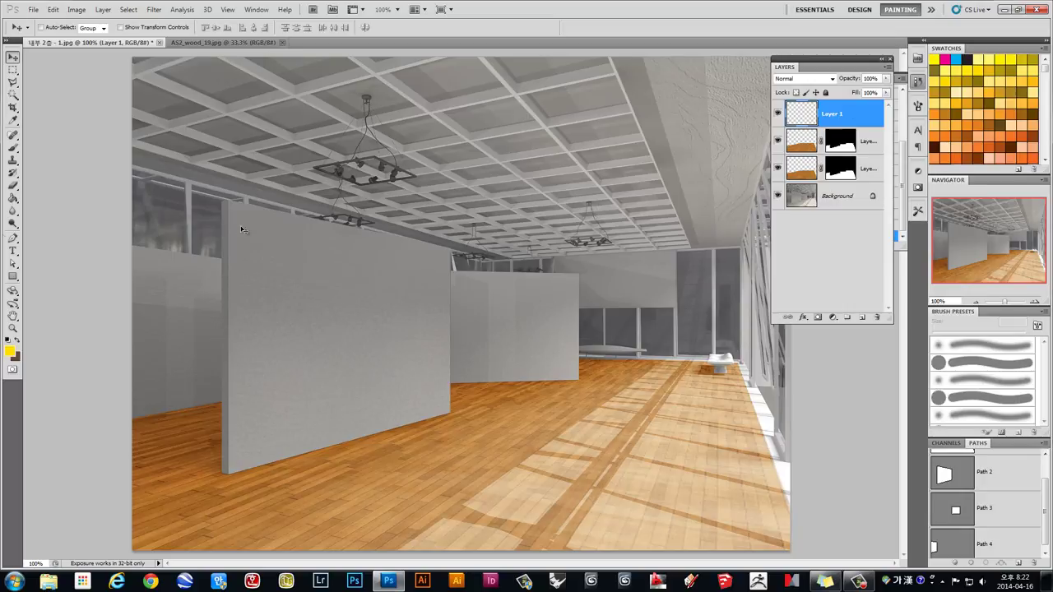
Fill Layer 1 entirely with yellow using the Paint Bucket Tool
click(13, 199)
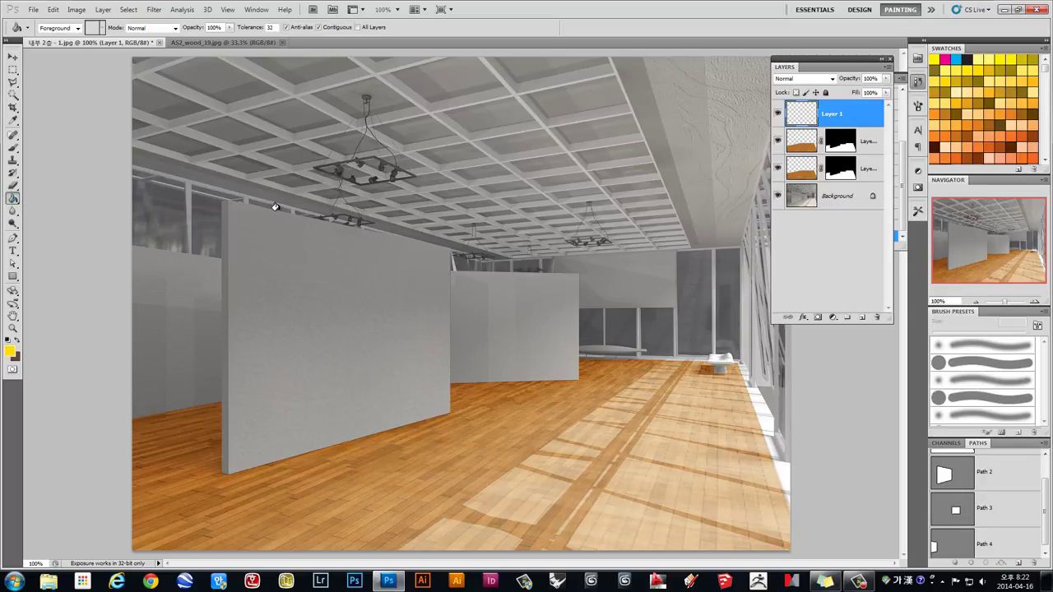
right_click(13, 200)
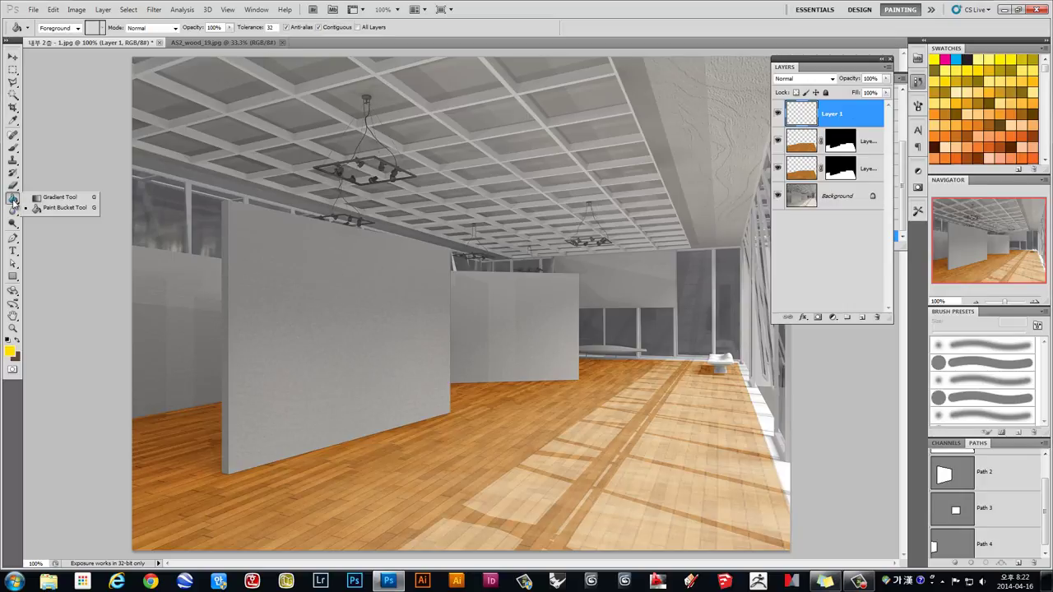
click(41, 207)
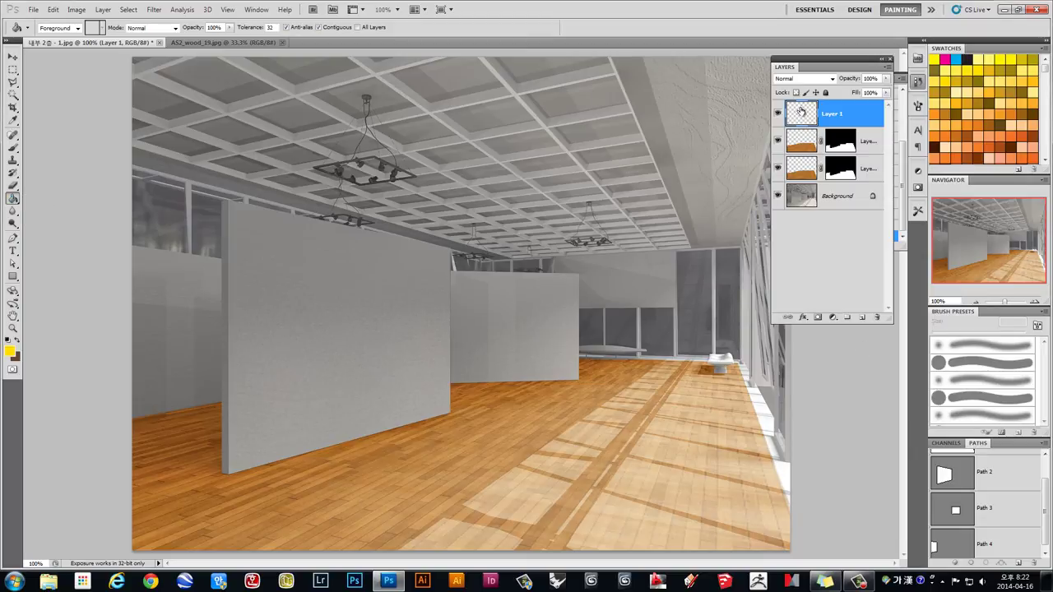
click(357, 223)
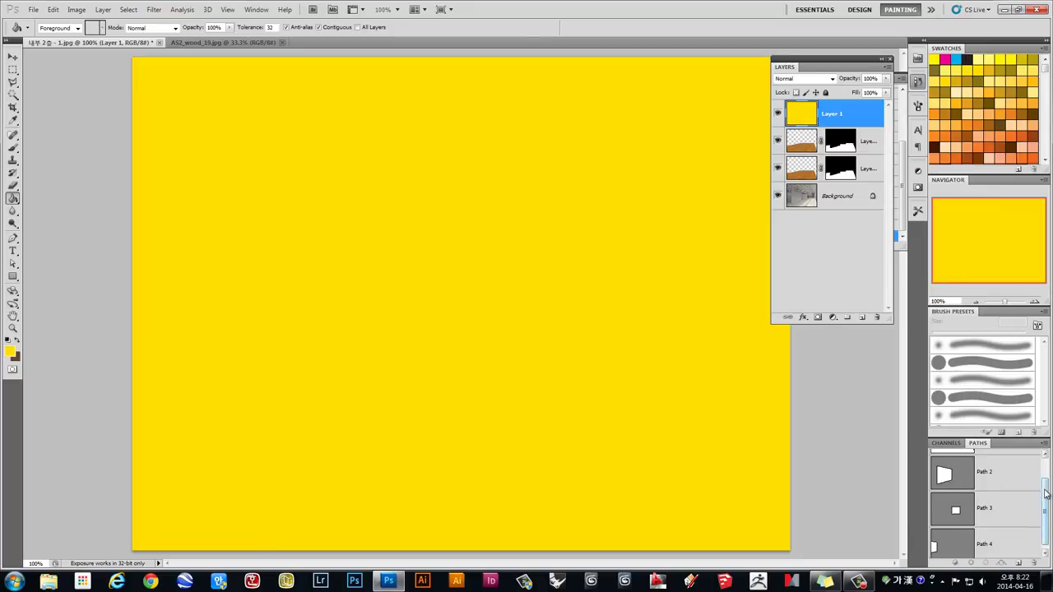
Mask the yellow Layer 1 to the front partition wall using the Path 2 selection
drag(1044, 489, 1050, 458)
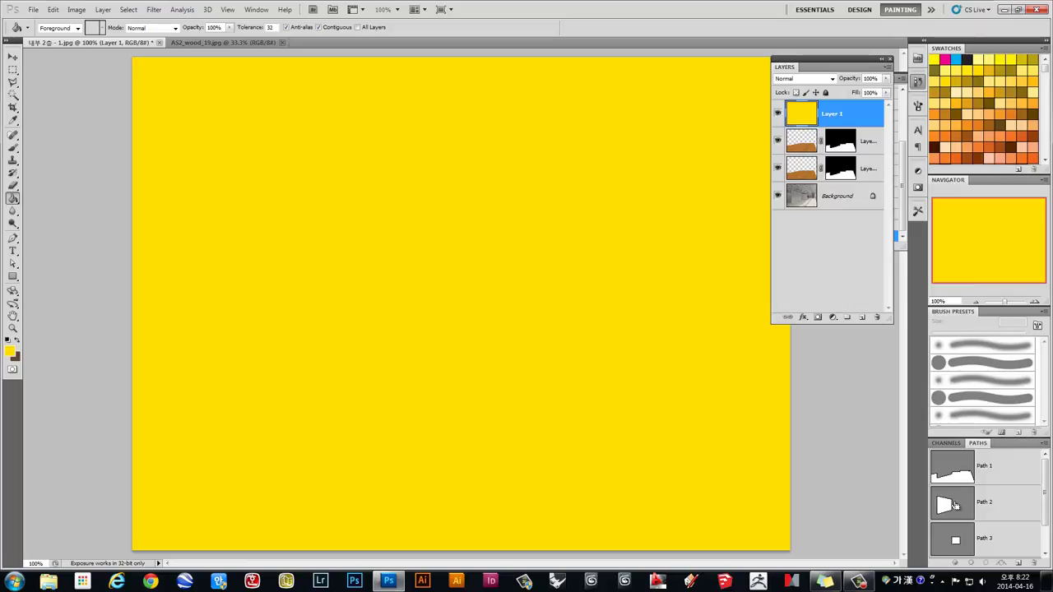
ctrl+click(951, 505)
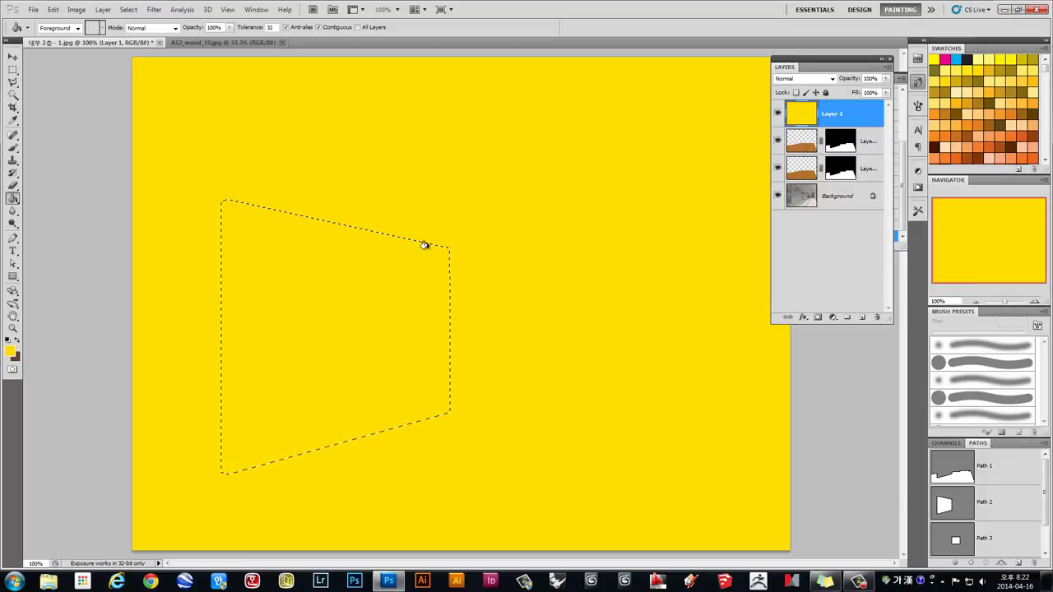
click(817, 318)
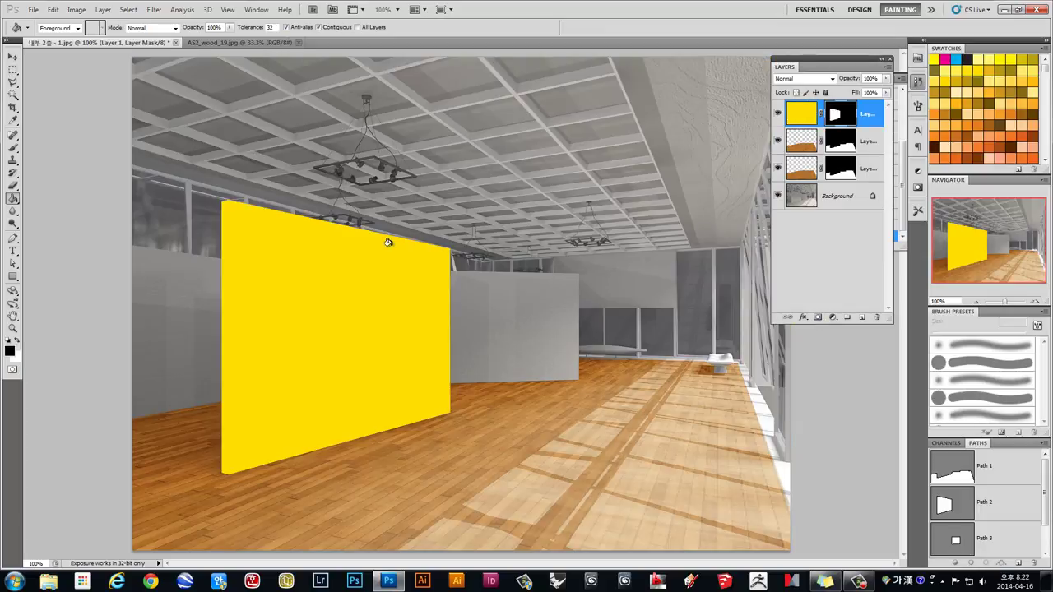
click(14, 58)
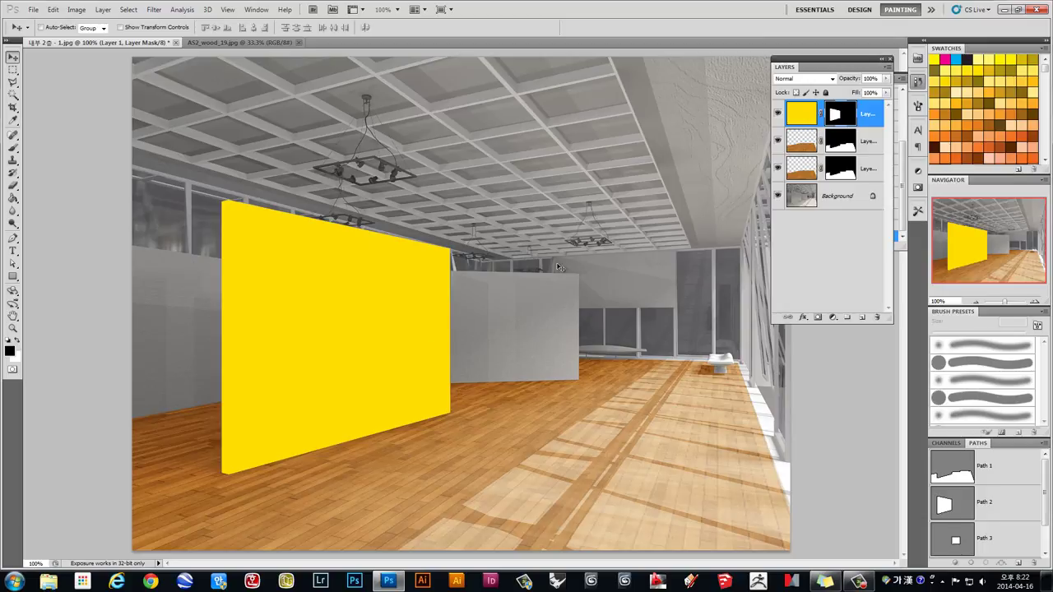
Set Layer 1's blend mode to Overlay after trying Multiply and Screen
click(803, 114)
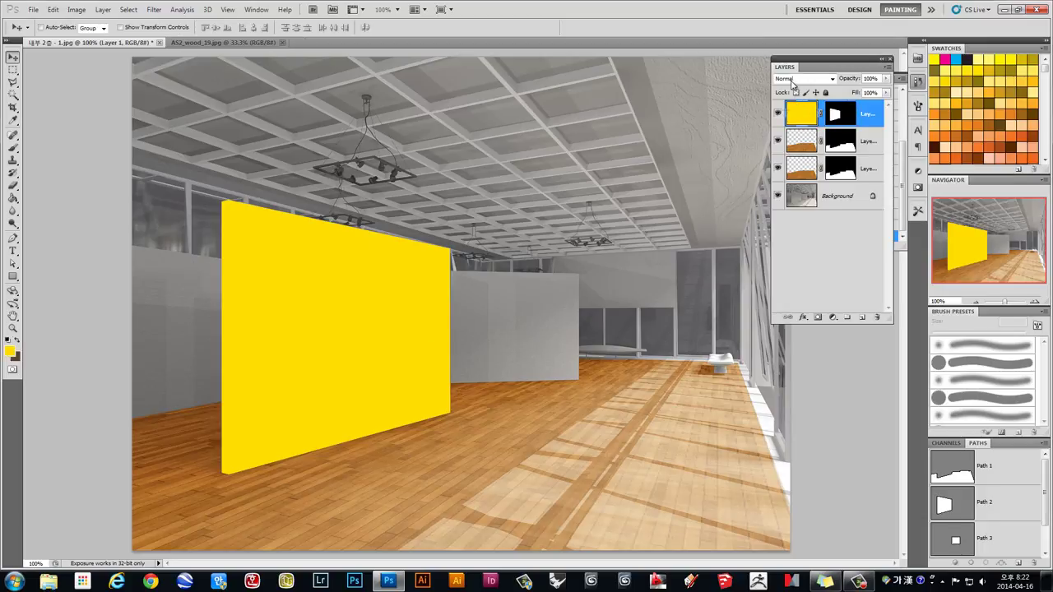
click(793, 79)
click(788, 121)
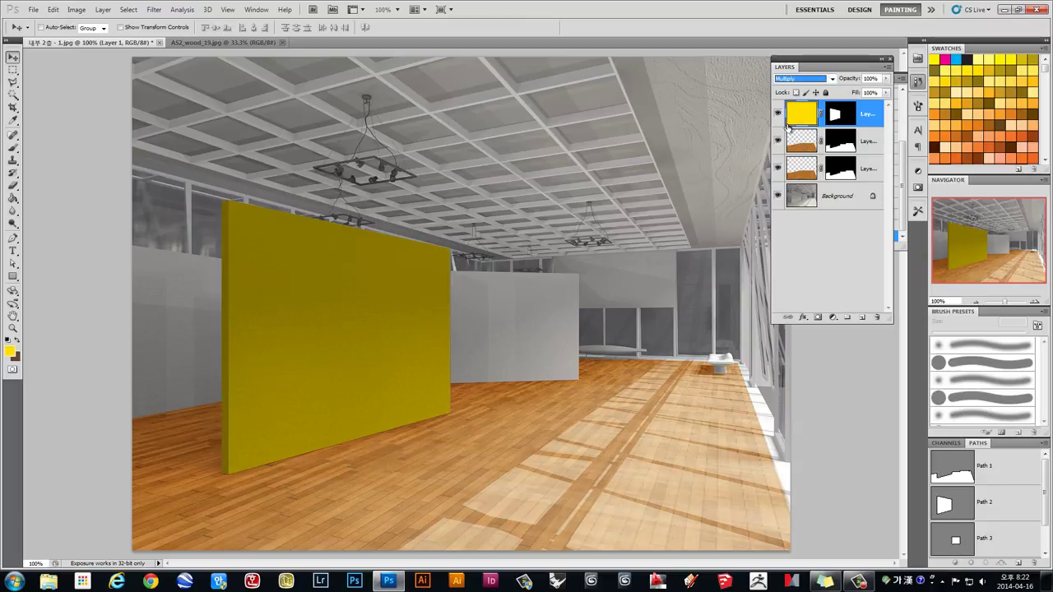
click(807, 80)
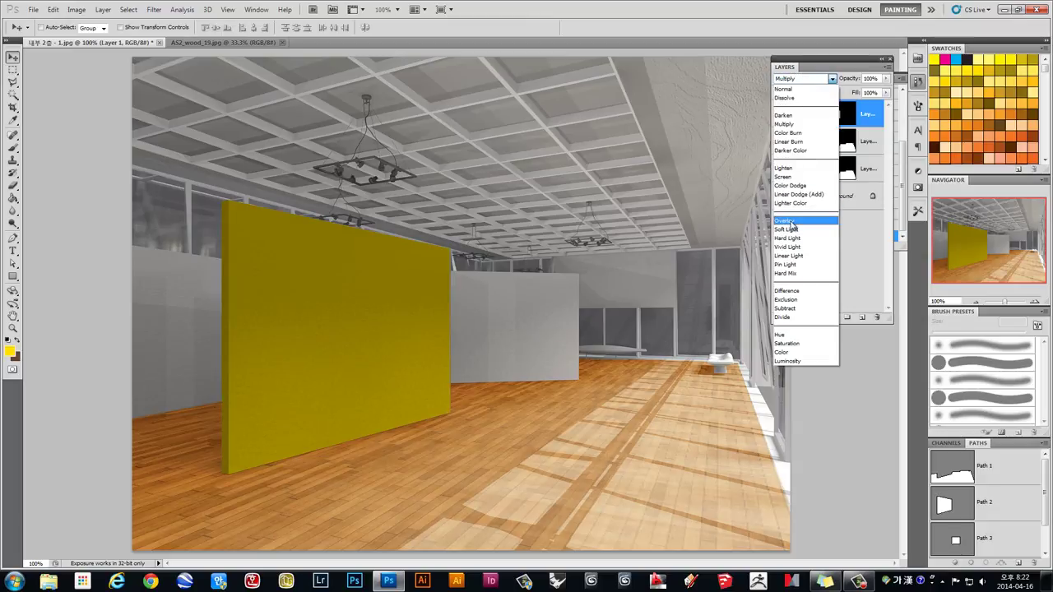
click(791, 222)
click(795, 80)
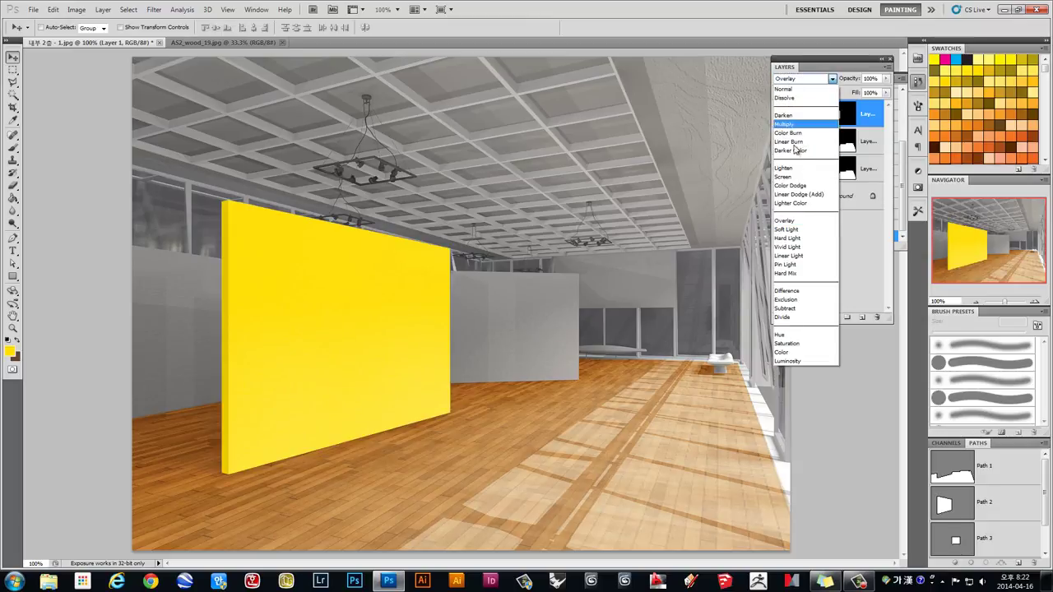
click(790, 178)
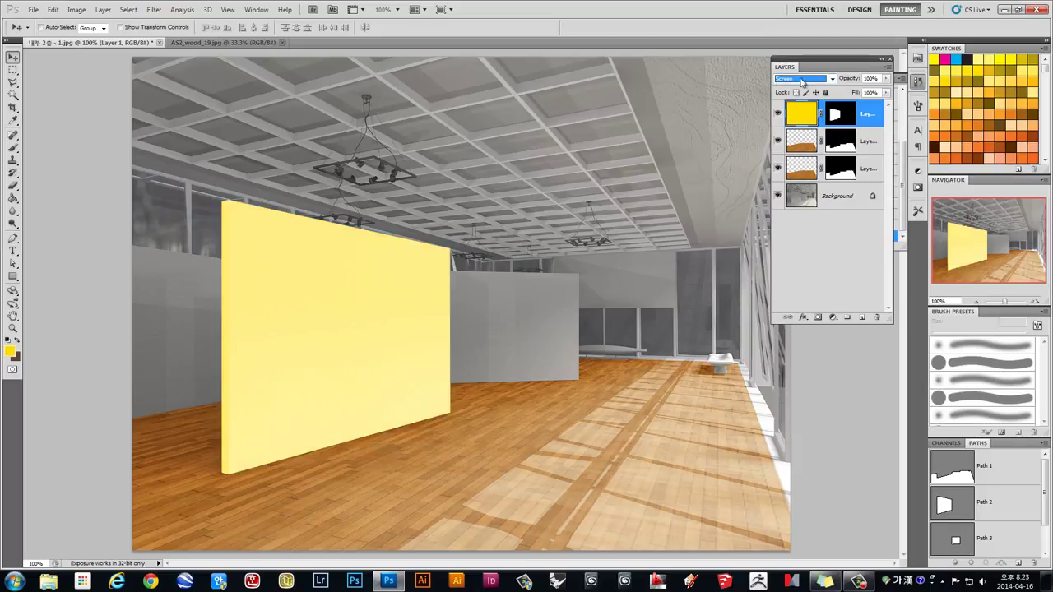
click(802, 81)
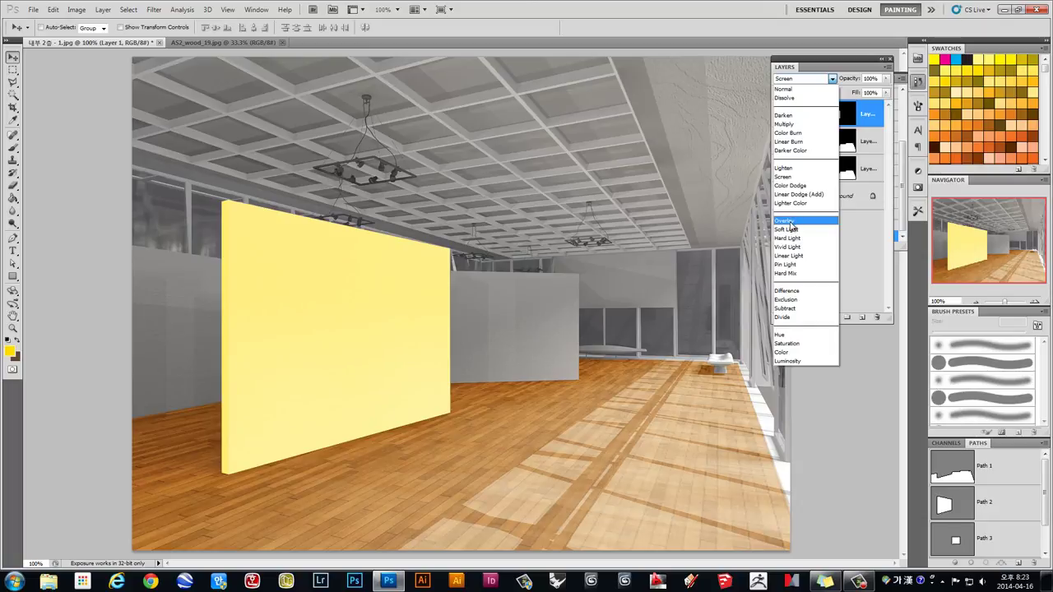
click(786, 222)
Lower the yellow wall layer's opacity to 74%
click(501, 254)
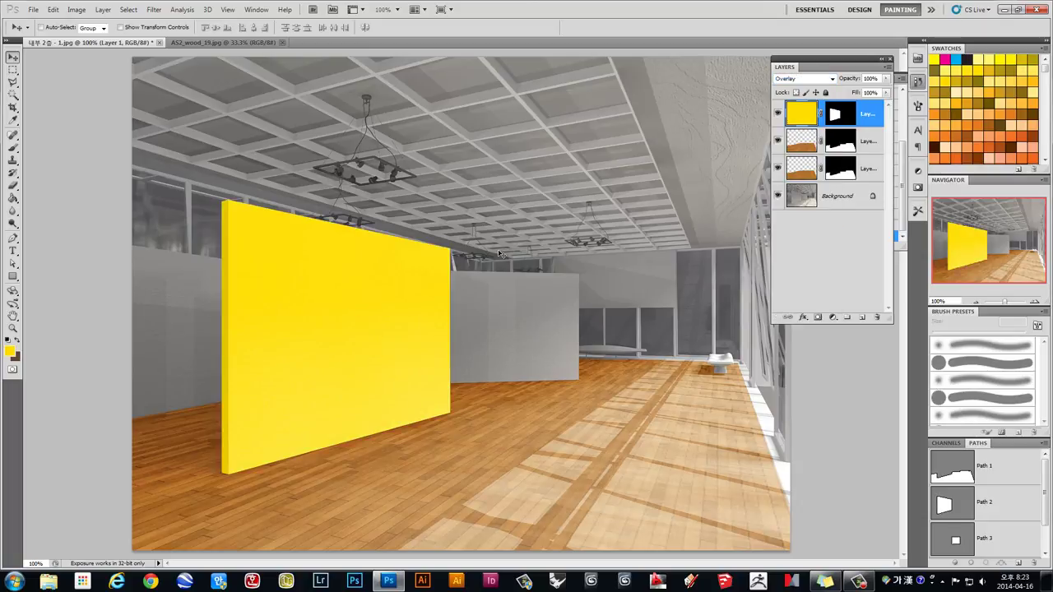
click(886, 79)
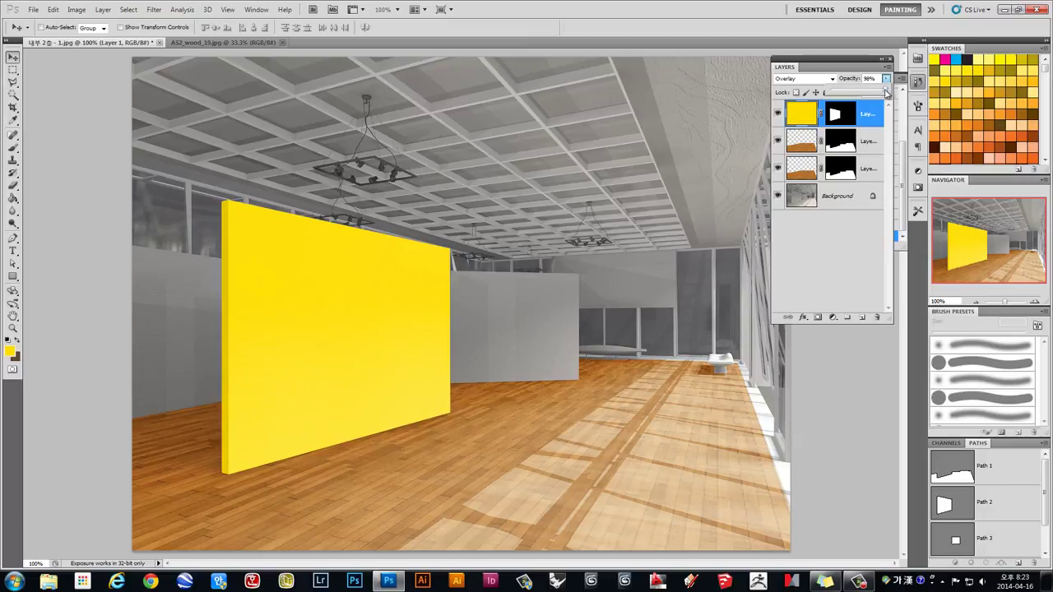
drag(885, 92, 873, 93)
click(557, 289)
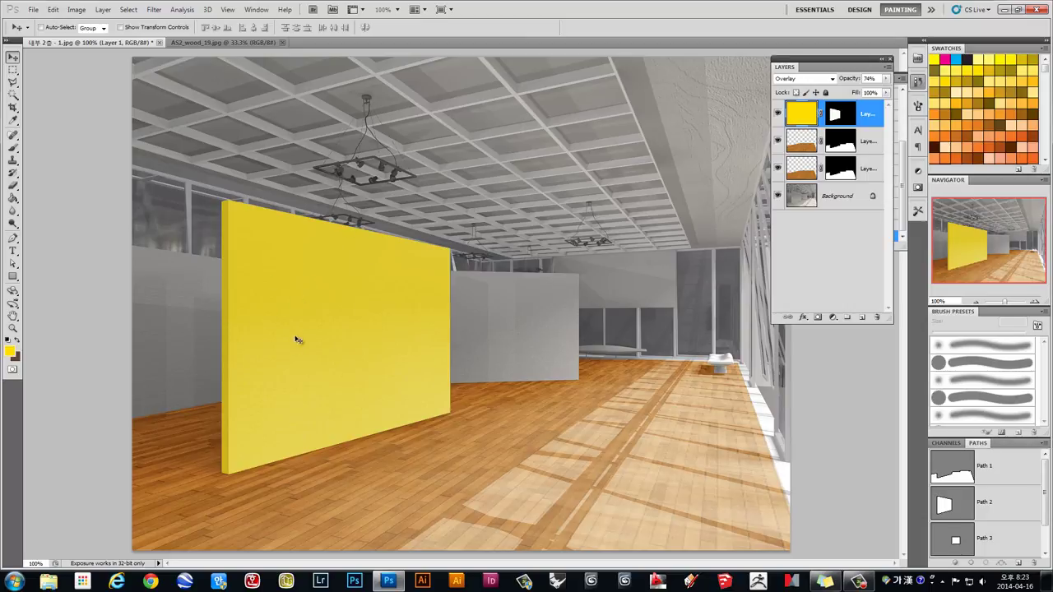
Add an empty Layer 2 at the top of the stack, above the yellow wall
scroll(296, 275, up, 5)
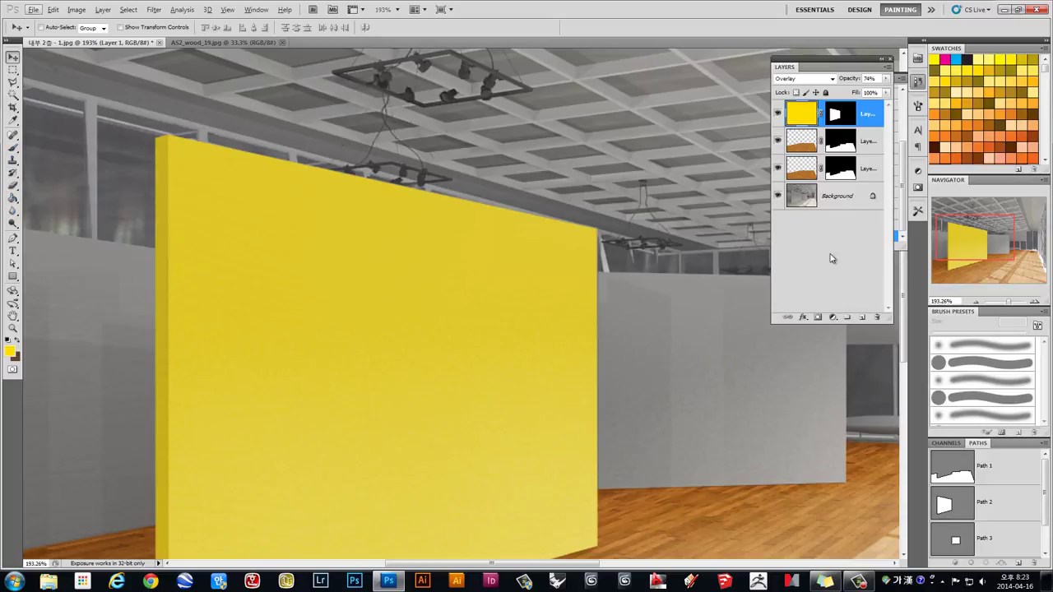
click(862, 317)
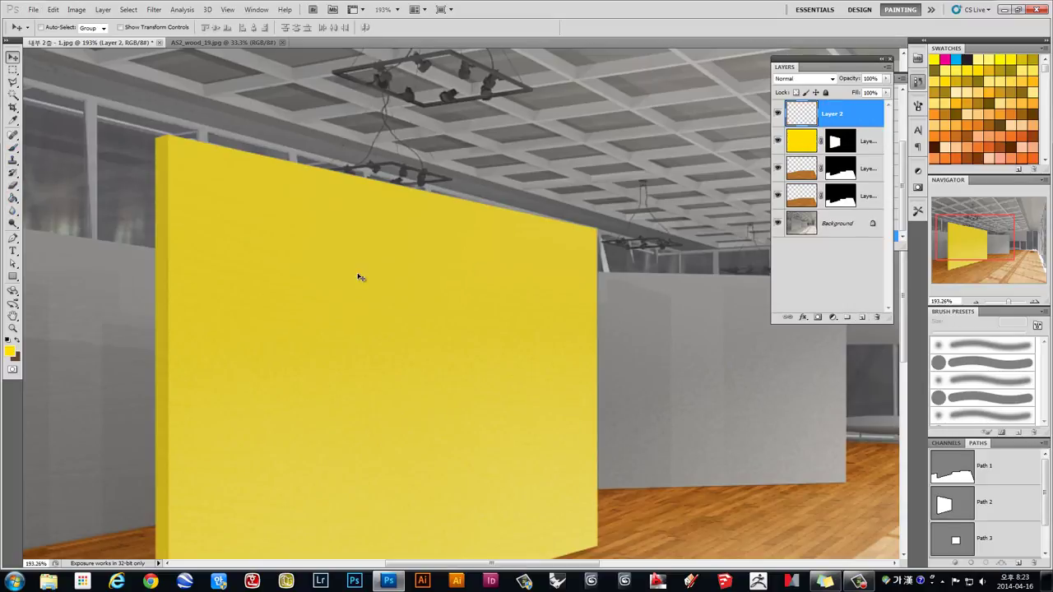
scroll(244, 272, down, 2)
scroll(244, 273, down, 3)
scroll(244, 272, up, 1)
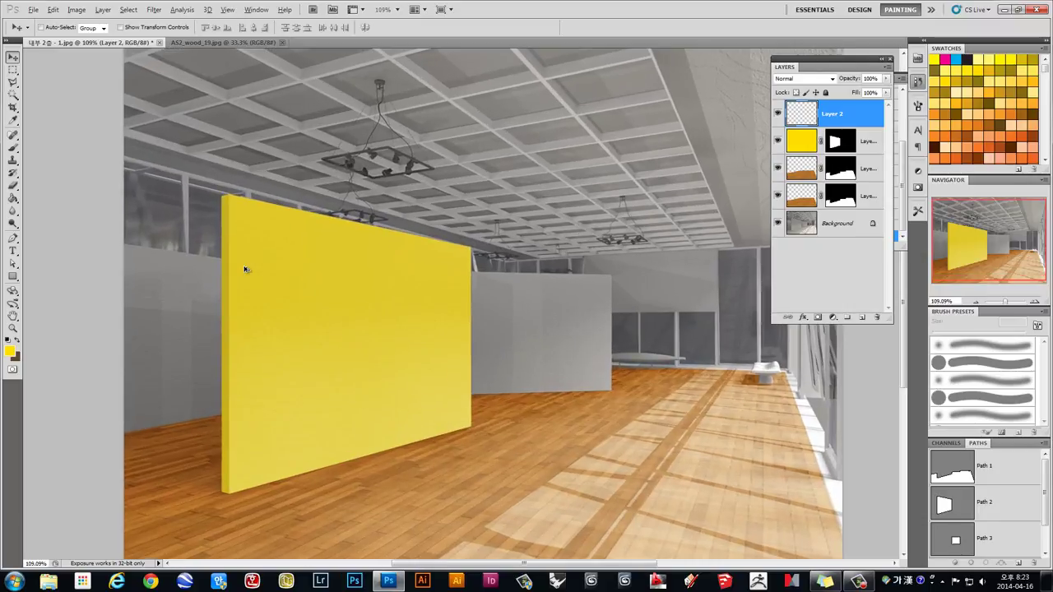
scroll(245, 268, up, 1)
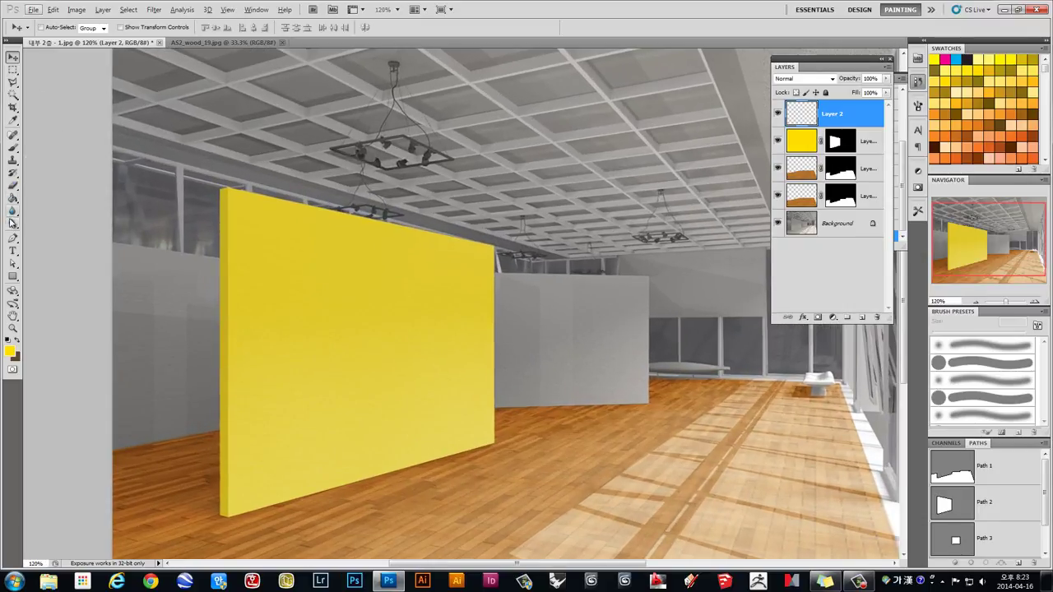
click(12, 148)
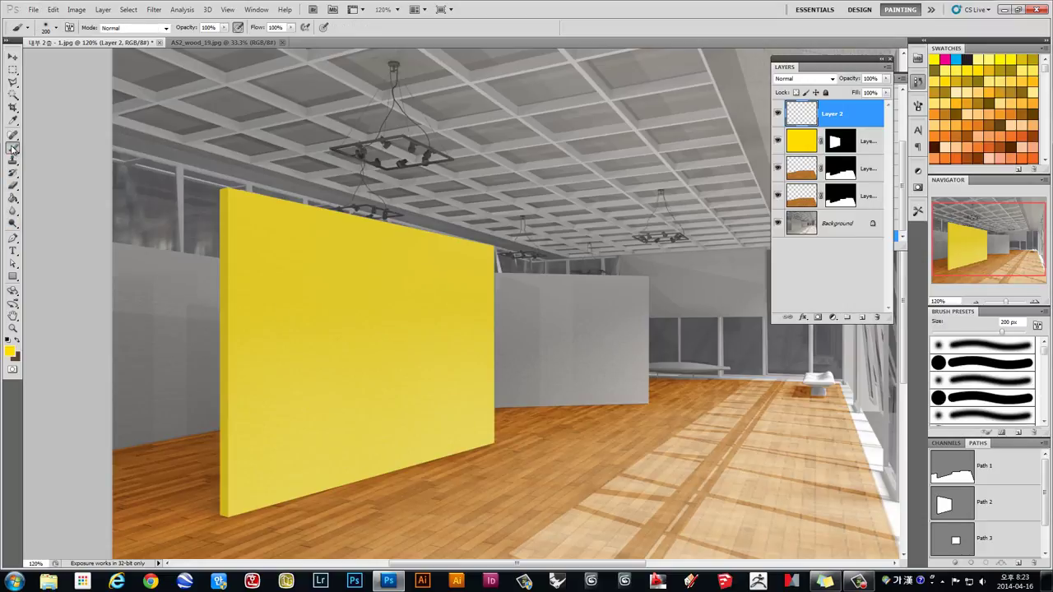
Set the foreground colour to pure white
click(13, 354)
drag(629, 201, 612, 183)
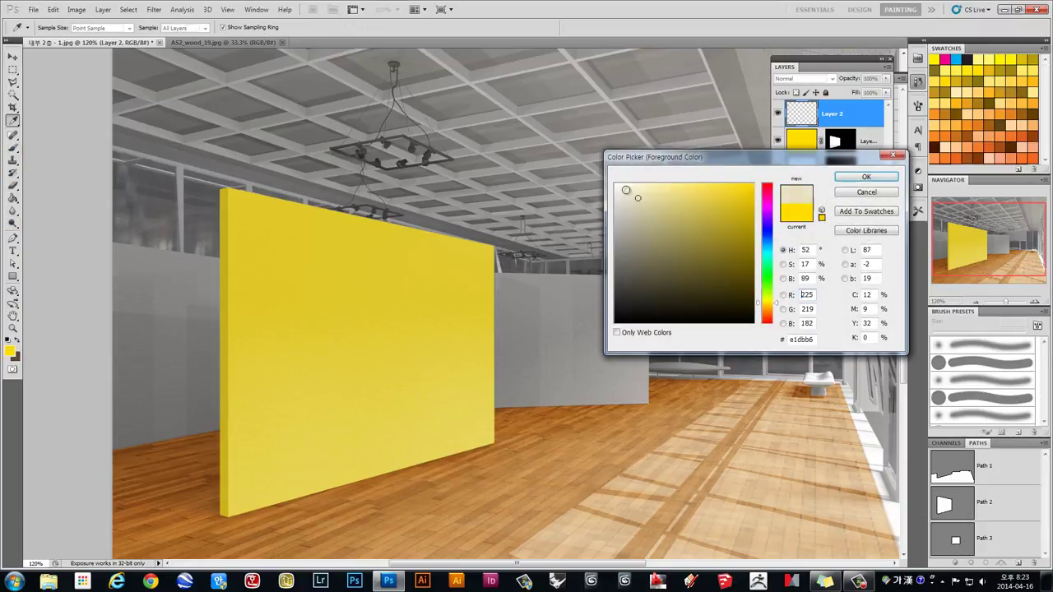
click(866, 177)
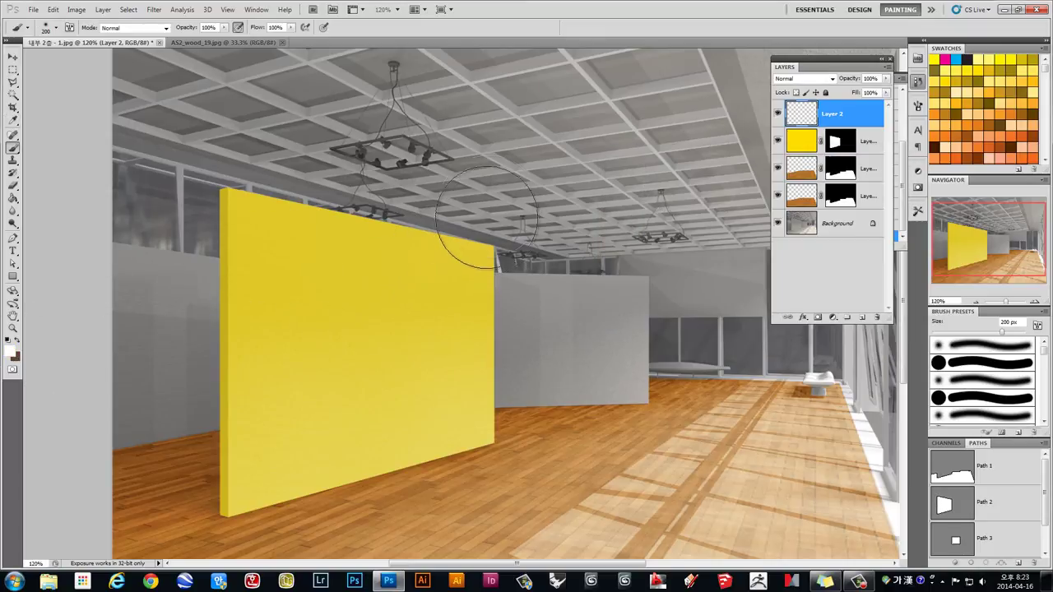
Paint a soft white light spot and move it onto the yellow wall's upper right
scroll(541, 301, down, 1)
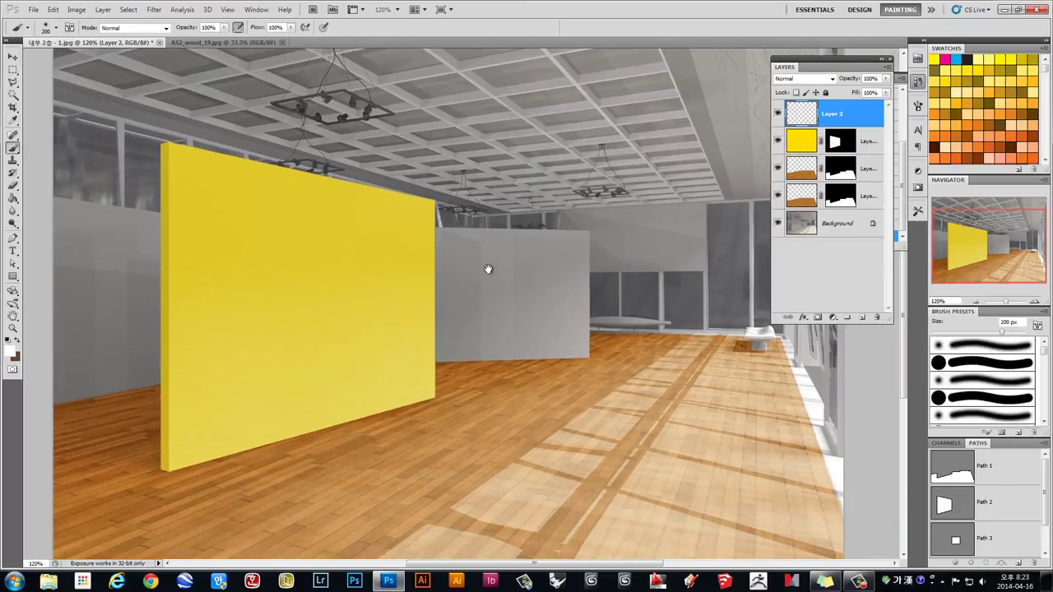
scroll(460, 277, down, 1)
click(466, 303)
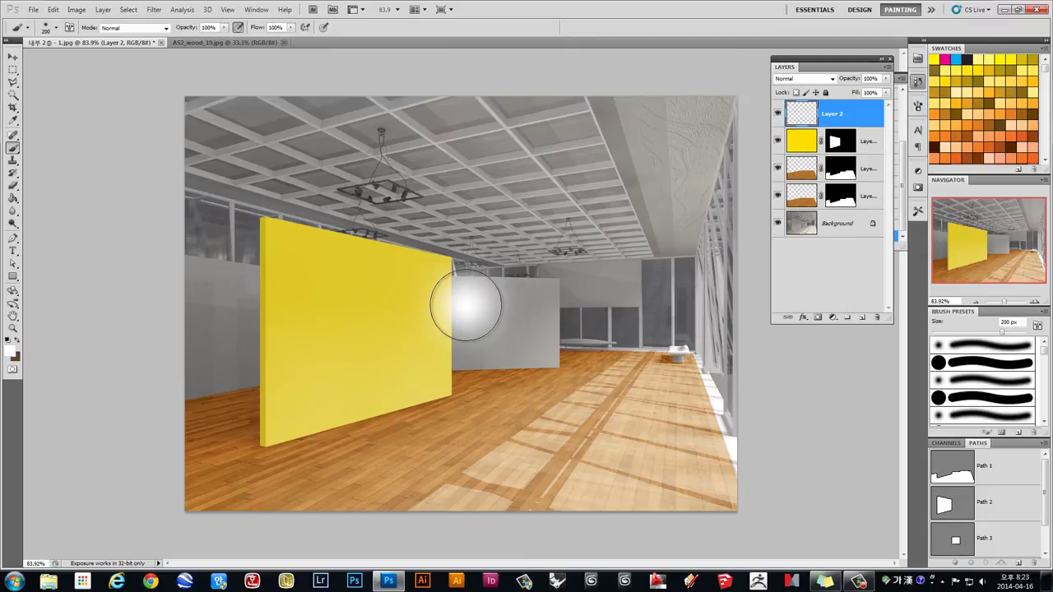
click(14, 56)
mouse_move(475, 314)
mouse_down()
mouse_move(425, 280)
mouse_move(405, 297)
mouse_up()
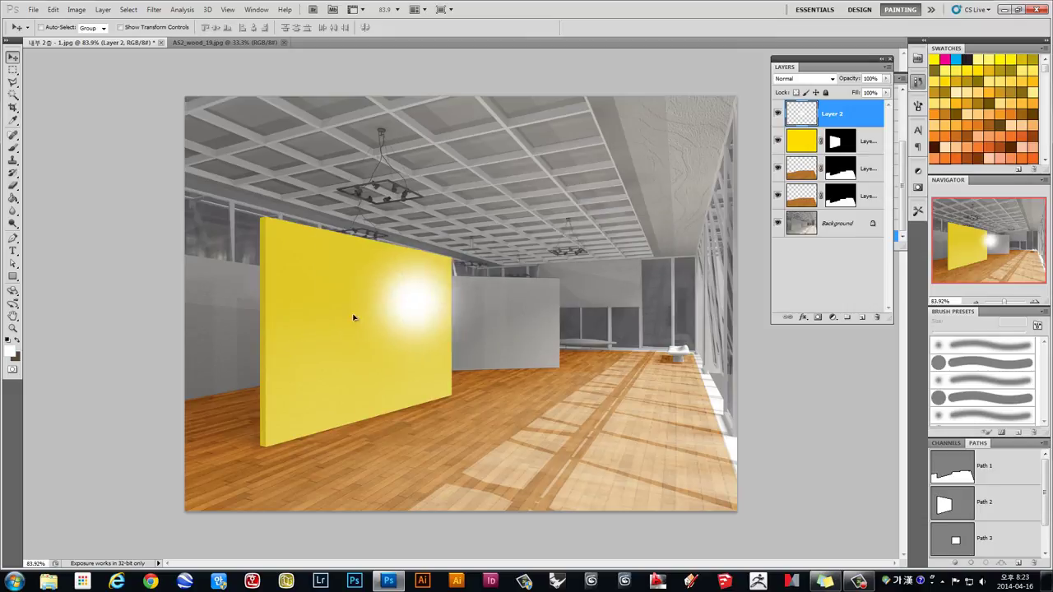
Draw a 10 px feathered elliptical selection centred around the white glow
scroll(406, 297, up, 3)
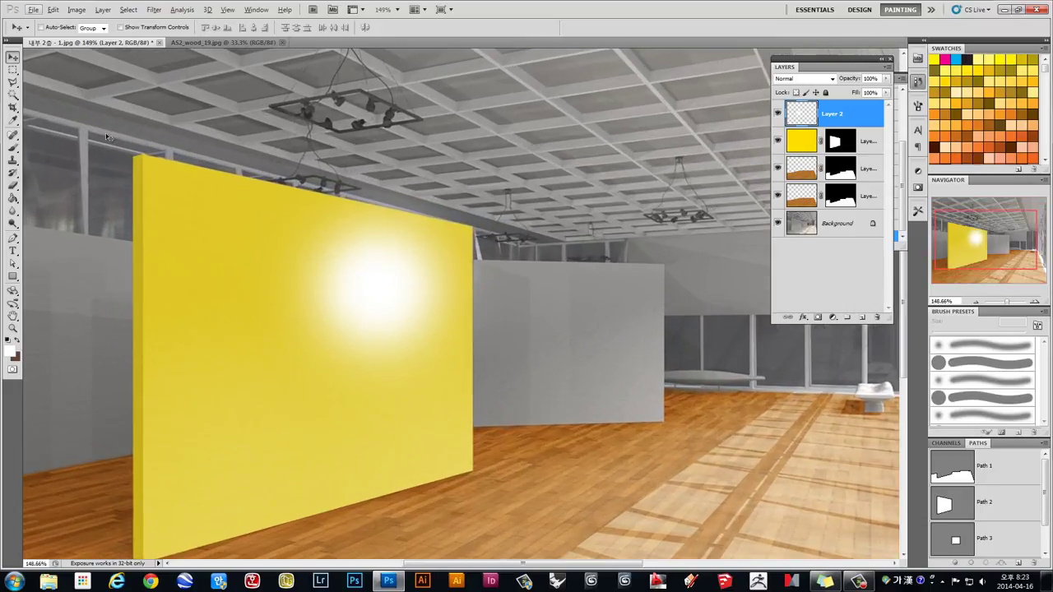
click(12, 69)
right_click(12, 70)
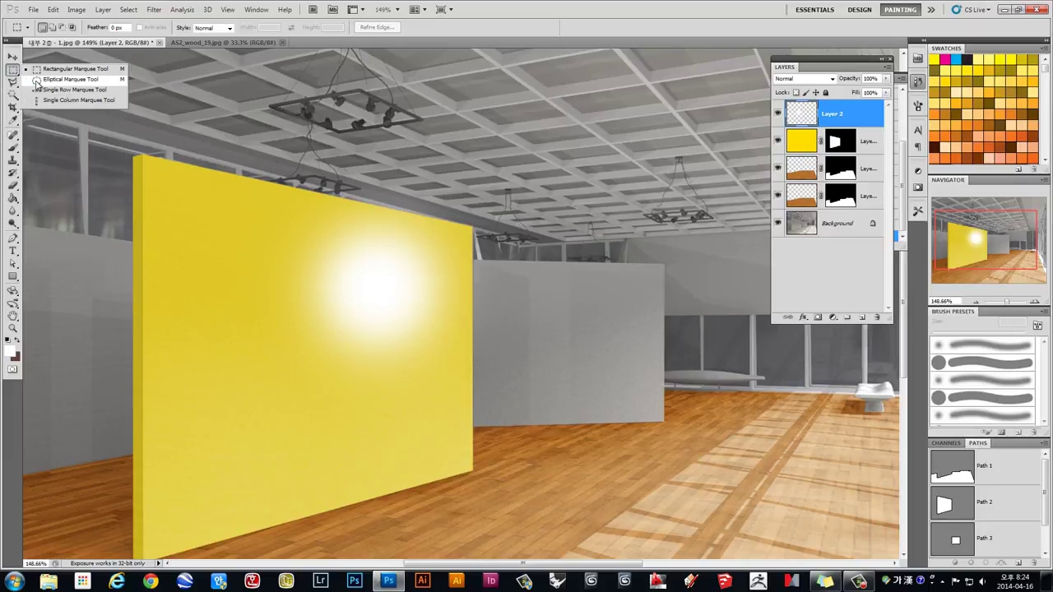
click(37, 80)
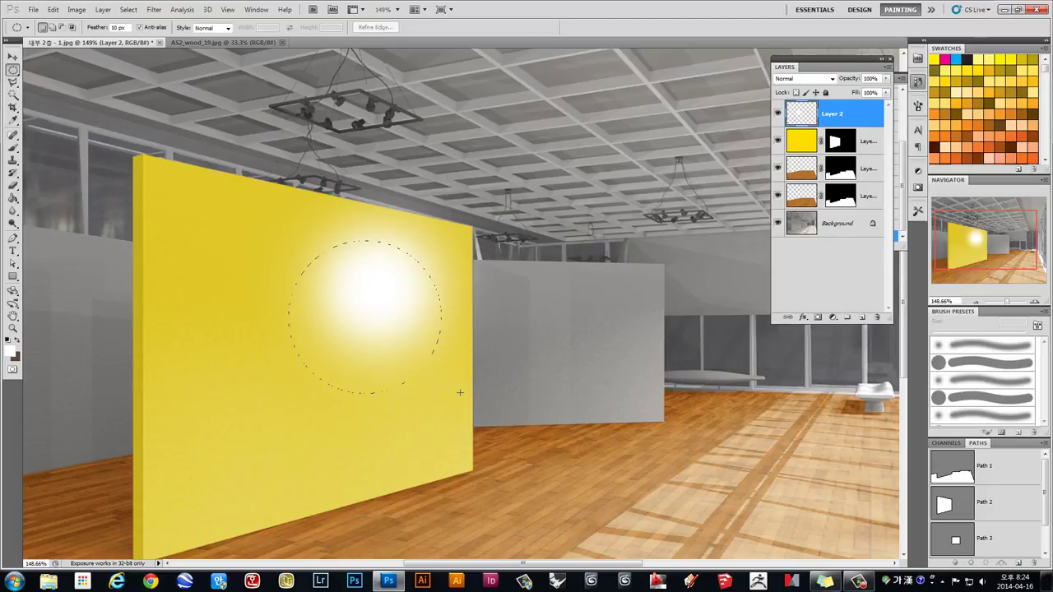
drag(441, 368, 391, 331)
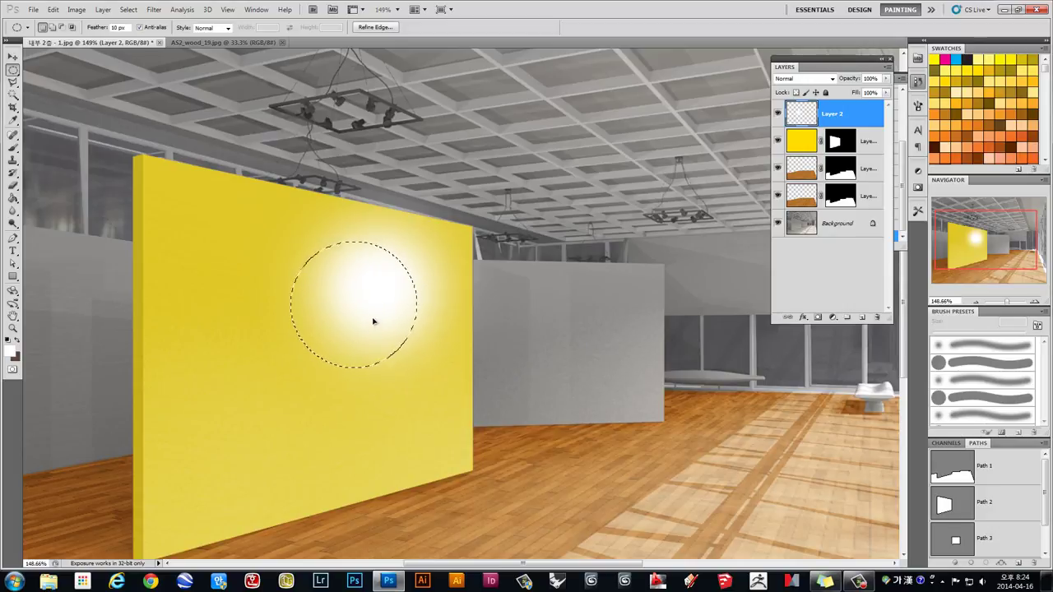
drag(260, 247, 397, 347)
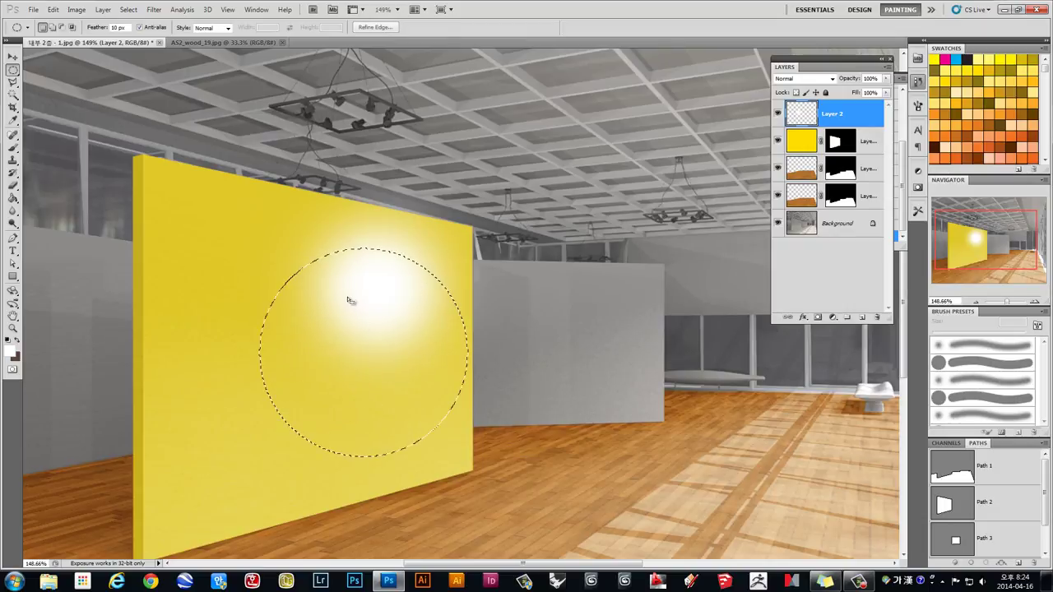
drag(349, 296, 357, 294)
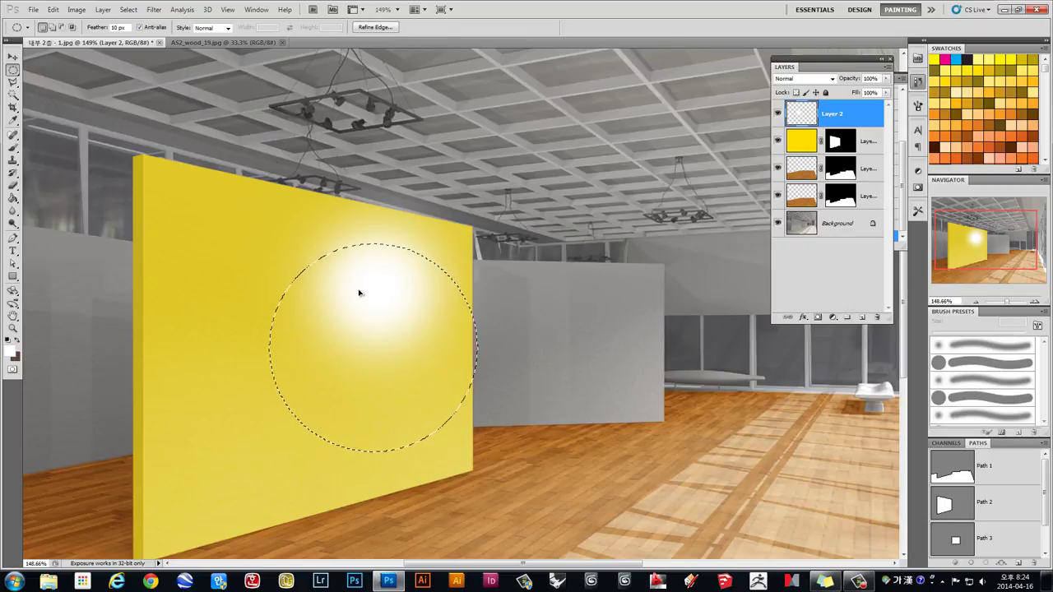
click(311, 265)
key(ctrl+z)
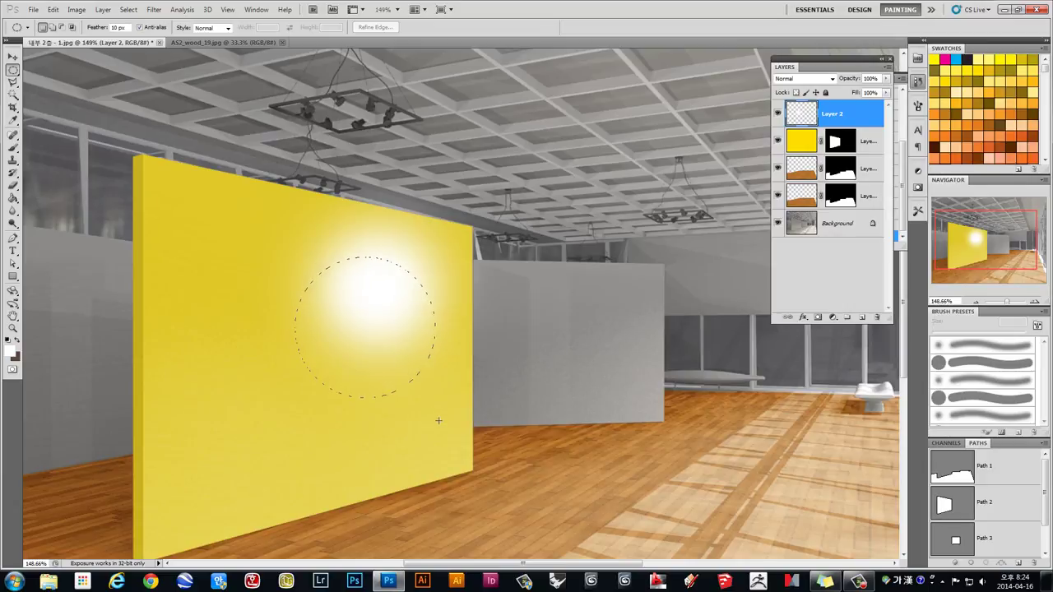
drag(386, 349, 386, 345)
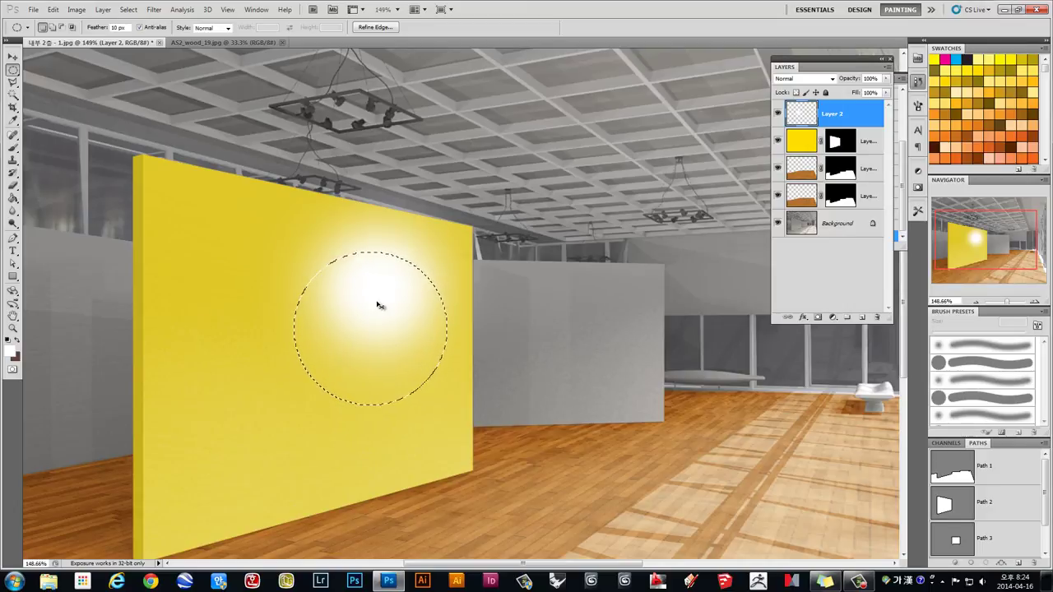
scroll(377, 306, down, 3)
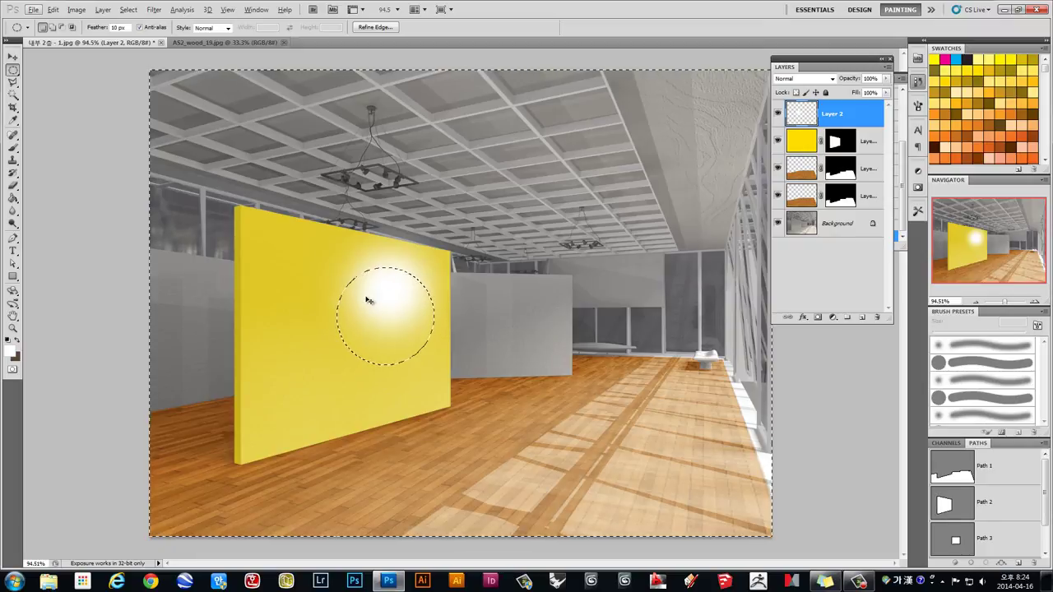
Invert the circle selection and delete the glow spilling outside it
key(ctrl+d)
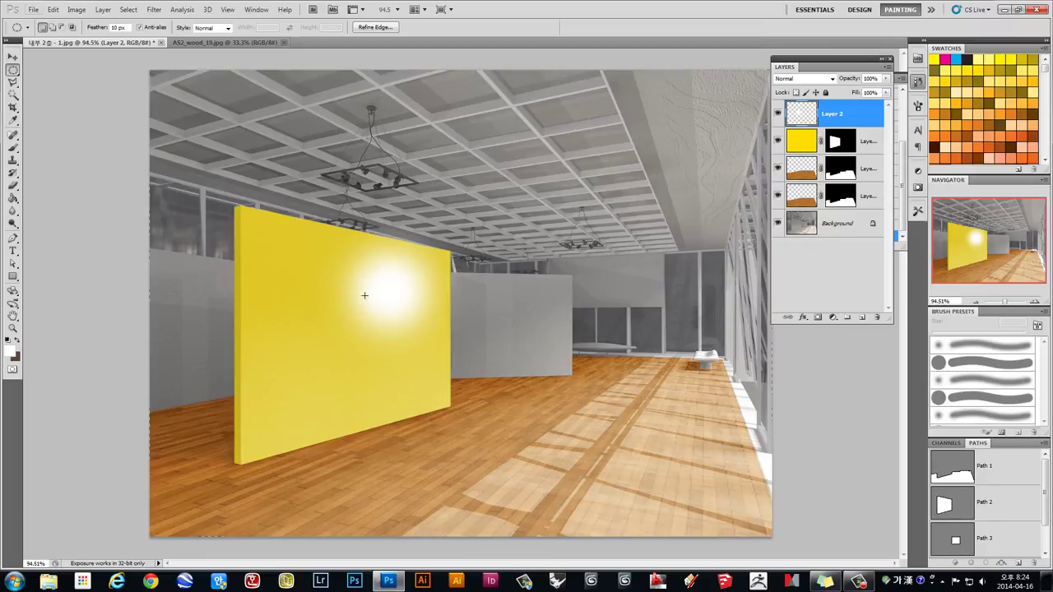
key(ctrl+shift+d)
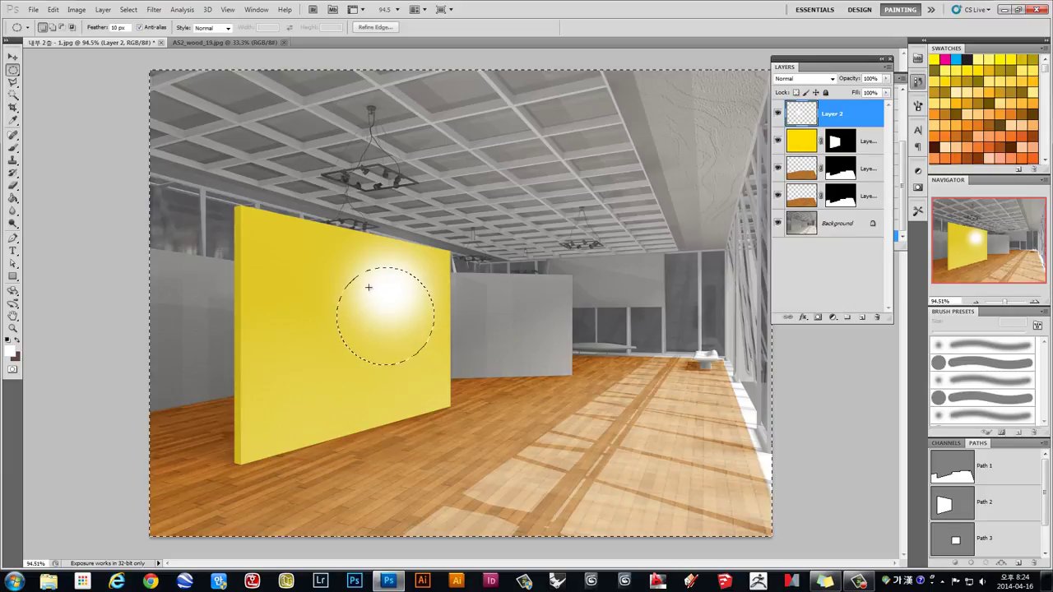
key(ctrl+shift+i)
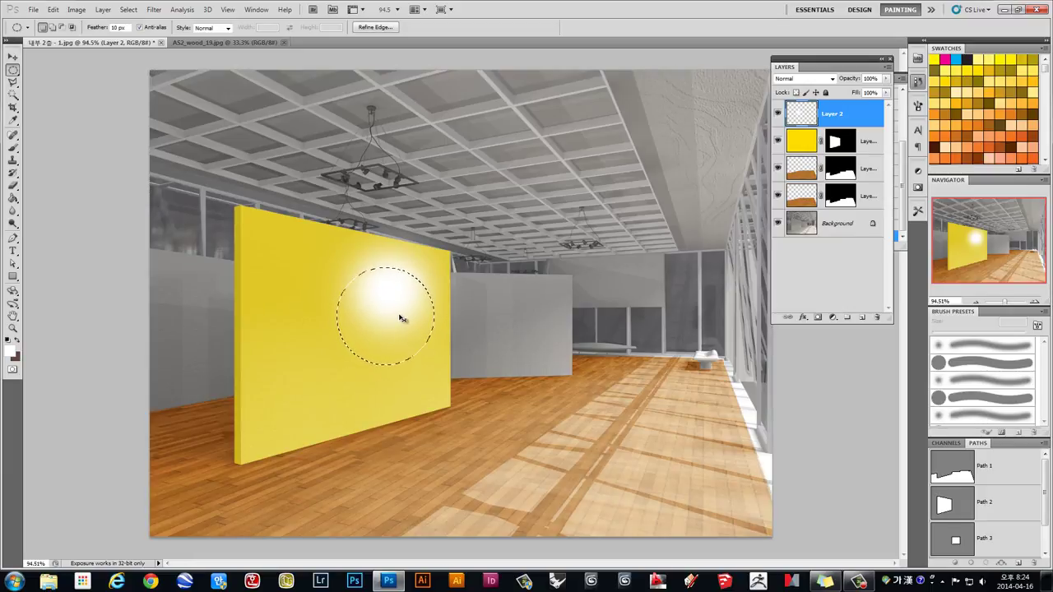
key(ctrl+shift+i)
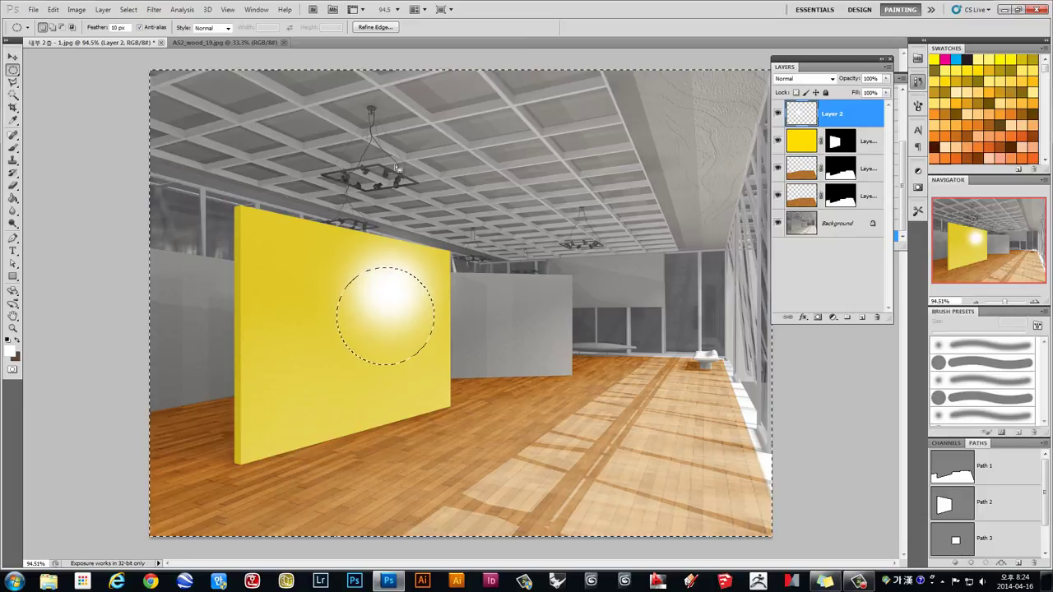
key(Delete)
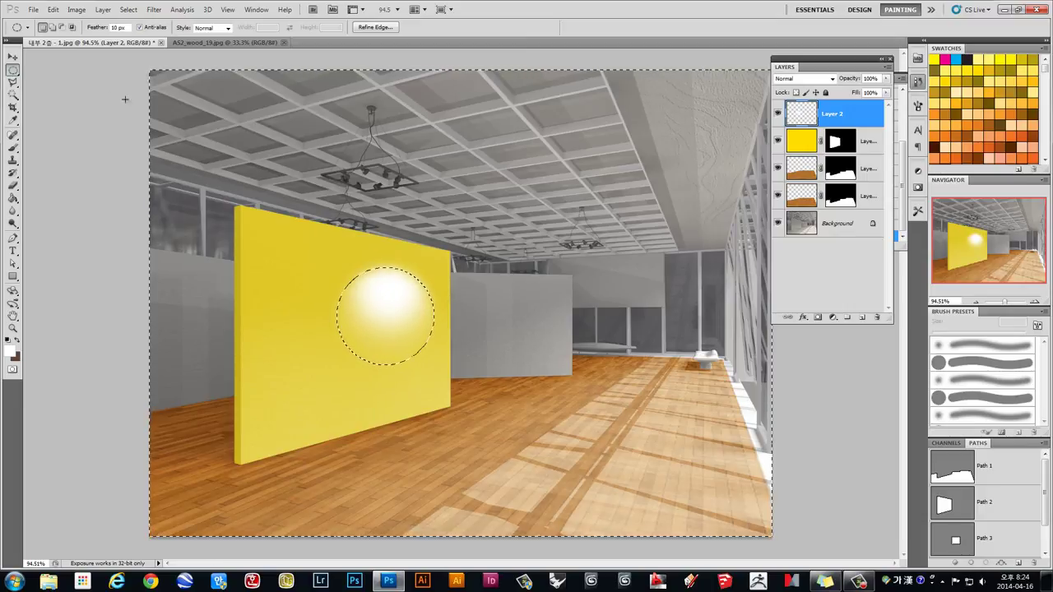
key(ctrl+d)
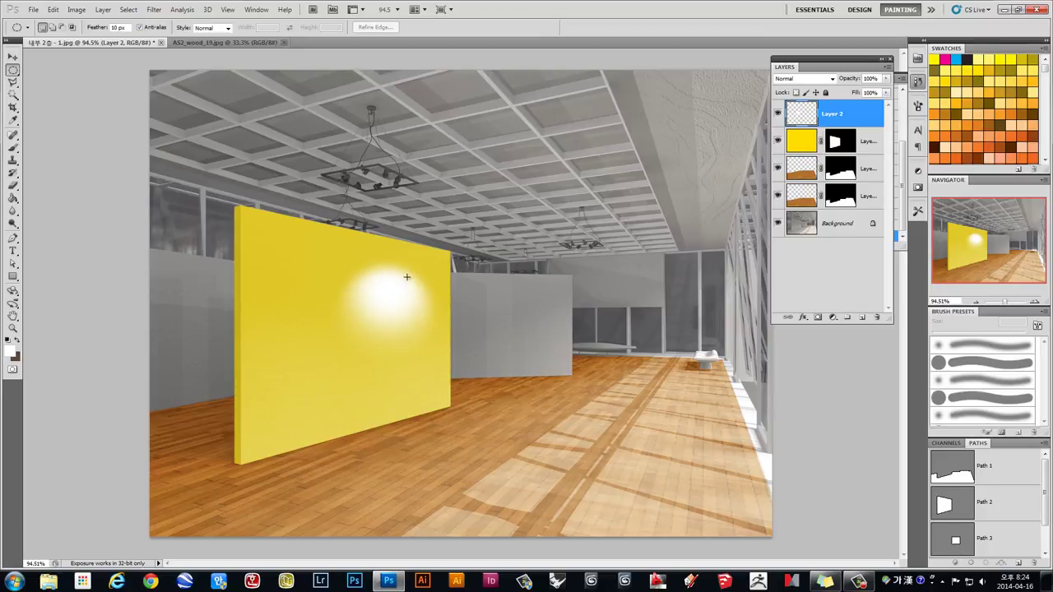
Redraw a circle around the glow and select everything outside it
drag(338, 267, 434, 365)
key(ctrl+shift+i)
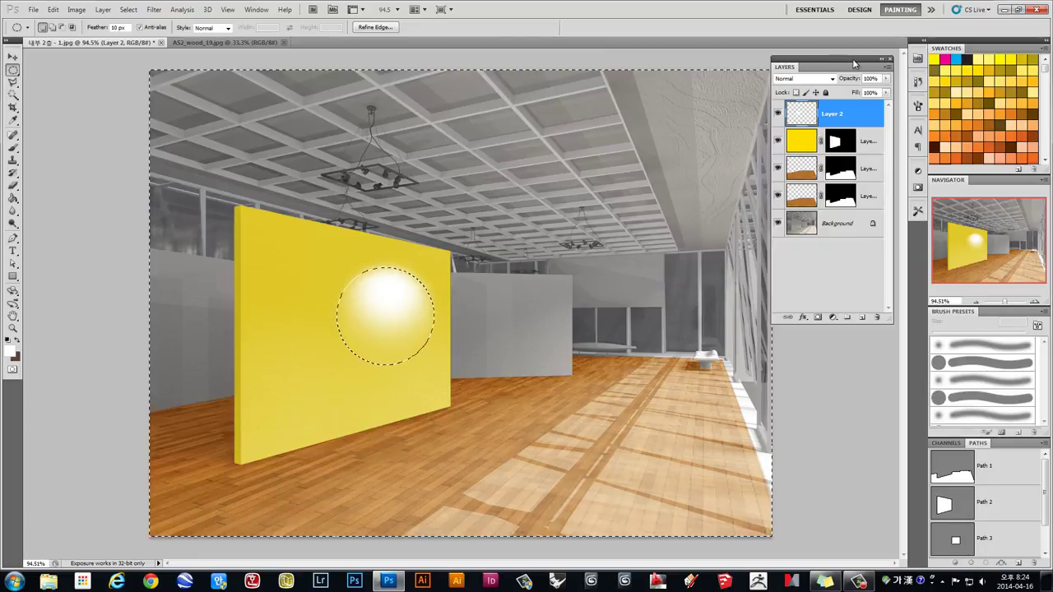
drag(872, 60, 793, 57)
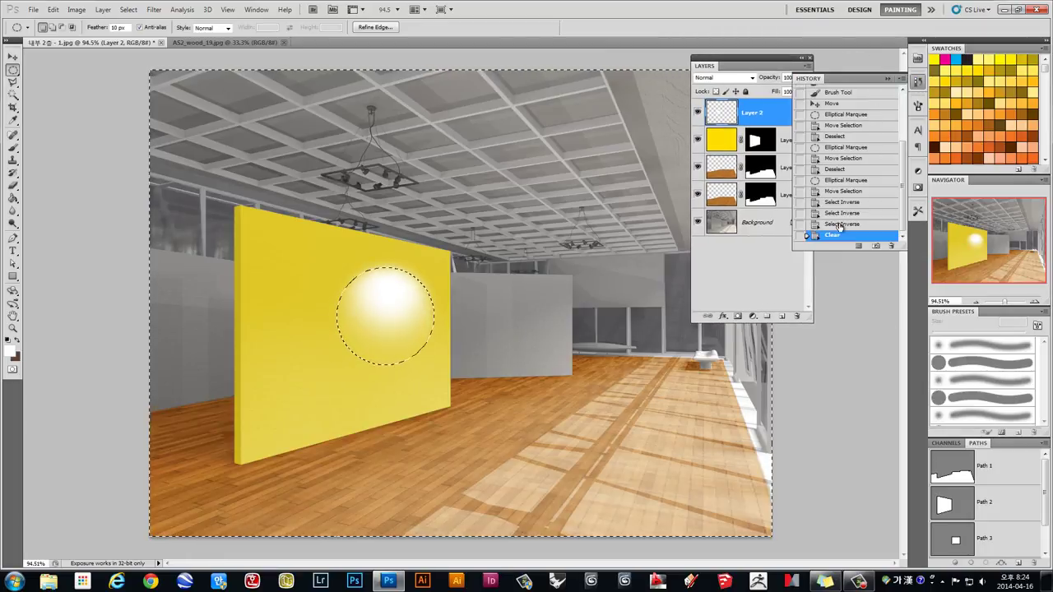
Undo the earlier trim and set the marquee feather to 0 px
click(843, 223)
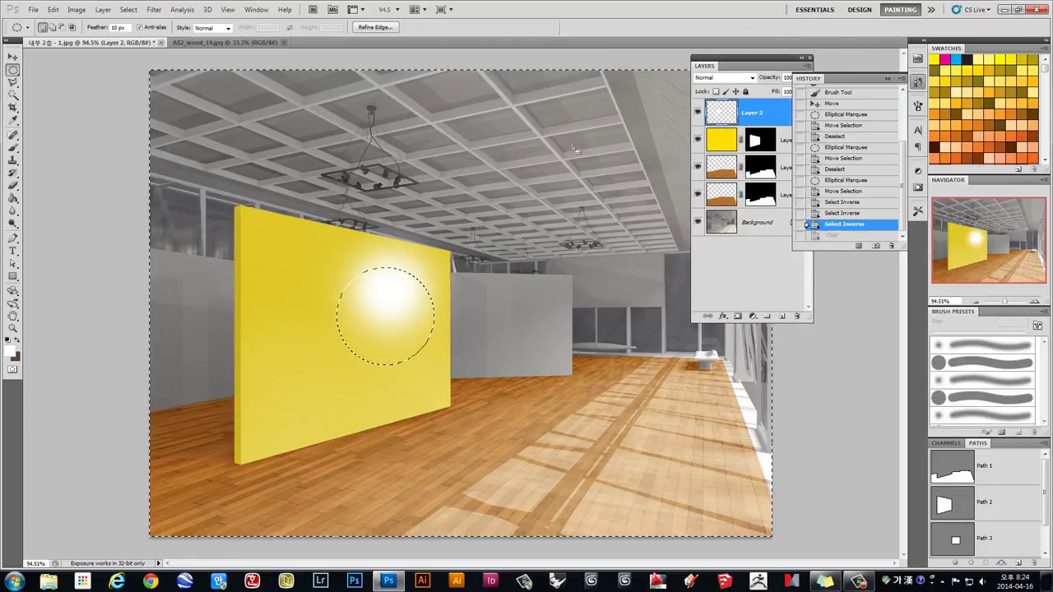
click(843, 202)
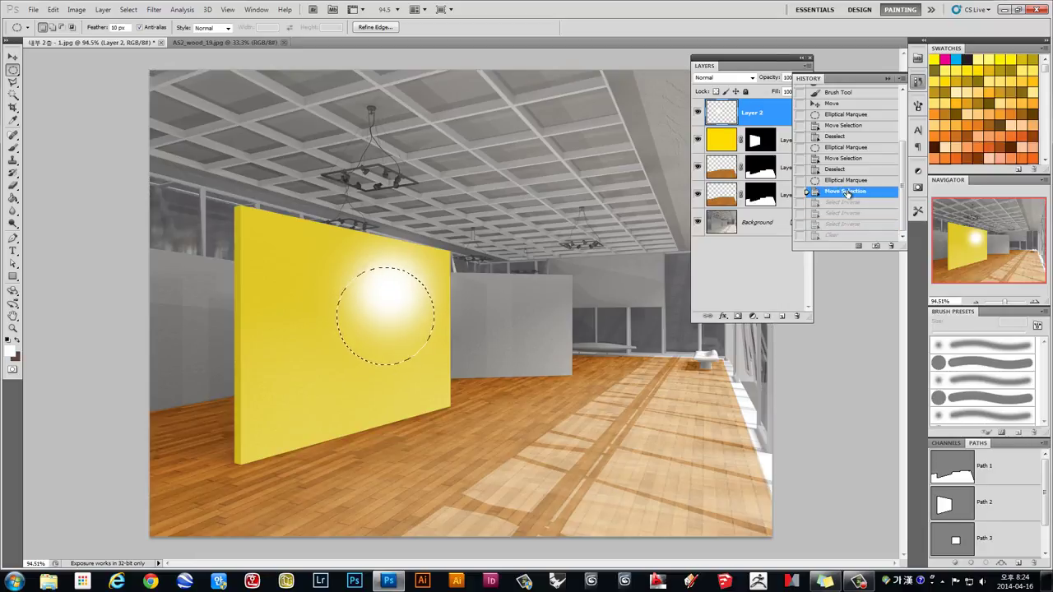
key(ctrl+d)
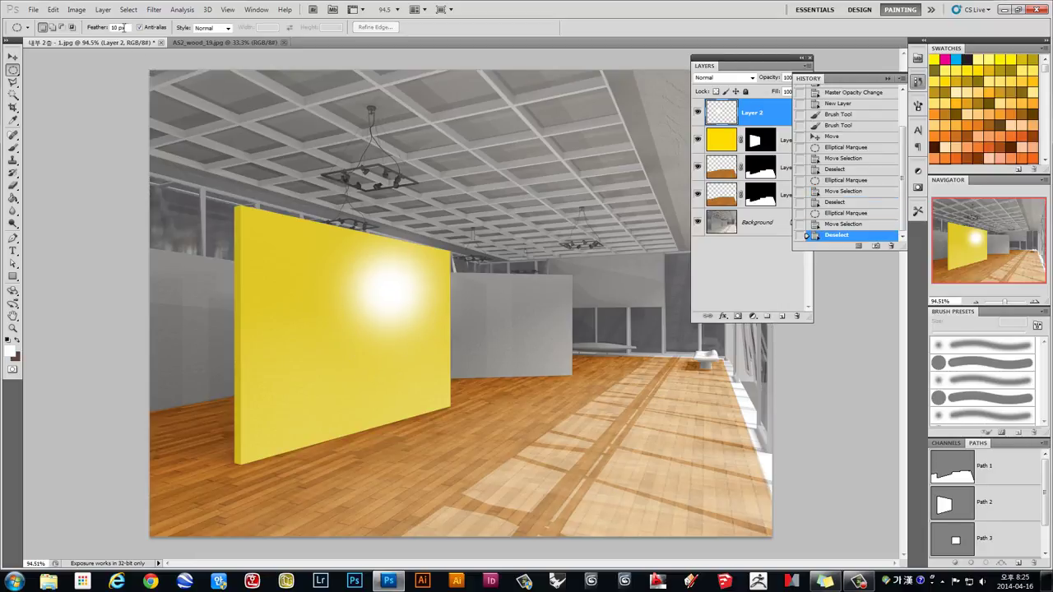
click(129, 28)
text(0)
Trim the glow to a crisp circle and move it up onto the ceiling's upper right
drag(353, 270, 408, 328)
key(ctrl+d)
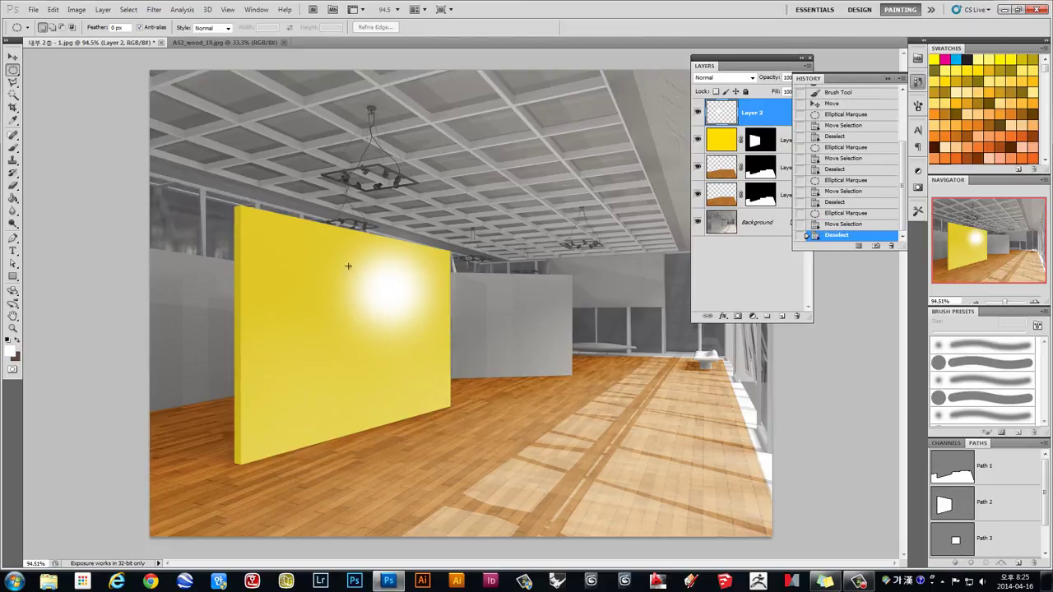
drag(447, 374, 444, 367)
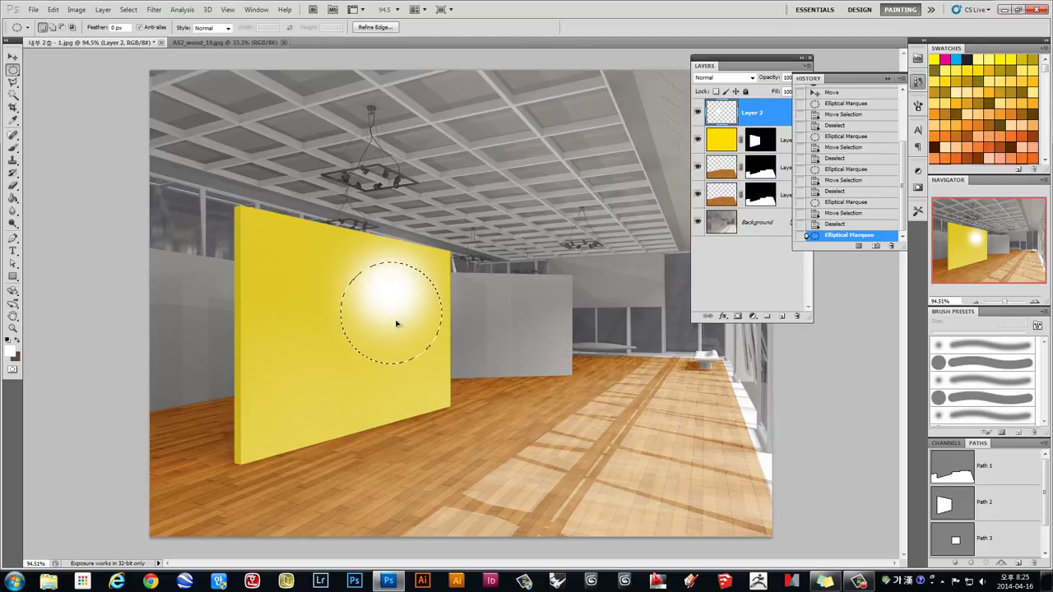
drag(411, 325, 397, 324)
key(ctrl+shift+i)
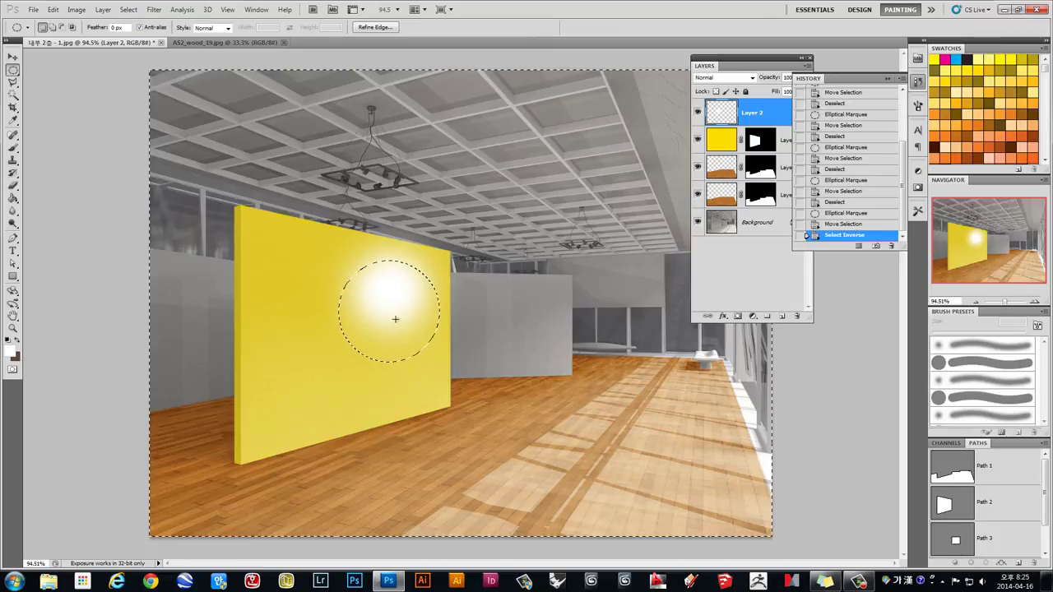
key(Delete)
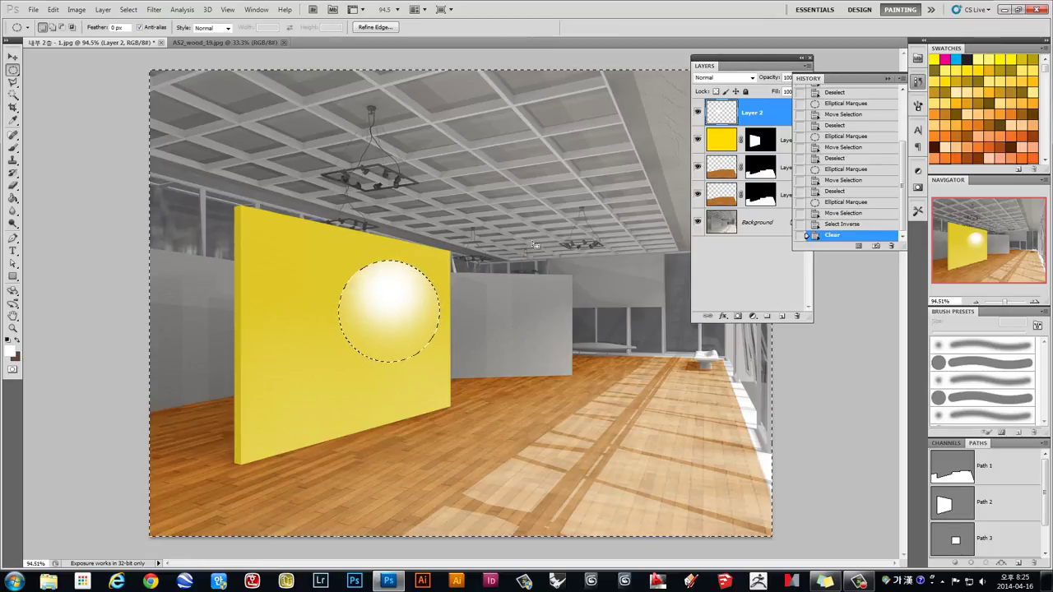
key(ctrl+d)
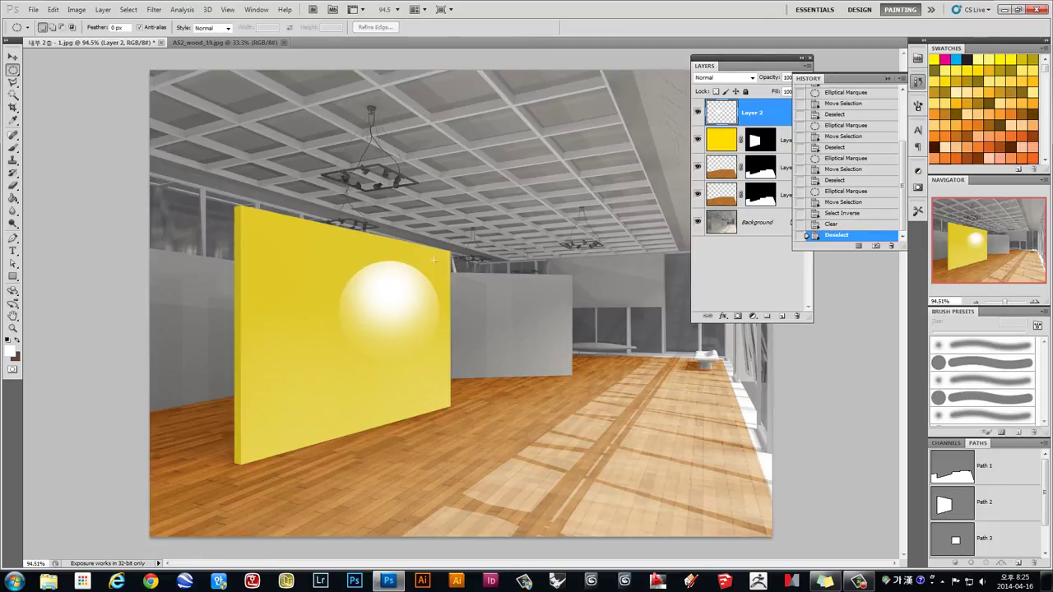
click(12, 56)
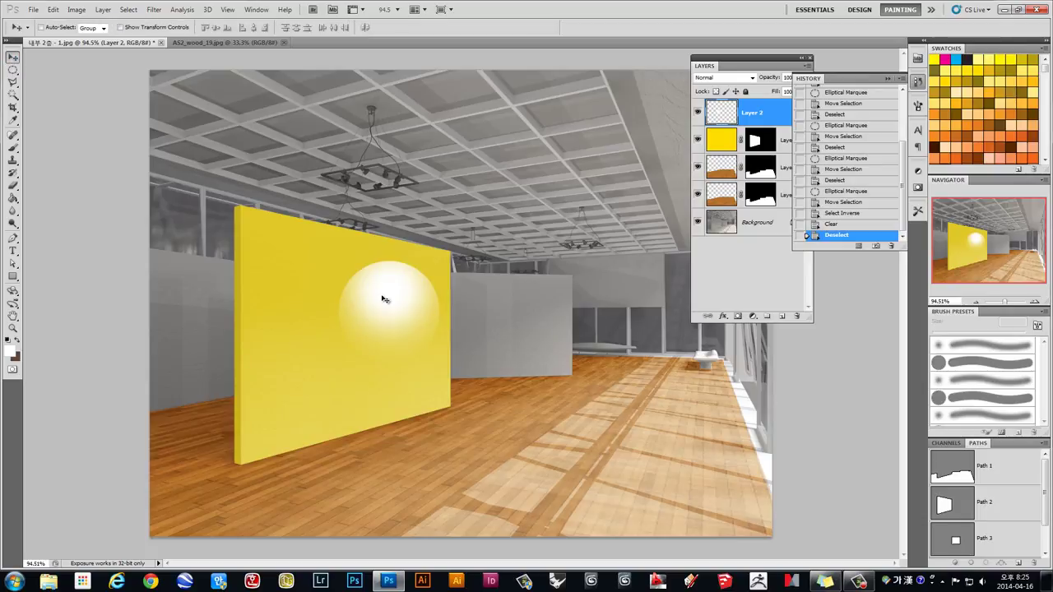
drag(382, 299, 622, 134)
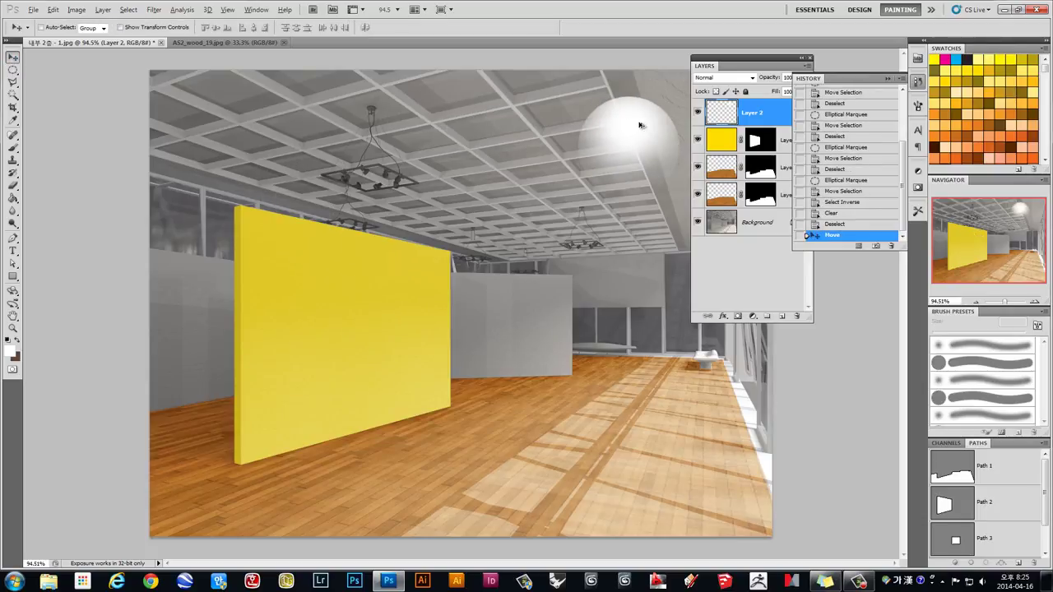
Place a Gaussian-blurred copy of the glow on the yellow wall
drag(623, 134, 327, 282)
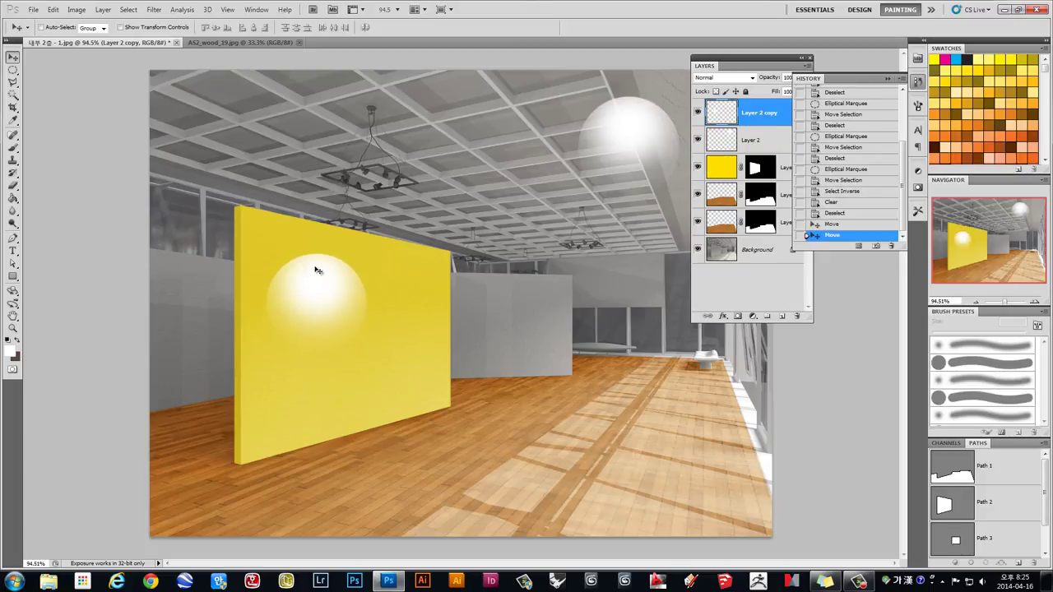
click(129, 9)
click(154, 10)
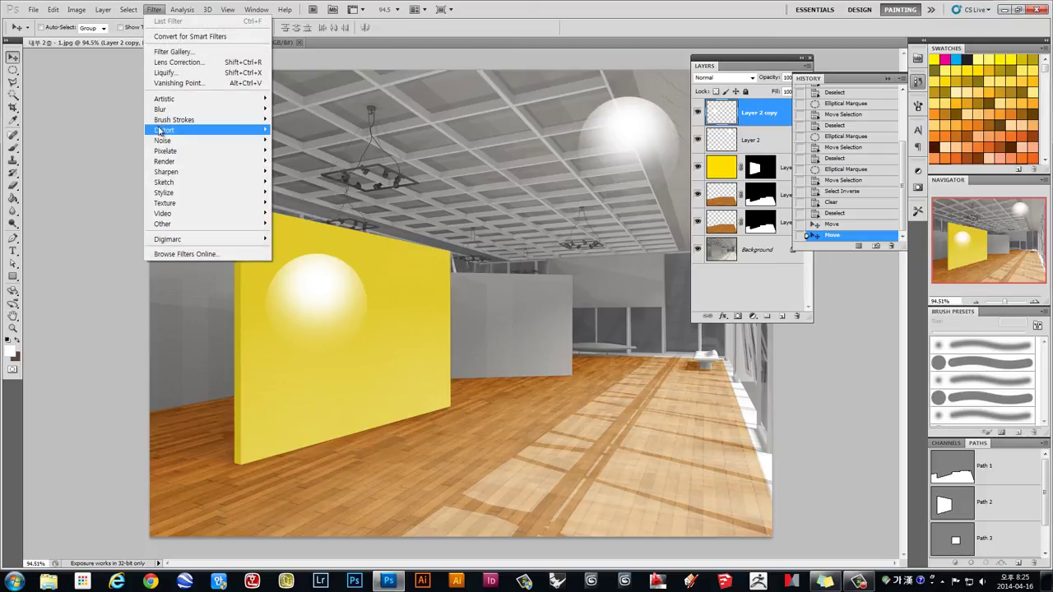
mouse_move(162, 109)
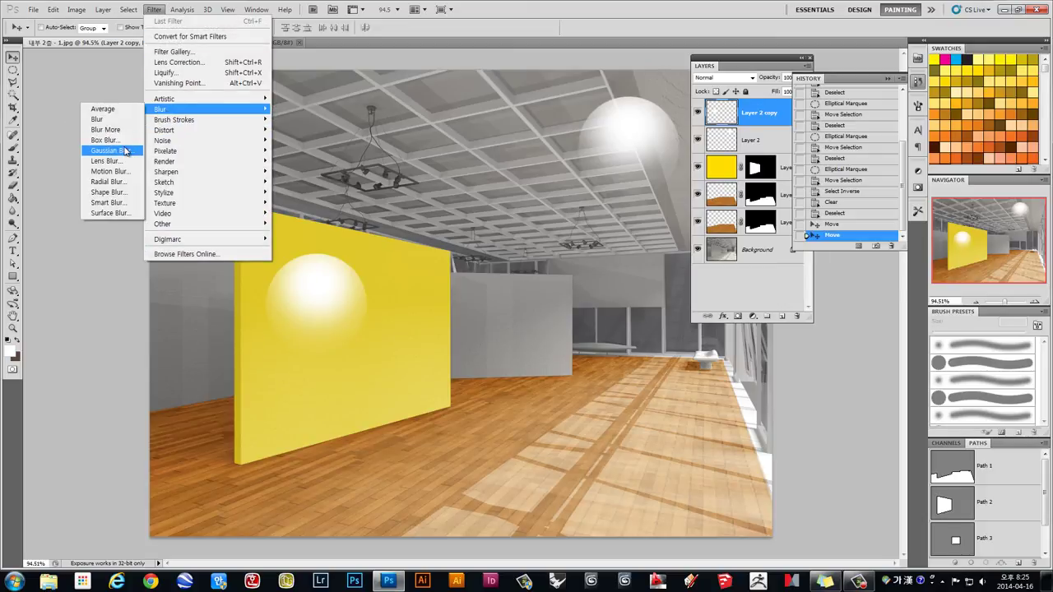
click(123, 152)
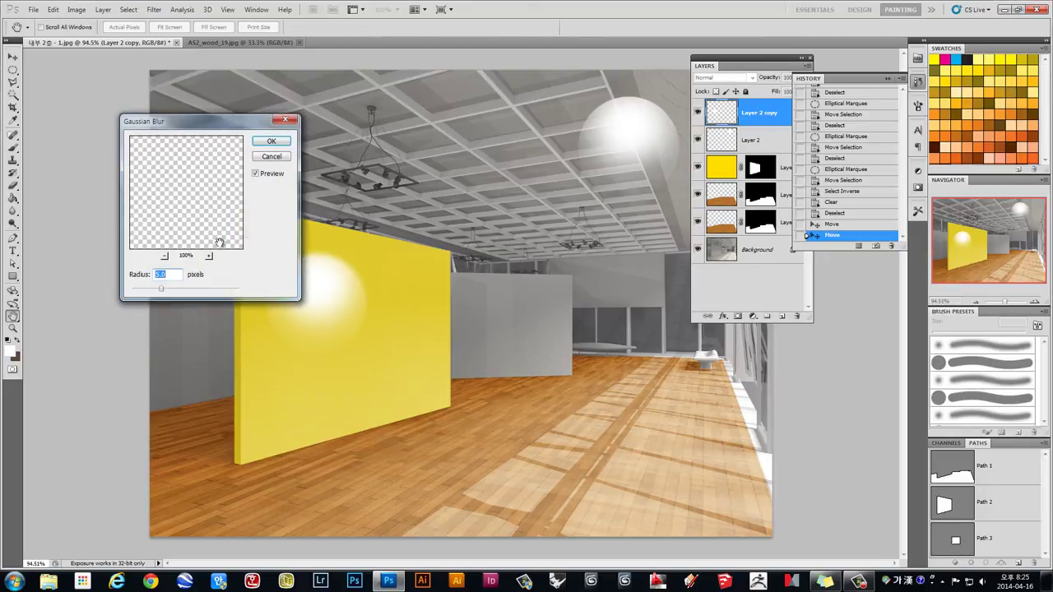
drag(261, 115, 590, 115)
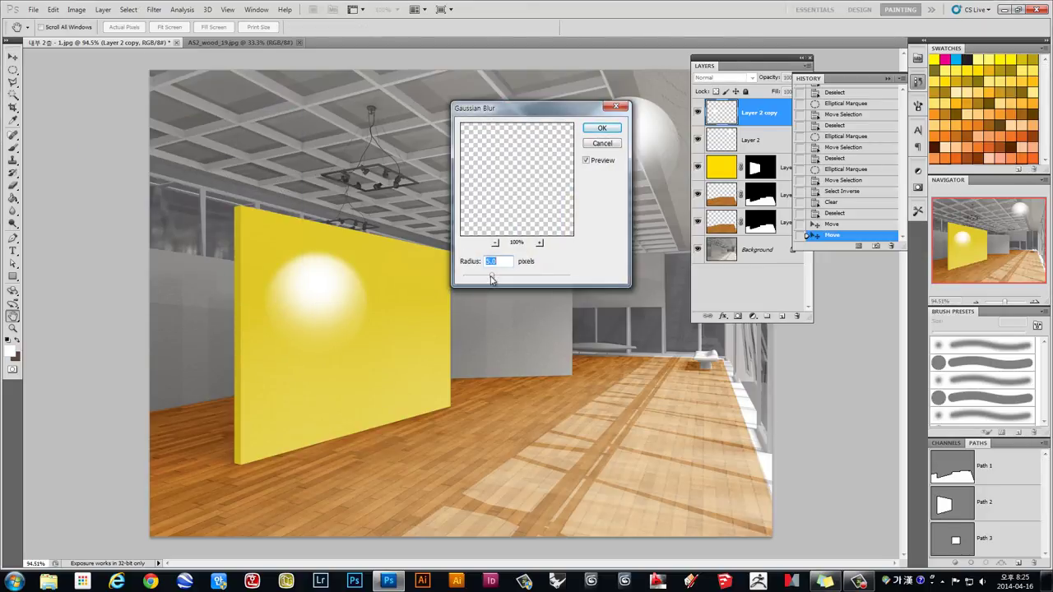
click(603, 129)
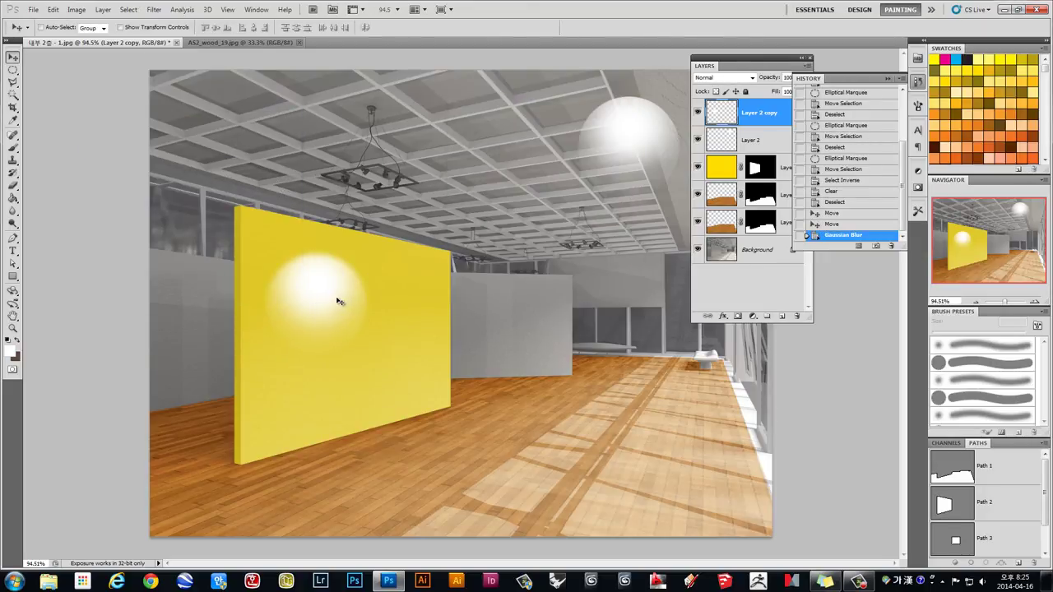
Move the blurred glow to the wall's upper left and set it to Overlay
mouse_move(344, 301)
mouse_down()
mouse_move(353, 285)
mouse_move(301, 227)
mouse_up()
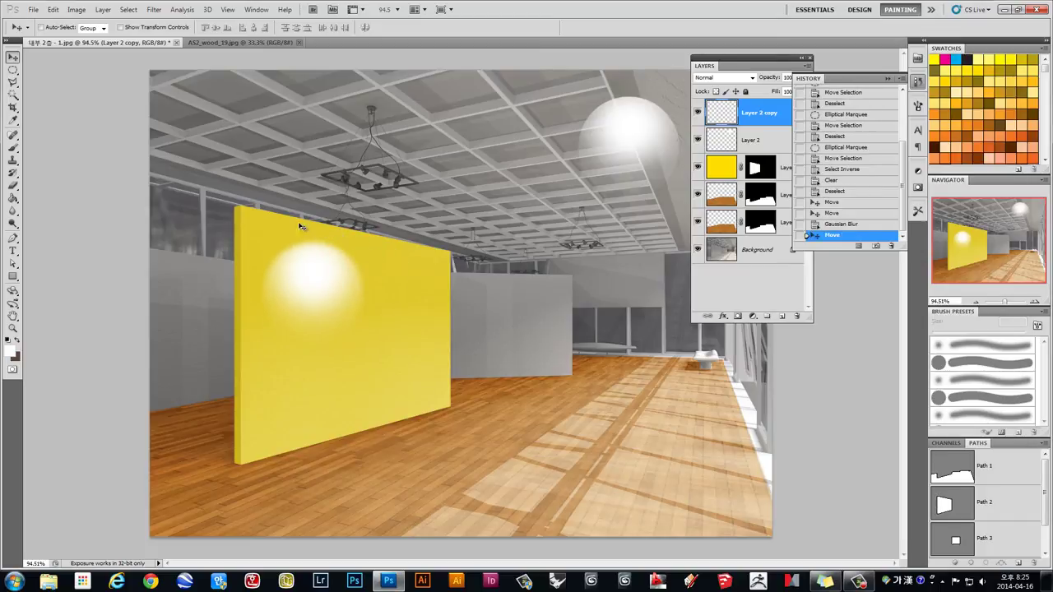
click(724, 79)
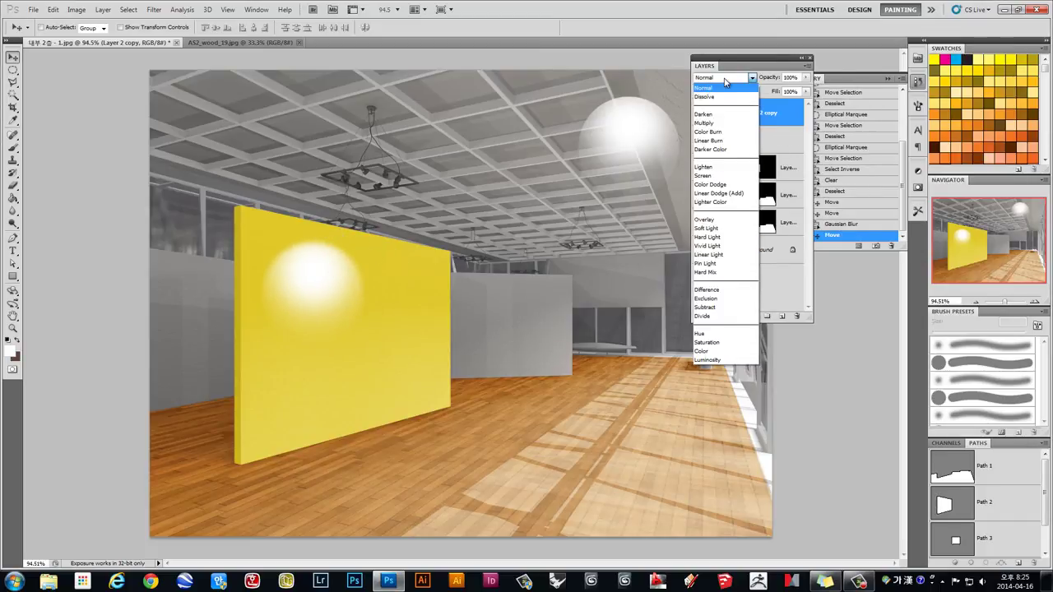
click(703, 221)
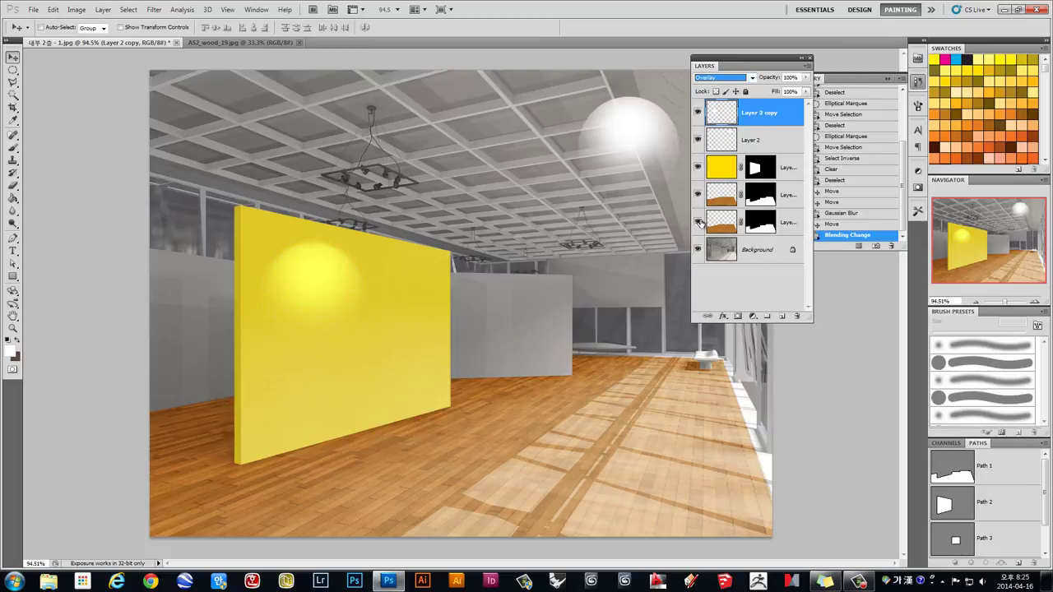
Add Overlay glow copies on the yellow wall's right and grey wall, then select all three
mouse_move(362, 306)
mouse_down()
mouse_move(386, 134)
mouse_move(328, 161)
mouse_move(368, 241)
mouse_move(303, 315)
mouse_up()
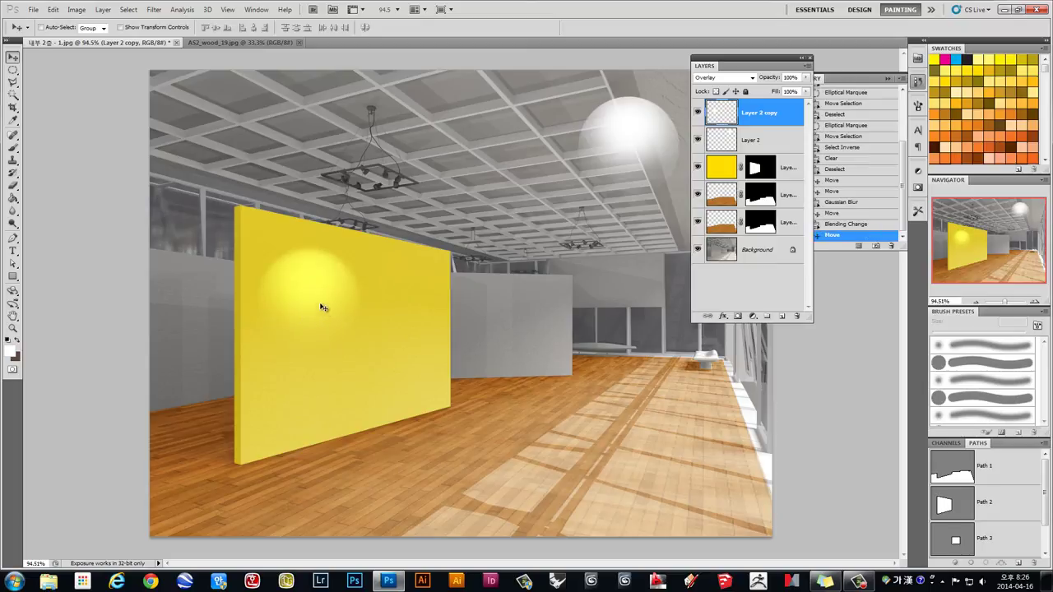
alt+drag(311, 292, 580, 298)
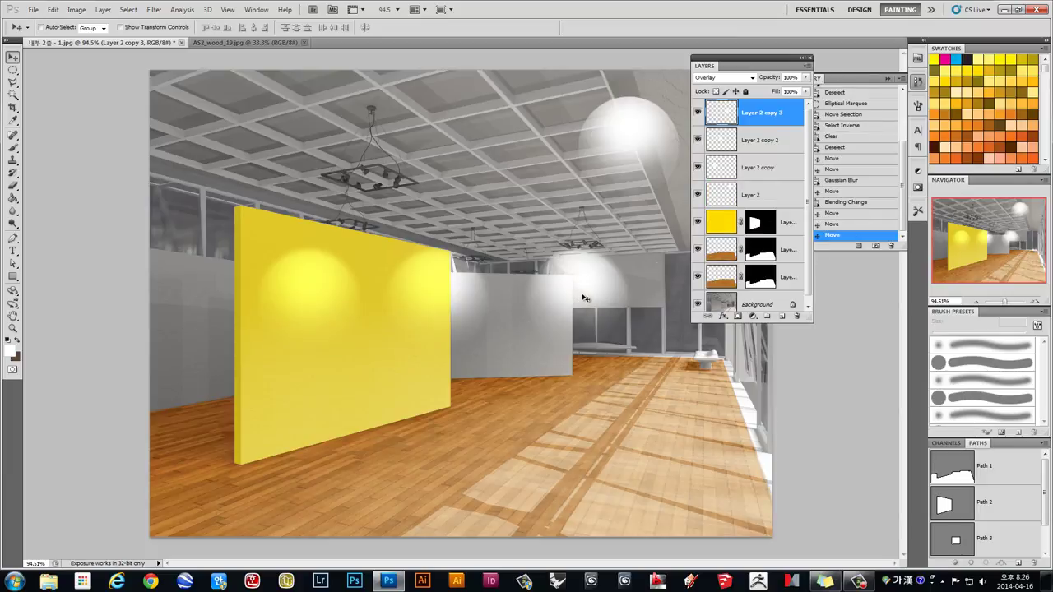
drag(580, 294, 565, 294)
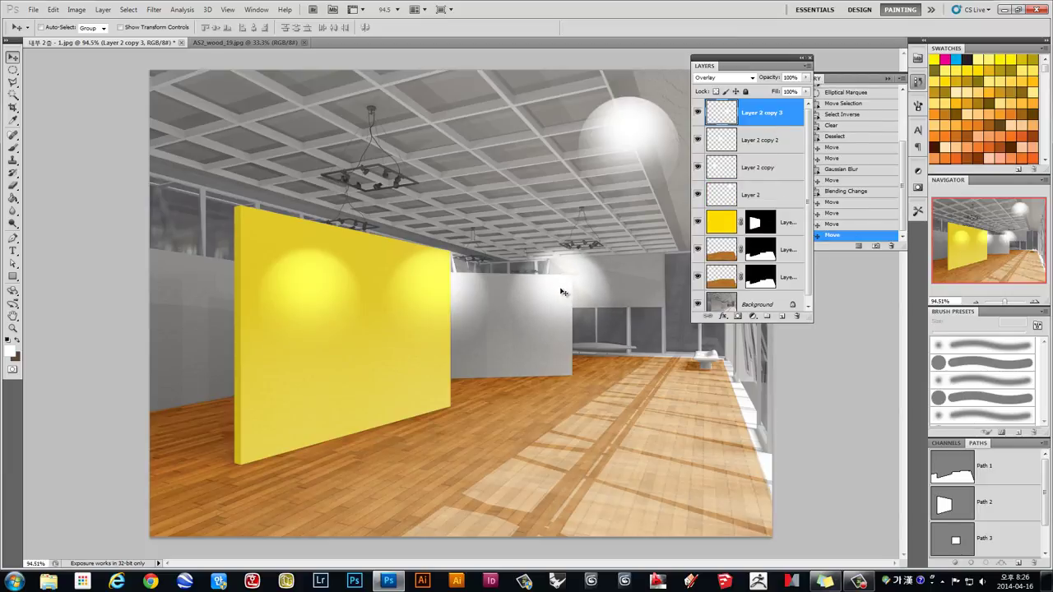
shift+click(764, 143)
shift+click(758, 168)
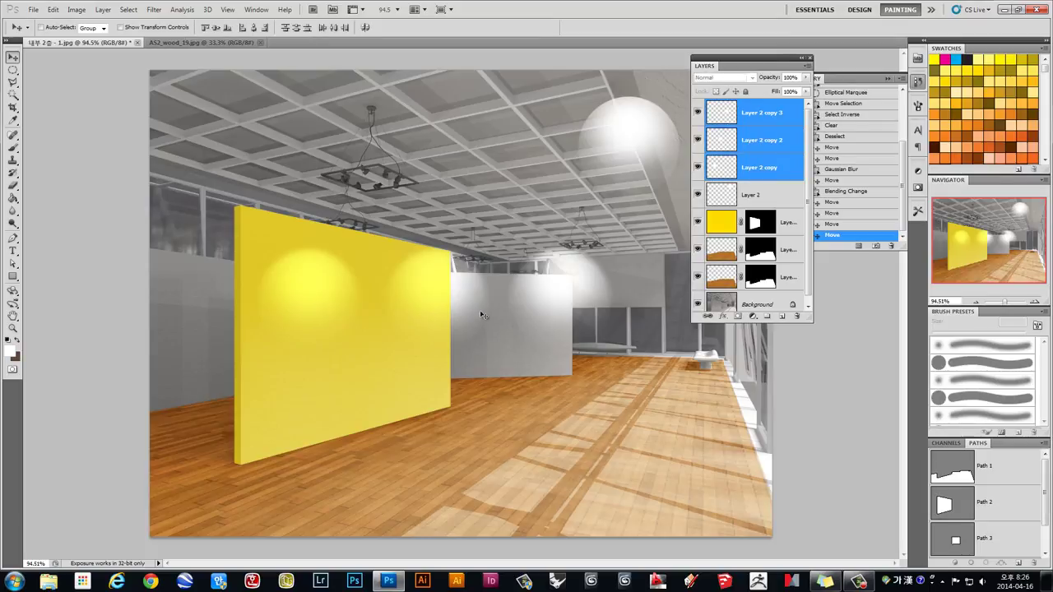
Free Transform the three glows into tall, perspective-fitted beams across the yellow wall
key(ctrl+t)
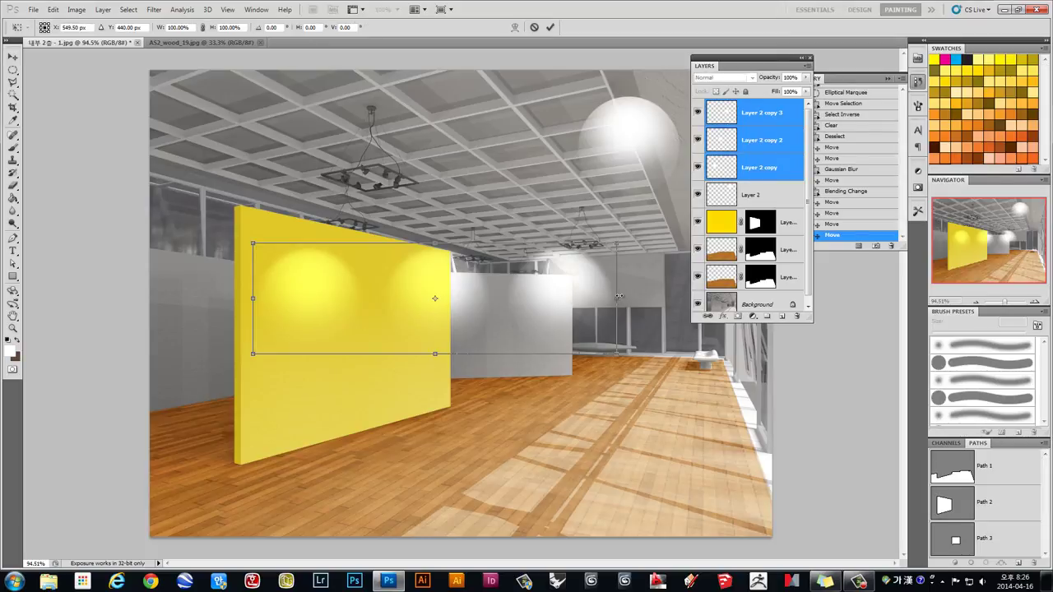
drag(615, 301, 450, 299)
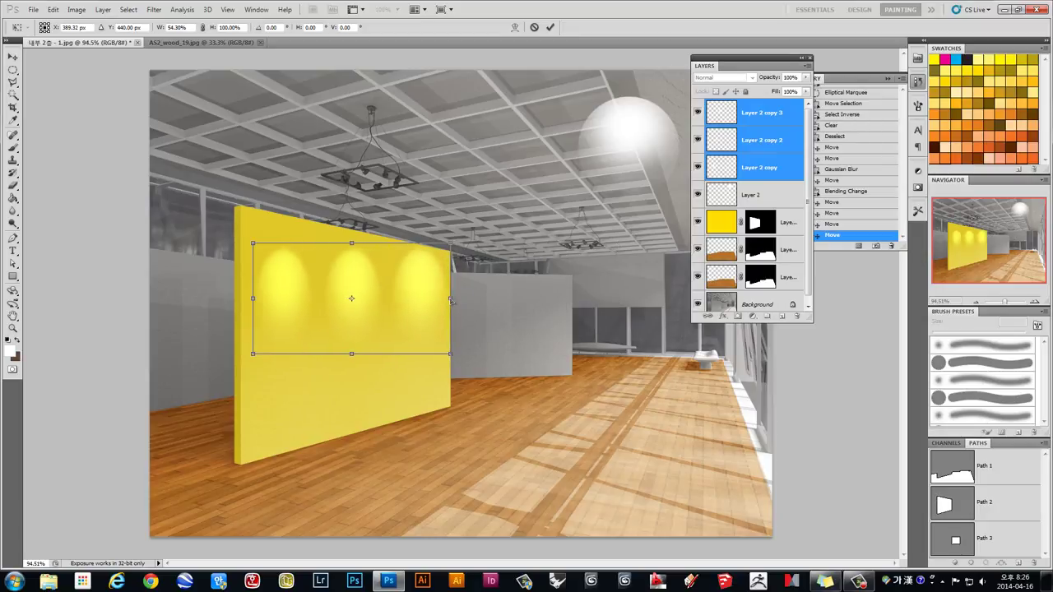
drag(451, 300, 444, 324)
drag(255, 245, 252, 217)
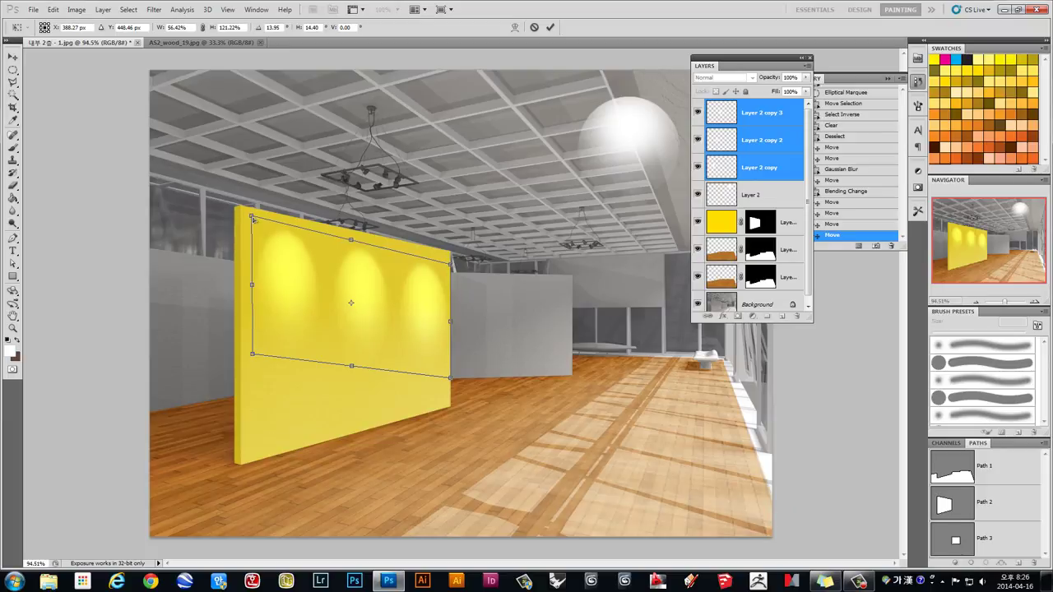
drag(253, 218, 254, 219)
drag(450, 265, 446, 261)
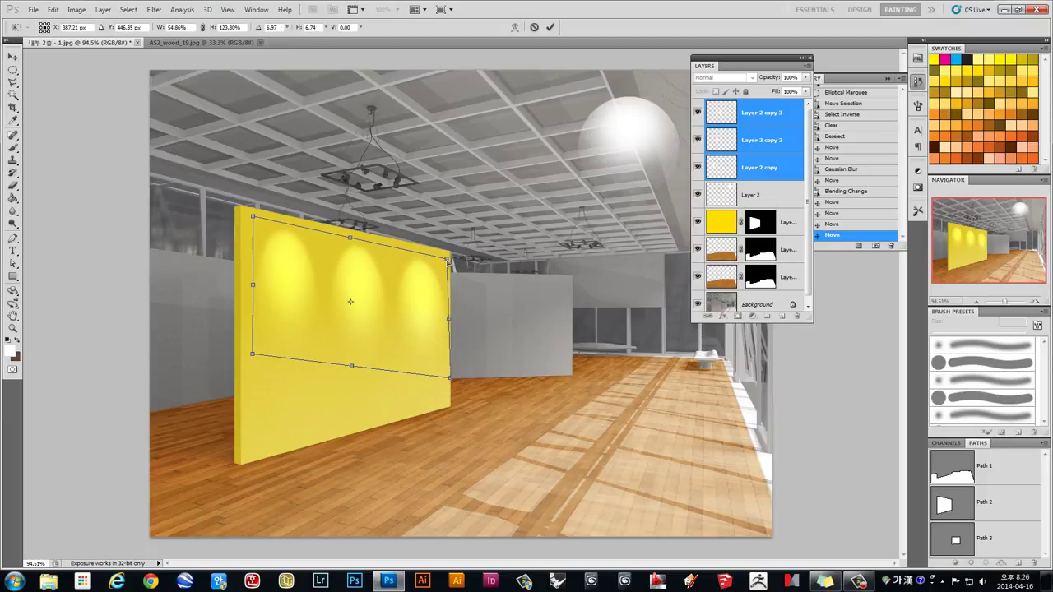
drag(452, 381, 448, 378)
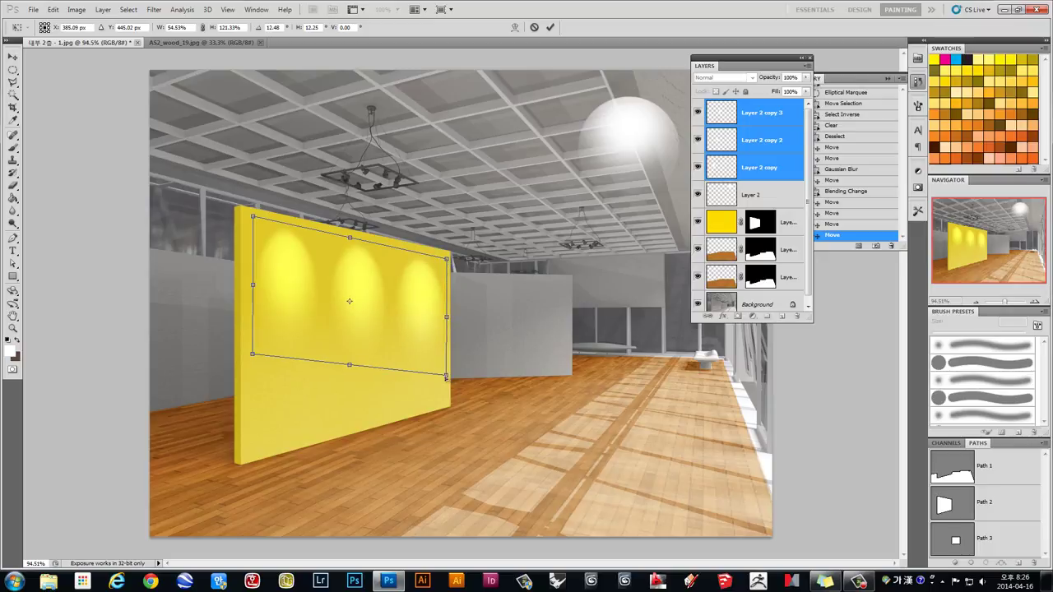
mouse_move(256, 358)
mouse_down()
mouse_move(253, 420)
mouse_move(253, 409)
mouse_up()
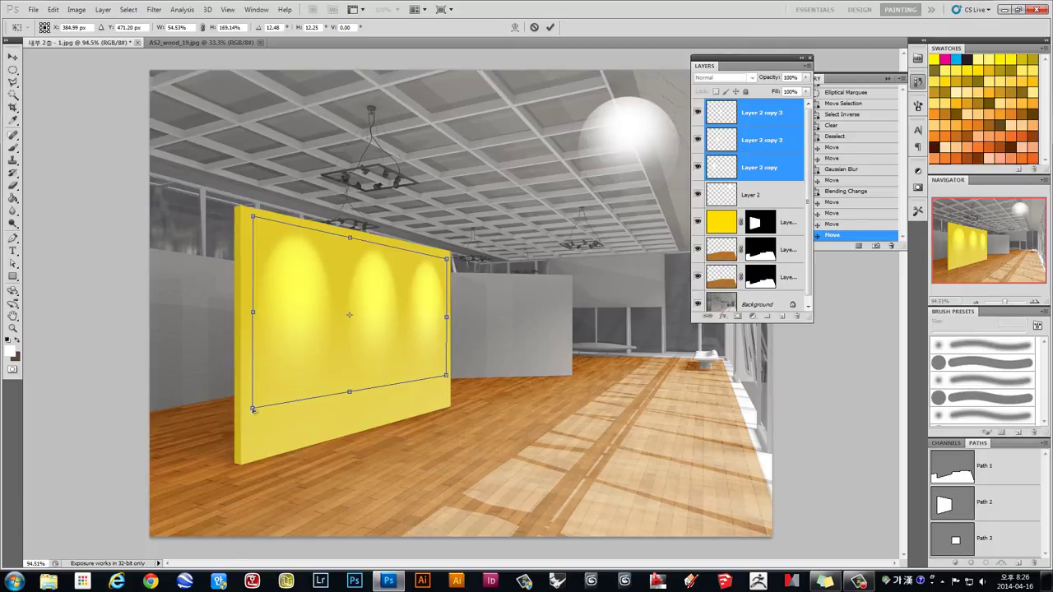
drag(253, 409, 254, 406)
key(Return)
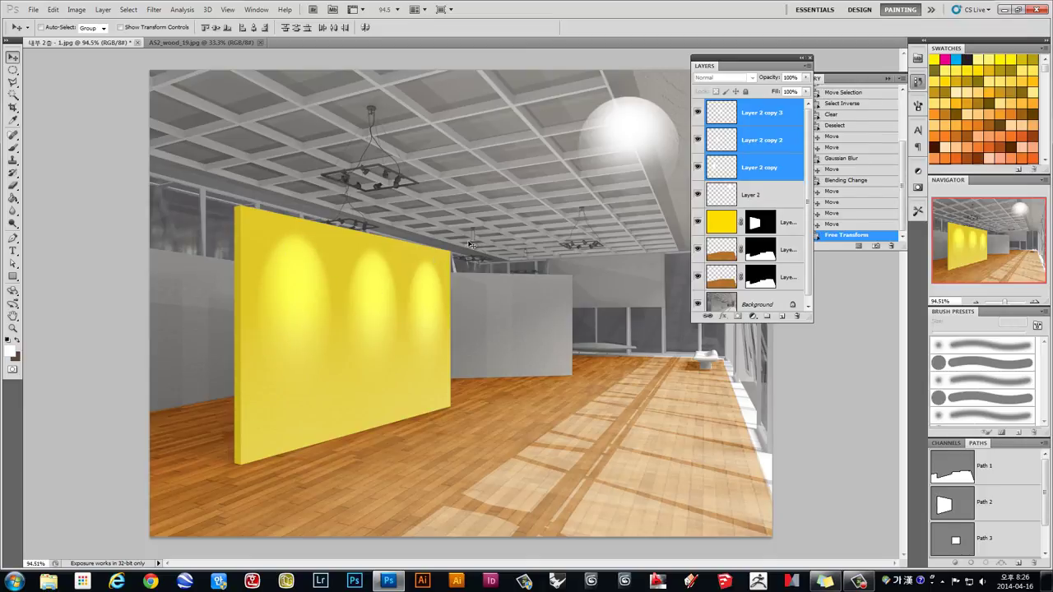
Duplicate the white light sphere onto the grey wall and shrink it to half size
right_click(635, 111)
click(658, 116)
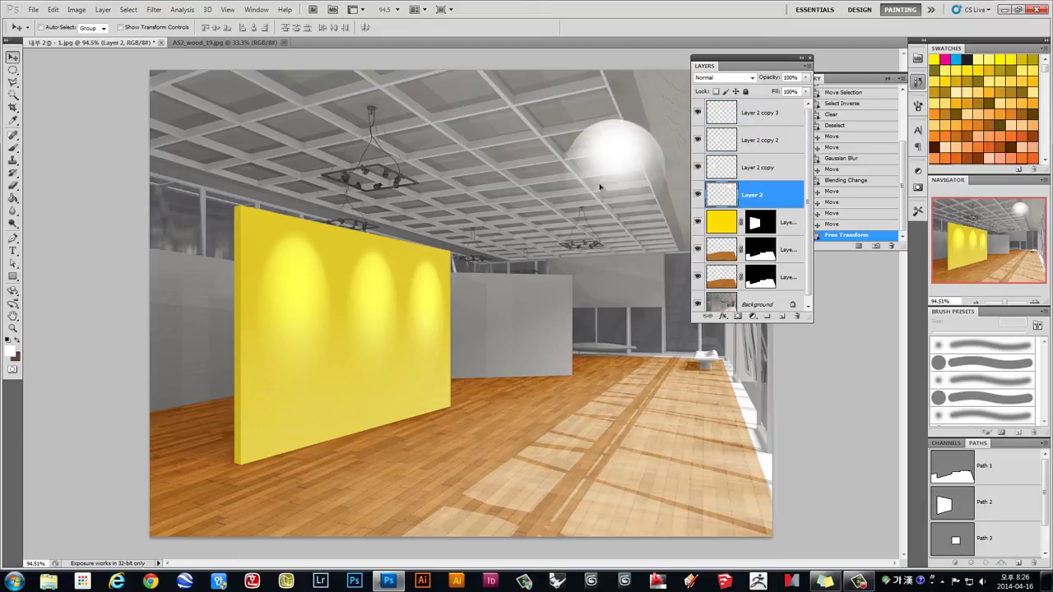
drag(642, 148, 497, 340)
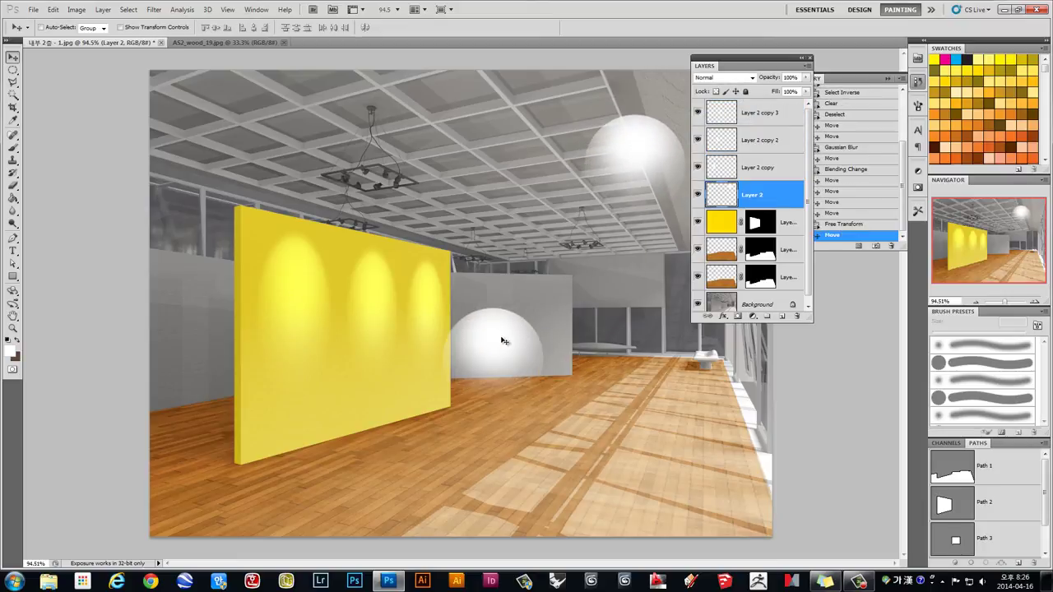
key(ctrl+t)
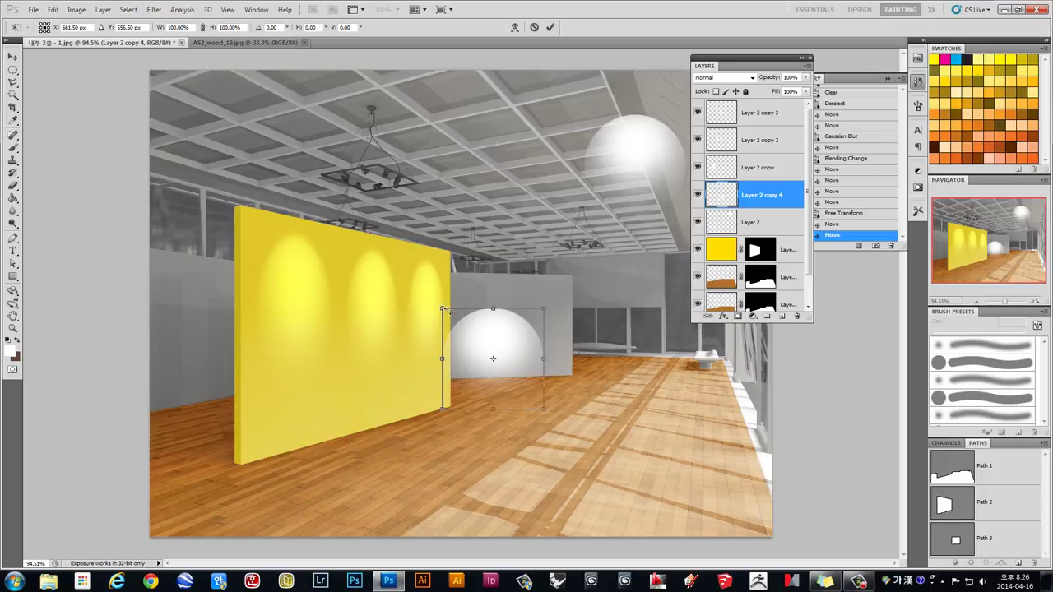
drag(441, 307, 460, 336)
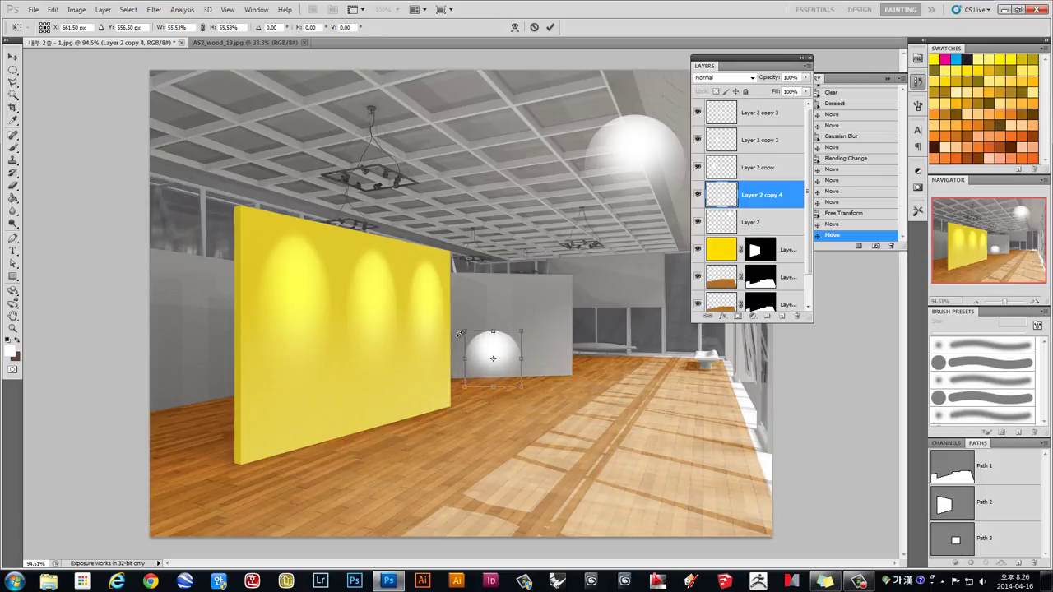
key(Return)
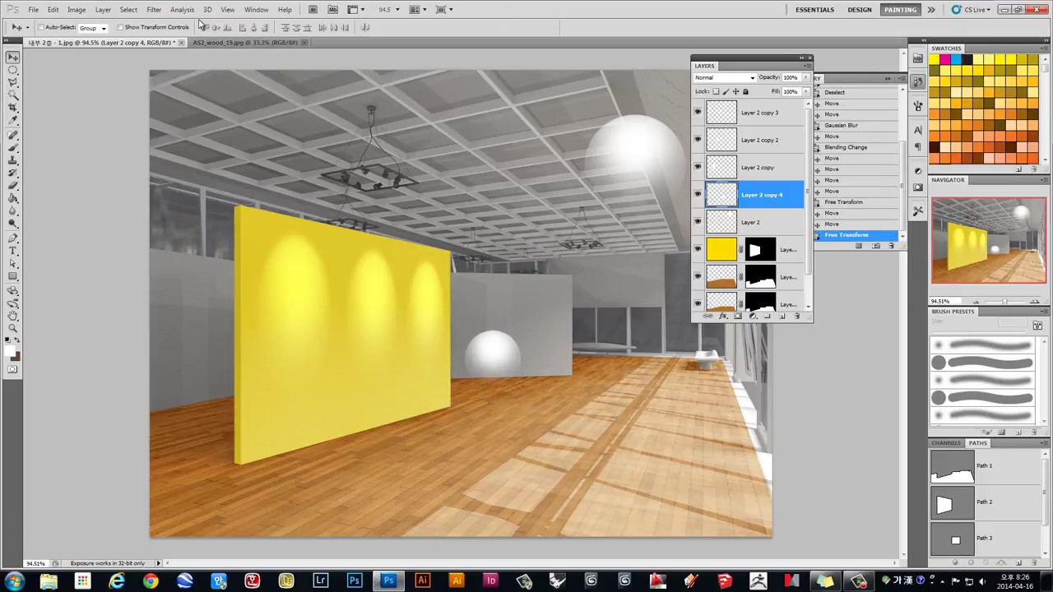
Gaussian-blur the sphere copy and move it up onto the grey wall
click(161, 11)
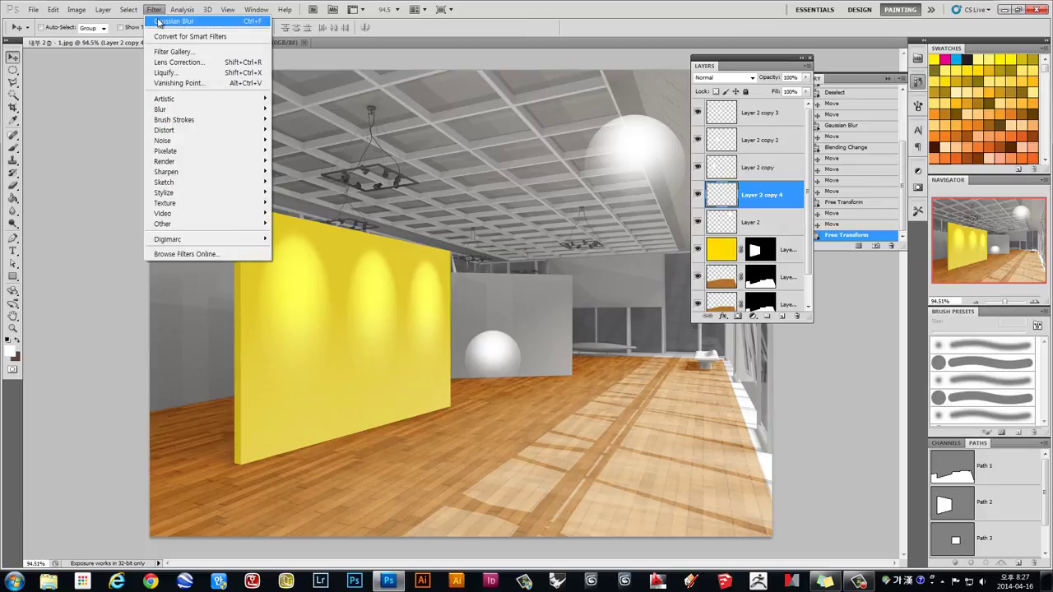
mouse_move(167, 110)
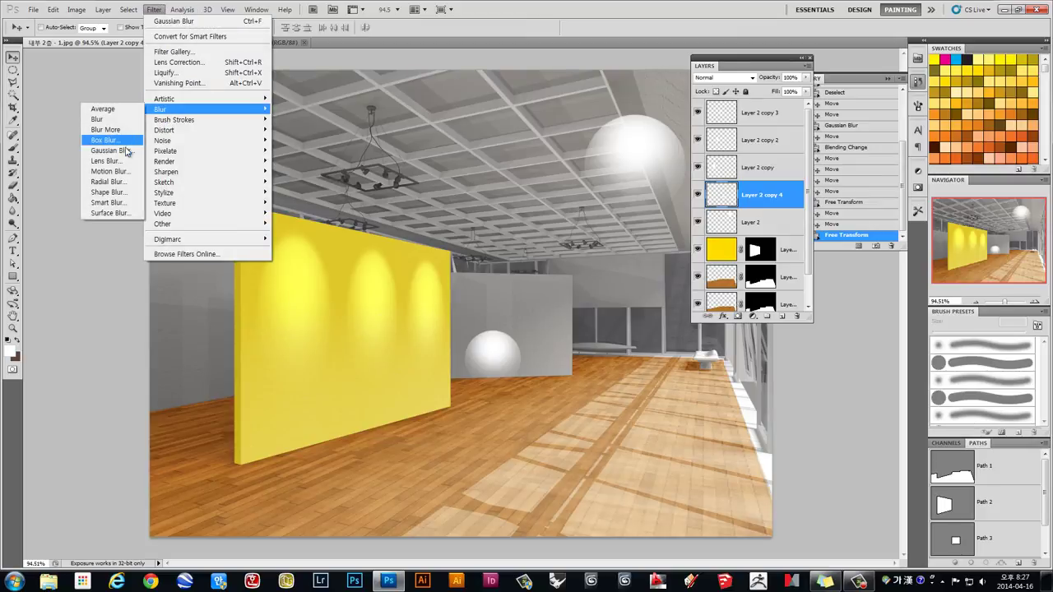
click(107, 151)
click(602, 128)
key(v)
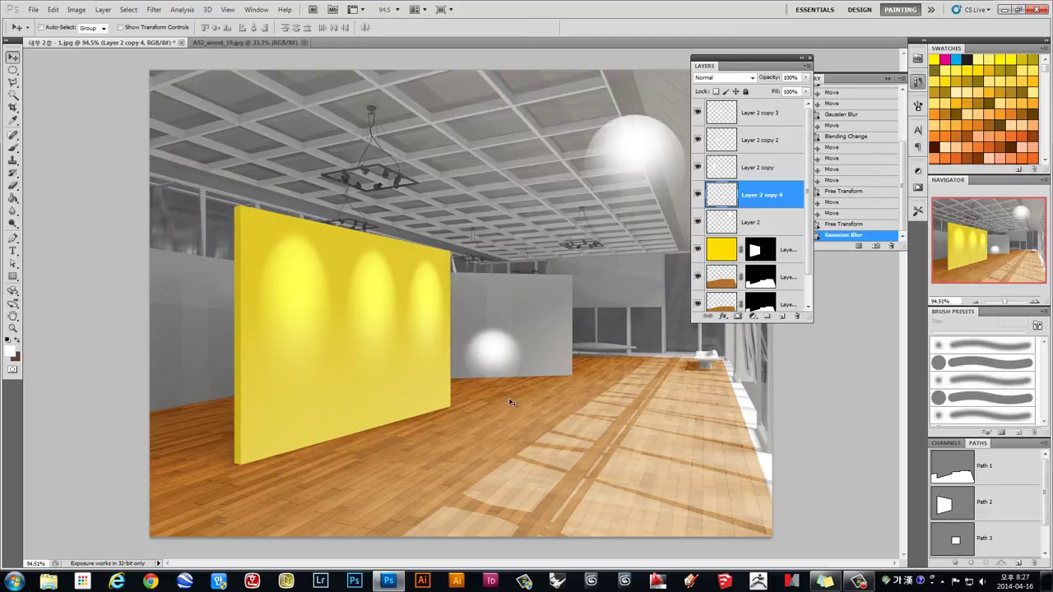
mouse_move(502, 362)
mouse_down()
mouse_move(471, 314)
mouse_move(611, 315)
mouse_up()
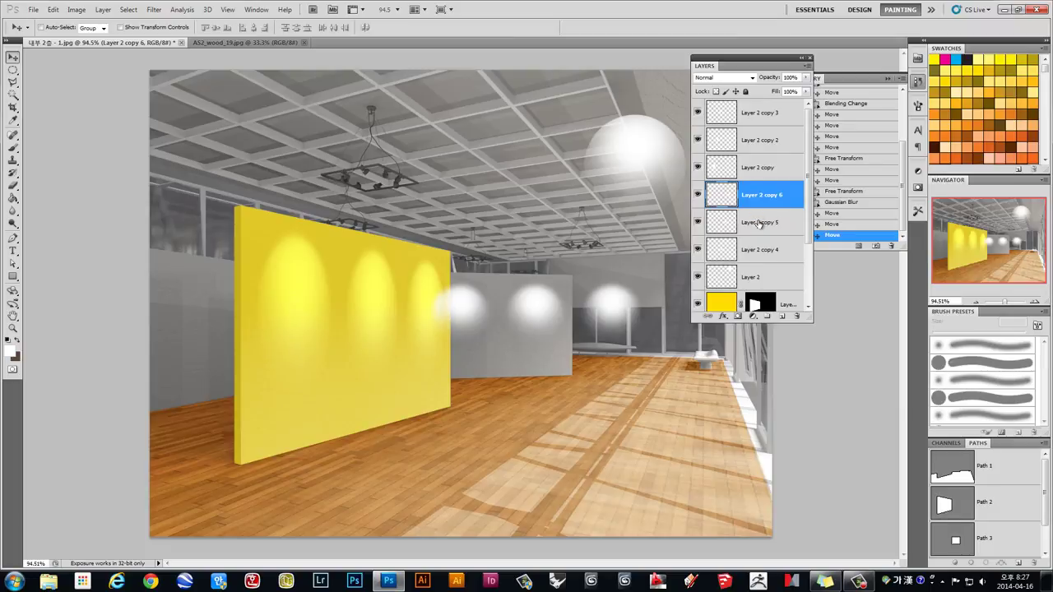
Reshape the three grey-wall glows into narrower, taller ovals
shift+click(759, 220)
shift+click(763, 251)
key(ctrl+t)
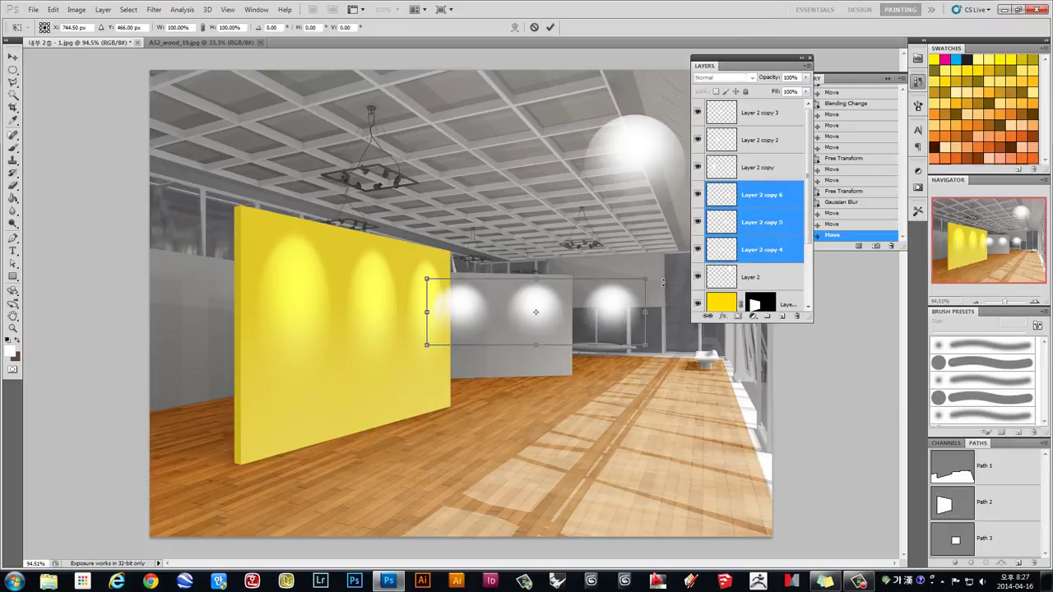
drag(638, 313, 562, 318)
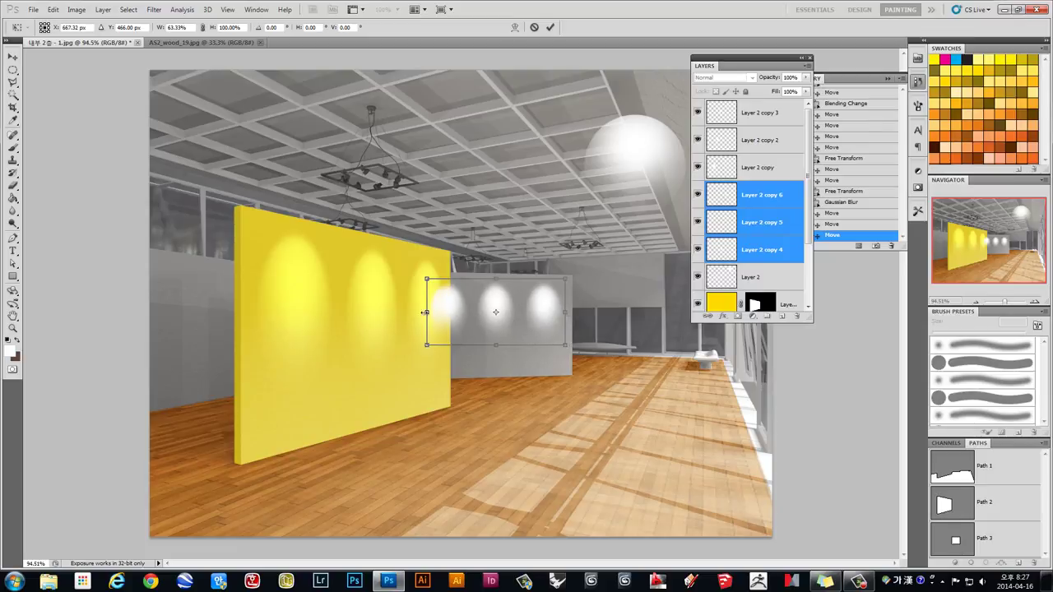
mouse_move(425, 312)
mouse_down()
mouse_move(436, 313)
mouse_move(436, 277)
mouse_up()
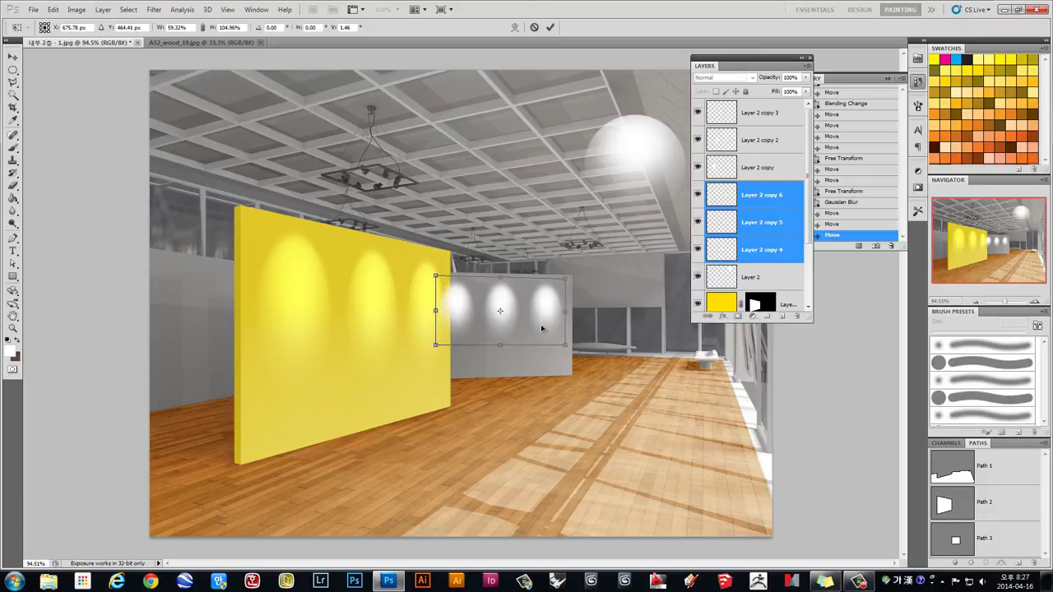
drag(503, 351, 503, 363)
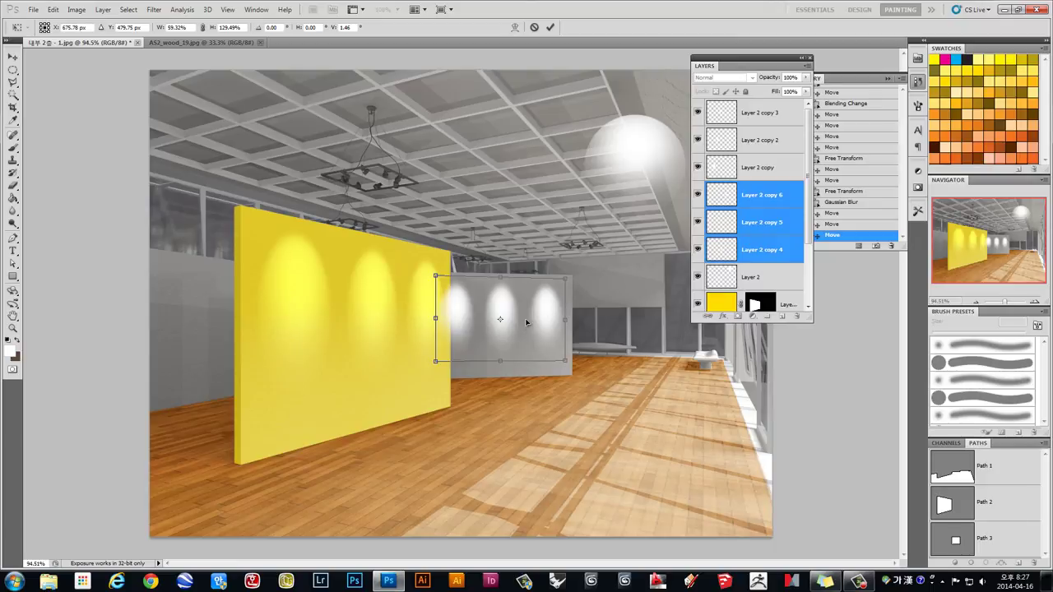
key(Return)
Merge the glows into Layer 2 copy 6 and try blend modes, ending on Multiply
scroll(488, 313, up, 4)
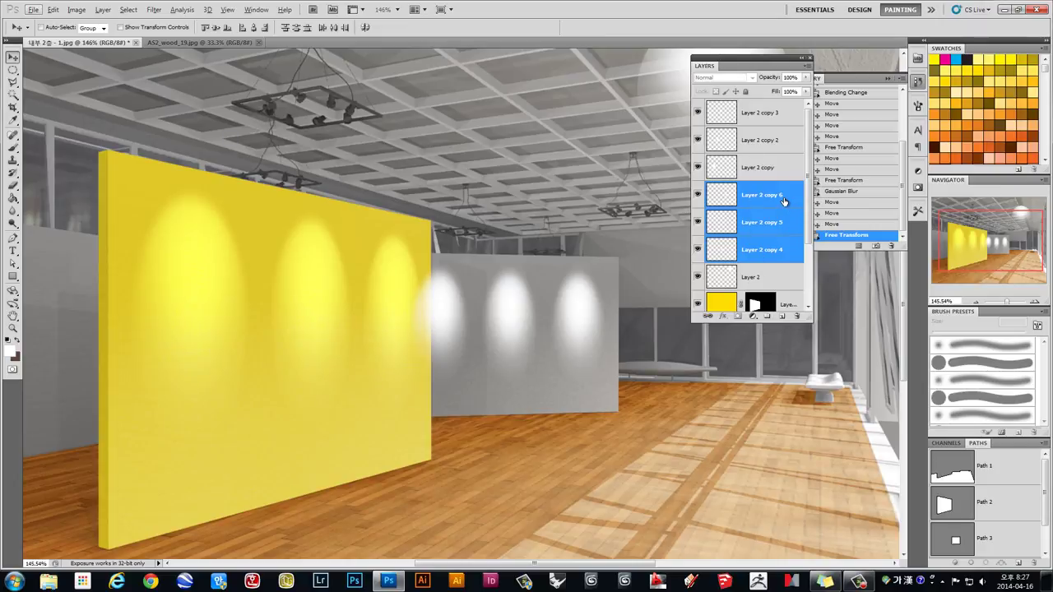
click(766, 202)
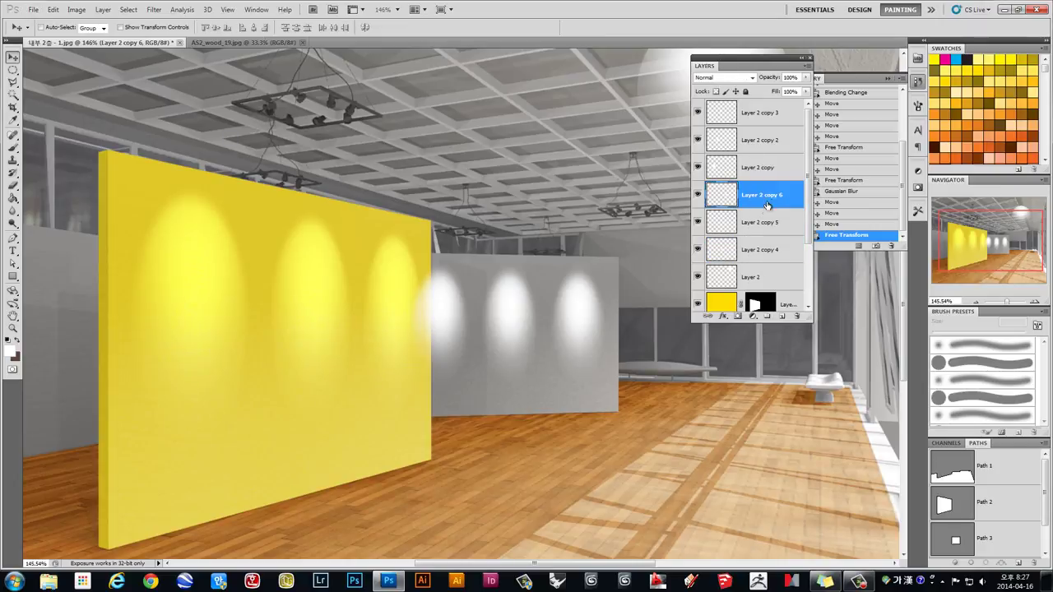
shift+click(768, 222)
shift+click(766, 251)
key(ctrl+e)
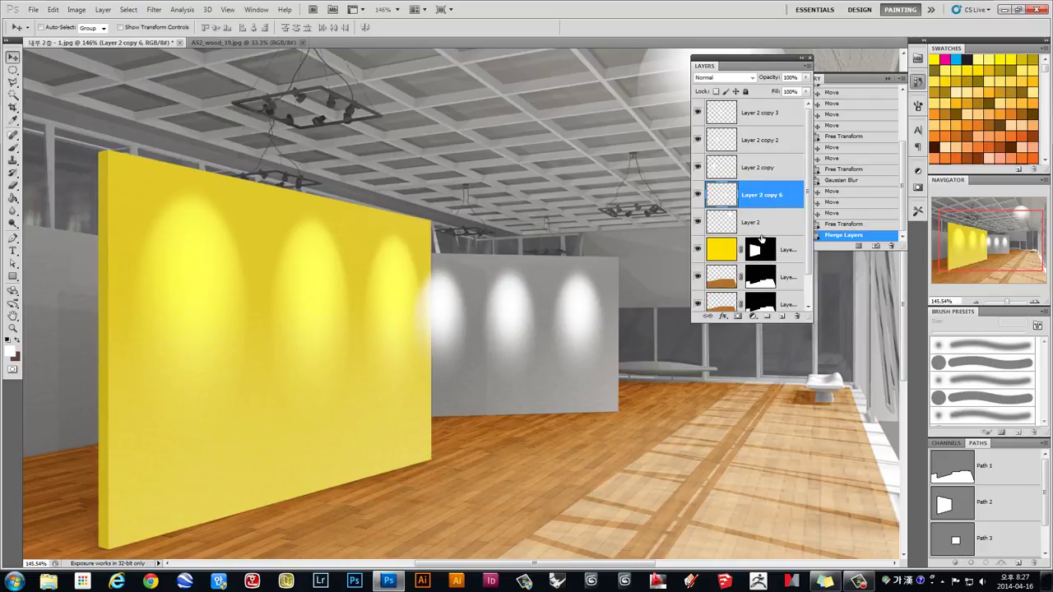
click(729, 78)
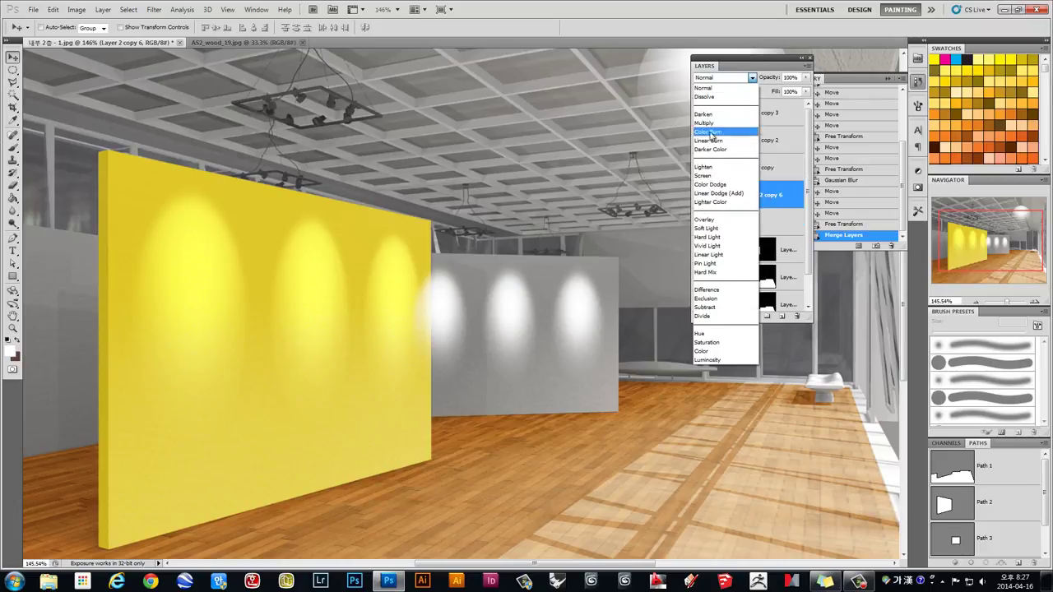
click(705, 220)
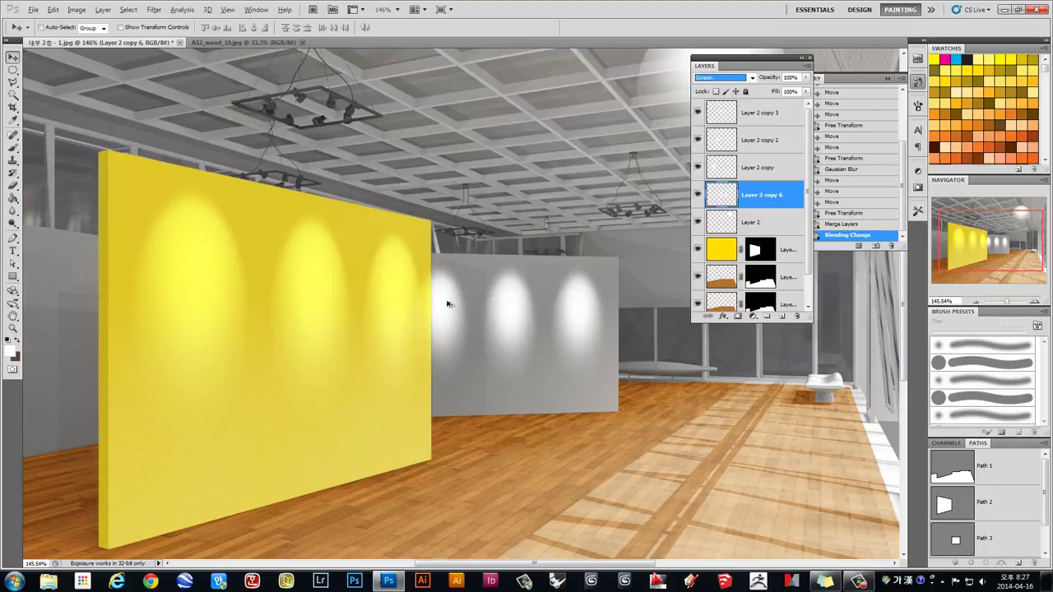
key(Up)
key(Up)
key(Up)
Set Layer 2 copy 6 to Overlay so the three oval glows light the grey wall
click(720, 78)
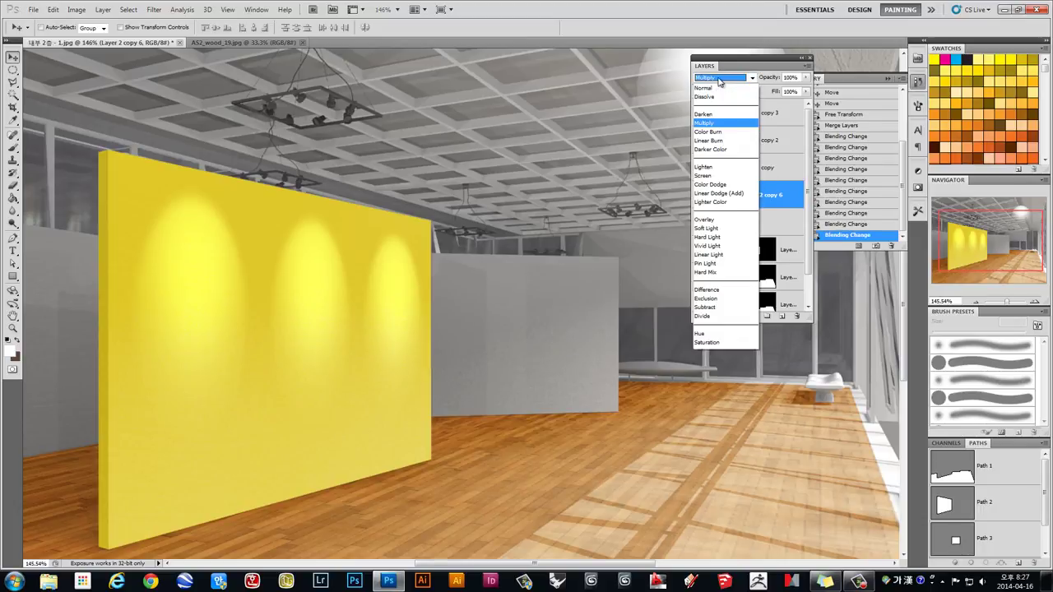
click(705, 220)
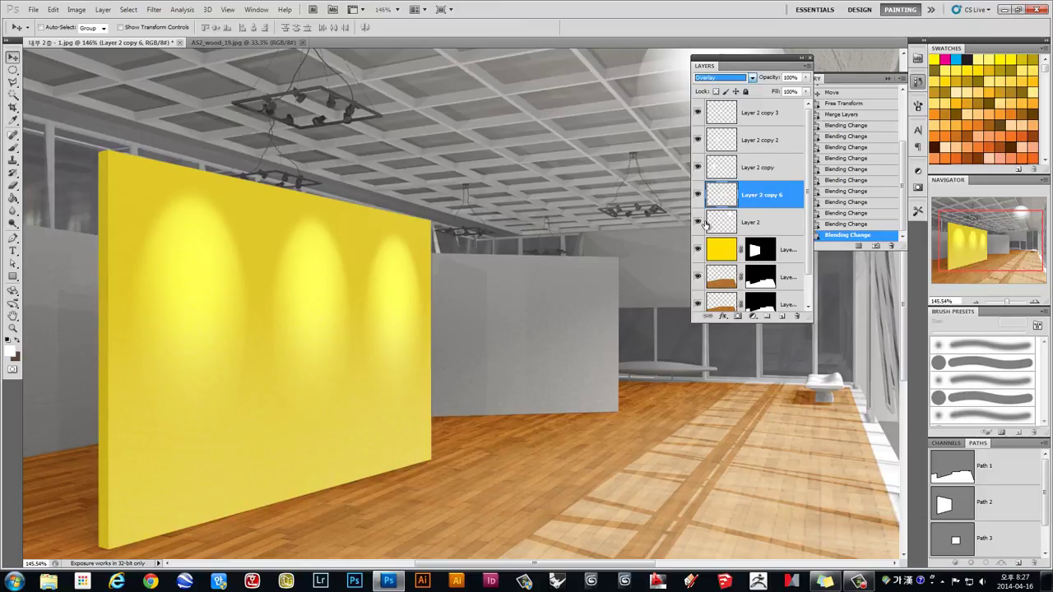
scroll(571, 334, up, 3)
scroll(395, 321, up, 3)
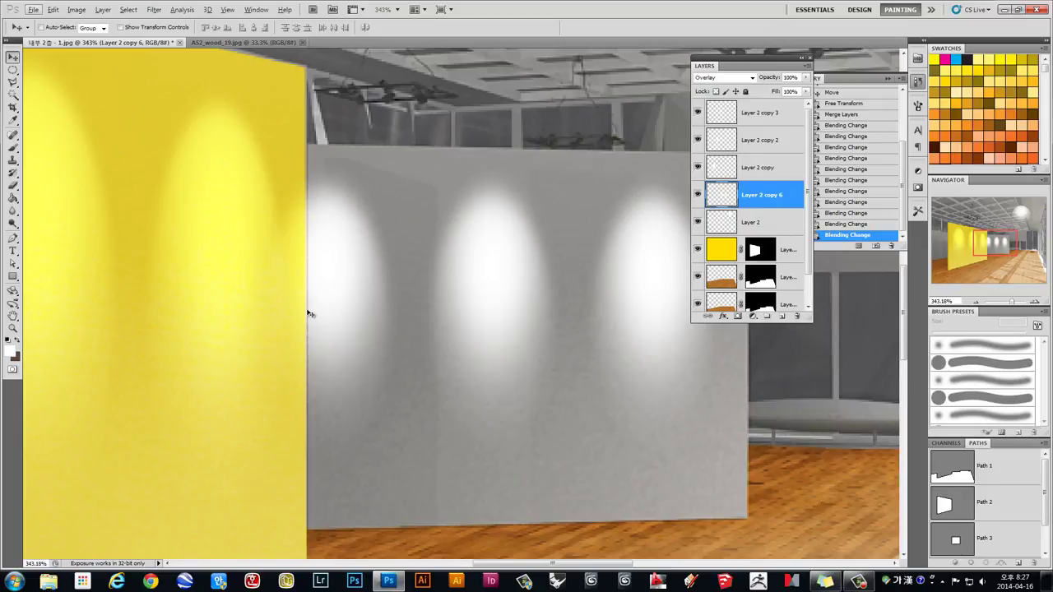
drag(534, 181, 330, 175)
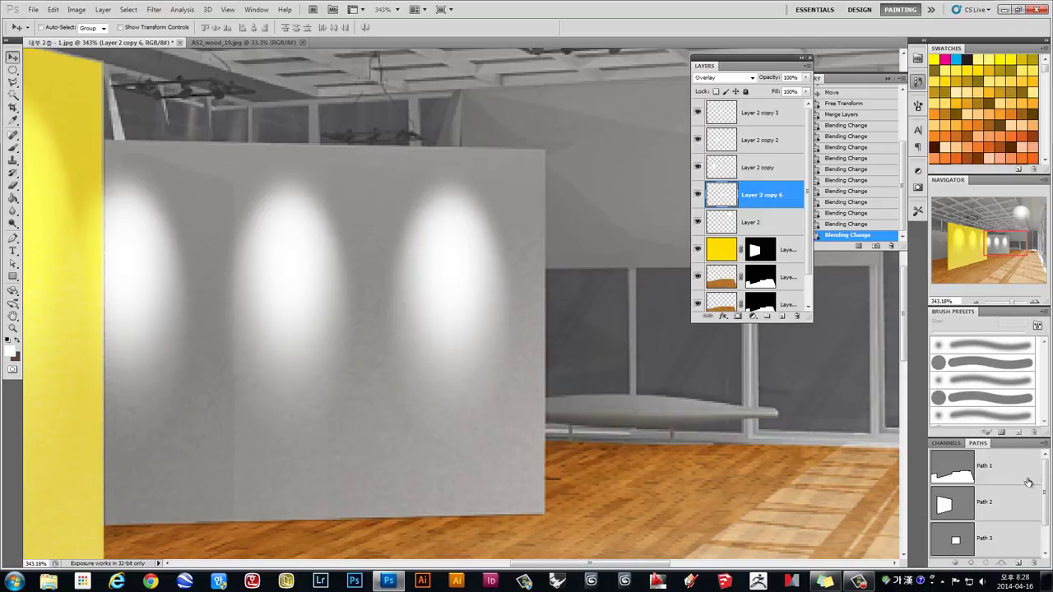
drag(1046, 483, 1046, 519)
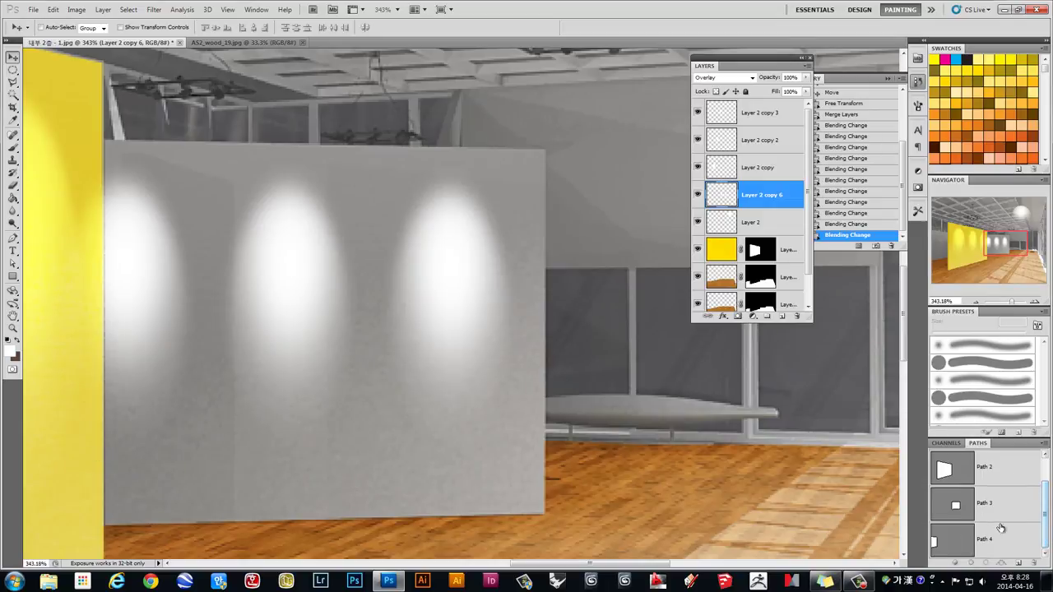
Mask the glows with a selection of the grey wall's outline so they stay on it
ctrl+click(958, 505)
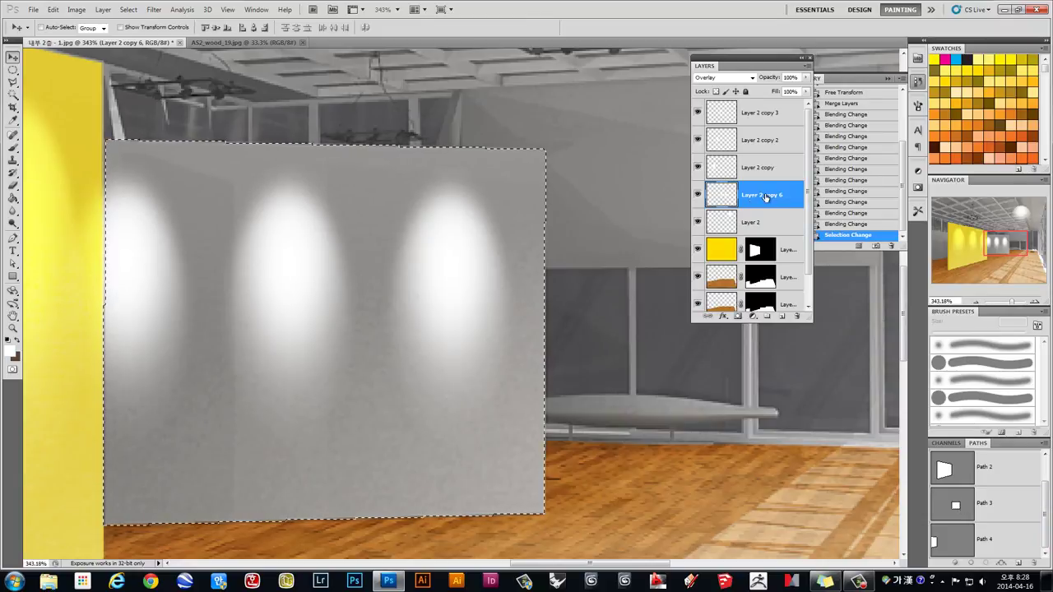
click(738, 317)
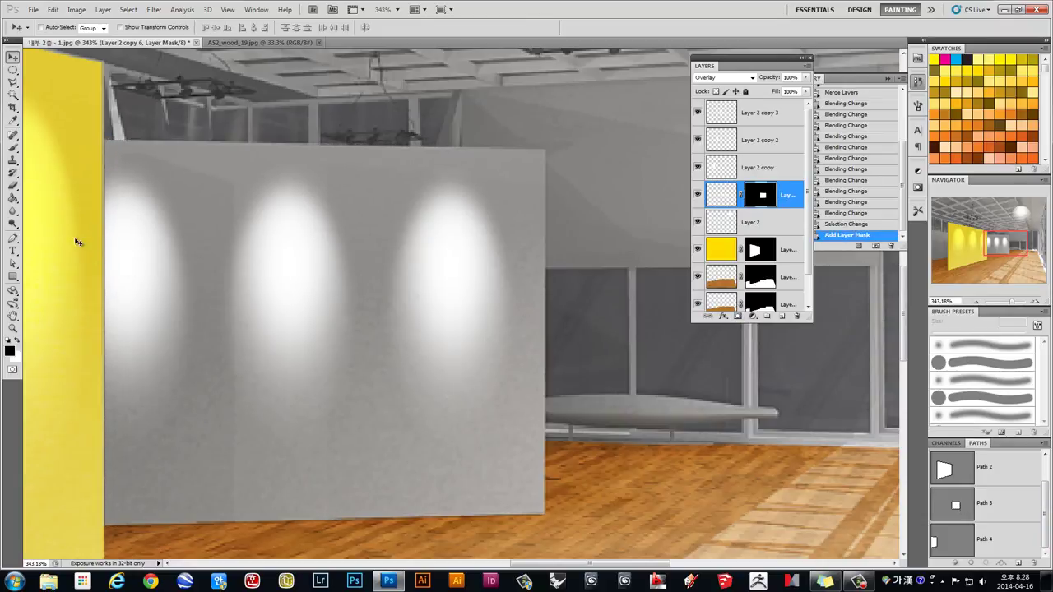
scroll(188, 277, down, 2)
scroll(207, 289, down, 2)
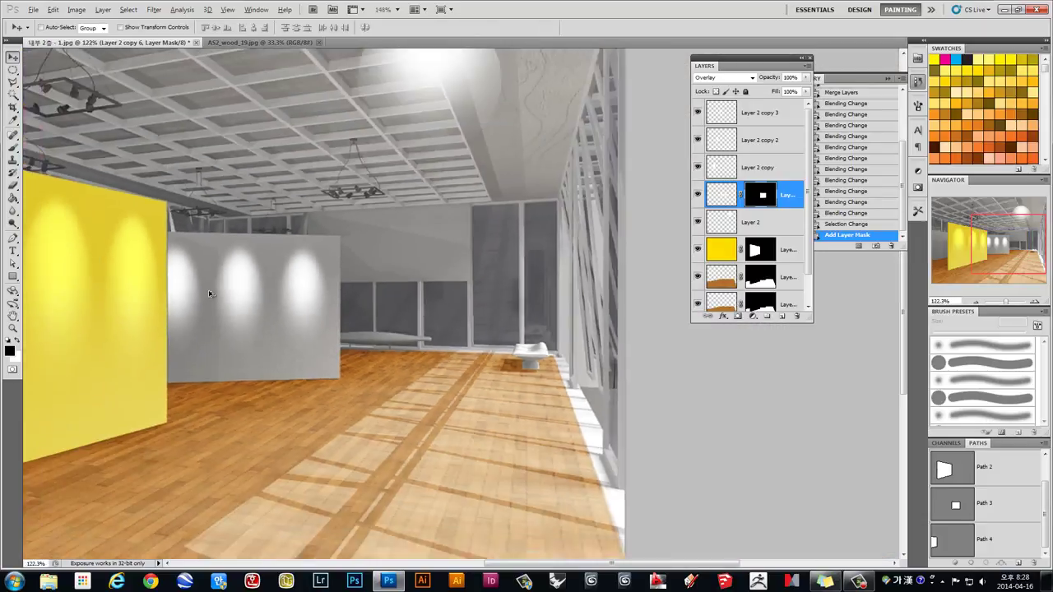
scroll(346, 297, down, 2)
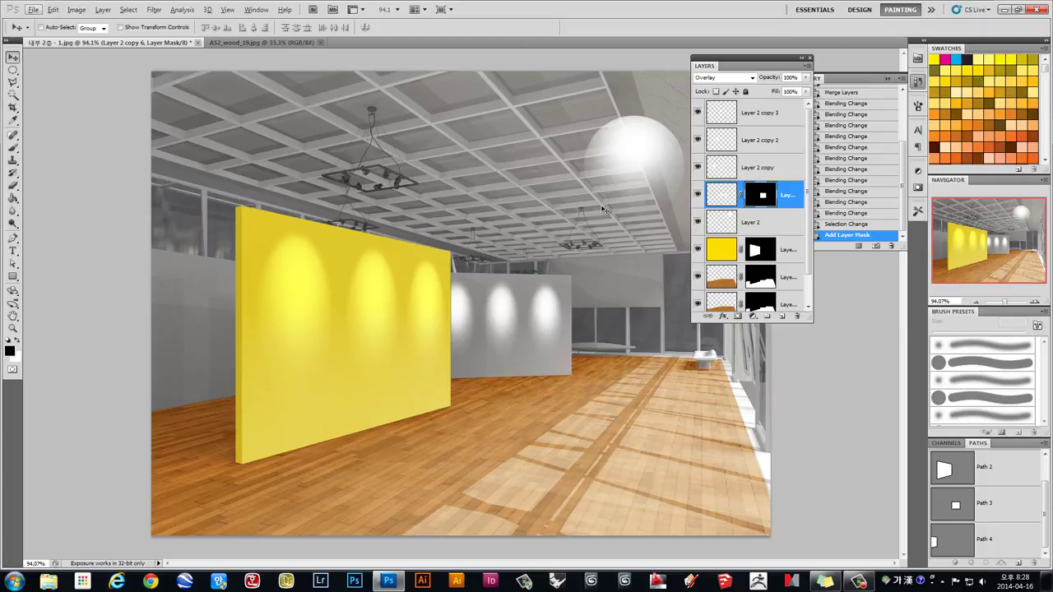
scroll(532, 318, up, 2)
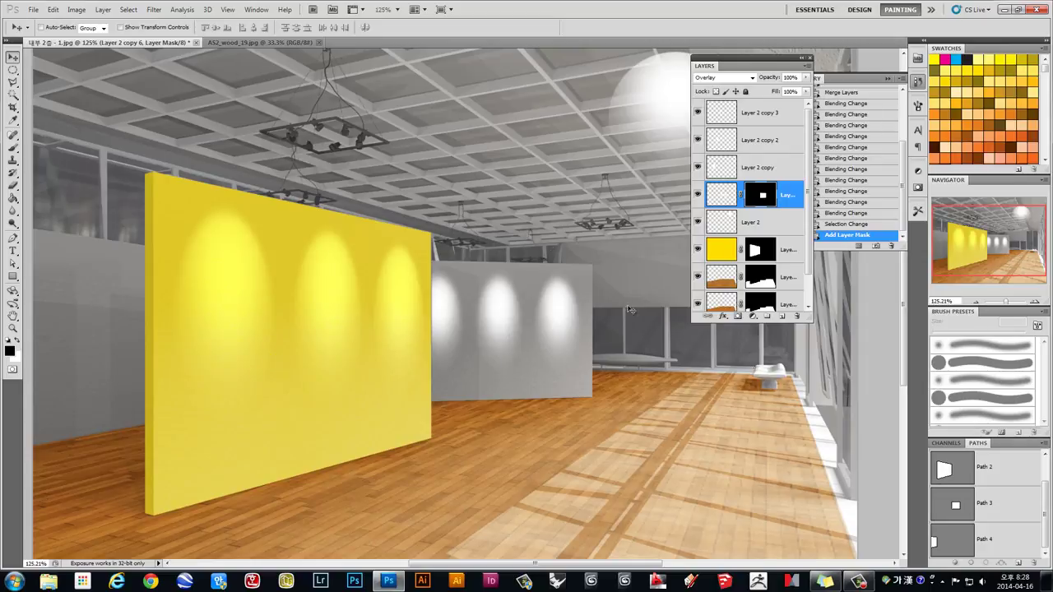
scroll(419, 190, down, 2)
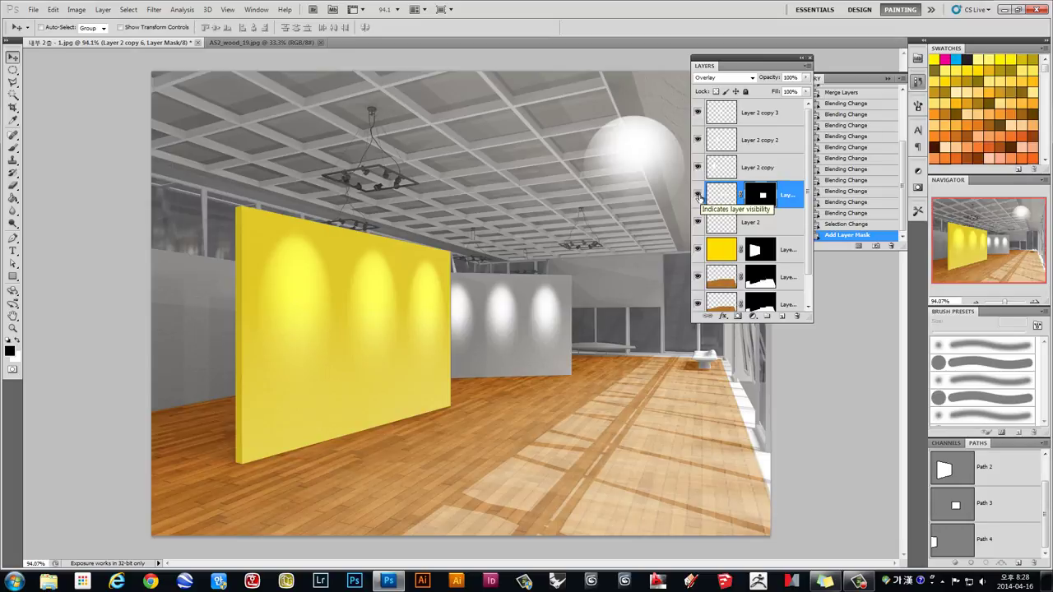
Pick Layer 2 from the canvas and hide its large ceiling glow disc
right_click(633, 133)
click(658, 134)
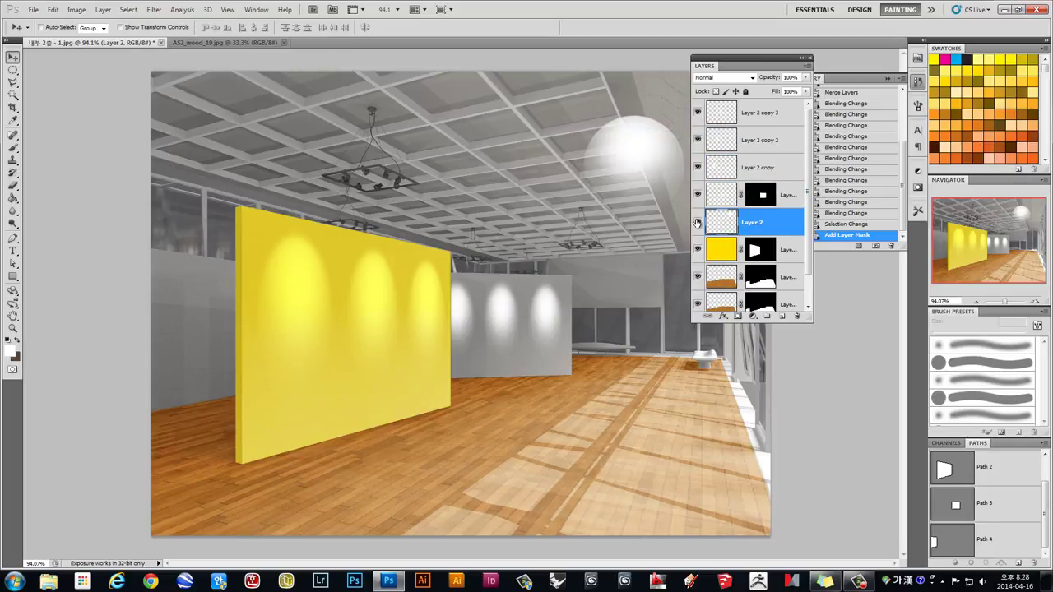
click(698, 222)
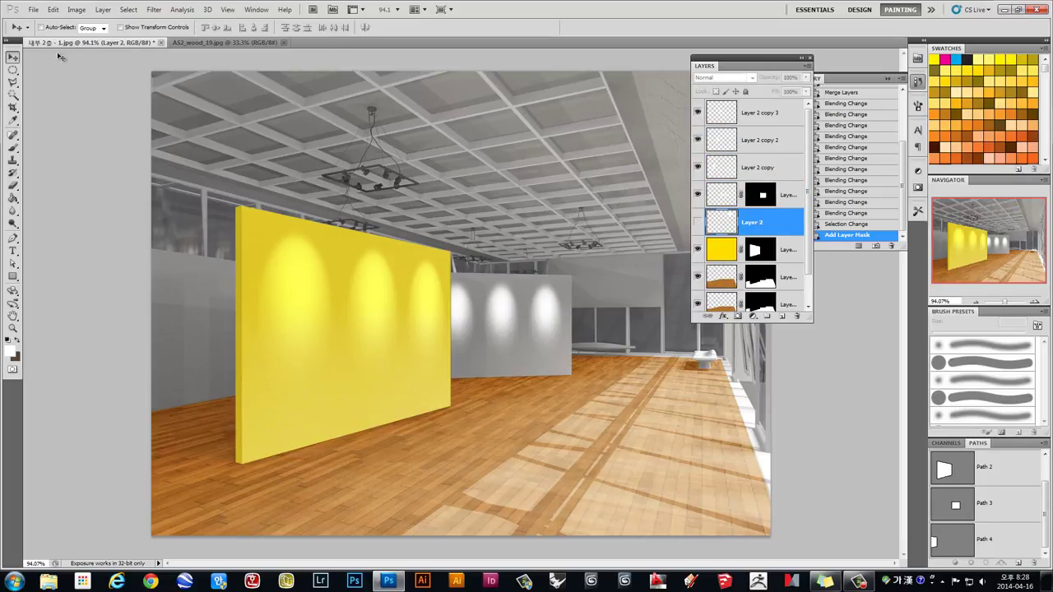
click(32, 9)
Open 00070mmama.jpg from D: > Graphic Source > 사람 as a new document
click(41, 32)
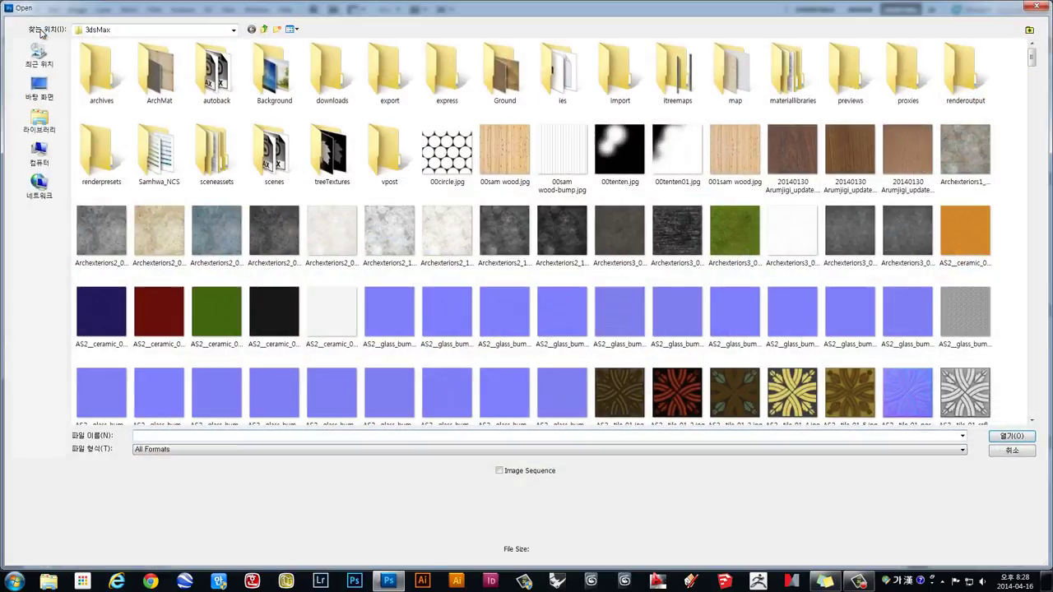
click(58, 161)
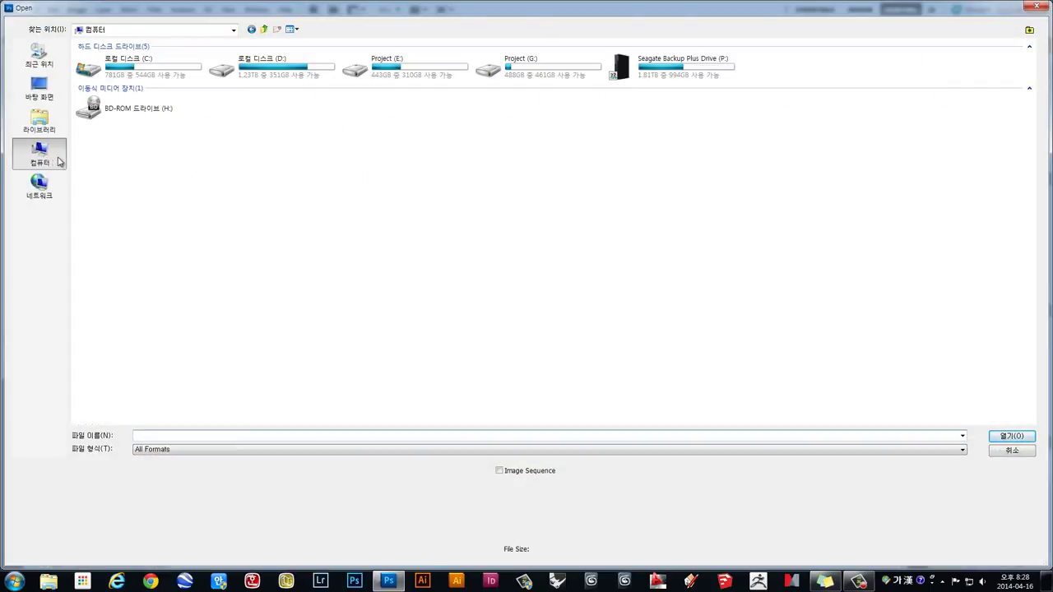
double_click(290, 63)
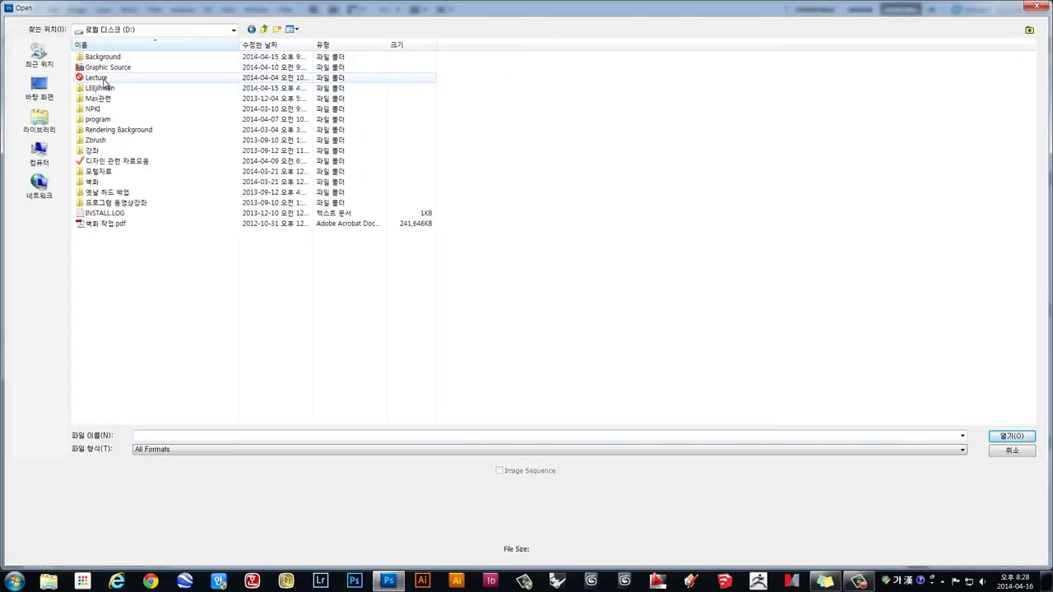
double_click(107, 68)
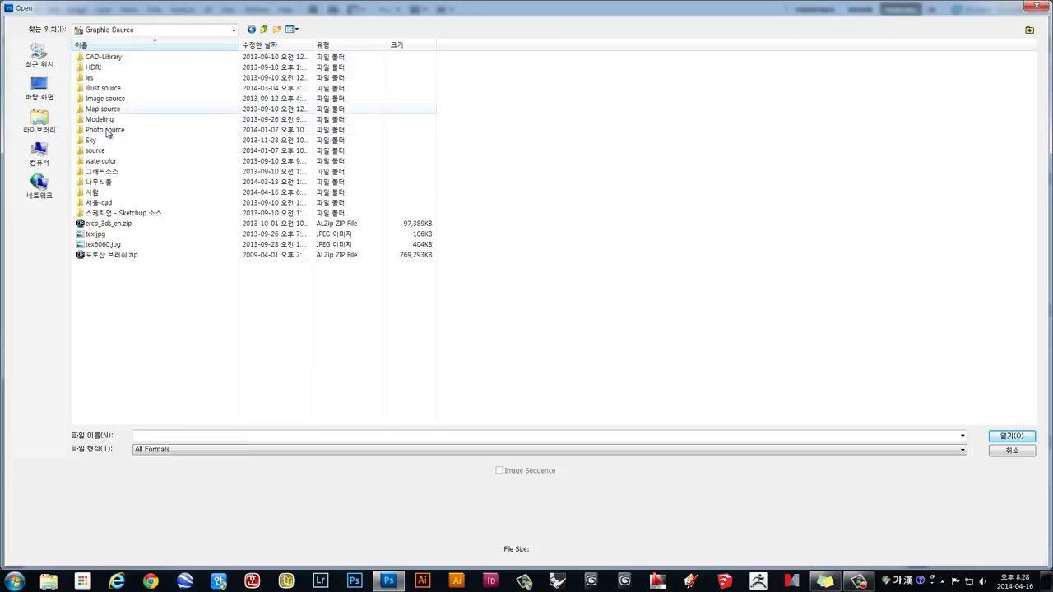
double_click(93, 194)
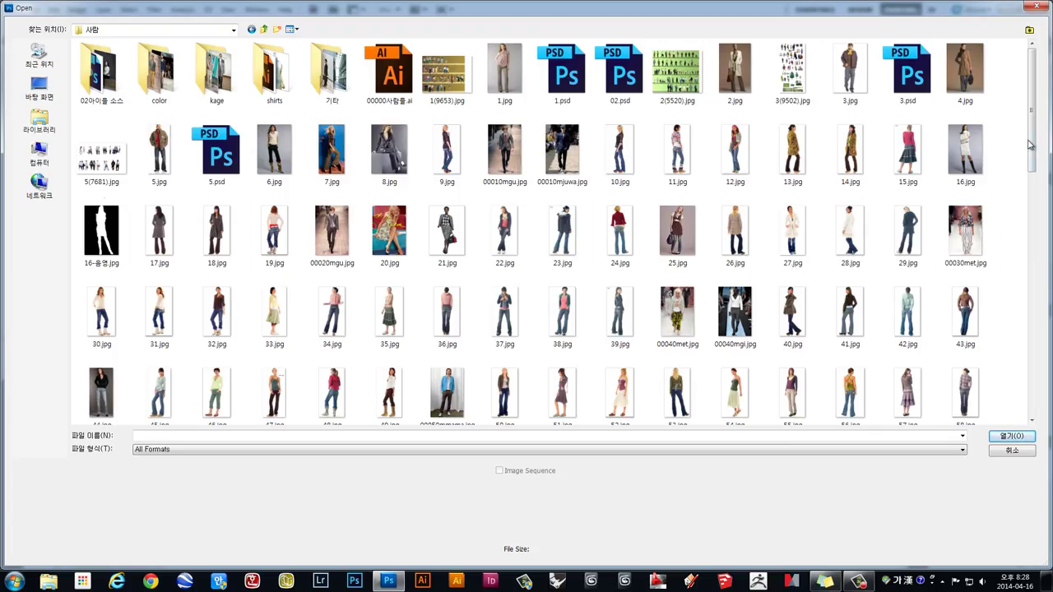
drag(1033, 144, 1012, 210)
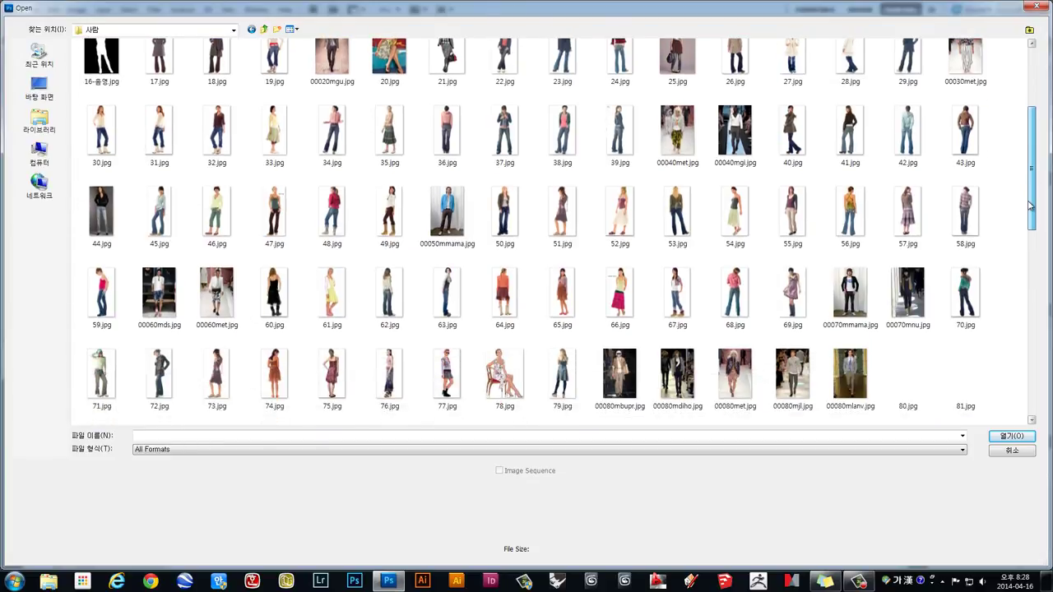
click(850, 280)
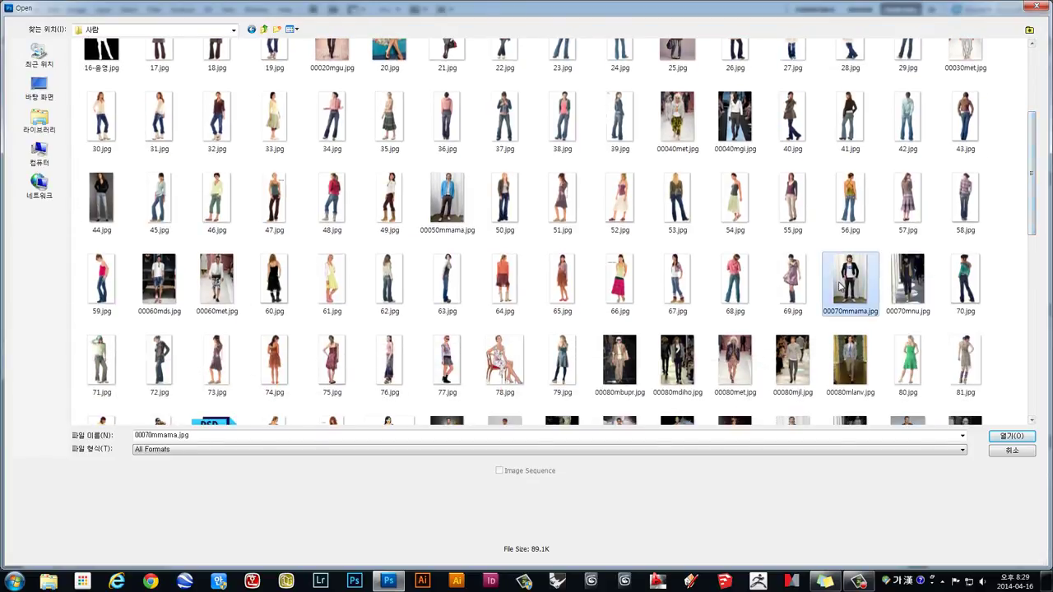
click(1012, 435)
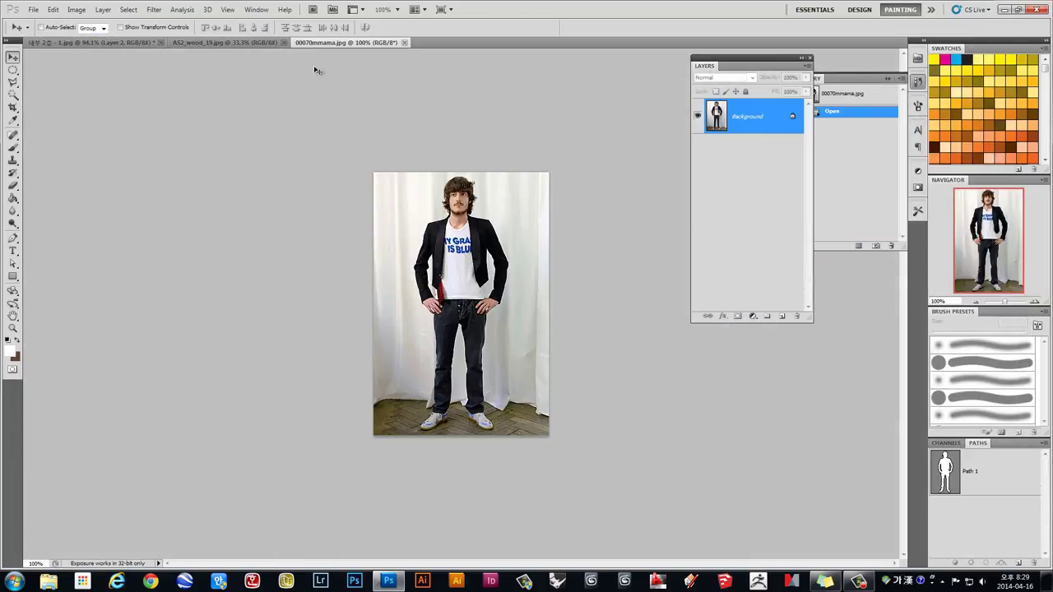
Load Path 1 as the man's selection and drag him into the gallery render as Layer 3
ctrl+click(946, 466)
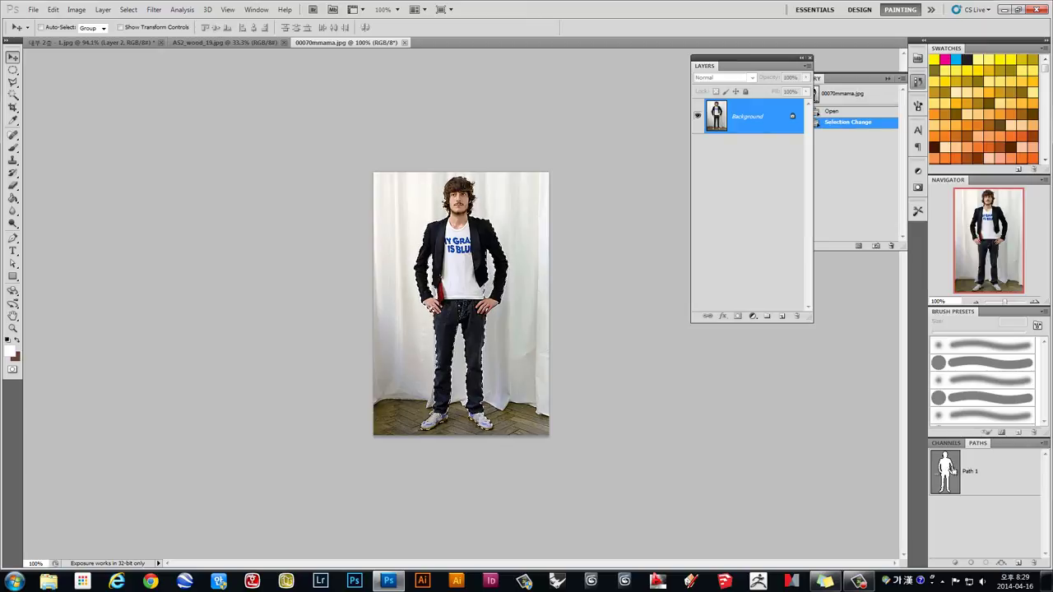
drag(426, 202, 289, 101)
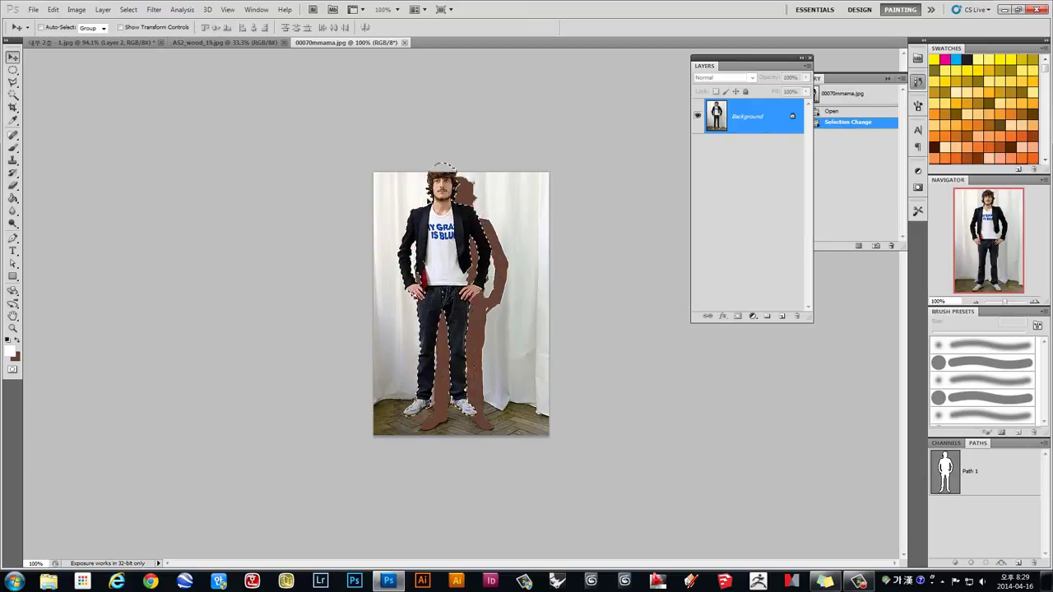
mouse_move(229, 60)
mouse_down()
mouse_move(315, 201)
mouse_move(593, 364)
mouse_up()
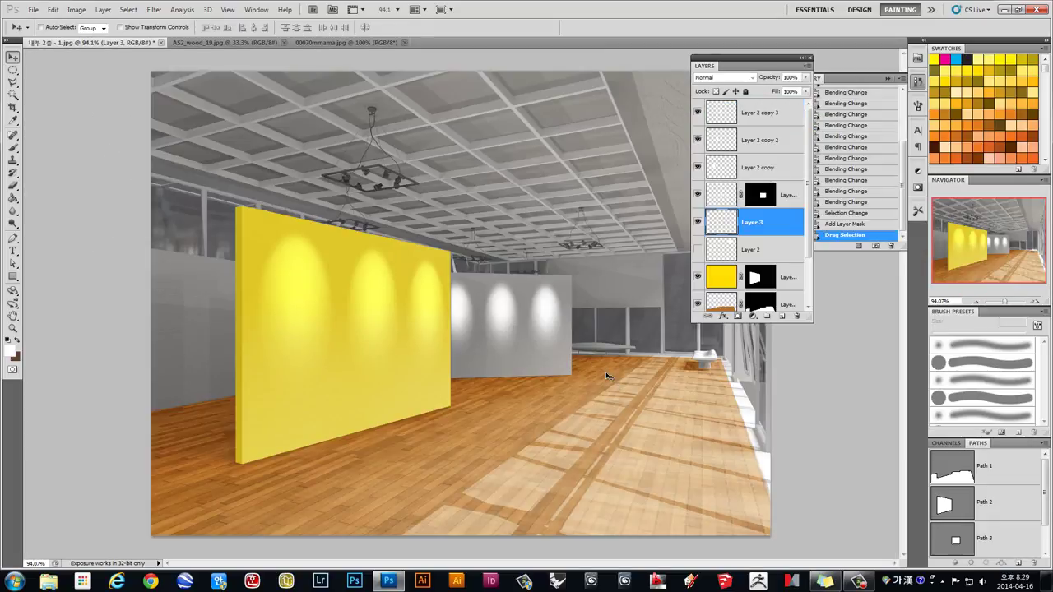
Scale the man proportionally to about 72% on the gallery floor and commit the transform
drag(612, 306, 612, 303)
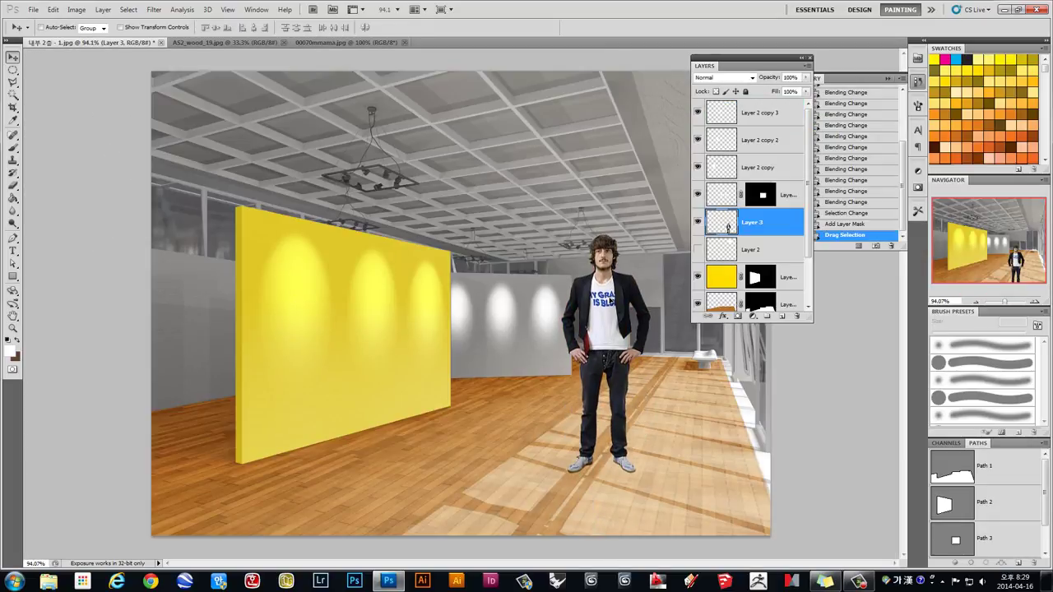
key(ctrl+t)
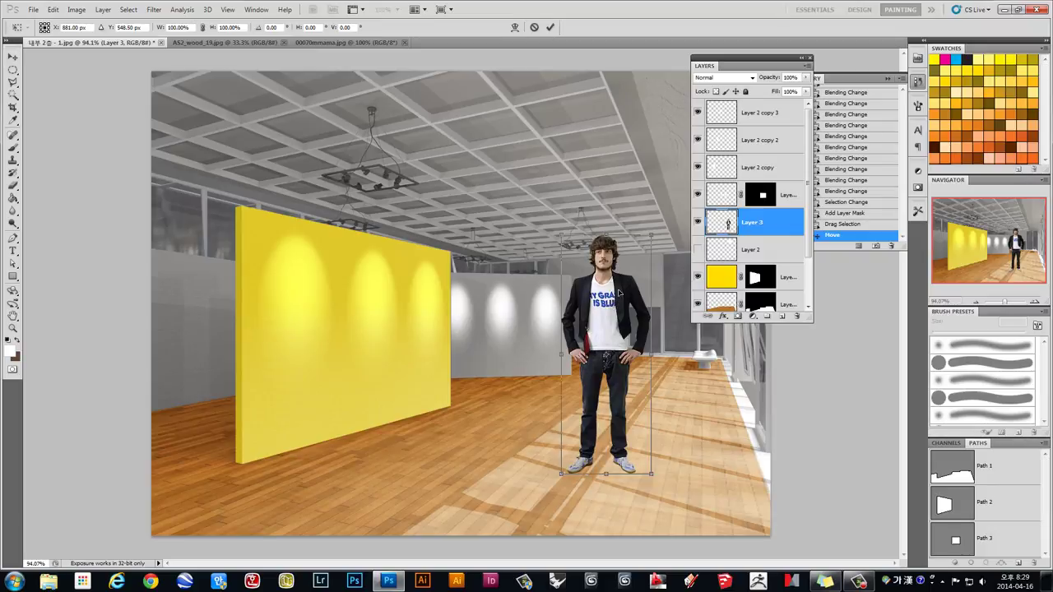
drag(651, 238, 634, 307)
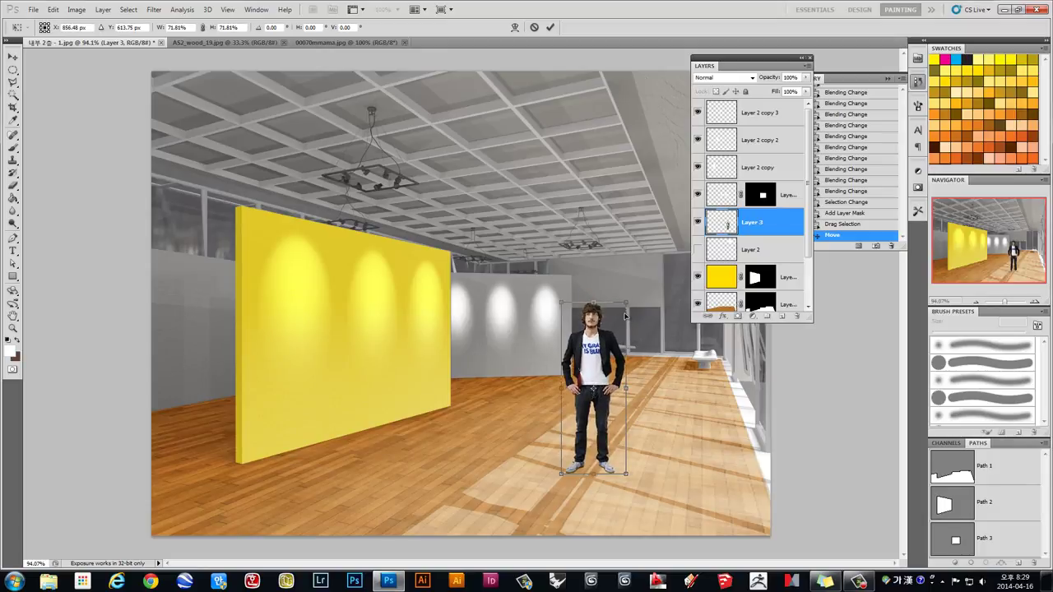
key(Return)
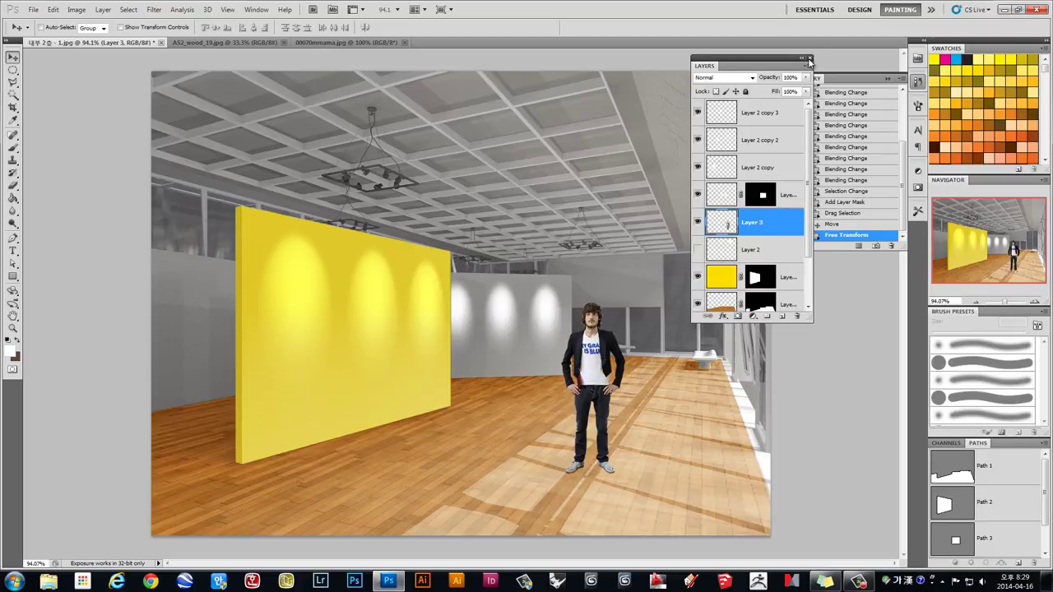
drag(810, 60, 859, 59)
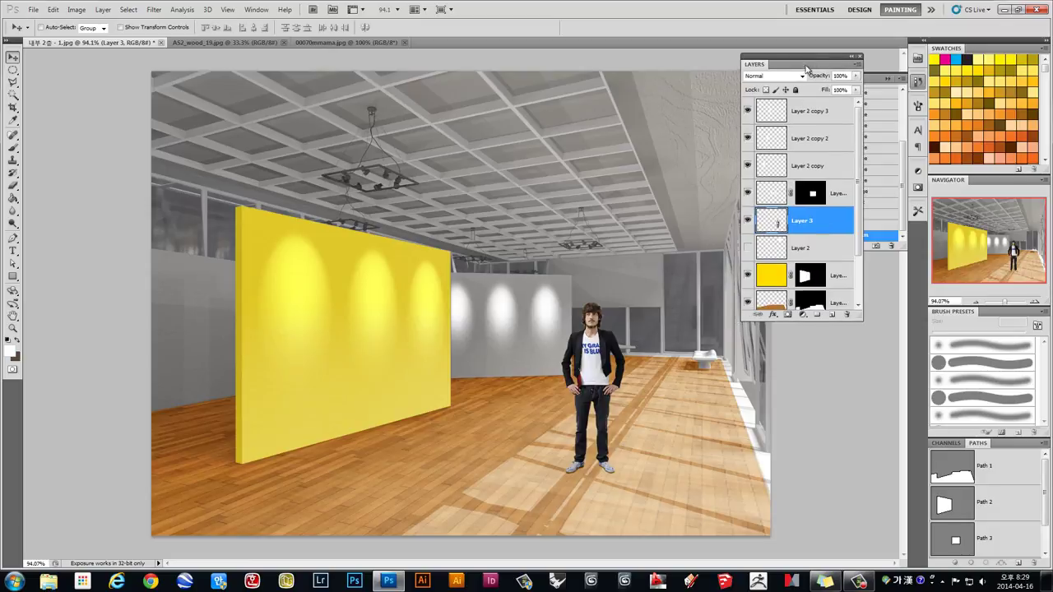
Lower the man's Layer 3 opacity to 89% and bring up Hue/Saturation
click(856, 75)
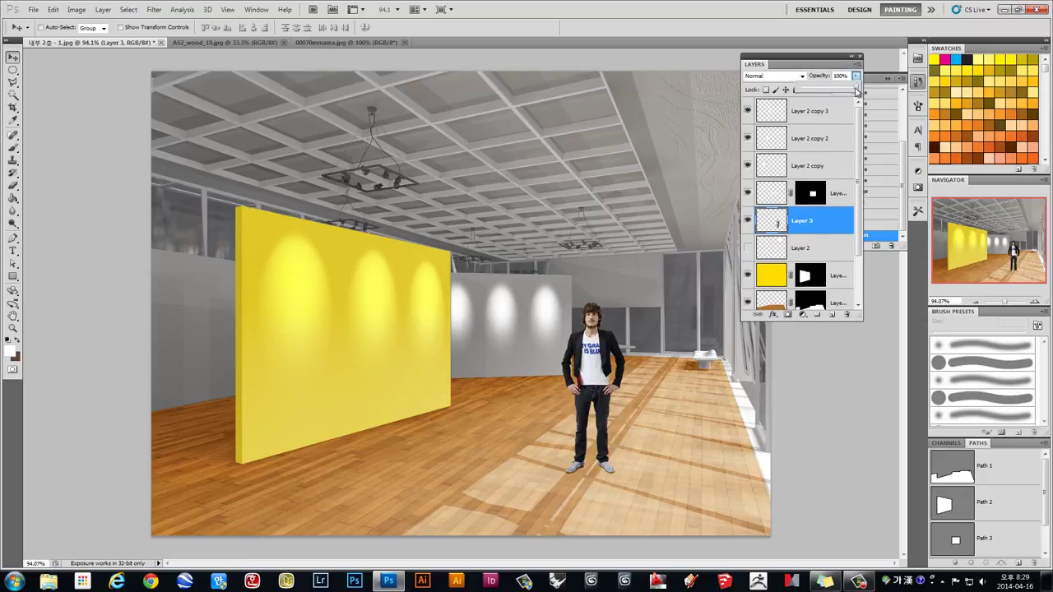
drag(856, 92, 848, 92)
click(580, 369)
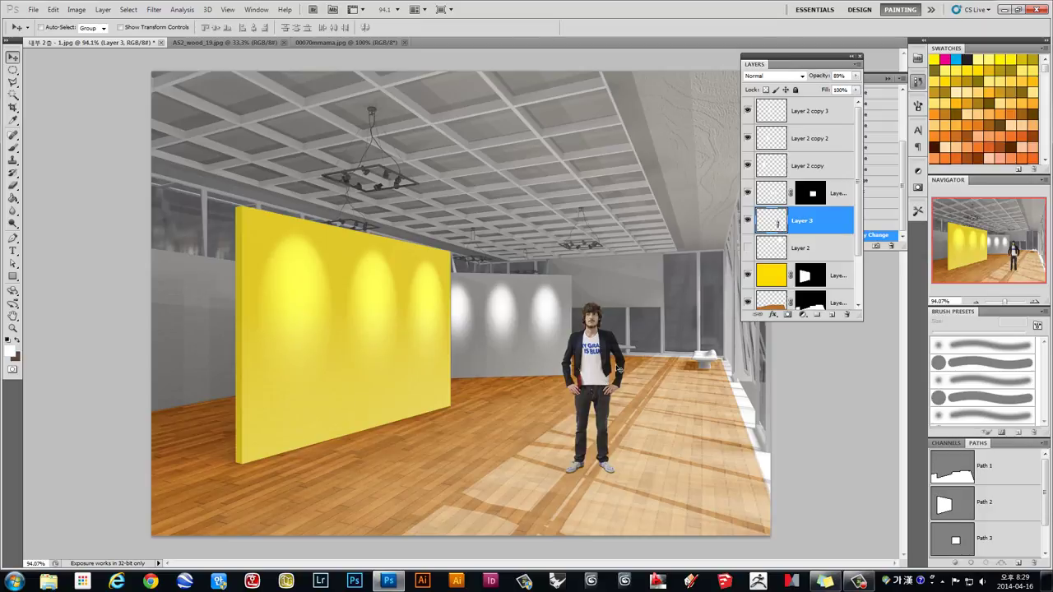
key(ctrl+u)
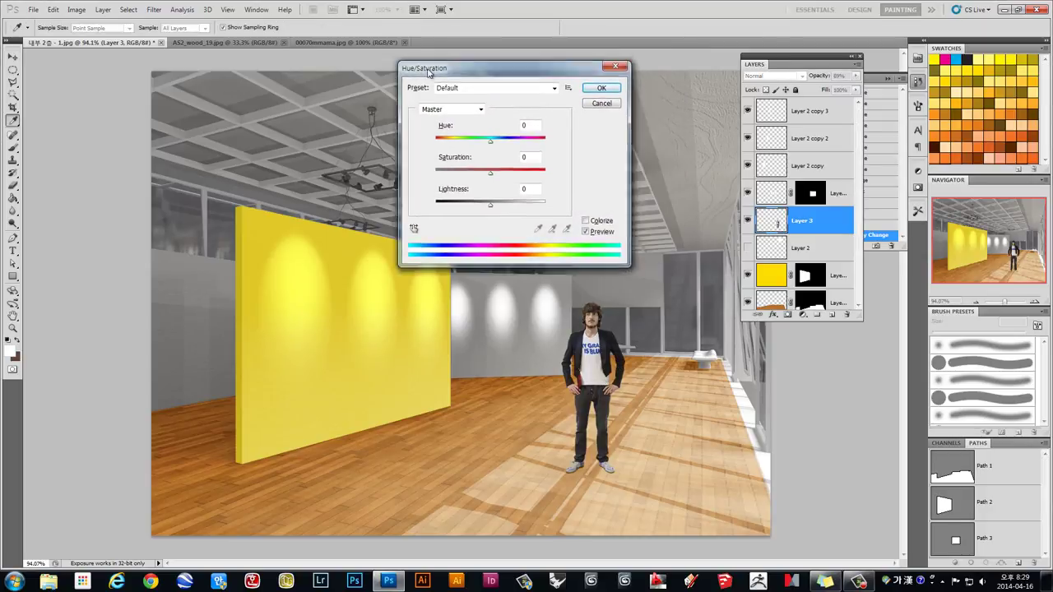
Desaturate the man to Saturation -54, Lightness +19, and move him right on the wood floor
drag(471, 43, 405, 84)
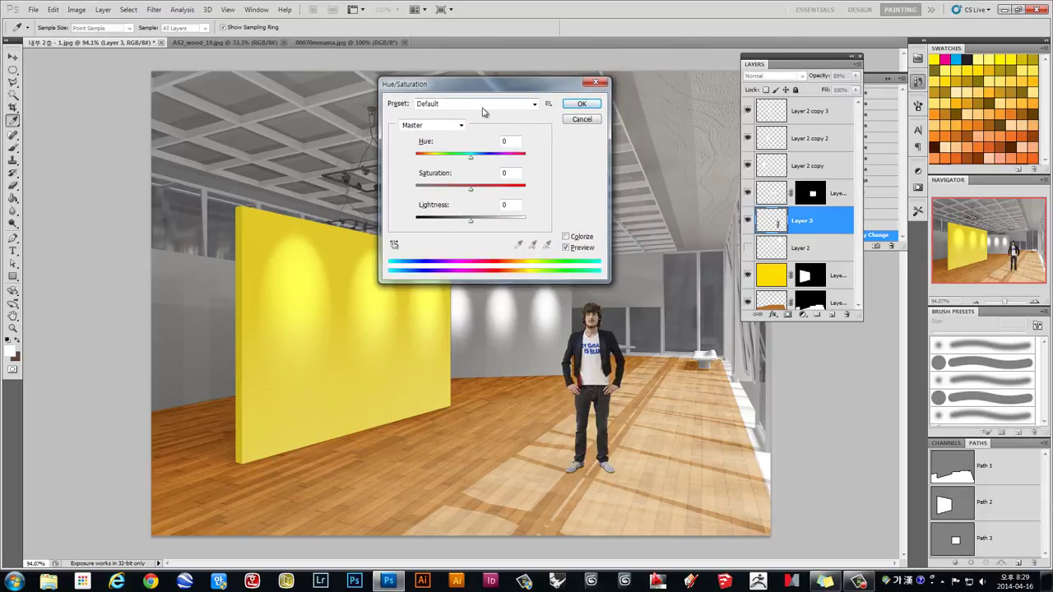
mouse_move(472, 194)
mouse_down()
mouse_move(441, 205)
mouse_move(482, 226)
mouse_up()
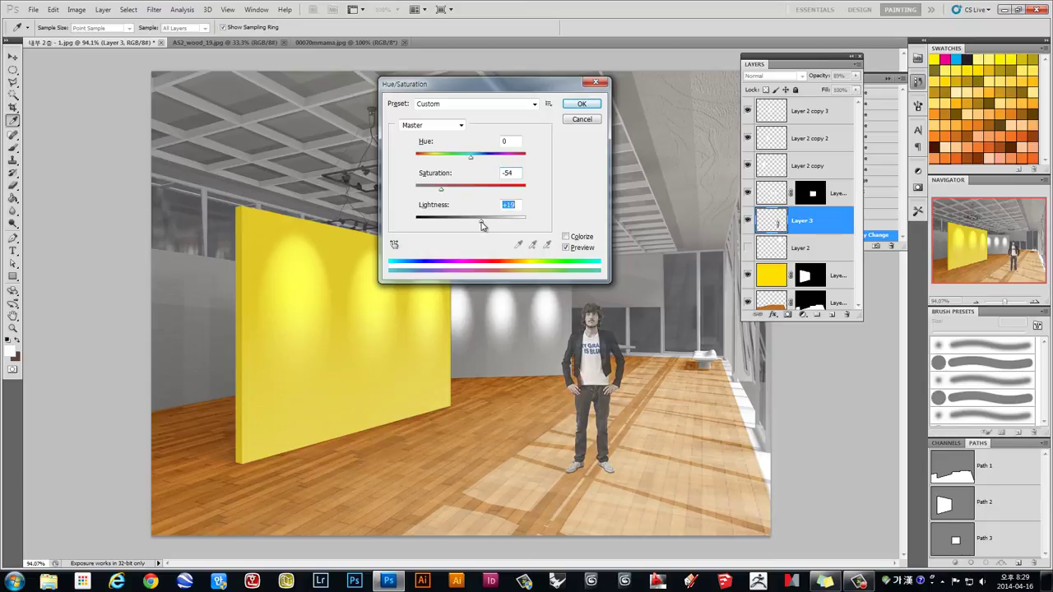
click(581, 104)
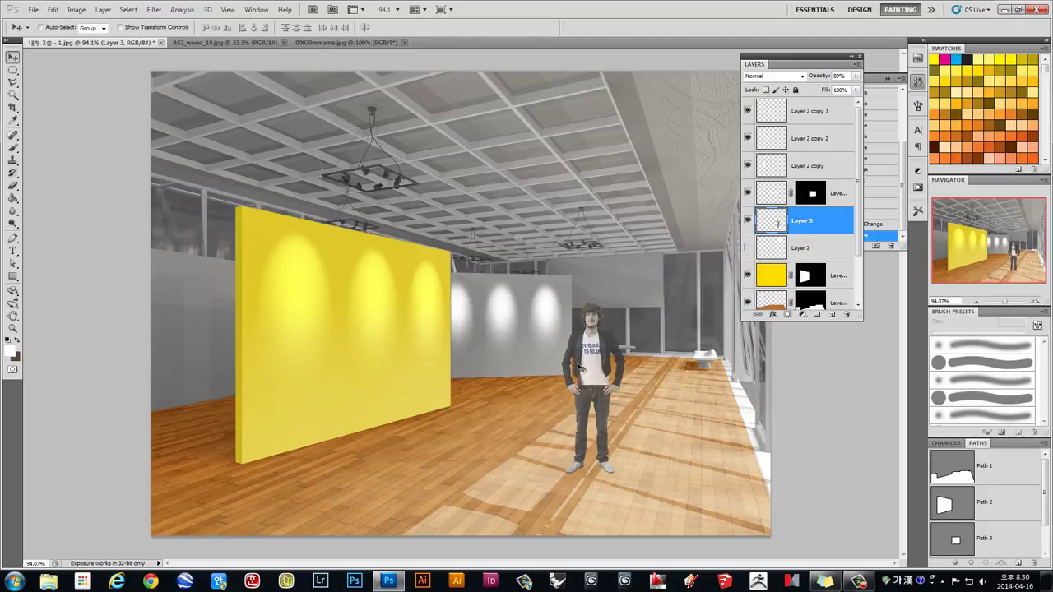
drag(599, 367, 654, 366)
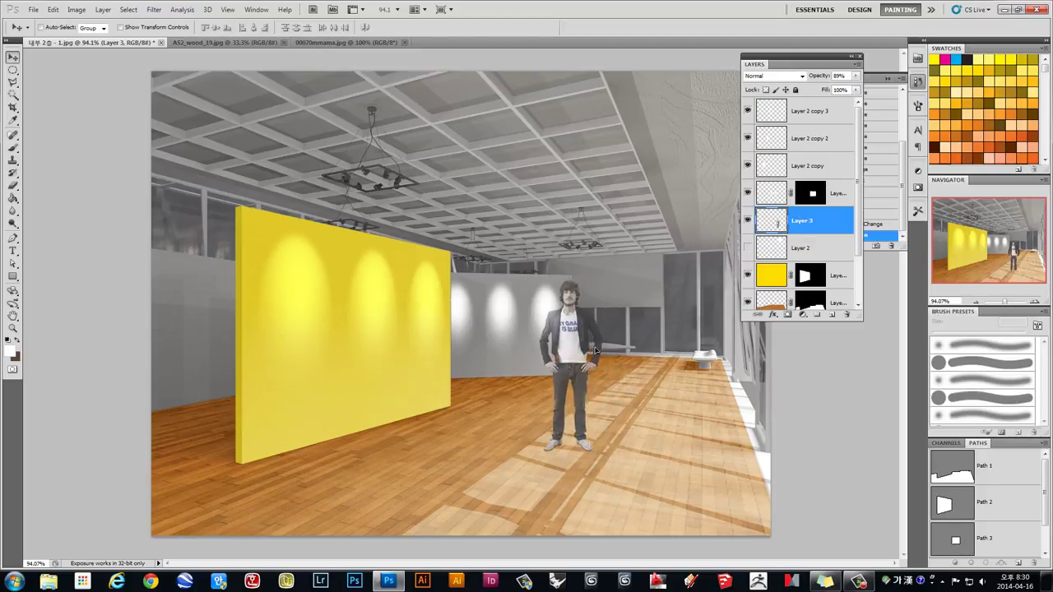